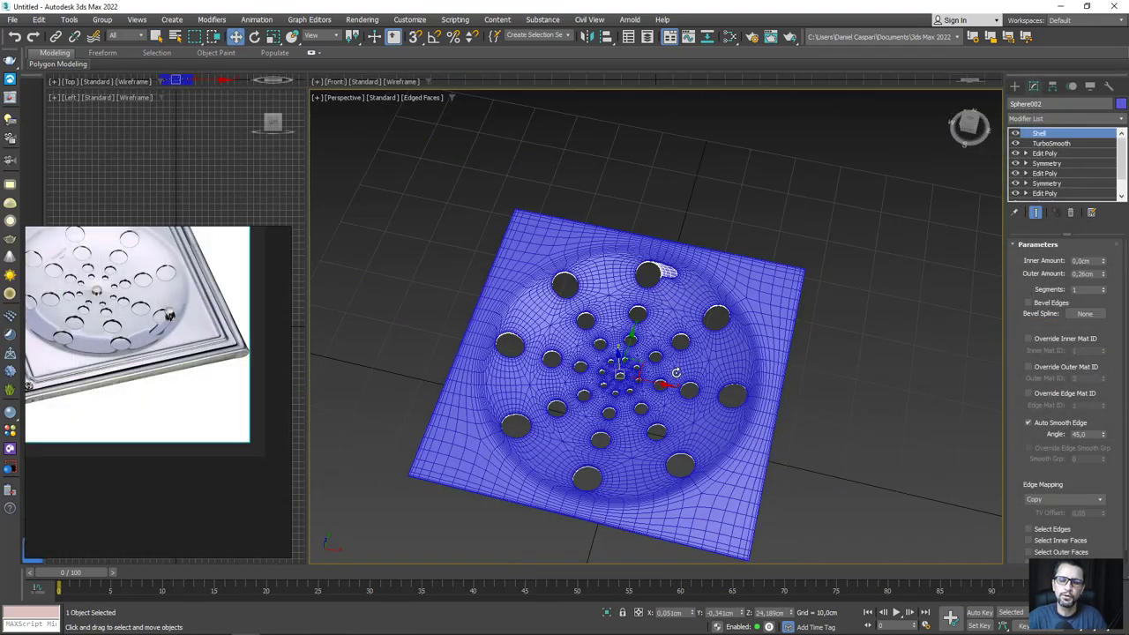
# - Orbit around the perforated dish, test and cancel a rotation, and toggle edged-face display
pyautogui.moveTo(675, 372)
pyautogui.keyDown('alt'); pyautogui.mouseDown(button='middle')
pyautogui.moveTo(670, 355)
pyautogui.moveTo(644, 415)
pyautogui.mouseUp(button='middle'); pyautogui.keyUp('alt')
pyautogui.scroll(5, 626, 414)
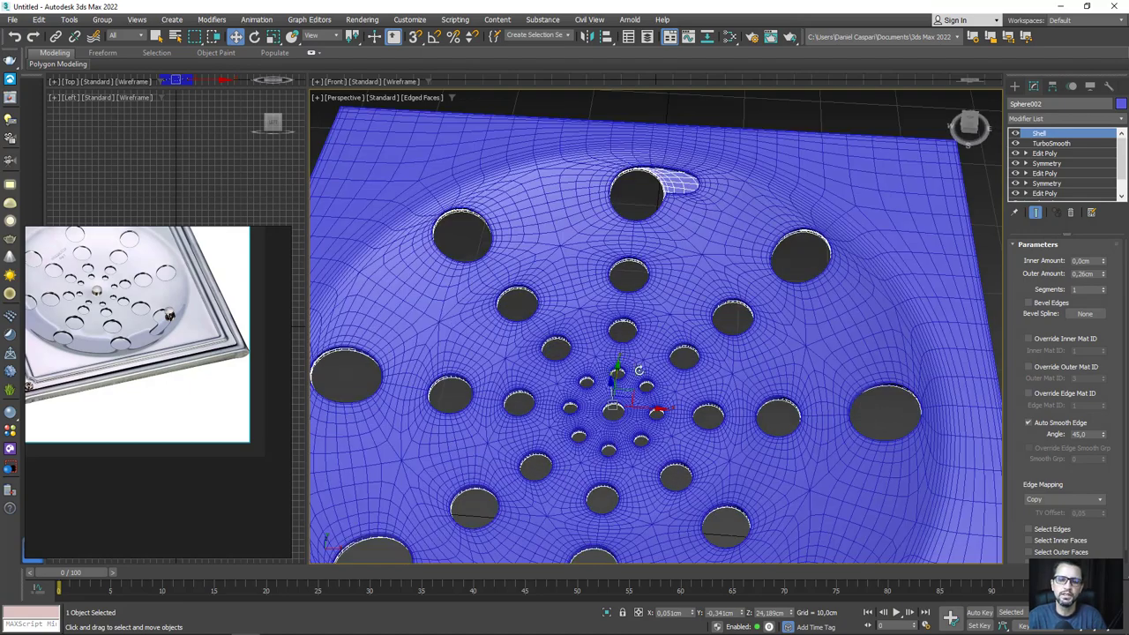
pyautogui.press('e')
pyautogui.moveTo(628, 439); pyautogui.dragTo(648, 430)
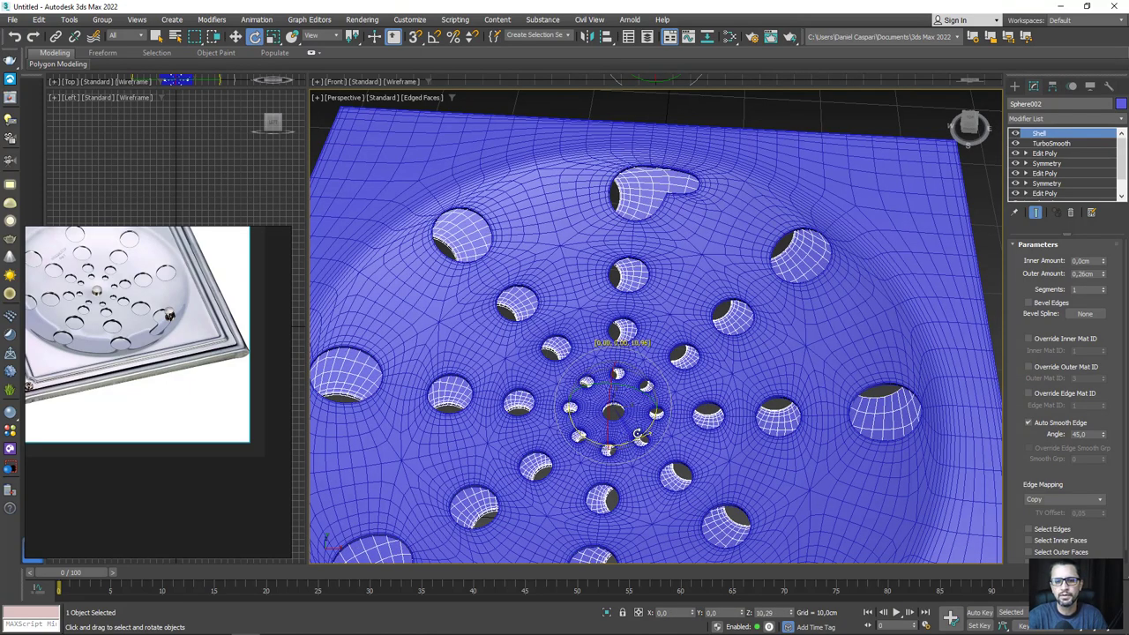
pyautogui.rightClick(648, 430)
pyautogui.scroll(-5, 649, 431)
pyautogui.scroll(-4, 648, 430)
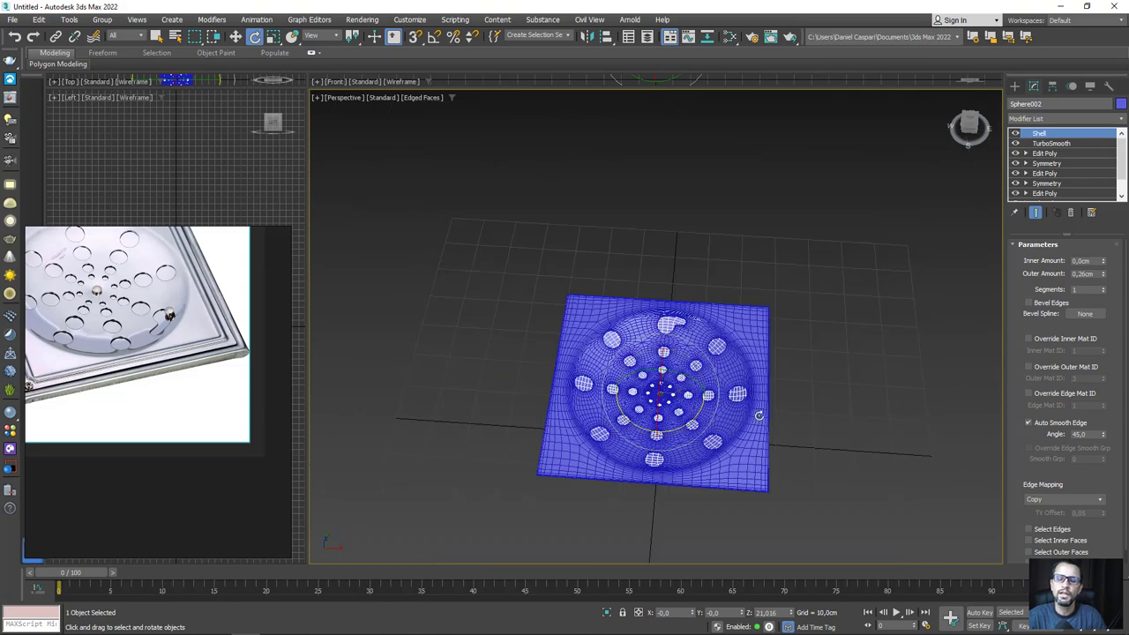
pyautogui.press('F4')
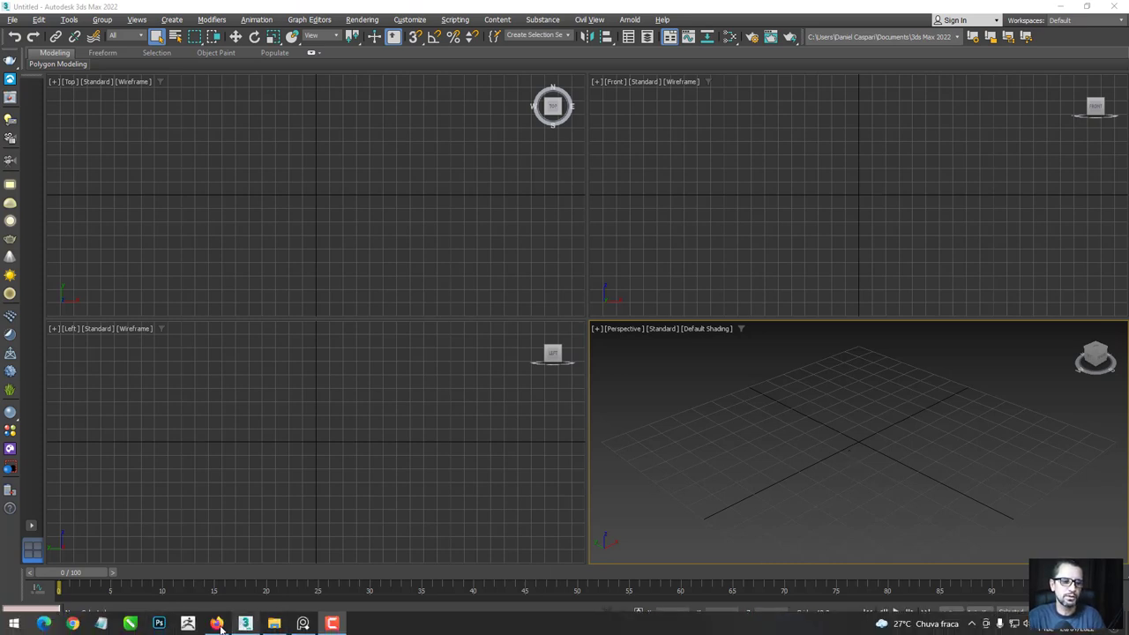
# - In Firefox, open the round stainless drain grate preview from the Google Images 'ralo' results
pyautogui.click(216, 623)
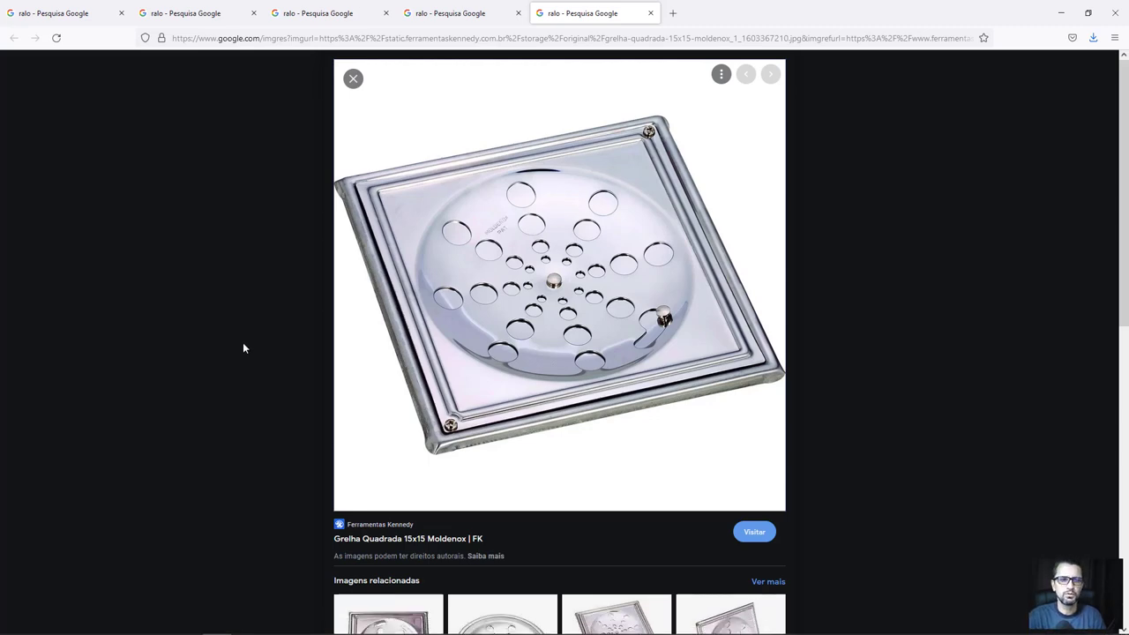
pyautogui.click(60, 13)
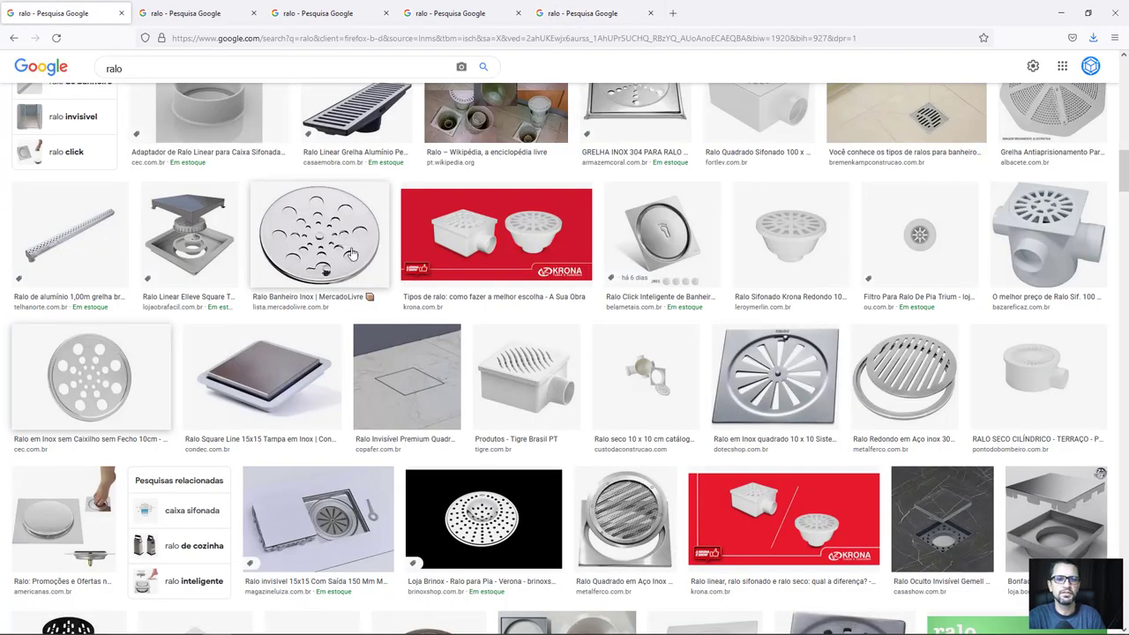
pyautogui.scroll(3, 380, 298)
pyautogui.scroll(3, 377, 300)
pyautogui.scroll(4, 369, 310)
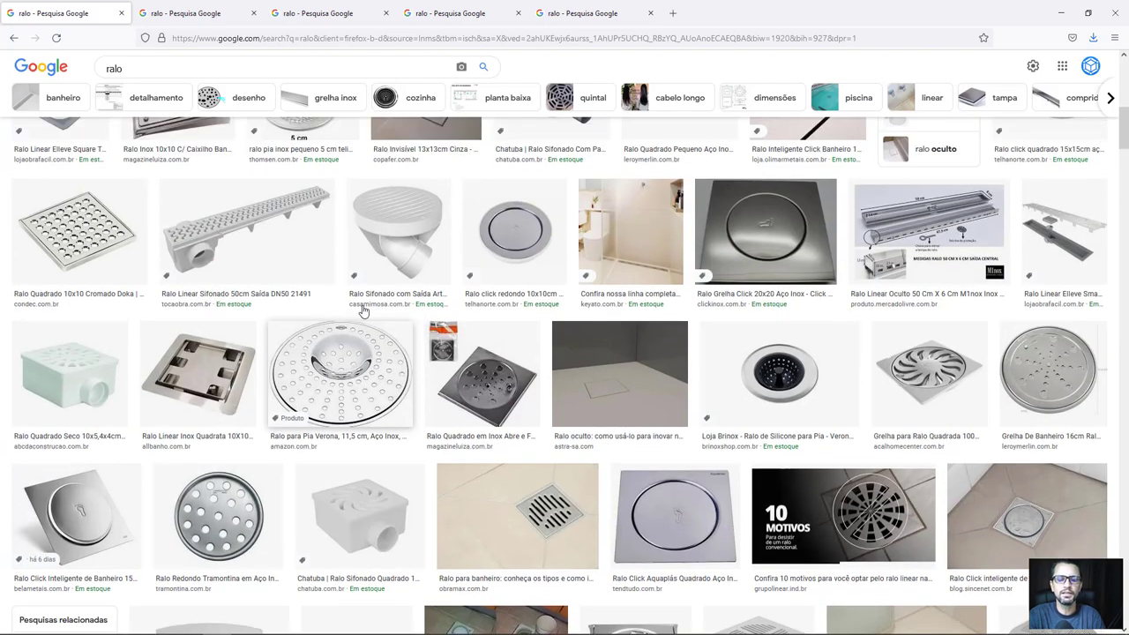
pyautogui.scroll(3, 526, 323)
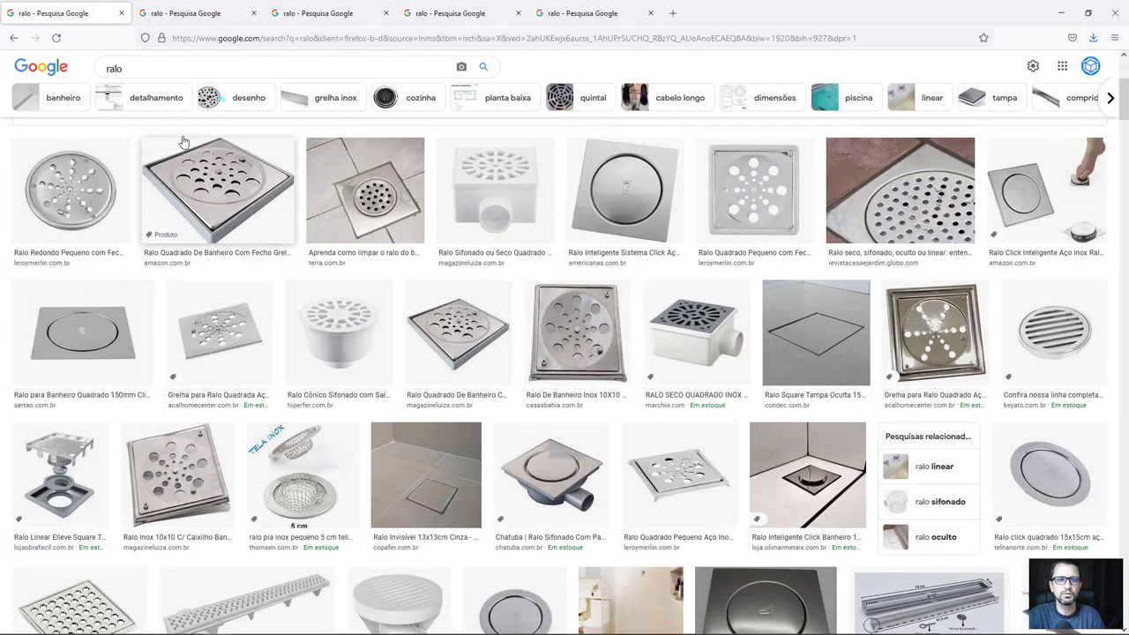
pyautogui.click(199, 15)
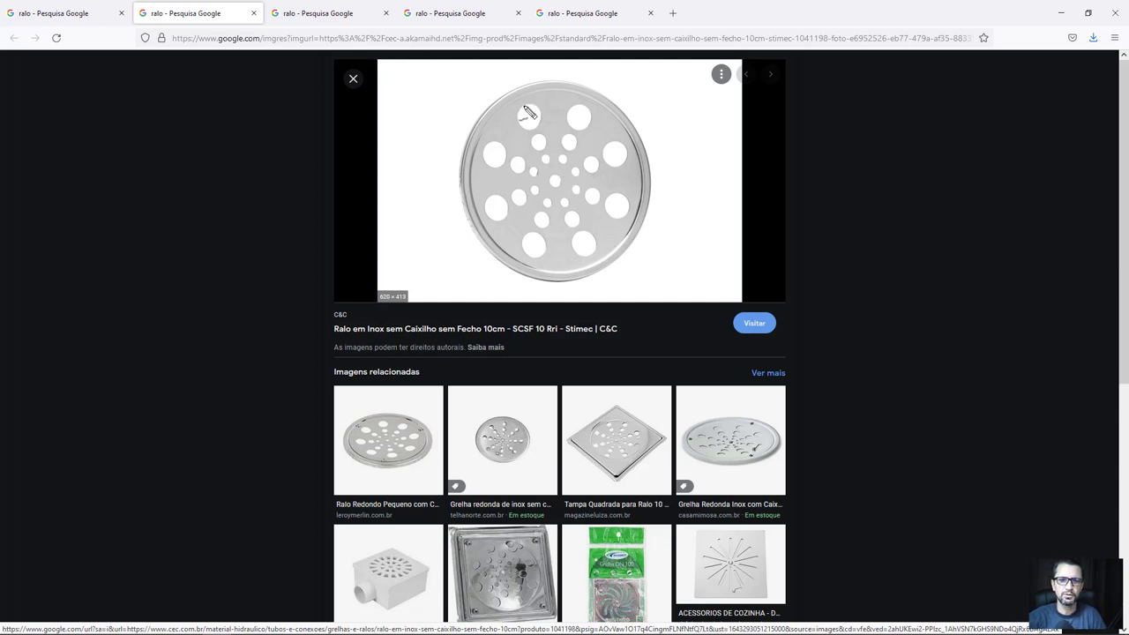
pyautogui.moveTo(522, 100); pyautogui.dragTo(596, 266)
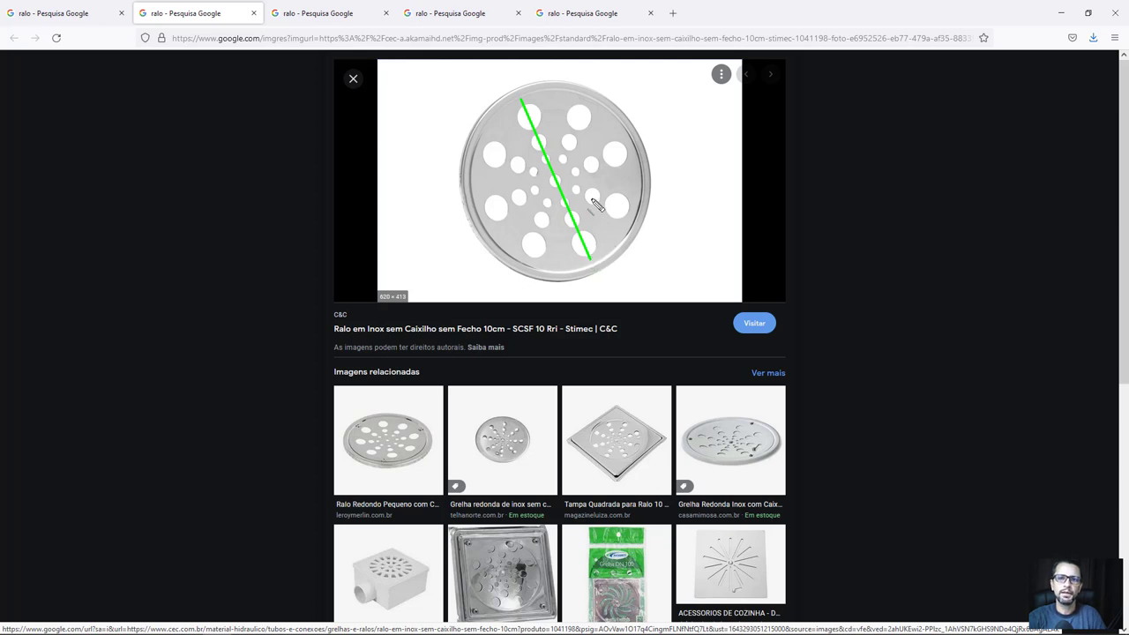
pyautogui.moveTo(484, 213); pyautogui.dragTo(632, 144)
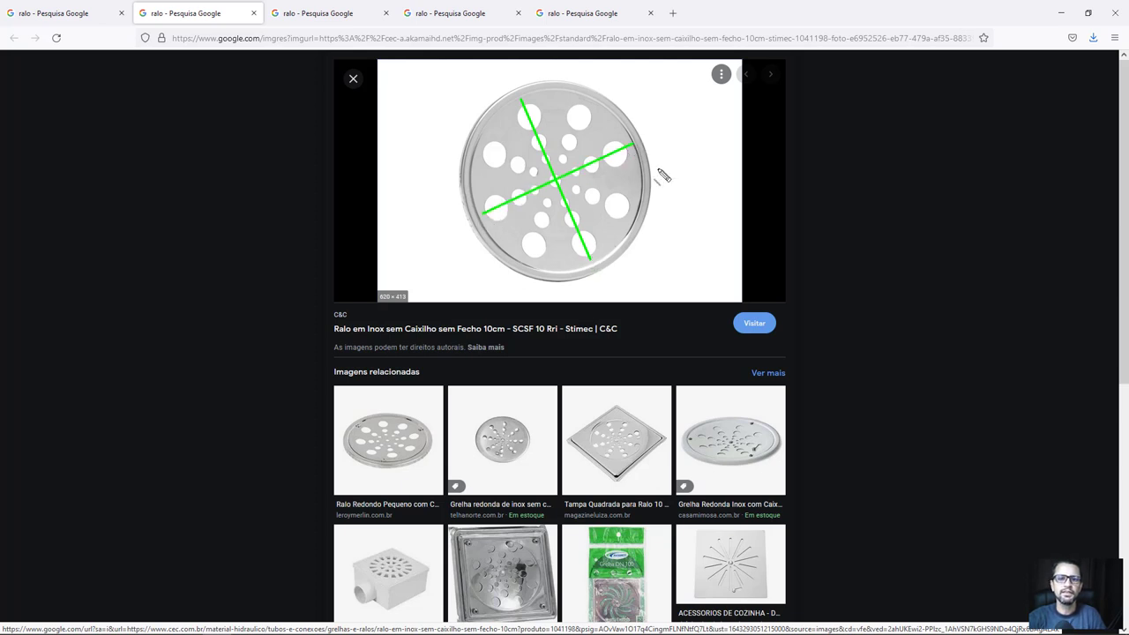
pyautogui.moveTo(465, 141); pyautogui.dragTo(644, 217)
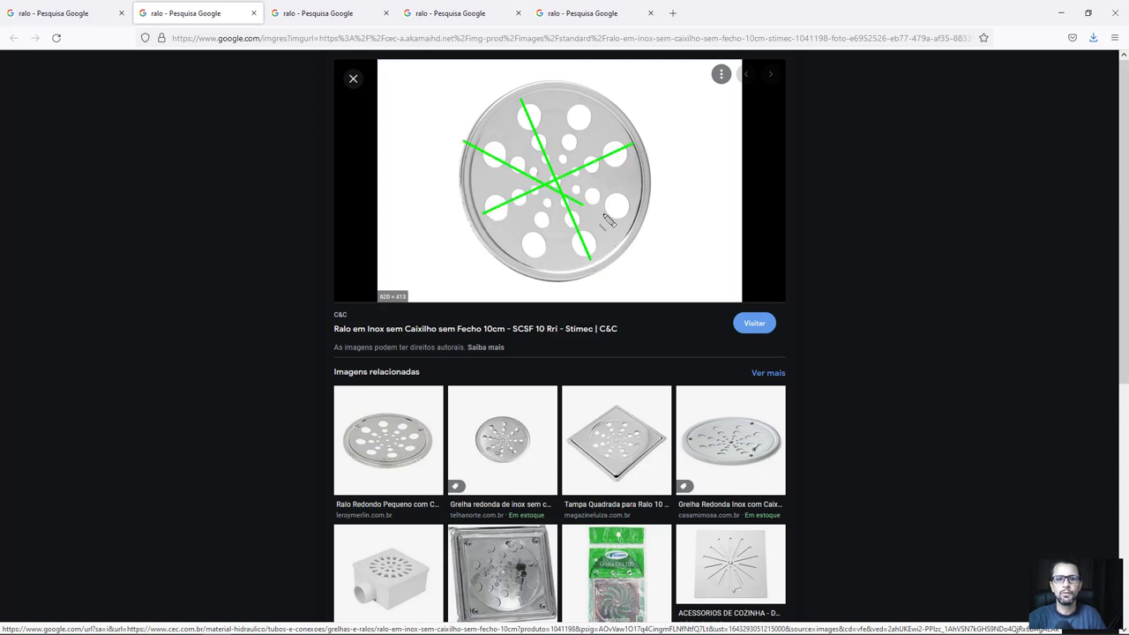
pyautogui.moveTo(590, 88); pyautogui.dragTo(529, 262)
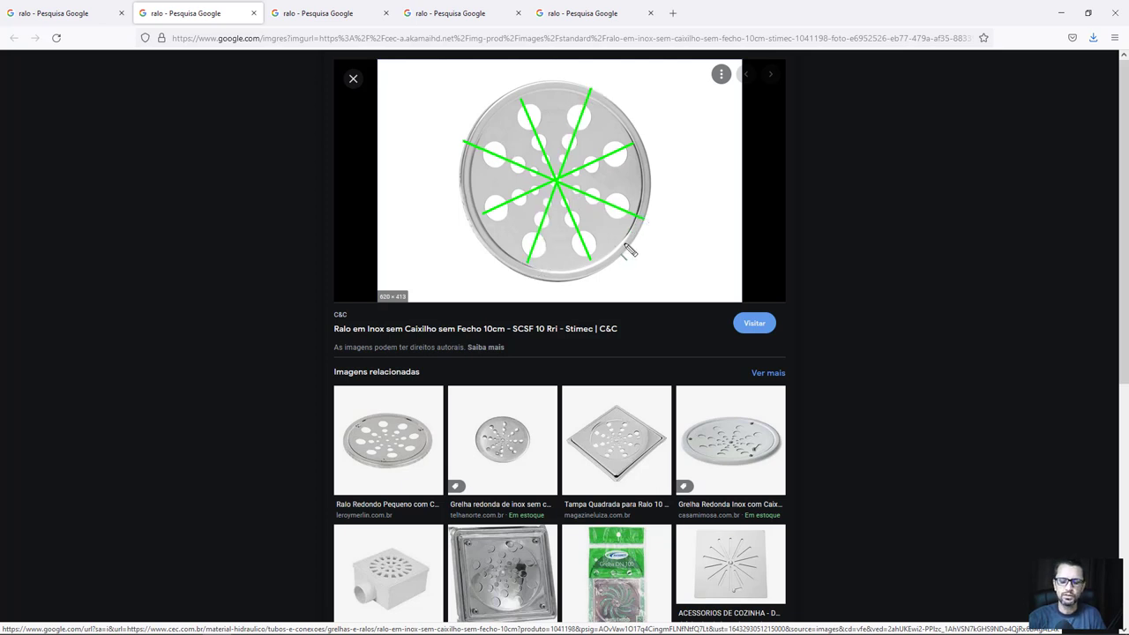
pyautogui.moveTo(659, 233)
pyautogui.mouseDown()
pyautogui.moveTo(672, 217)
pyautogui.moveTo(608, 79)
pyautogui.moveTo(414, 168)
pyautogui.moveTo(402, 199)
pyautogui.moveTo(430, 181)
pyautogui.mouseUp()
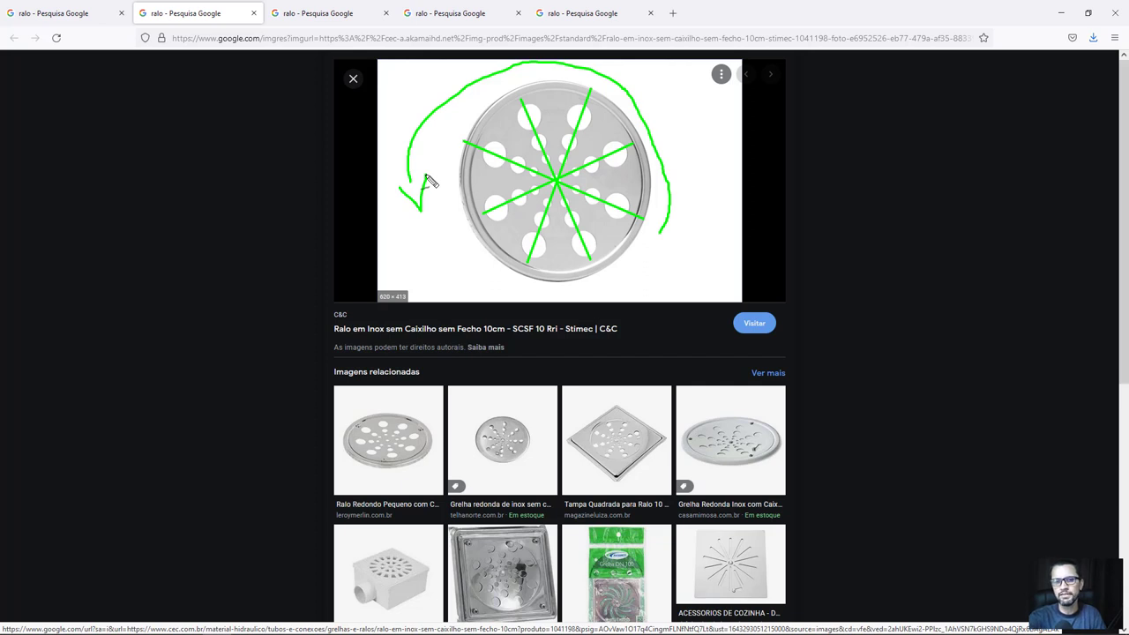
pyautogui.hotkey('ctrl', 'z')
pyautogui.hotkey('ctrl', 'z')
pyautogui.hotkey('ctrl', 'z')
pyautogui.hotkey('ctrl', 'z')
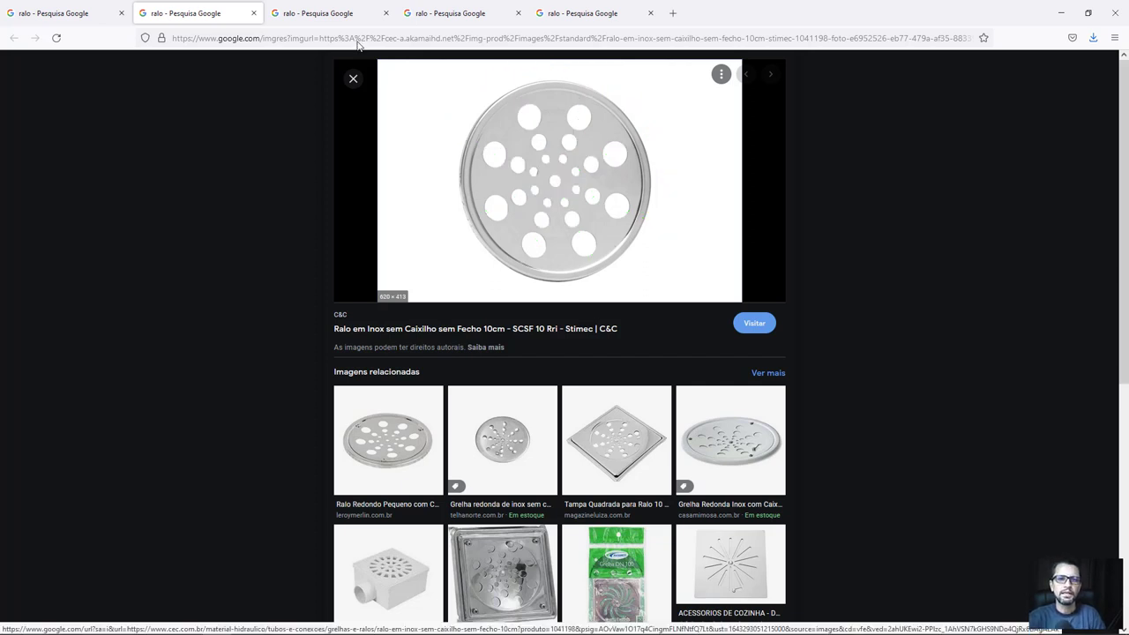
# - Browse the Leroy Merlin round drain, larger round stainless drain and square Moldenox 15x15 grate references
pyautogui.click(326, 16)
pyautogui.scroll(1, 472, 210)
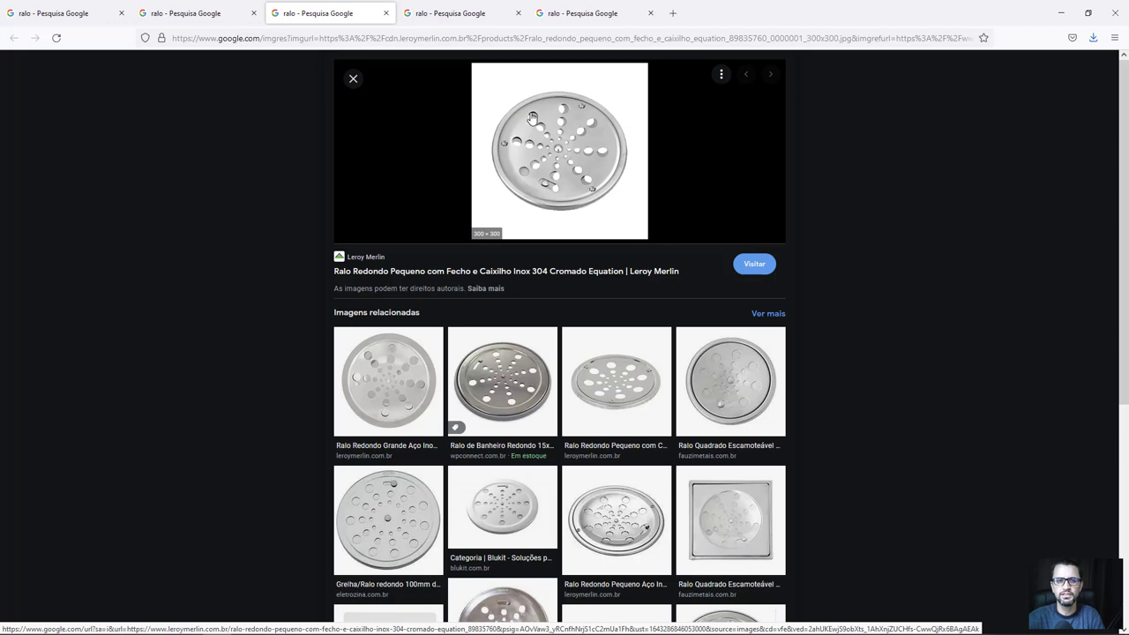
pyautogui.click(463, 13)
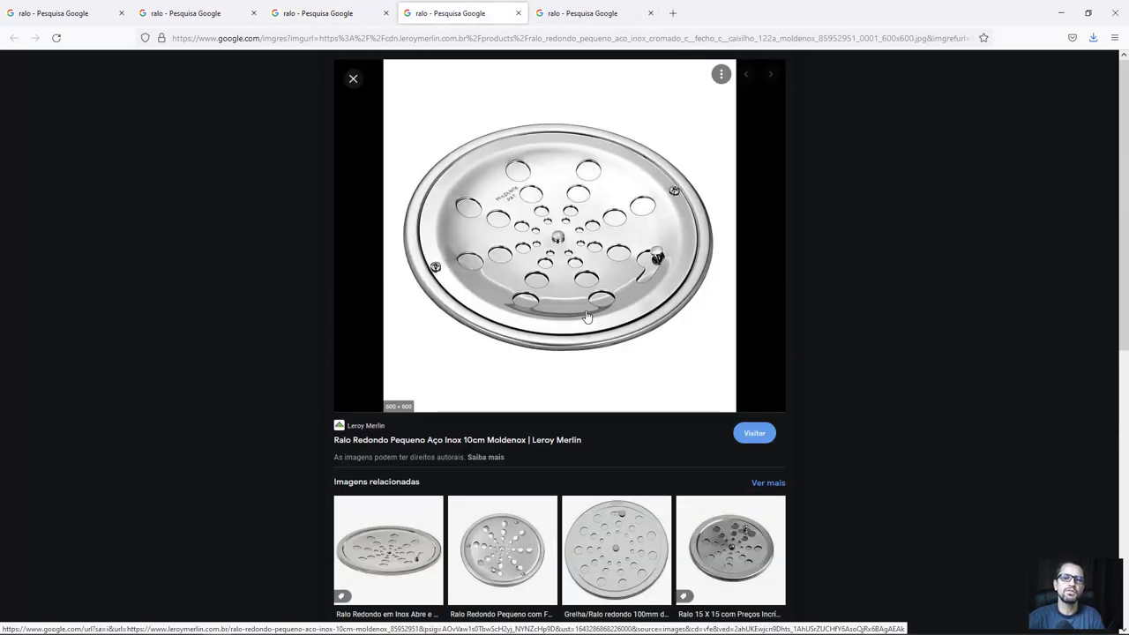
pyautogui.click(588, 14)
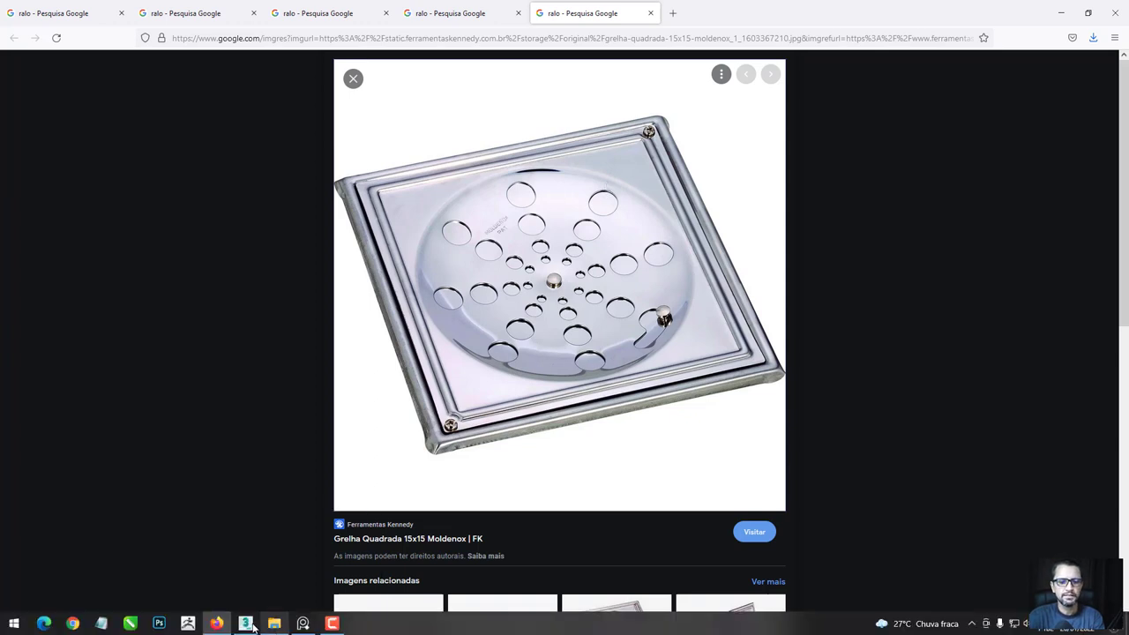
# - Back in 3ds Max, drag out a sphere of about 23.3 cm radius from the grid origin
pyautogui.click(247, 623)
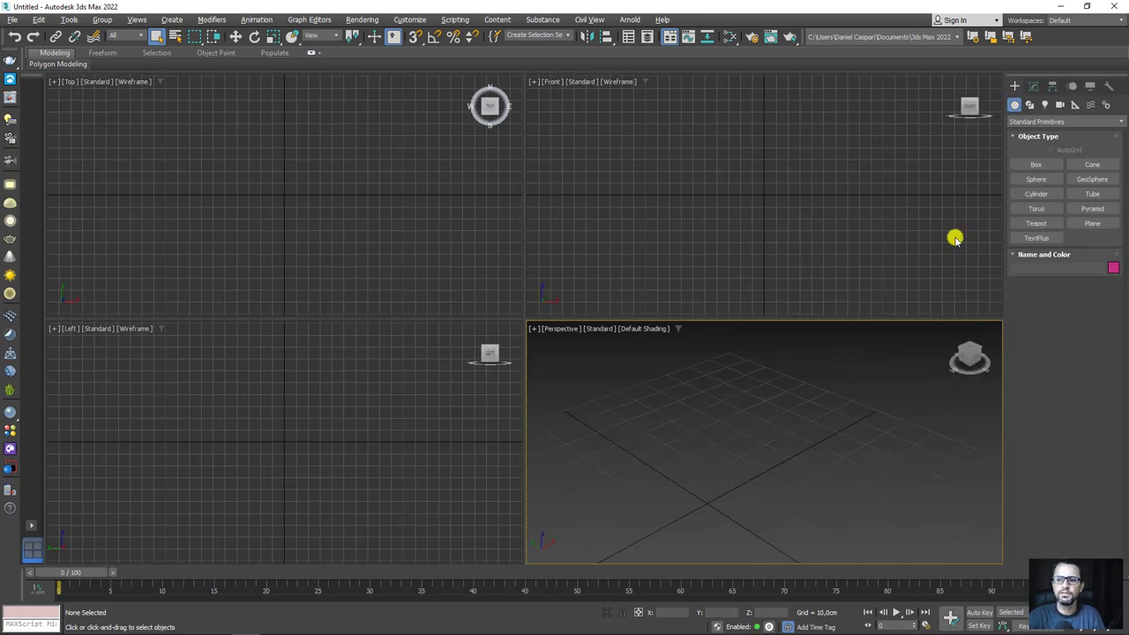
pyautogui.click(1031, 181)
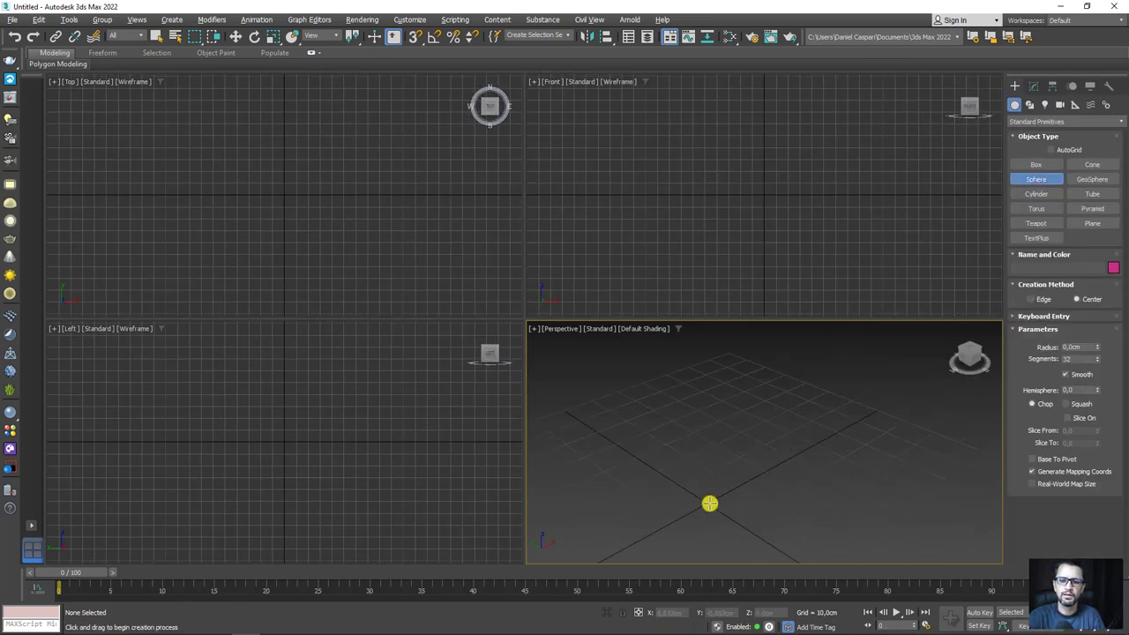
pyautogui.moveTo(710, 504); pyautogui.dragTo(800, 512)
pyautogui.moveTo(801, 511)
pyautogui.mouseDown(button='middle')
pyautogui.moveTo(788, 405)
pyautogui.moveTo(797, 424)
pyautogui.mouseUp(button='middle')
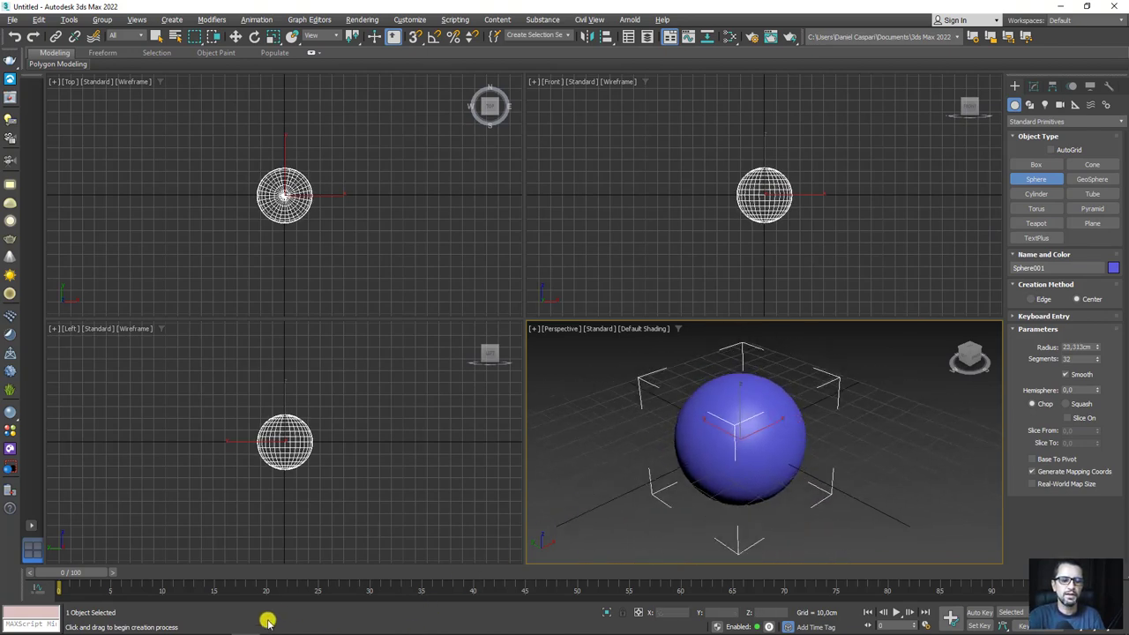
# - Pin the drain reference image always on top and sketch radial guide lines over it
pyautogui.click(302, 624)
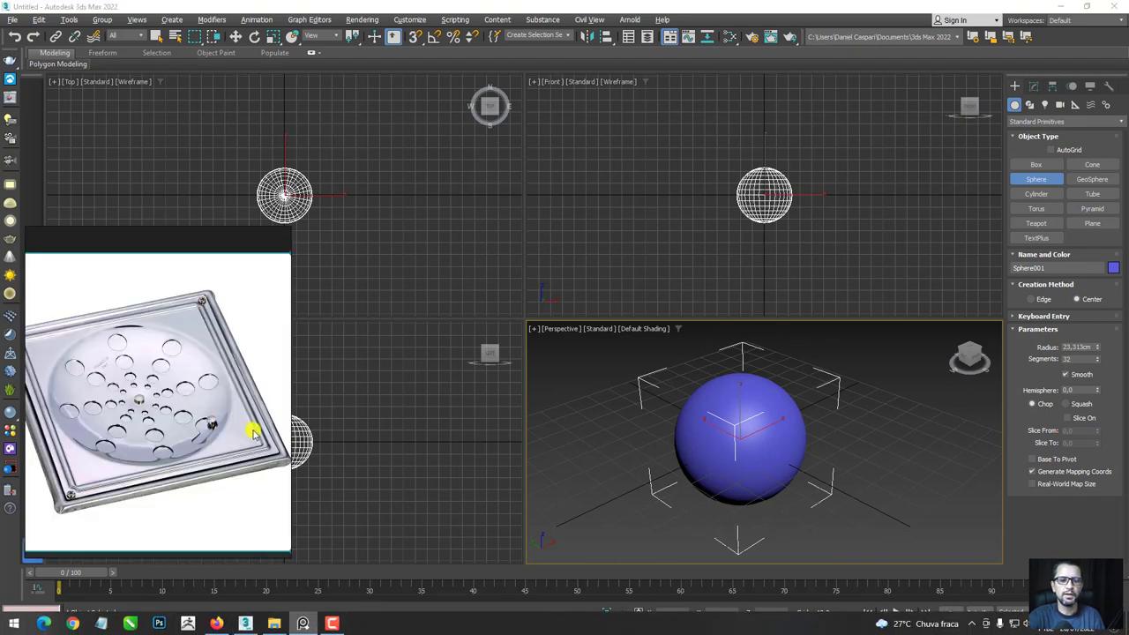
pyautogui.hotkey('ctrl', 'shift', 'a')
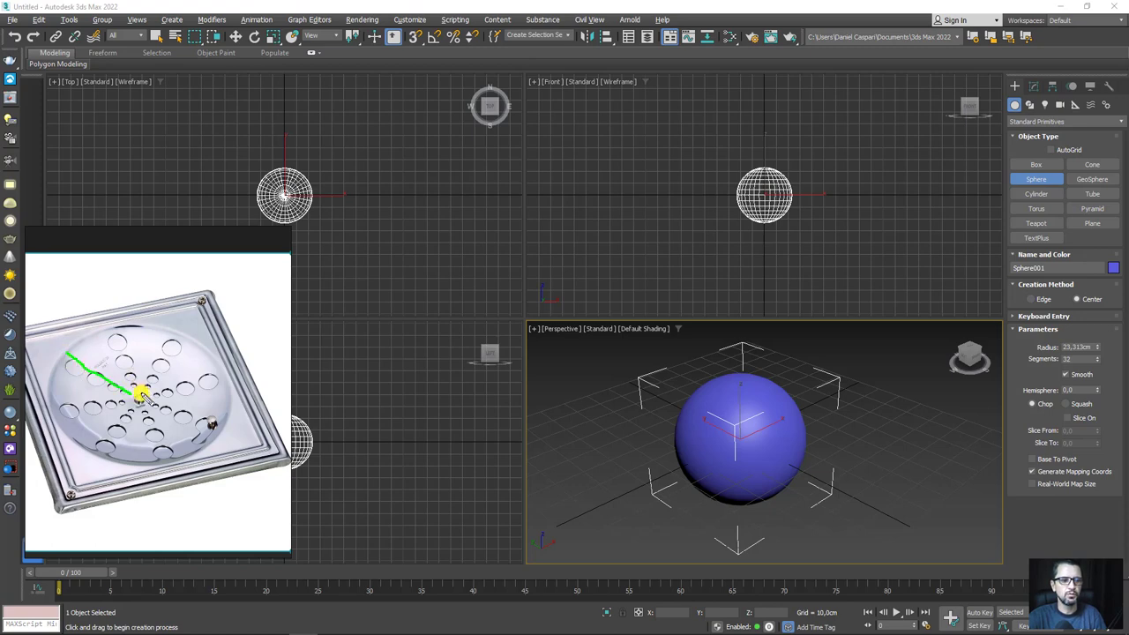
pyautogui.moveTo(140, 390)
pyautogui.mouseDown()
pyautogui.moveTo(115, 336)
pyautogui.moveTo(165, 345)
pyautogui.moveTo(217, 375)
pyautogui.mouseUp()
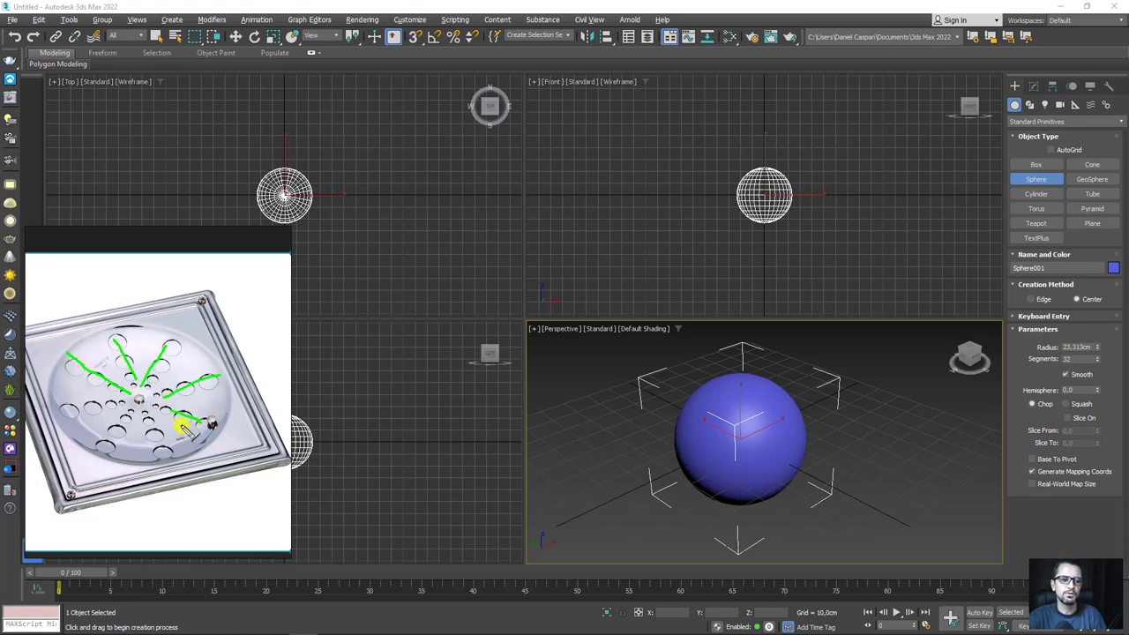
pyautogui.moveTo(141, 399); pyautogui.dragTo(159, 445)
pyautogui.moveTo(137, 399); pyautogui.dragTo(37, 406)
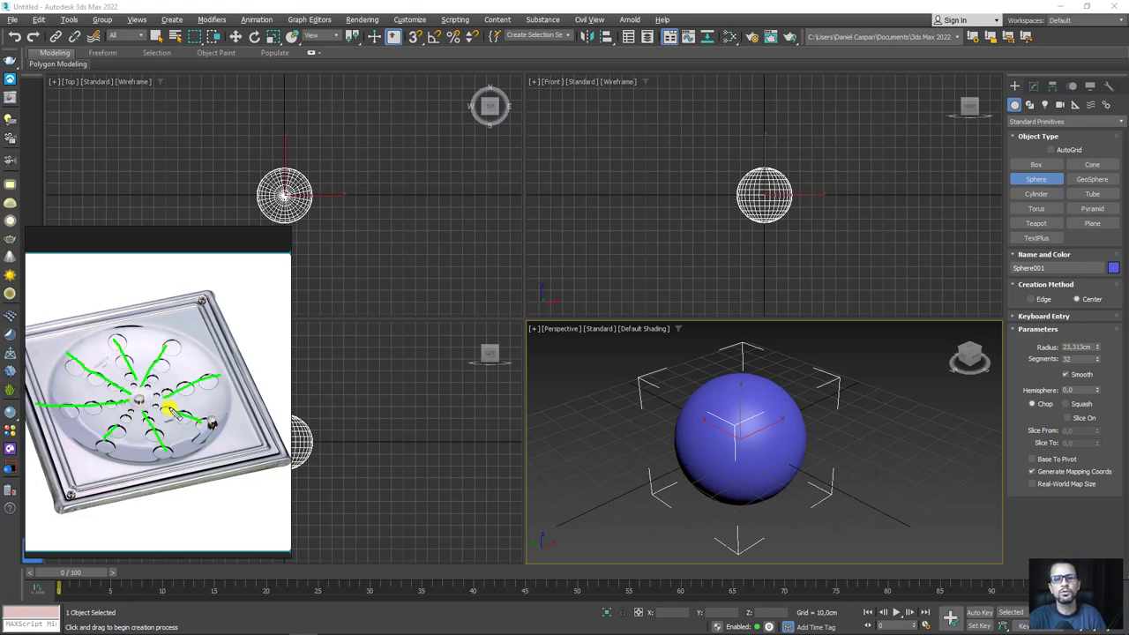
pyautogui.press('Escape')
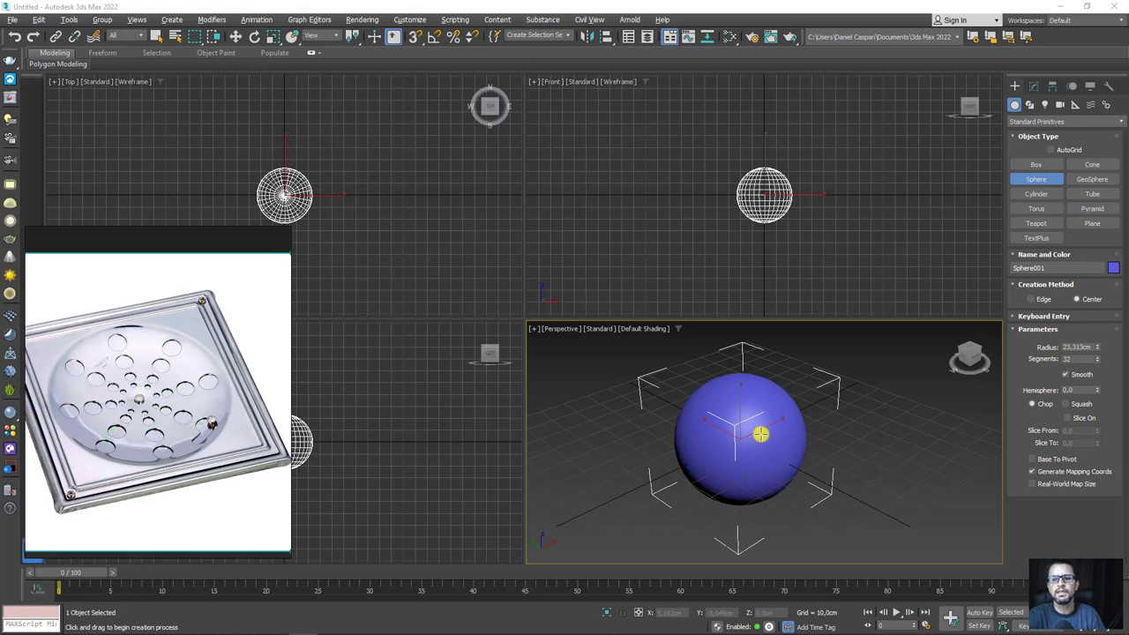
# - Show the sphere's polygon edges with Edged Faces and orbit to look down on it
pyautogui.moveTo(759, 434); pyautogui.dragTo(747, 416, button='middle')
pyautogui.press('F4')
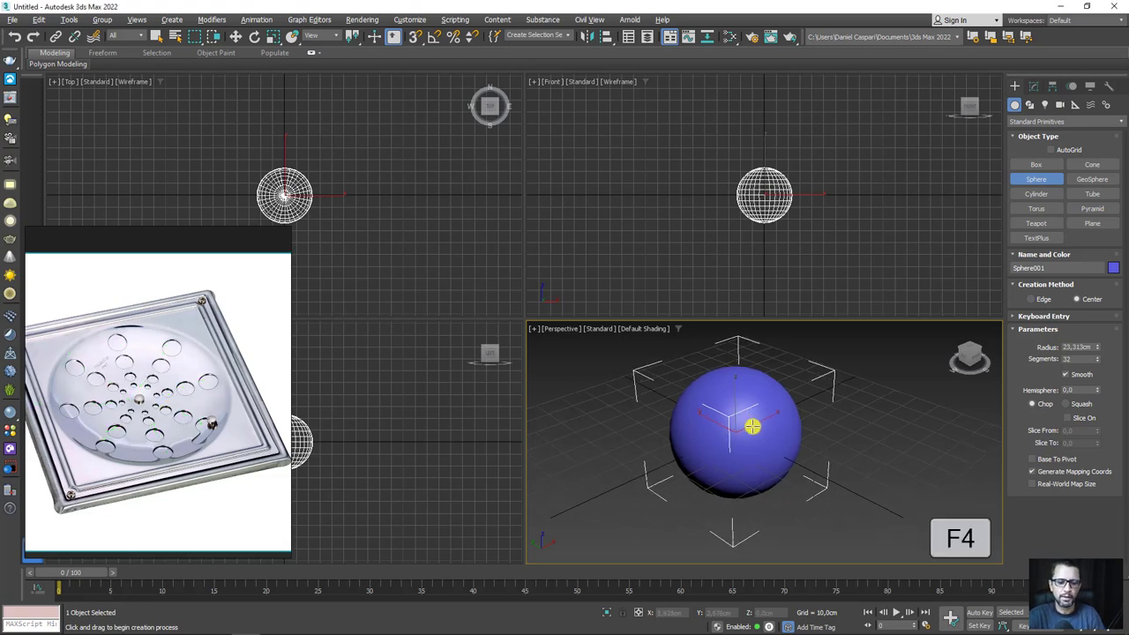
pyautogui.keyDown('alt'); pyautogui.moveTo(780, 408); pyautogui.dragTo(778, 455, button='middle'); pyautogui.keyUp('alt')
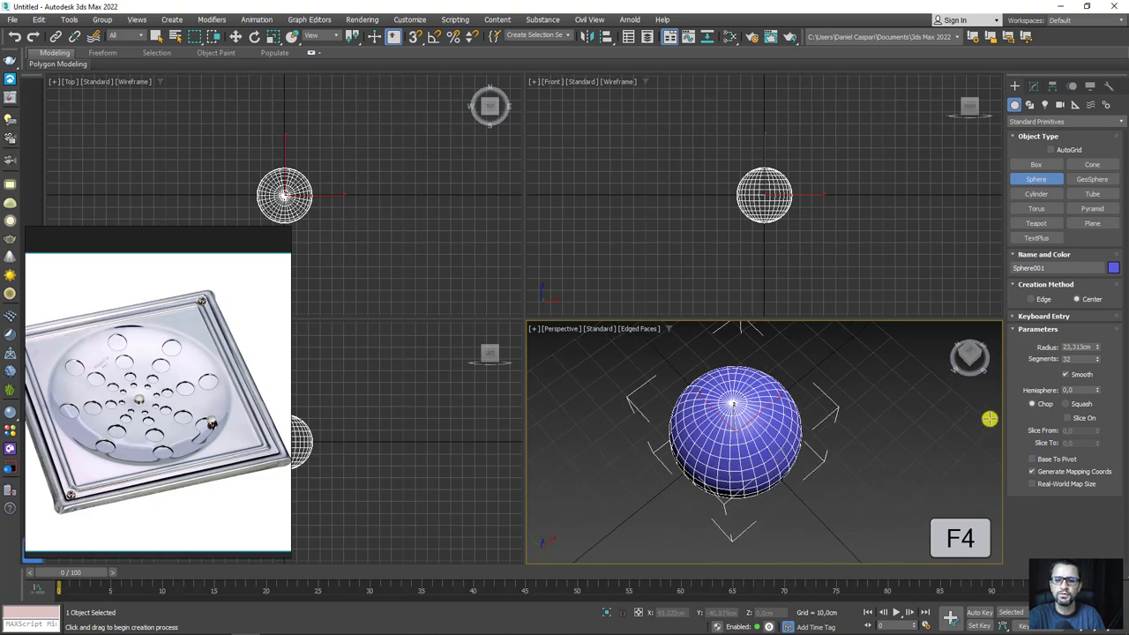
pyautogui.click(1058, 361)
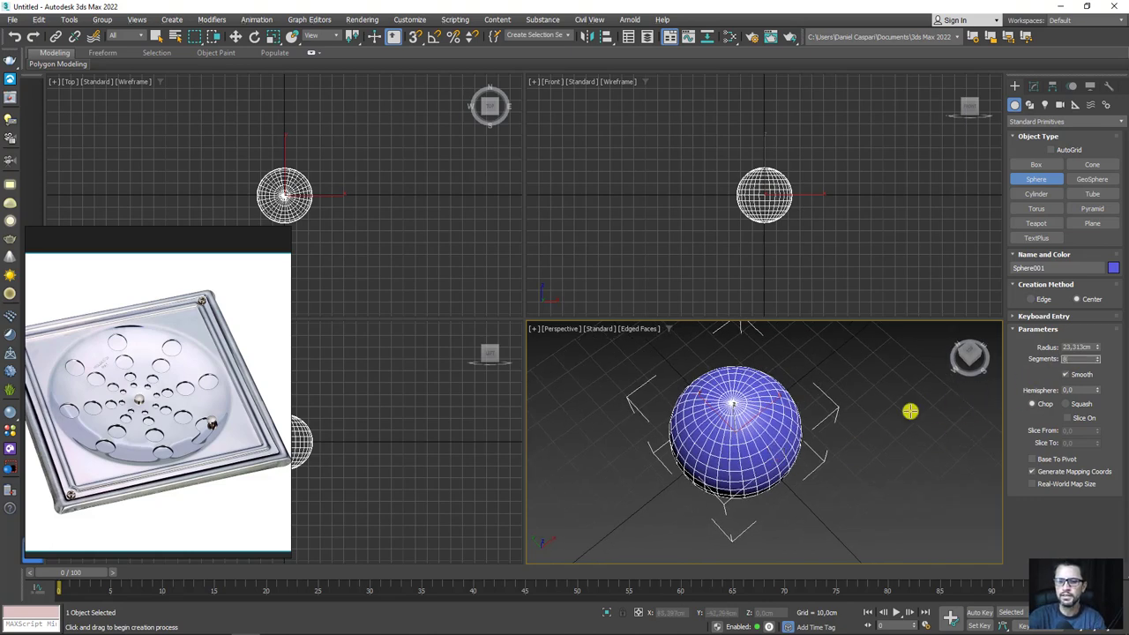
# - Try 8 sphere segments and sketch hole-ring guide strokes on the reference image
pyautogui.write('8')
pyautogui.press('Return')
pyautogui.moveTo(828, 412)
pyautogui.keyDown('alt'); pyautogui.mouseDown(button='middle')
pyautogui.moveTo(834, 420)
pyautogui.moveTo(811, 403)
pyautogui.moveTo(766, 439)
pyautogui.moveTo(785, 416)
pyautogui.mouseUp(button='middle'); pyautogui.keyUp('alt')
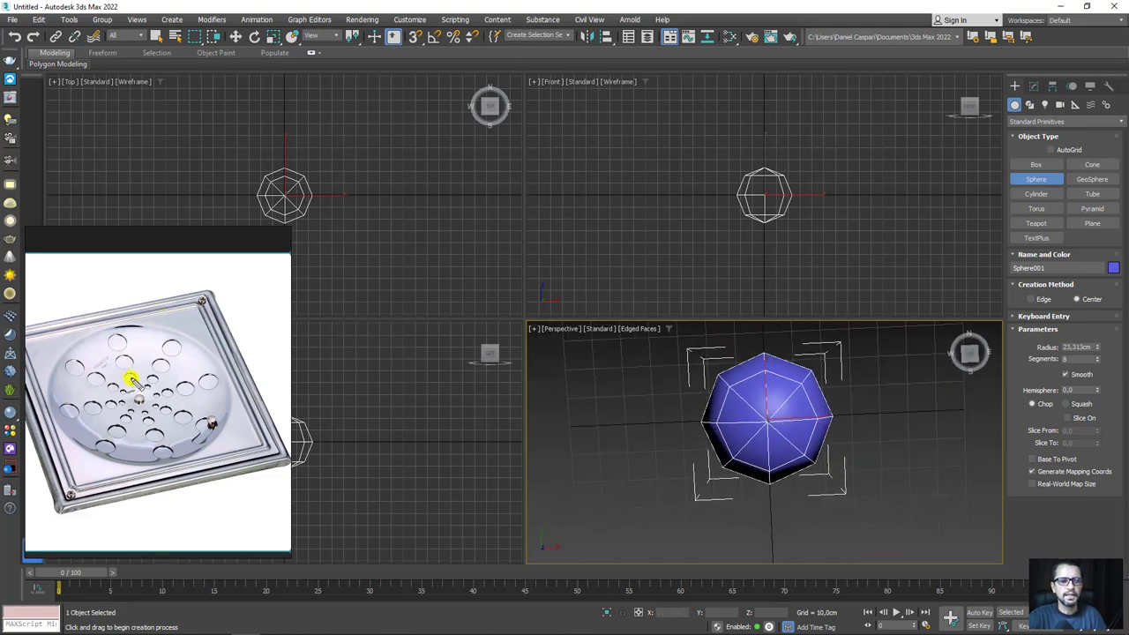
pyautogui.moveTo(132, 327)
pyautogui.mouseDown()
pyautogui.moveTo(137, 379)
pyautogui.moveTo(150, 350)
pyautogui.mouseUp()
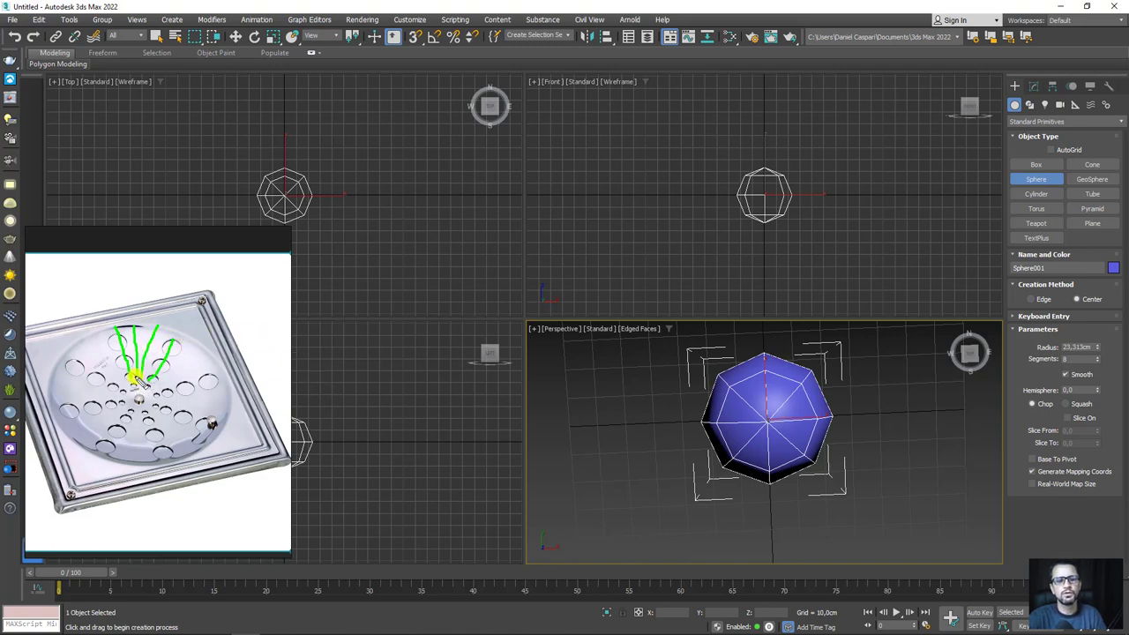
pyautogui.moveTo(138, 379); pyautogui.dragTo(149, 351)
pyautogui.press('Escape')
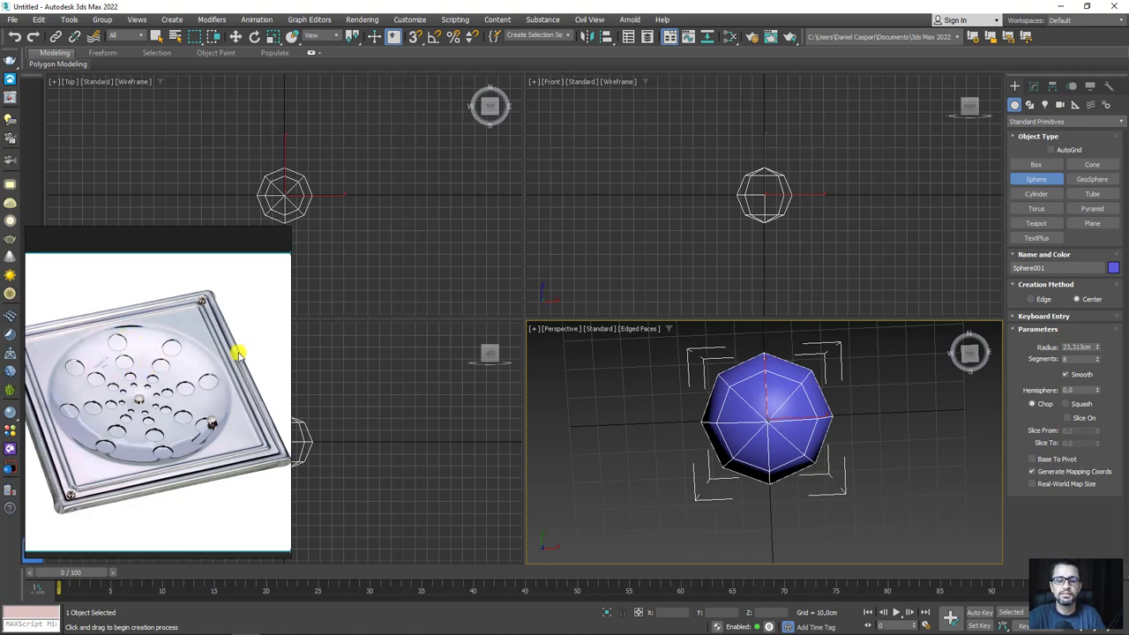
# - Set the sphere's segments to 16 and orbit to view it from above
pyautogui.doubleClick(1061, 359)
pyautogui.write('16')
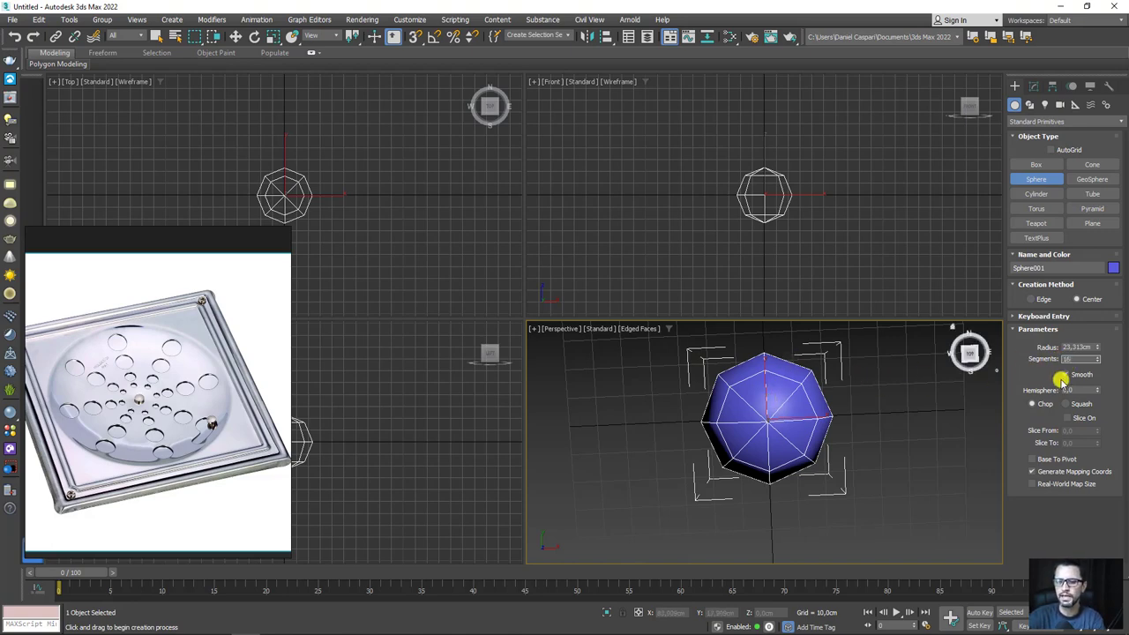
pyautogui.press('Return')
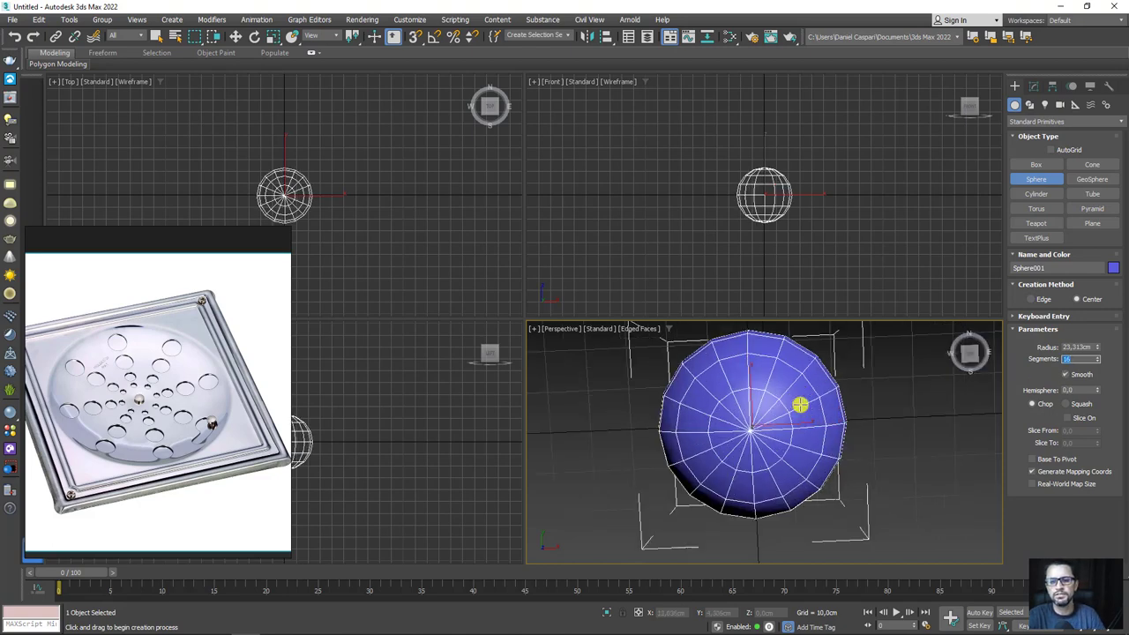
pyautogui.keyDown('alt'); pyautogui.moveTo(800, 404); pyautogui.dragTo(838, 363, button='middle'); pyautogui.keyUp('alt')
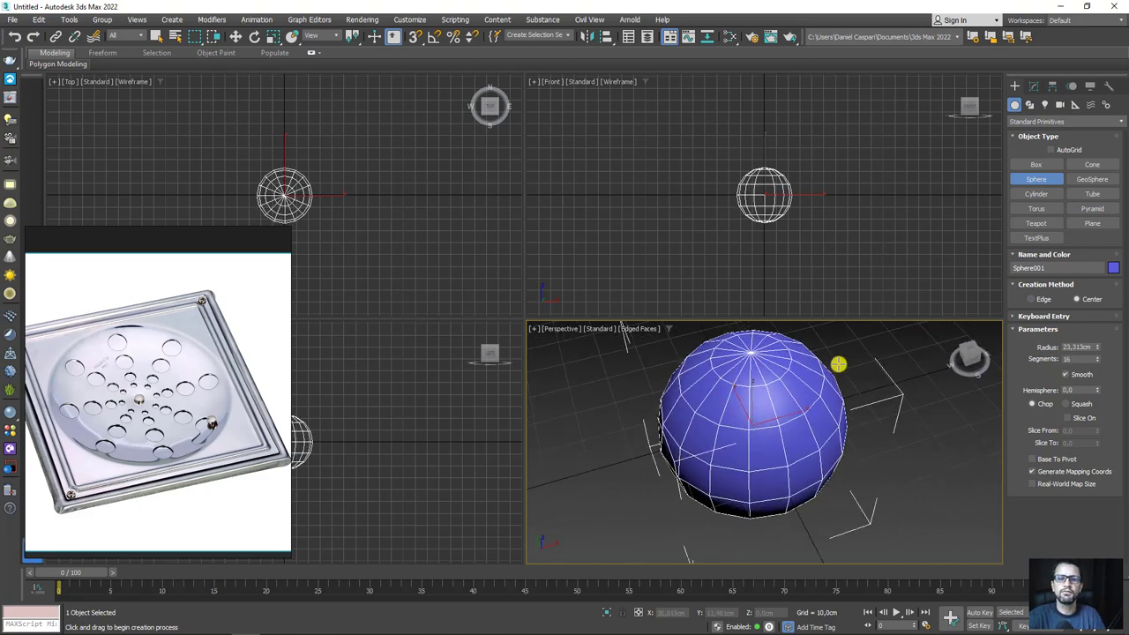
pyautogui.scroll(-3, 831, 388)
pyautogui.keyDown('alt'); pyautogui.moveTo(839, 423); pyautogui.dragTo(811, 391, button='middle'); pyautogui.keyUp('alt')
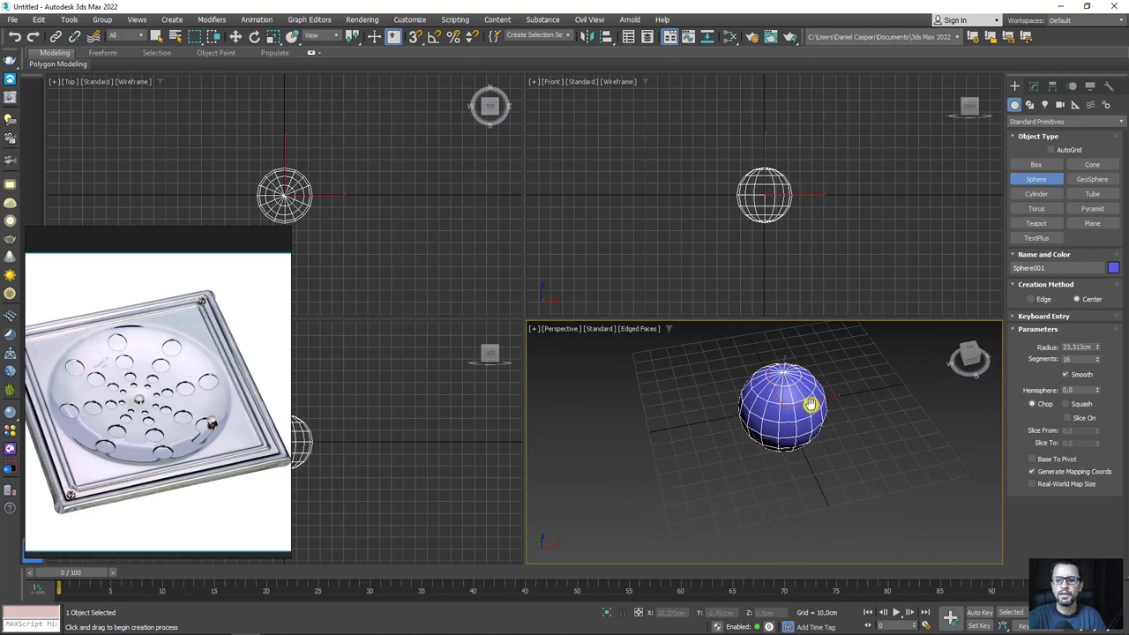
pyautogui.click(1034, 89)
# - Add an Edit Poly modifier and delete the sphere's upper polygons
pyautogui.click(1104, 118)
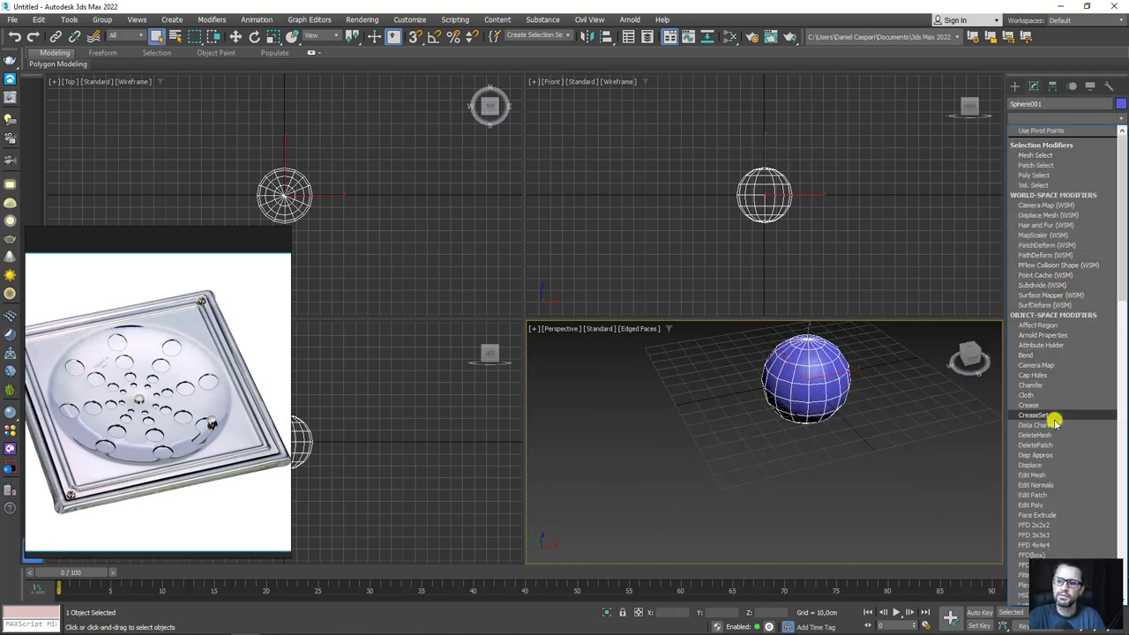
pyautogui.scroll(-3, 1054, 421)
pyautogui.click(1038, 421)
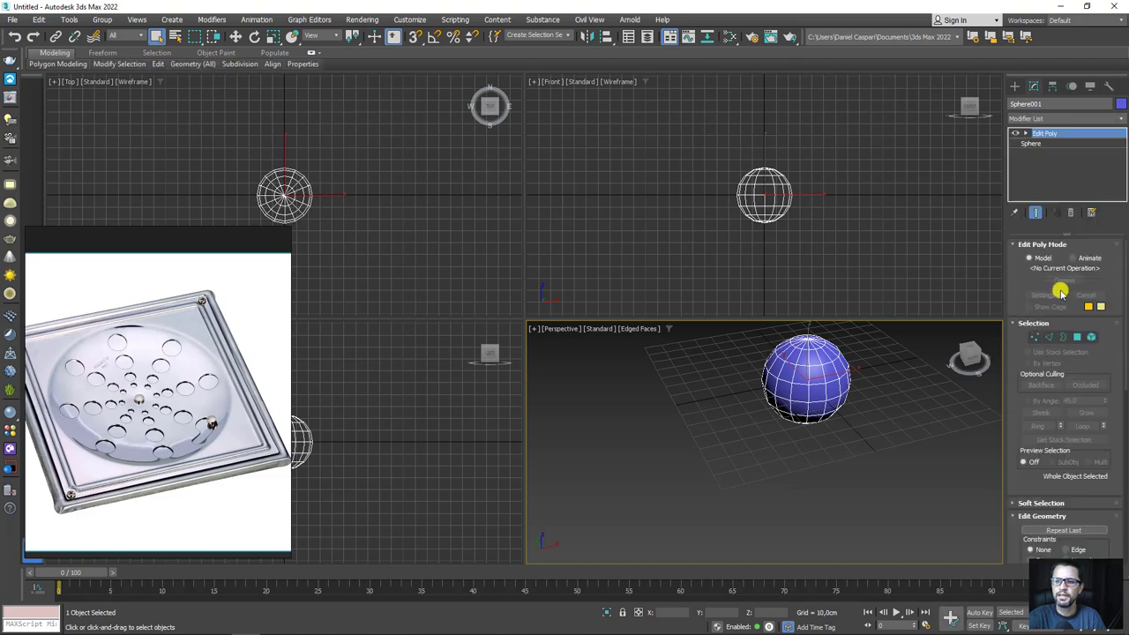
pyautogui.click(1077, 337)
pyautogui.moveTo(696, 149); pyautogui.dragTo(866, 199)
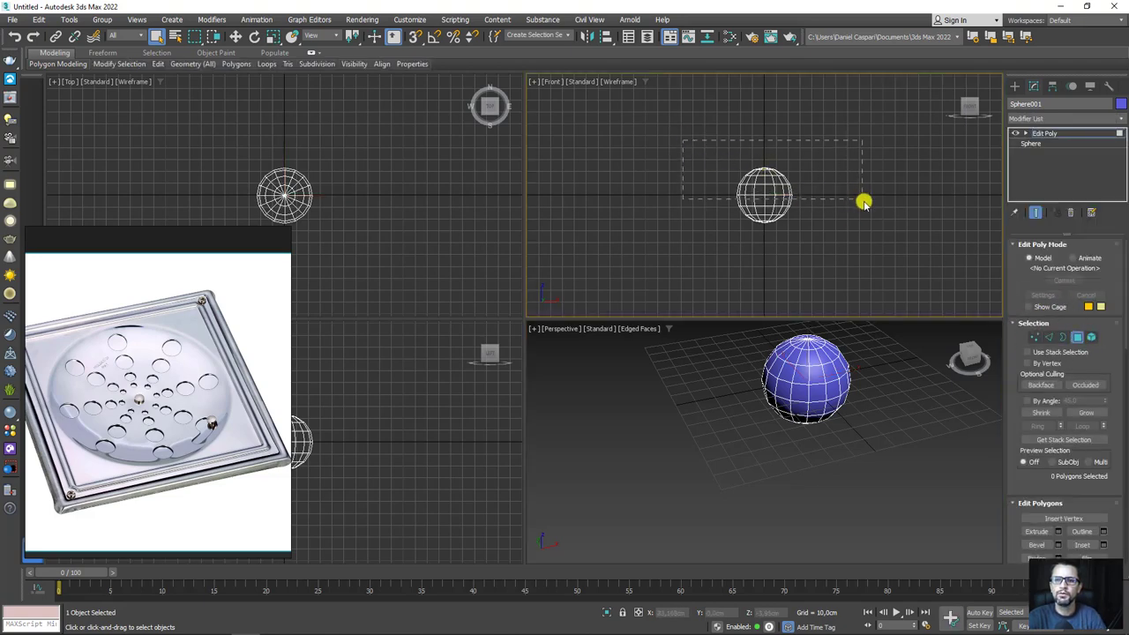
pyautogui.press('Delete')
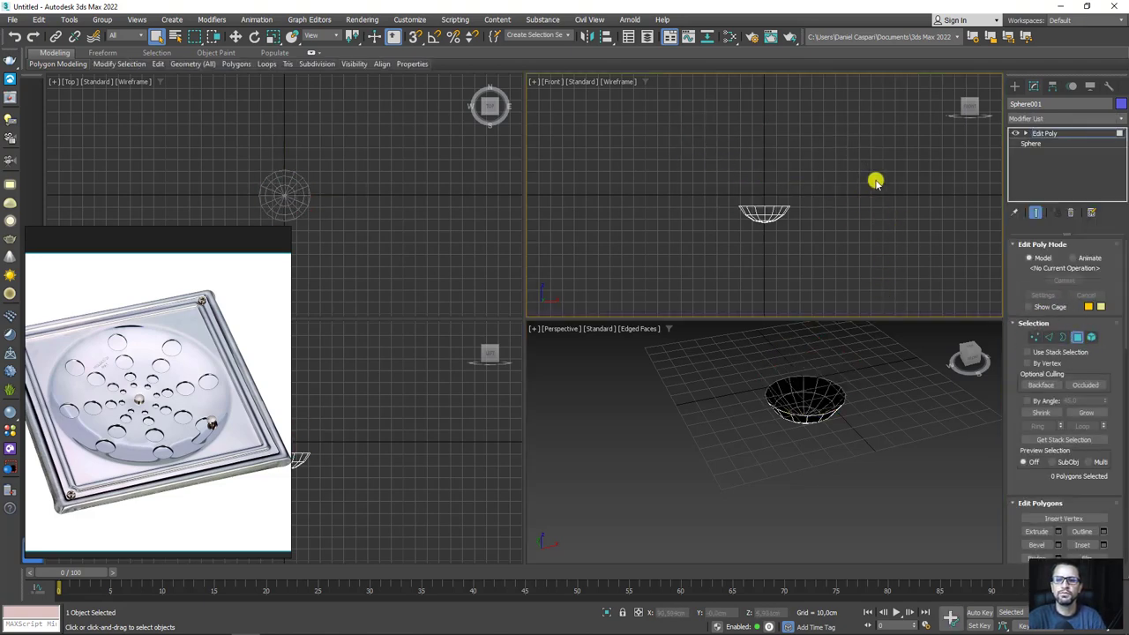
# - Select all remaining bowl polygons and flip their normals
pyautogui.moveTo(874, 179); pyautogui.dragTo(745, 251)
pyautogui.scroll(2, 828, 403)
pyautogui.scroll(4, 807, 429)
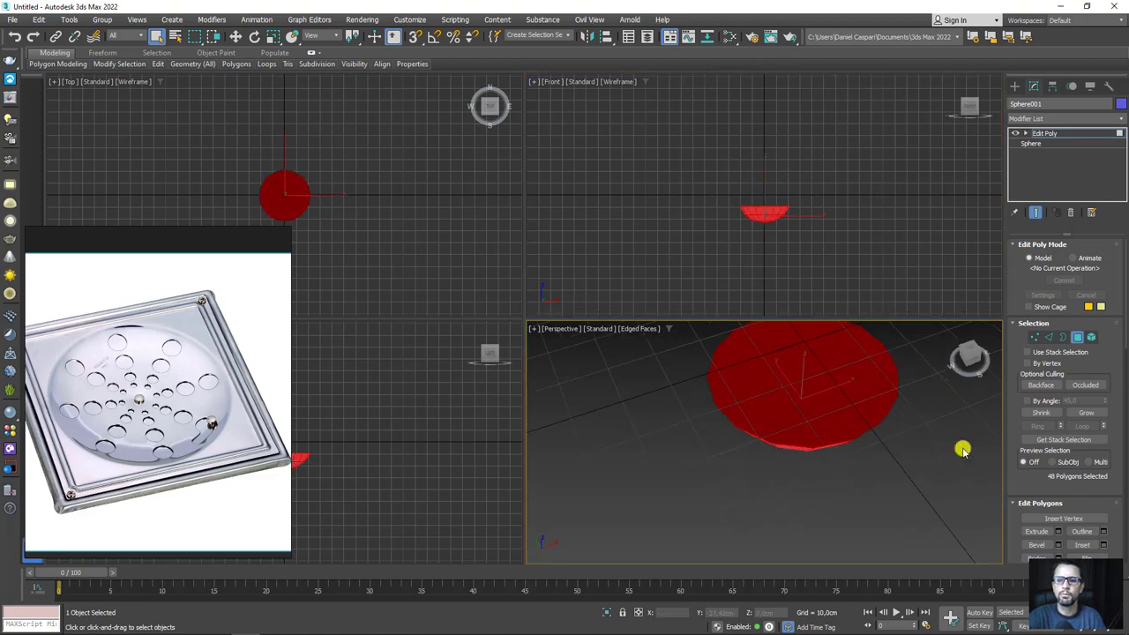
pyautogui.moveTo(1030, 490); pyautogui.dragTo(1037, 389)
pyautogui.click(1087, 458)
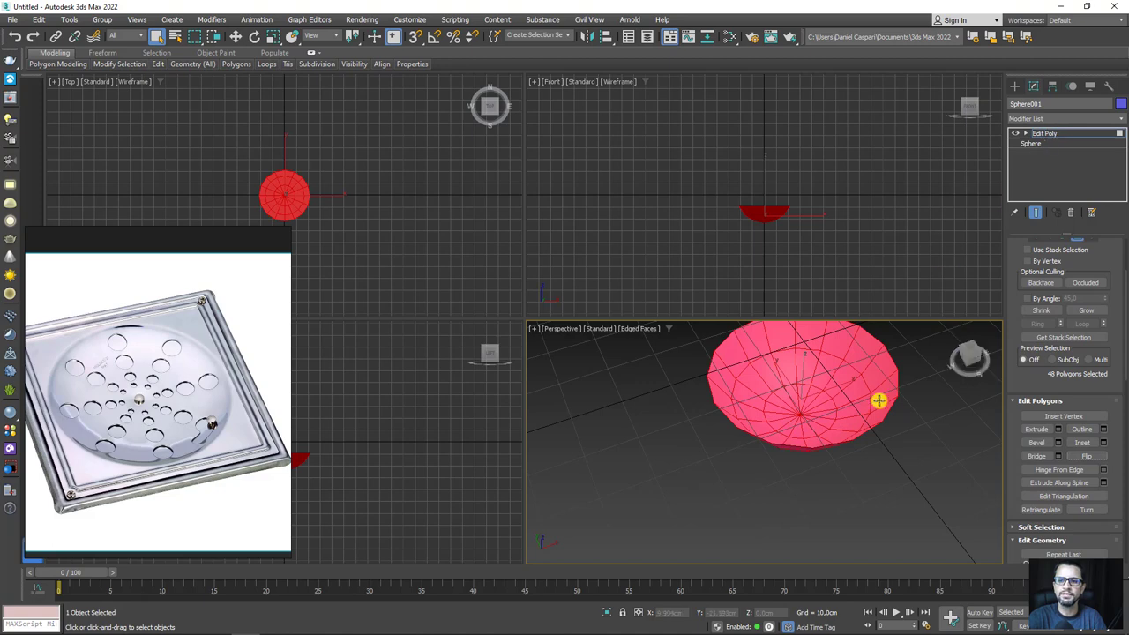
pyautogui.moveTo(880, 397)
pyautogui.keyDown('alt'); pyautogui.mouseDown(button='middle')
pyautogui.moveTo(864, 358)
pyautogui.moveTo(837, 416)
pyautogui.moveTo(786, 424)
pyautogui.mouseUp(button='middle'); pyautogui.keyUp('alt')
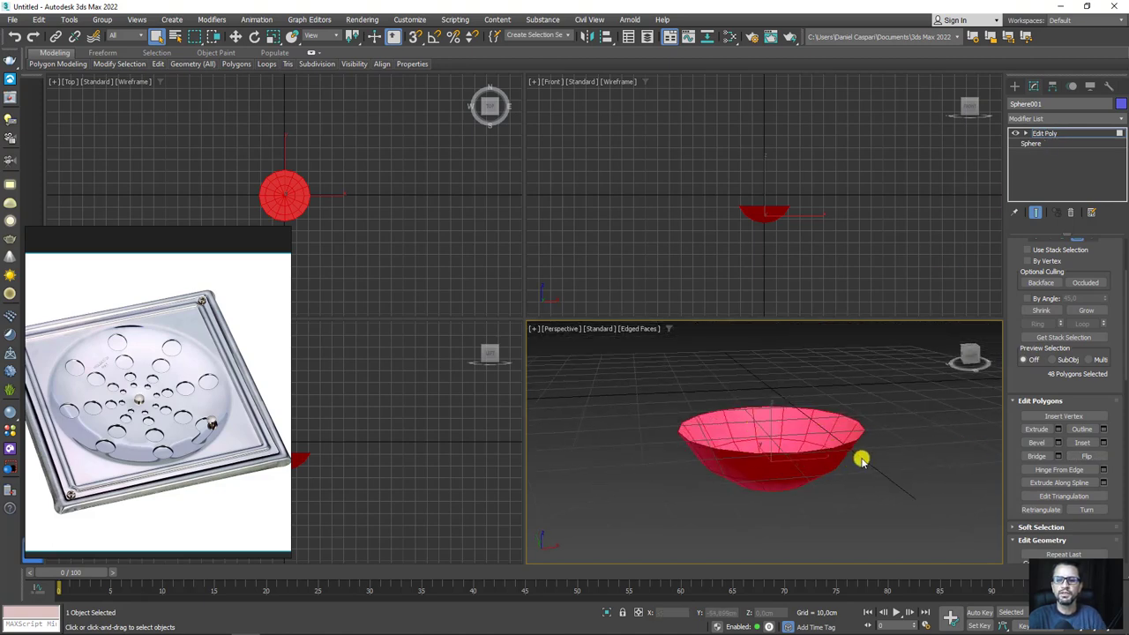
# - Squash the bowl vertically to 60% of its height
pyautogui.press('e')
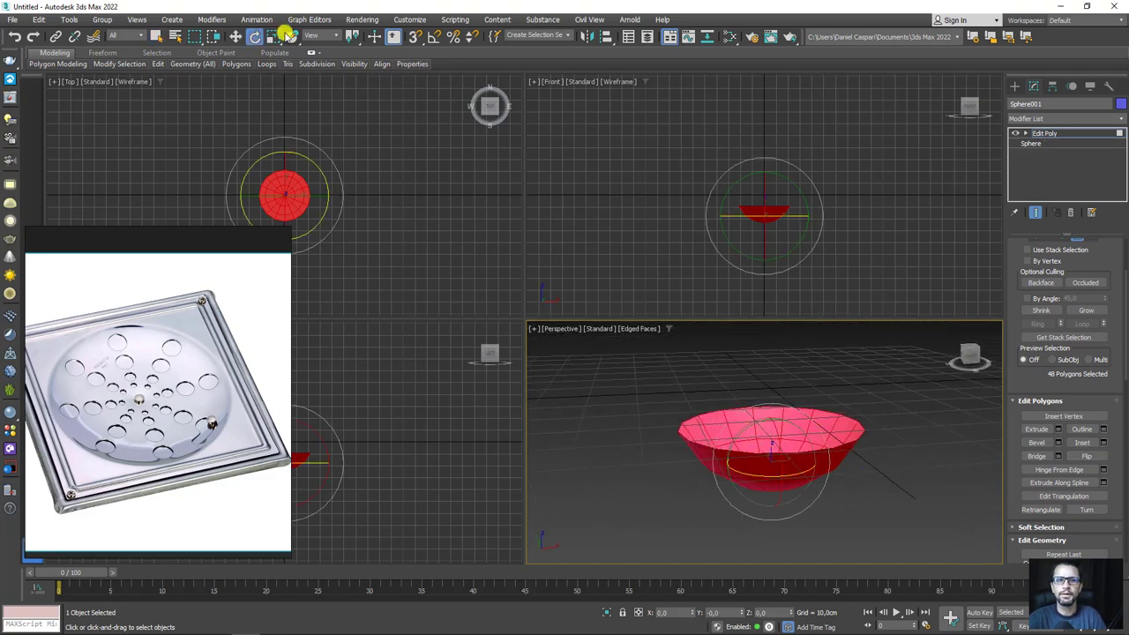
pyautogui.click(271, 36)
pyautogui.moveTo(769, 406); pyautogui.dragTo(779, 506)
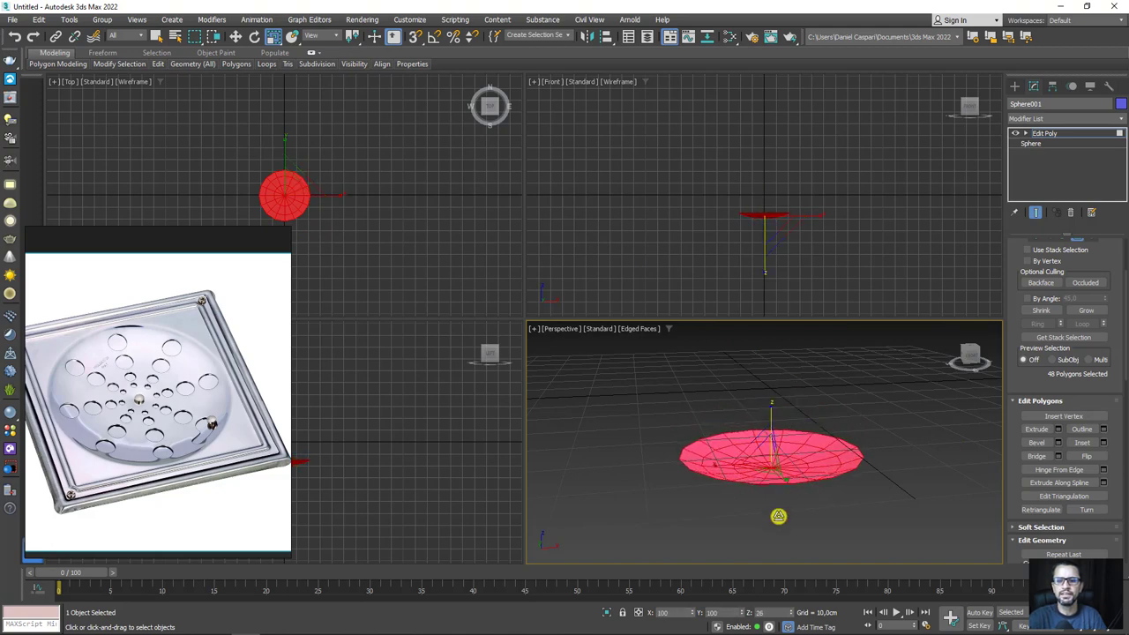
pyautogui.click(1044, 132)
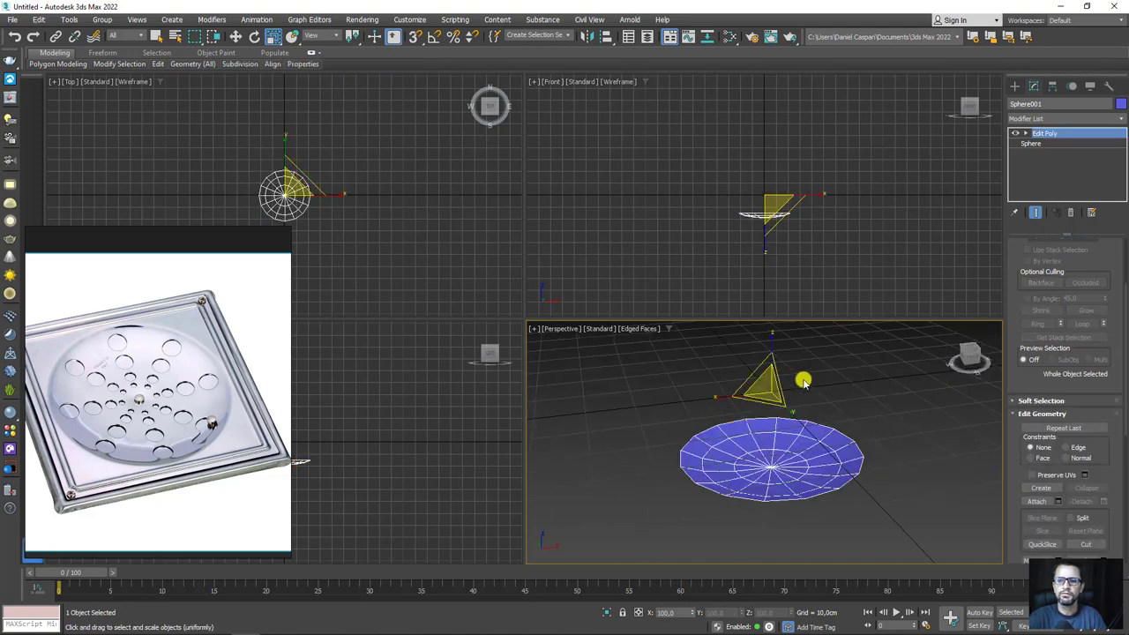
pyautogui.scroll(-3, 803, 424)
# - Raise the dish upward along Z and orbit to a top-down view
pyautogui.press('w')
pyautogui.moveTo(780, 423); pyautogui.dragTo(780, 351)
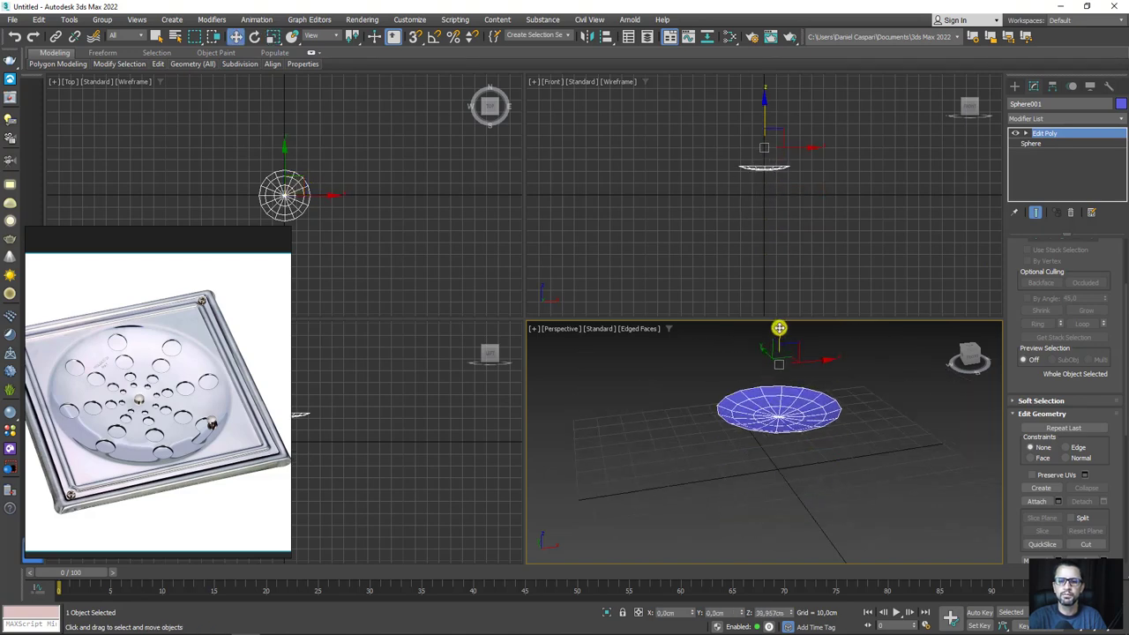
pyautogui.scroll(3, 715, 468)
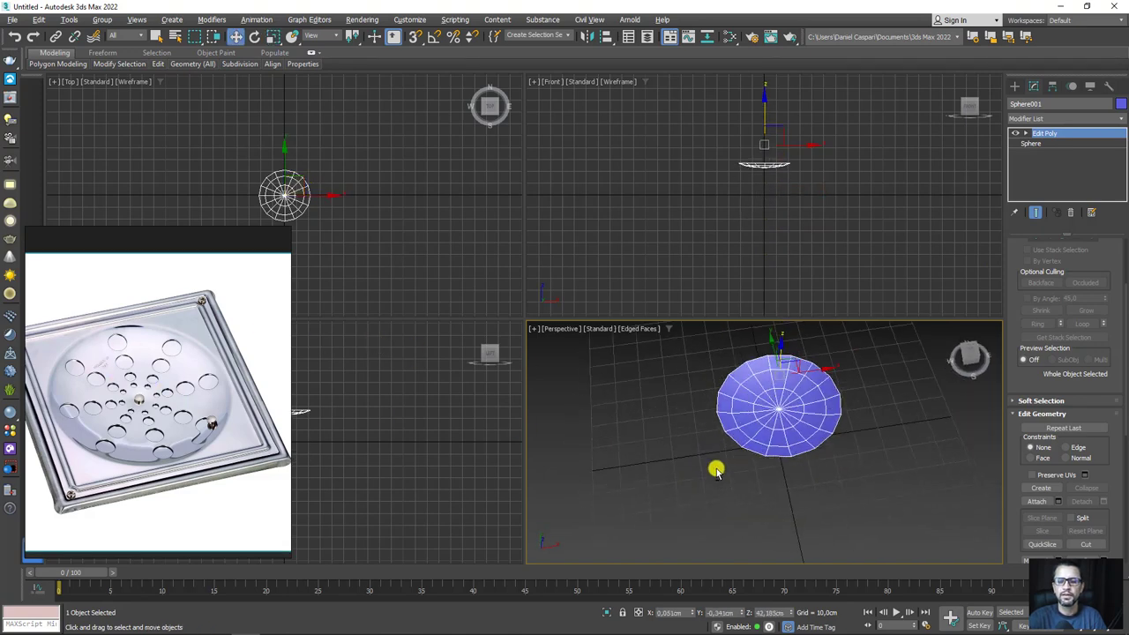
pyautogui.moveTo(715, 468)
pyautogui.keyDown('alt'); pyautogui.mouseDown(button='middle')
pyautogui.moveTo(761, 394)
pyautogui.moveTo(796, 416)
pyautogui.mouseUp(button='middle'); pyautogui.keyUp('alt')
pyautogui.scroll(3, 818, 410)
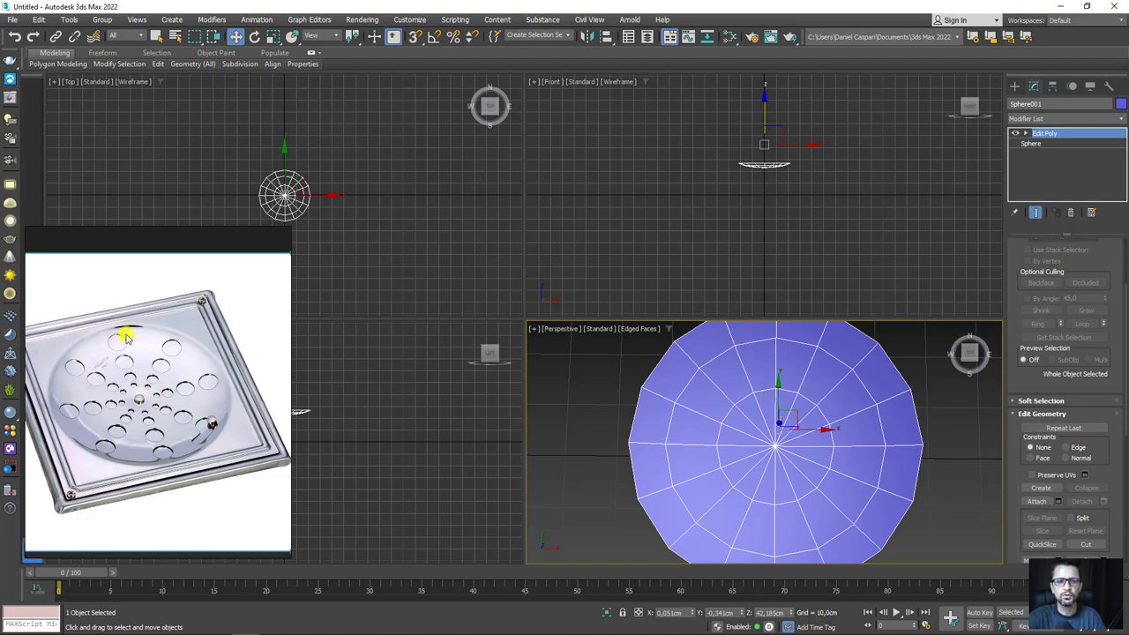
# - Orbit above the dish and enter Edit Poly's Edge sub-object level
pyautogui.moveTo(800, 444)
pyautogui.keyDown('alt'); pyautogui.mouseDown(button='middle')
pyautogui.moveTo(749, 403)
pyautogui.moveTo(832, 408)
pyautogui.mouseUp(button='middle'); pyautogui.keyUp('alt')
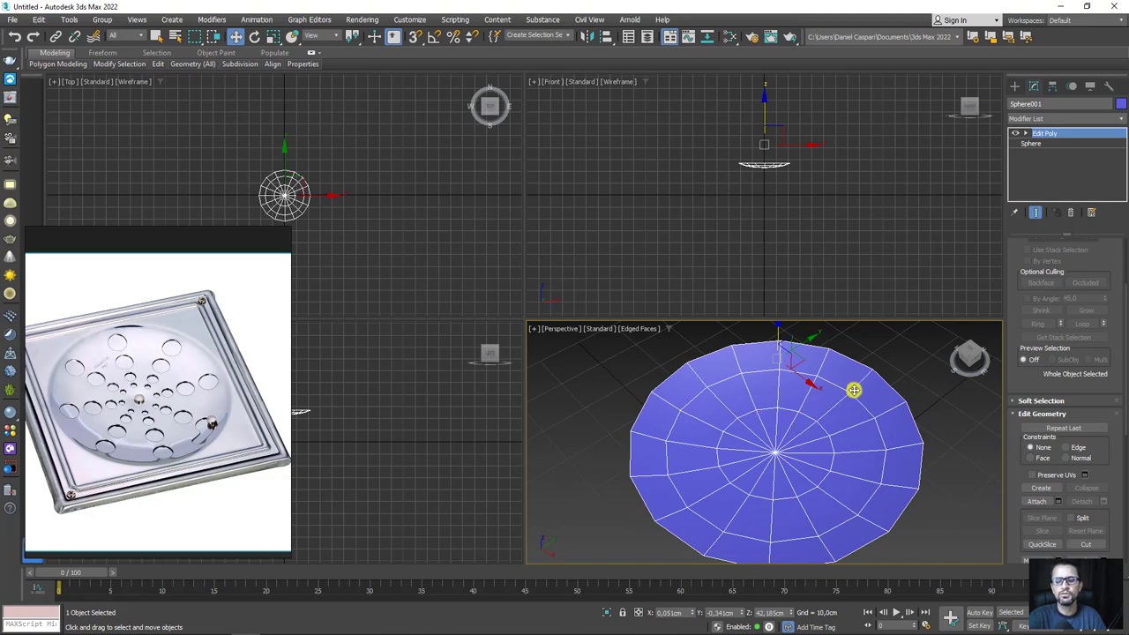
pyautogui.click(1025, 133)
pyautogui.click(1047, 154)
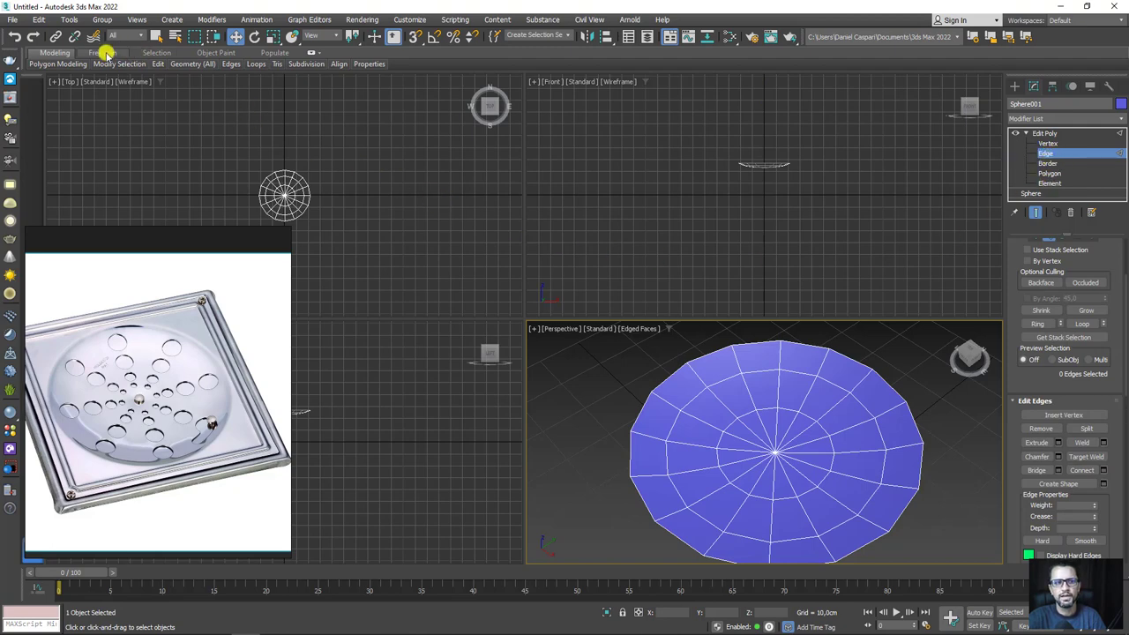
pyautogui.moveTo(157, 64)
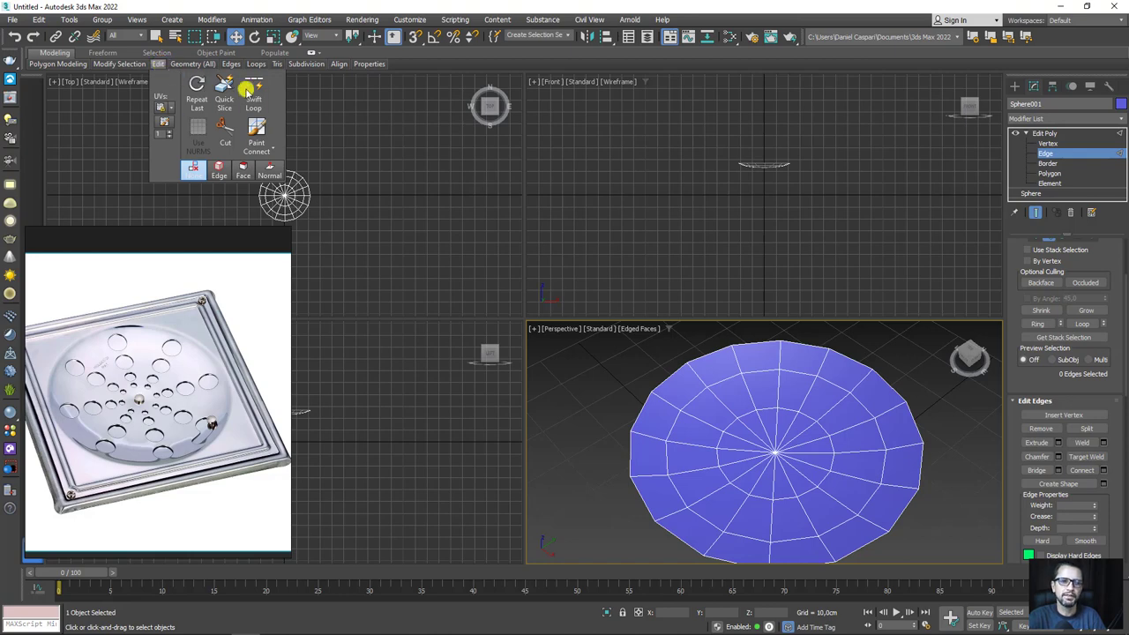
# - Insert concentric edge loops across the dish with Swift Loop
pyautogui.click(254, 88)
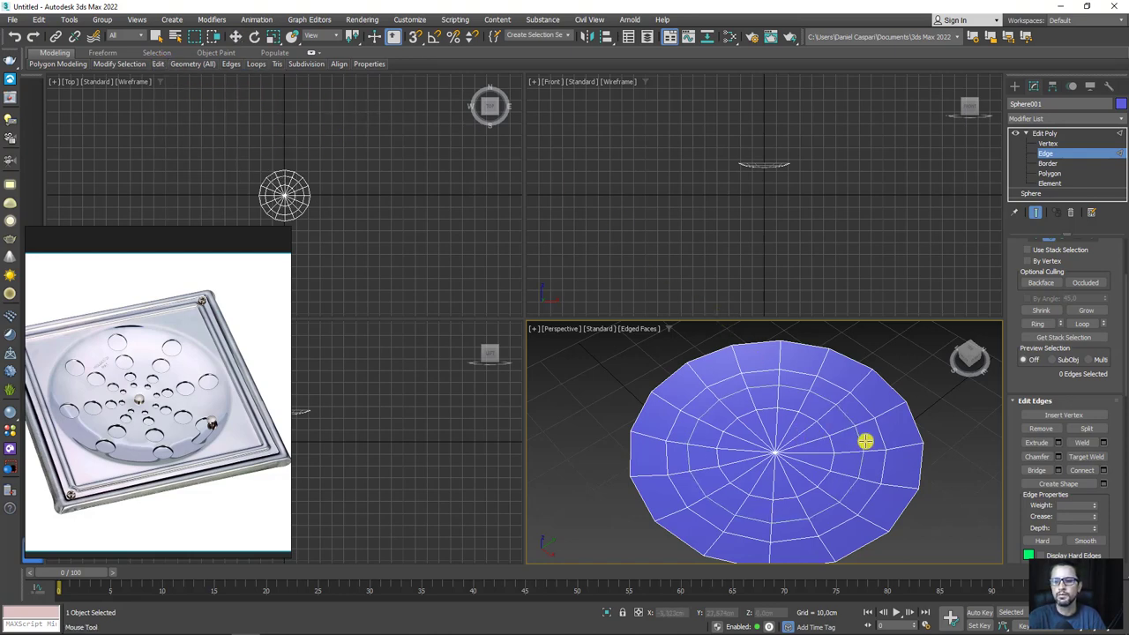
pyautogui.scroll(3, 849, 415)
pyautogui.scroll(3, 843, 403)
pyautogui.scroll(-2, 844, 403)
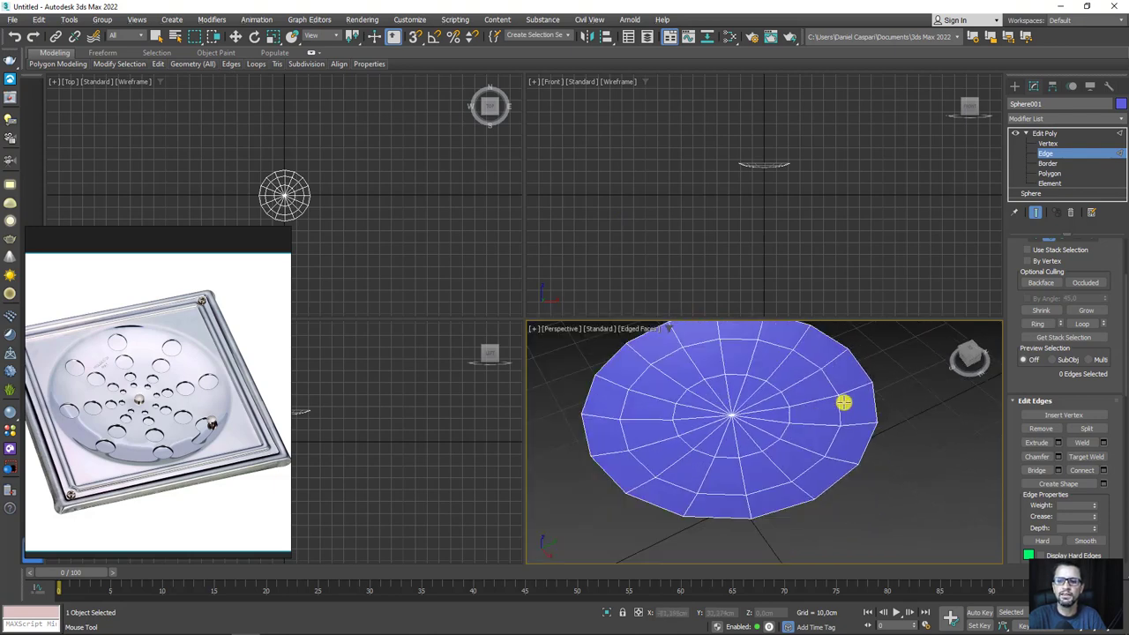
pyautogui.scroll(2, 847, 388)
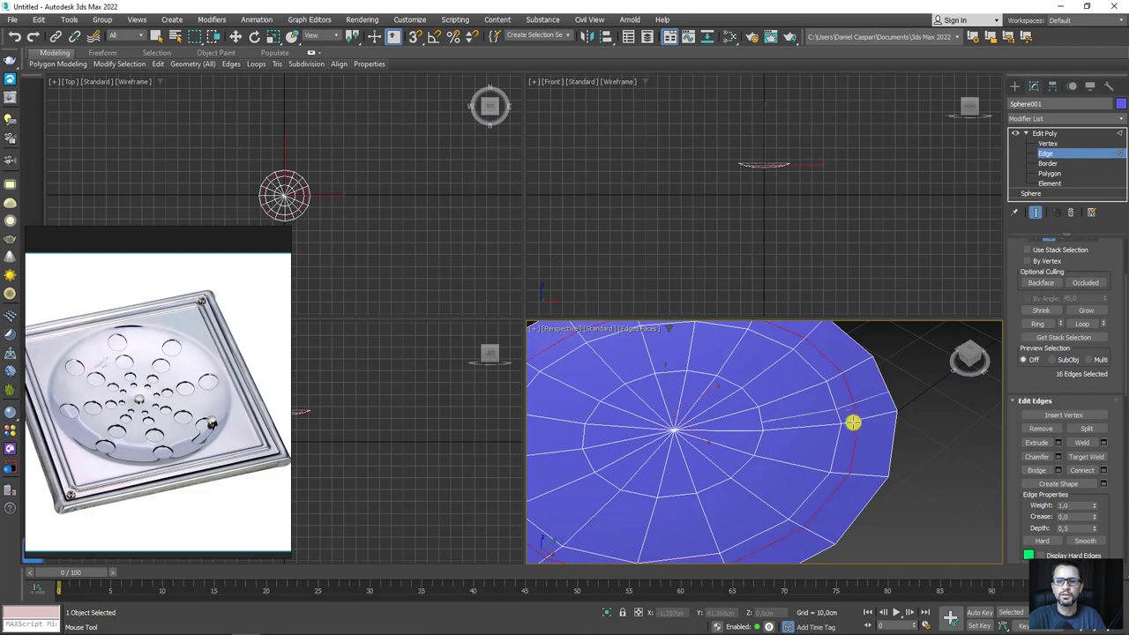
pyautogui.doubleClick(813, 394)
pyautogui.doubleClick(813, 393)
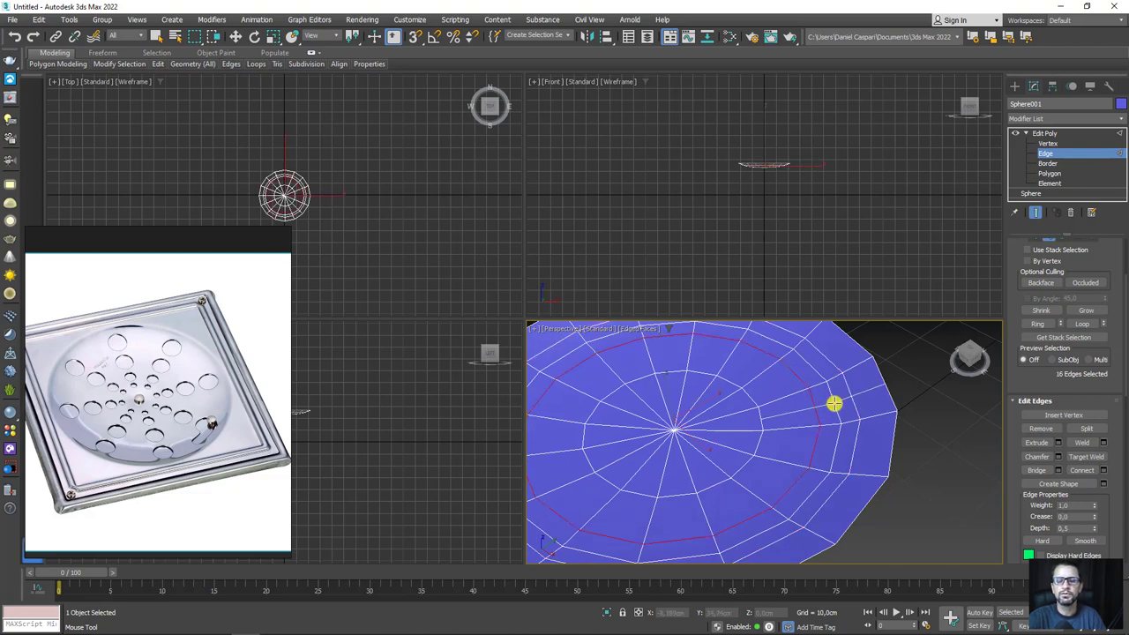
# - Remove an unwanted edge loop with Ctrl+Shift-click and review the rings from above
pyautogui.hotkey('ctrl', 'shift')
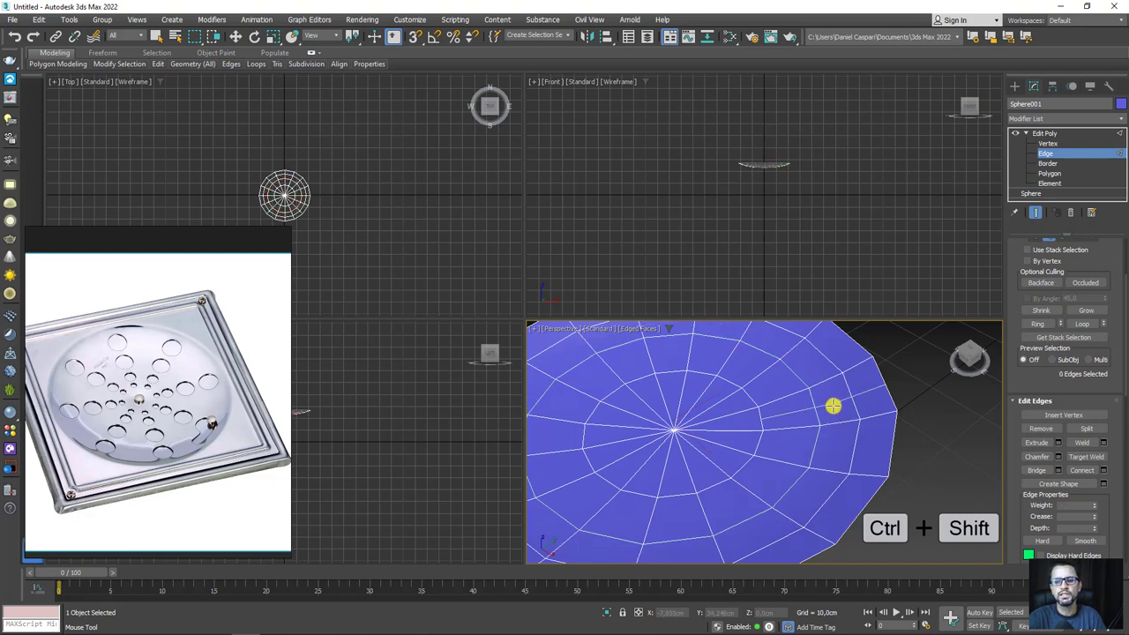
pyautogui.keyDown('ctrl'); pyautogui.keyDown('shift'); pyautogui.click(793, 405); pyautogui.keyUp('shift'); pyautogui.keyUp('ctrl')
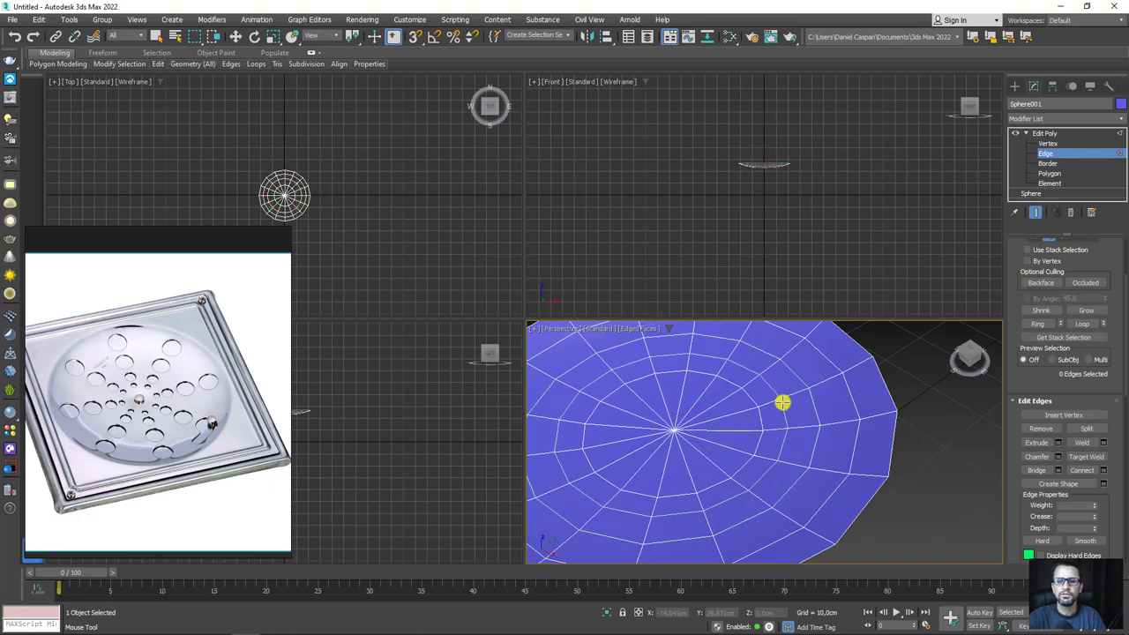
pyautogui.doubleClick(779, 402)
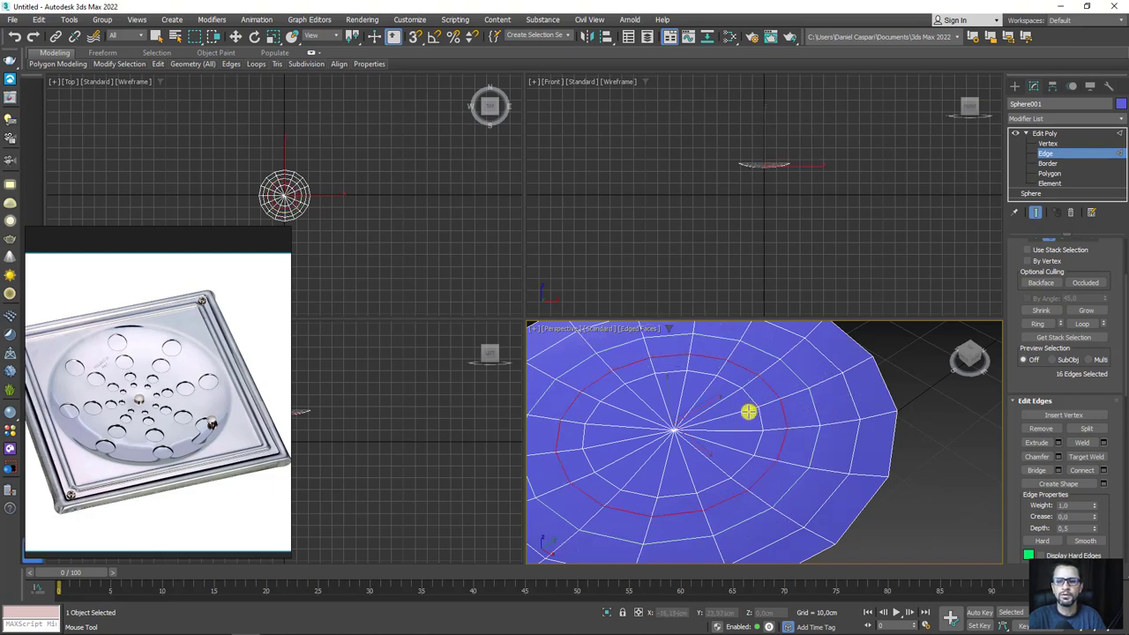
pyautogui.scroll(3, 748, 412)
pyautogui.keyDown('alt'); pyautogui.moveTo(750, 429); pyautogui.dragTo(708, 413, button='middle'); pyautogui.keyUp('alt')
pyautogui.scroll(-3, 776, 398)
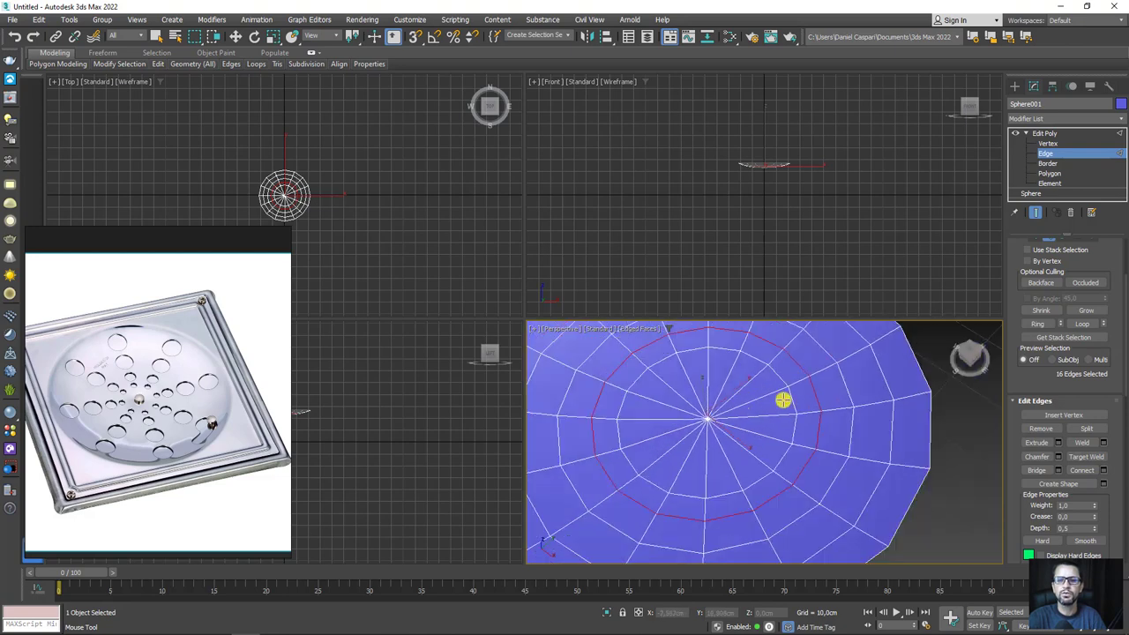
pyautogui.scroll(3, 703, 417)
pyautogui.scroll(-3, 701, 419)
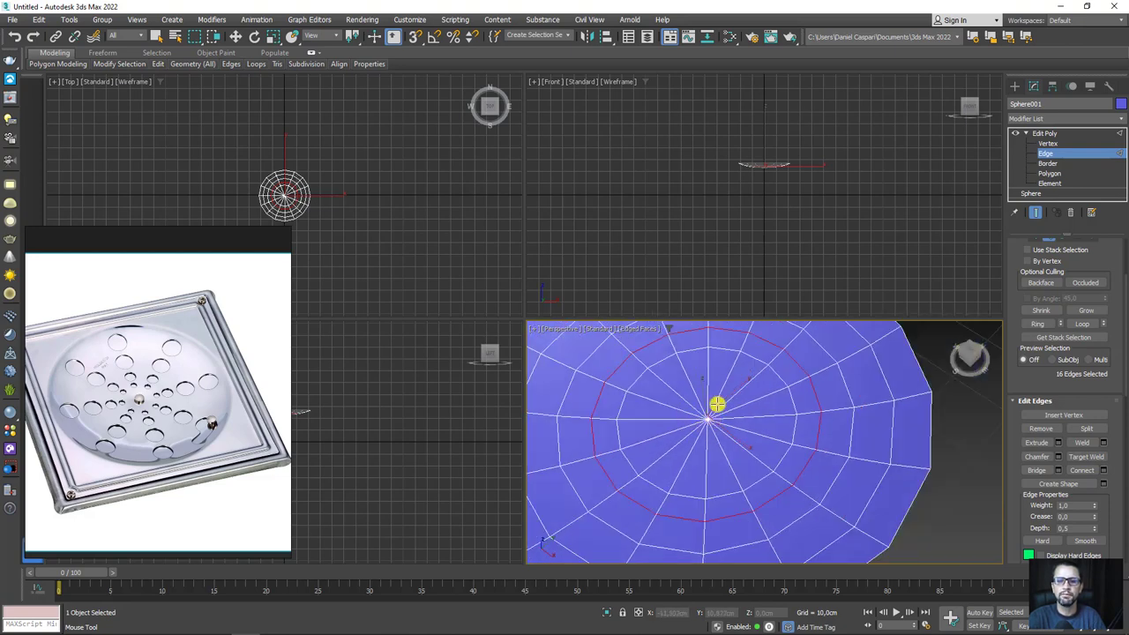
# - Chamfer the dish's centre vertex into a small ring, with chamfer segments set to 2
pyautogui.press('w')
pyautogui.keyDown('ctrl'); pyautogui.click(1049, 143); pyautogui.keyUp('ctrl')
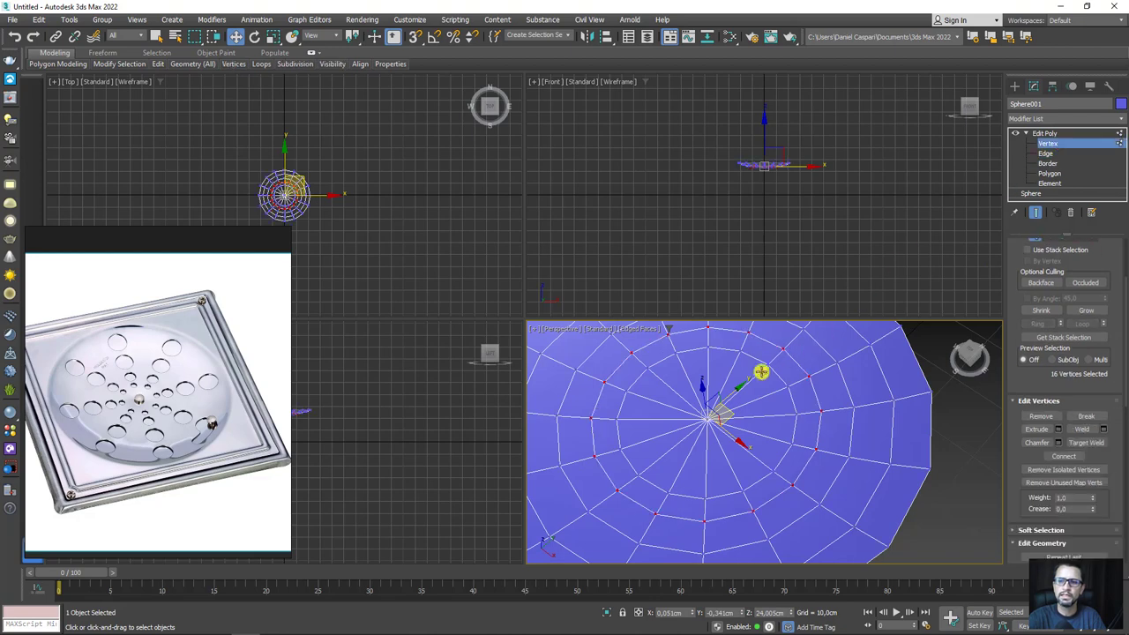
pyautogui.click(708, 416)
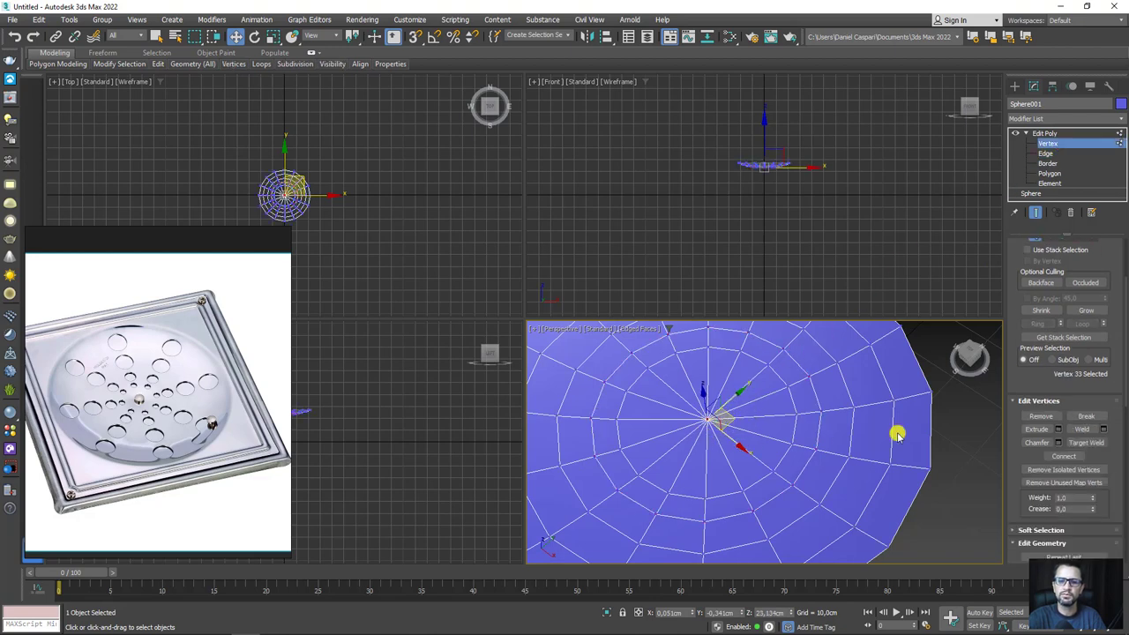
pyautogui.click(1057, 441)
pyautogui.moveTo(712, 420)
pyautogui.mouseDown()
pyautogui.moveTo(735, 401)
pyautogui.moveTo(845, 377)
pyautogui.mouseUp()
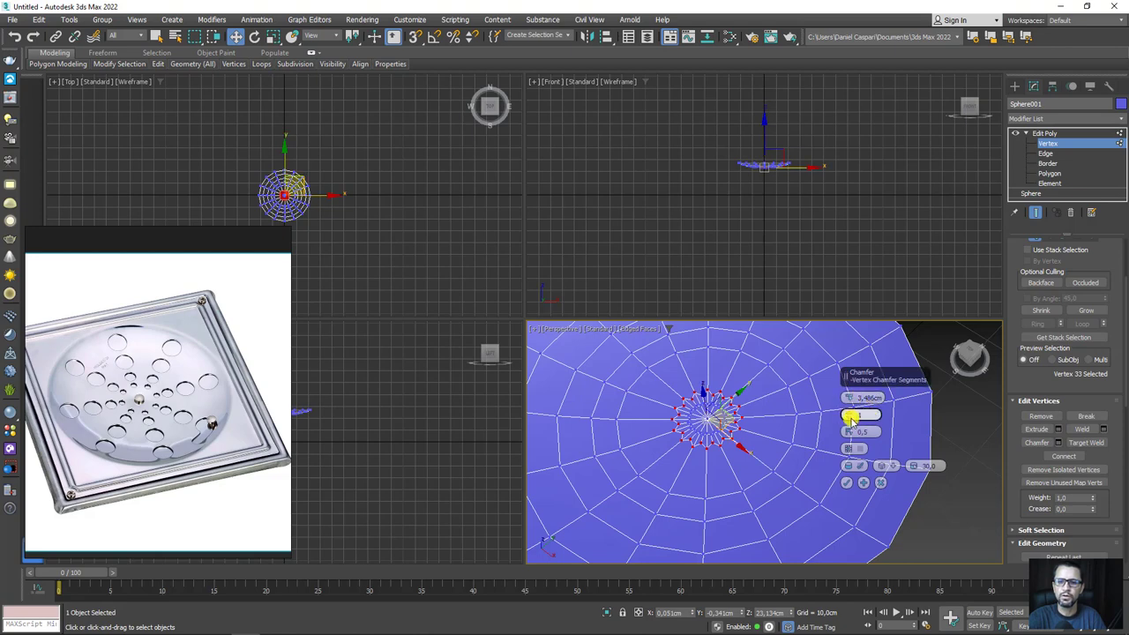
pyautogui.moveTo(850, 420); pyautogui.dragTo(854, 401)
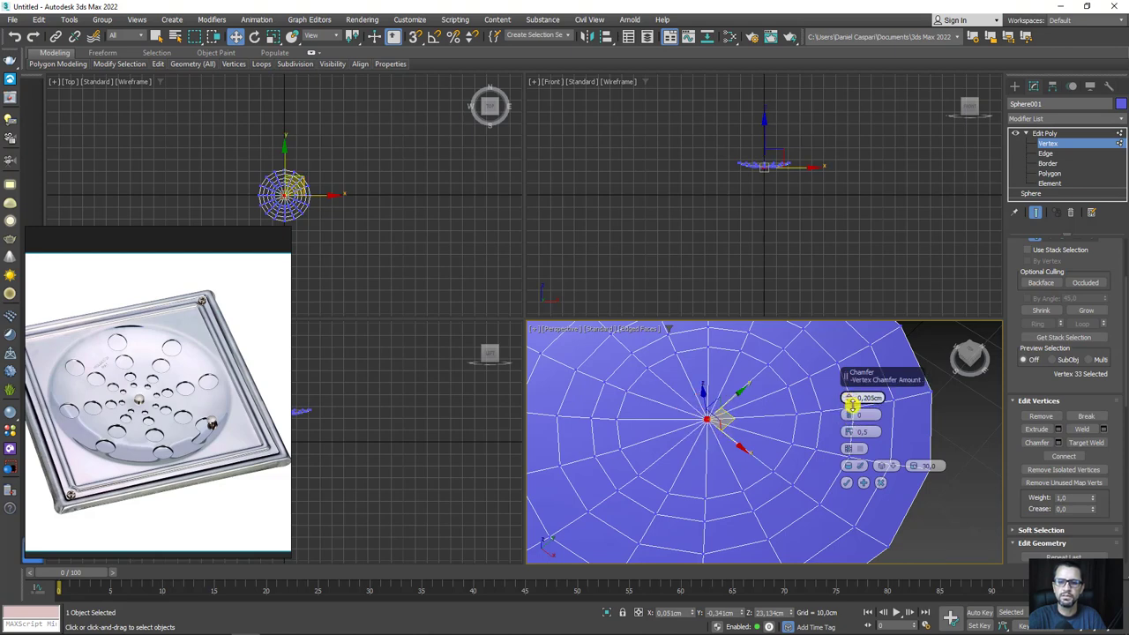
pyautogui.click(847, 483)
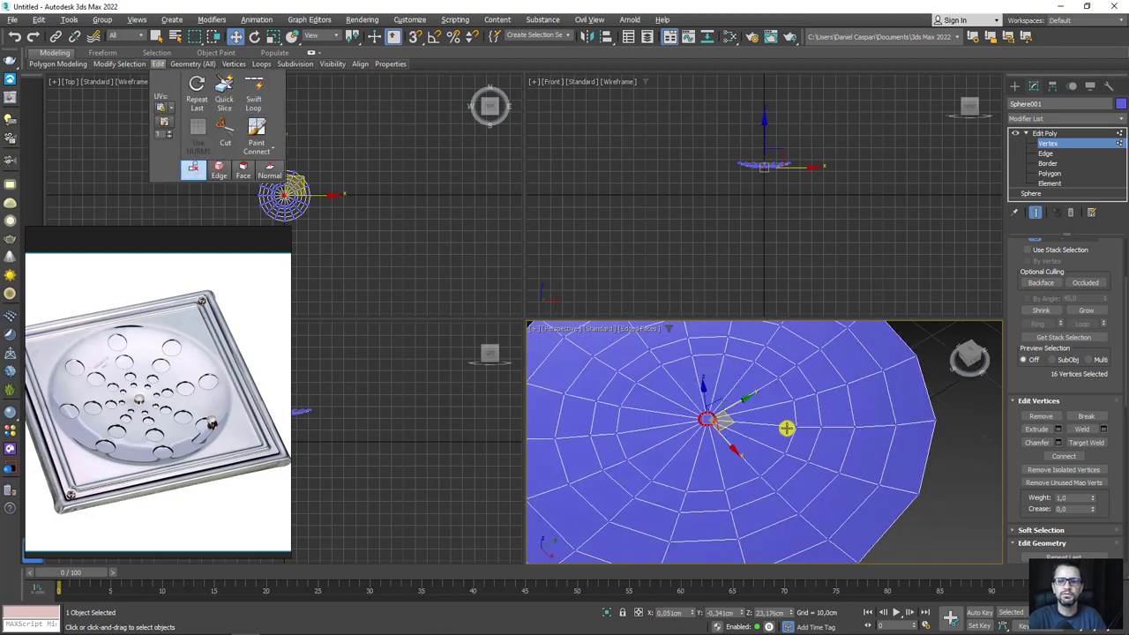
pyautogui.moveTo(221, 89)
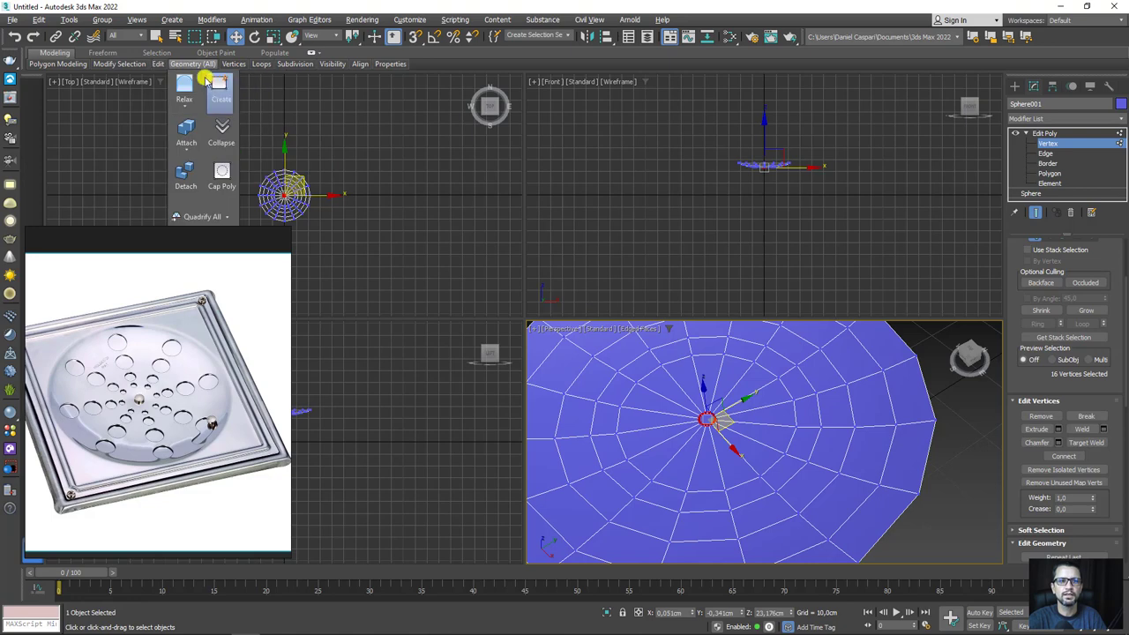
# - Try Swift Loop around the centre, then exit it back to Edit Poly's top level
pyautogui.click(253, 99)
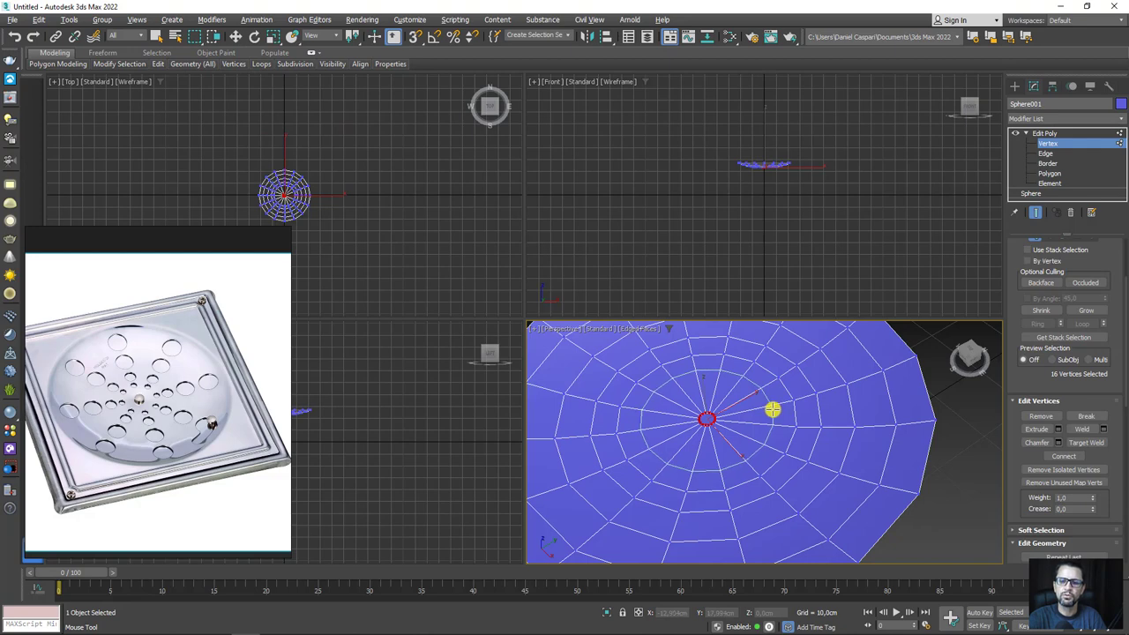
pyautogui.press('2')
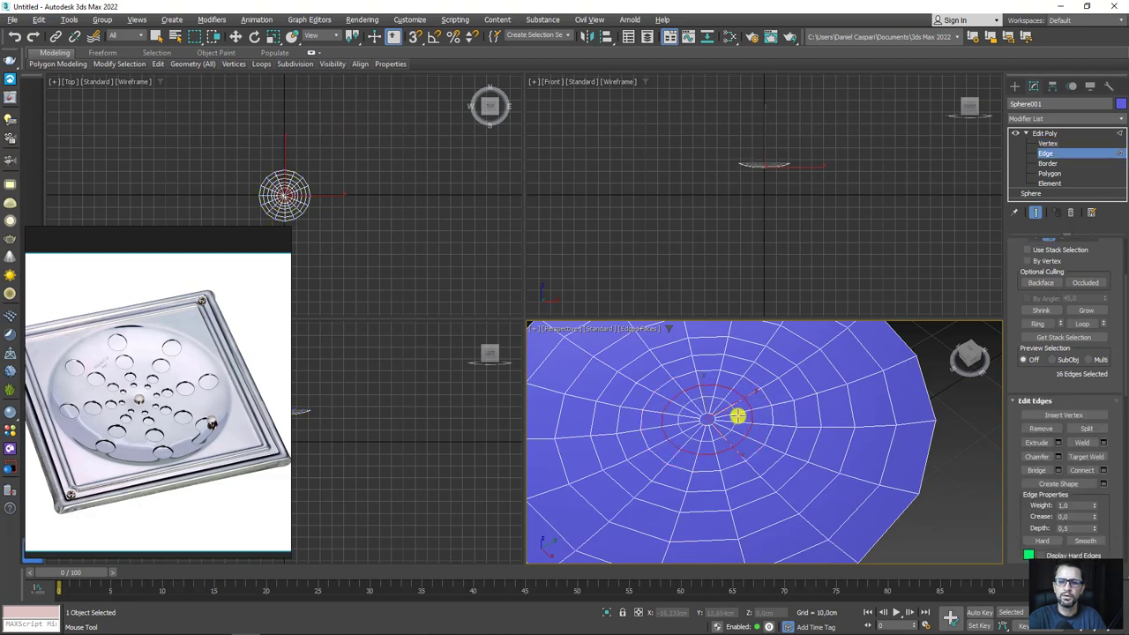
pyautogui.rightClick(735, 416)
pyautogui.scroll(-5, 734, 415)
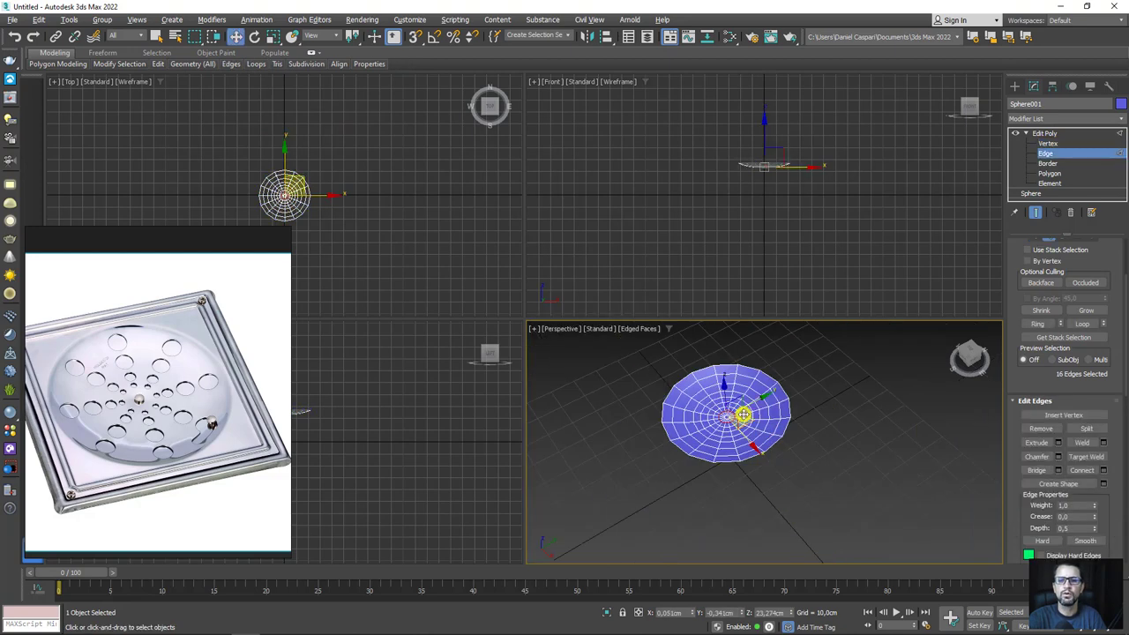
pyautogui.scroll(-1, 794, 437)
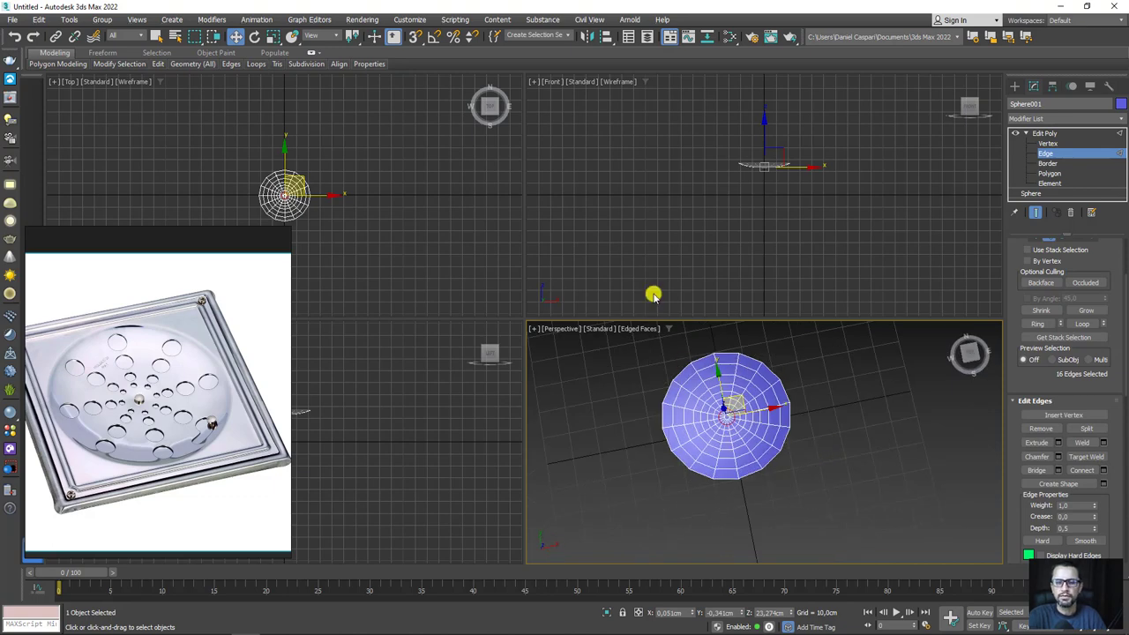
pyautogui.click(1032, 133)
# - Maximize the viewport and switch to a zoomed, centred Top view of the dish
pyautogui.click(1028, 132)
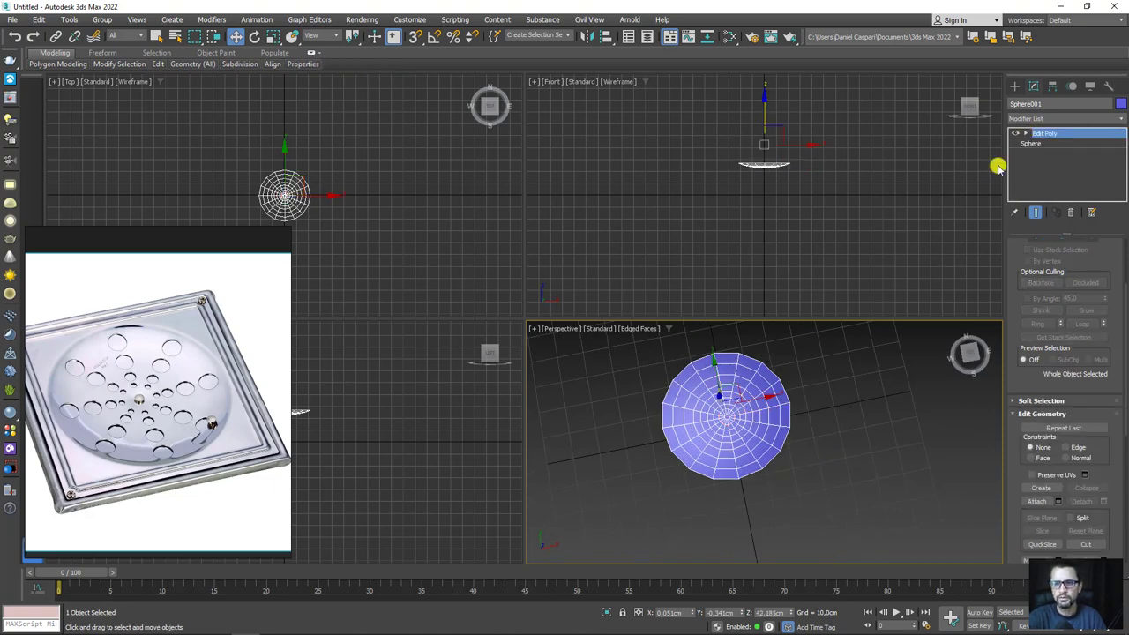
pyautogui.moveTo(798, 396)
pyautogui.keyDown('alt'); pyautogui.mouseDown(button='middle')
pyautogui.moveTo(839, 358)
pyautogui.moveTo(811, 403)
pyautogui.mouseUp(button='middle'); pyautogui.keyUp('alt')
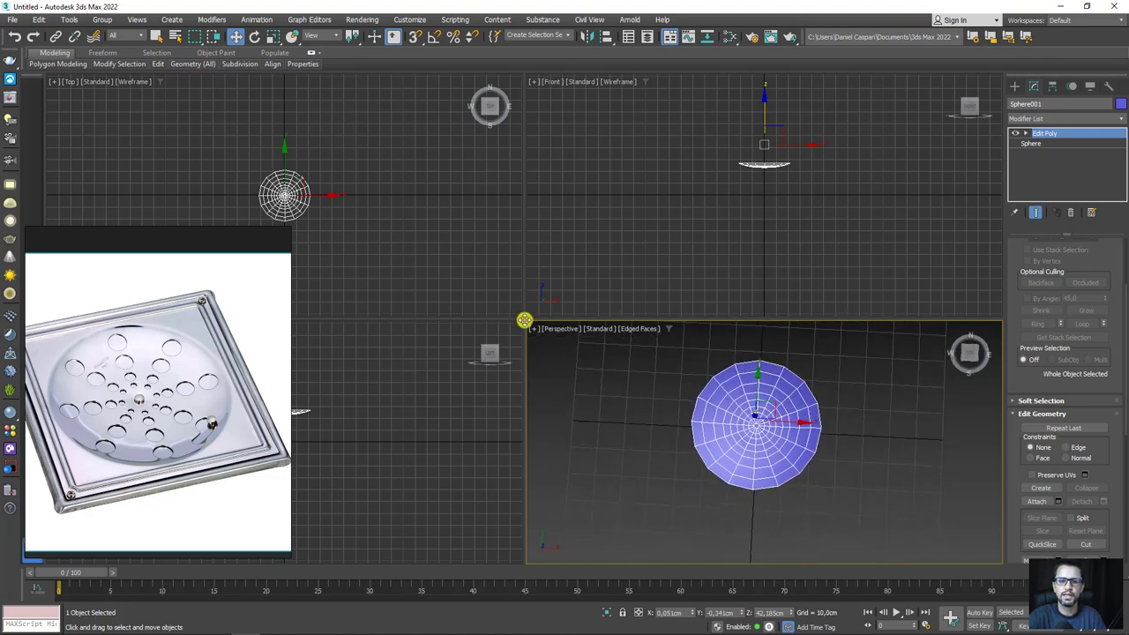
pyautogui.moveTo(523, 319); pyautogui.dragTo(308, 88)
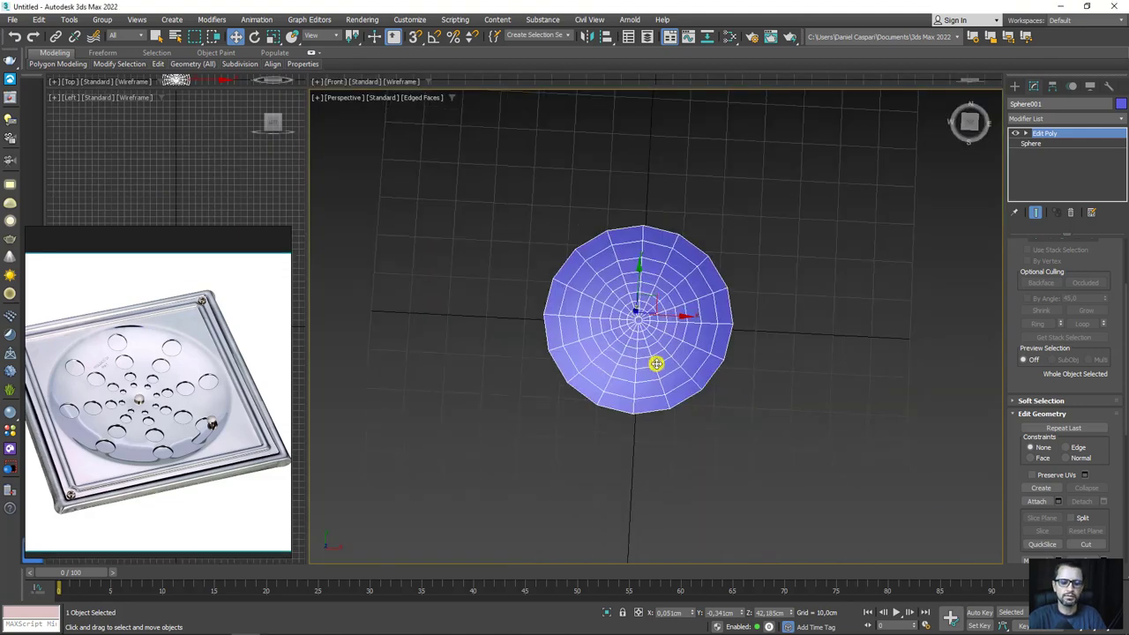
pyautogui.press('t')
pyautogui.scroll(5, 655, 325)
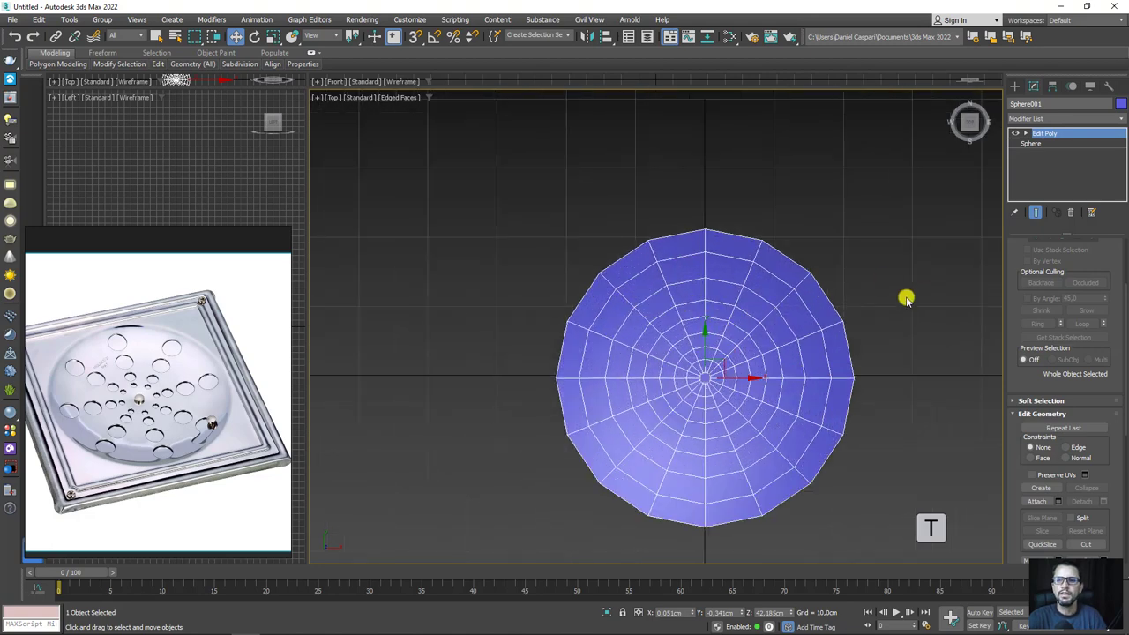
pyautogui.moveTo(907, 298); pyautogui.dragTo(880, 247, button='middle')
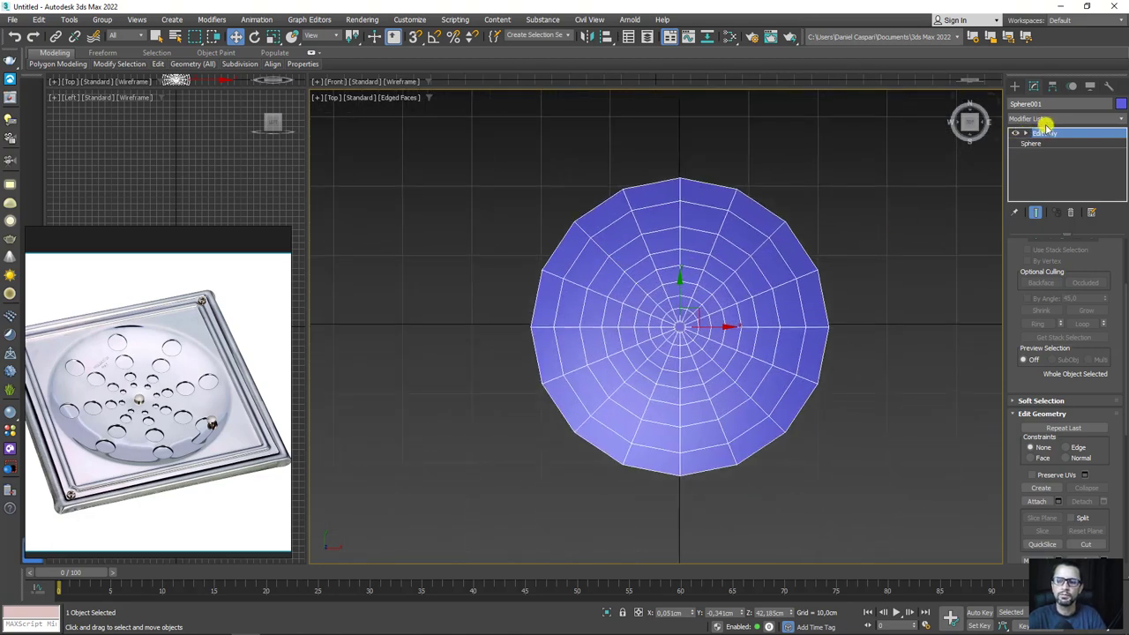
# - Add a second Edit Poly modifier to the dish at Polygon level
pyautogui.hotkey('ctrl', 'v')
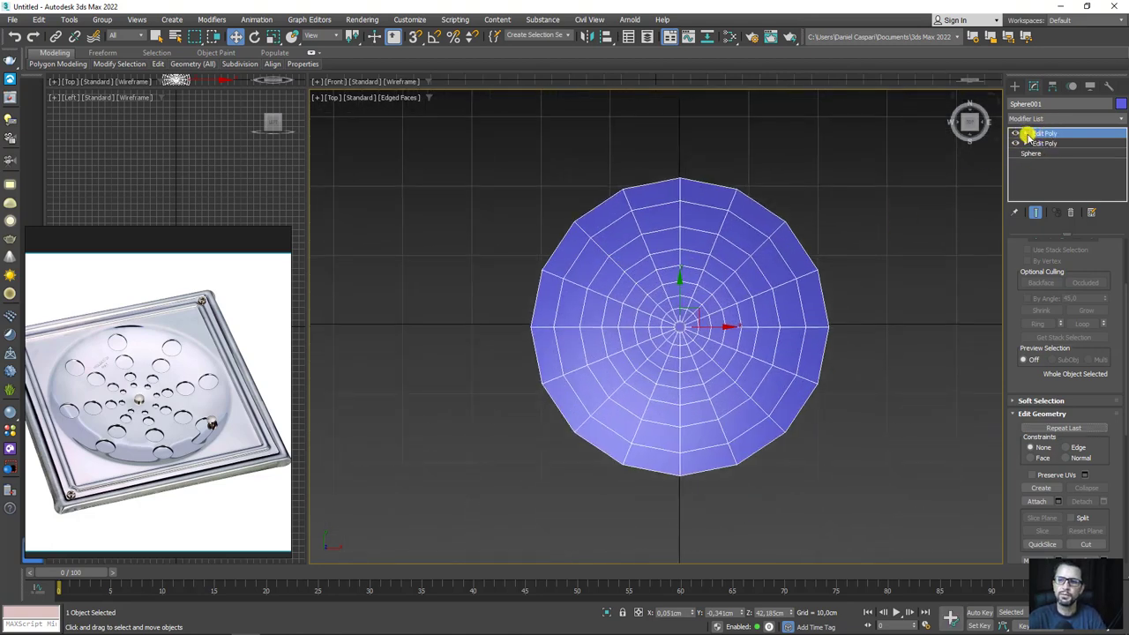
pyautogui.click(1026, 134)
pyautogui.click(1051, 173)
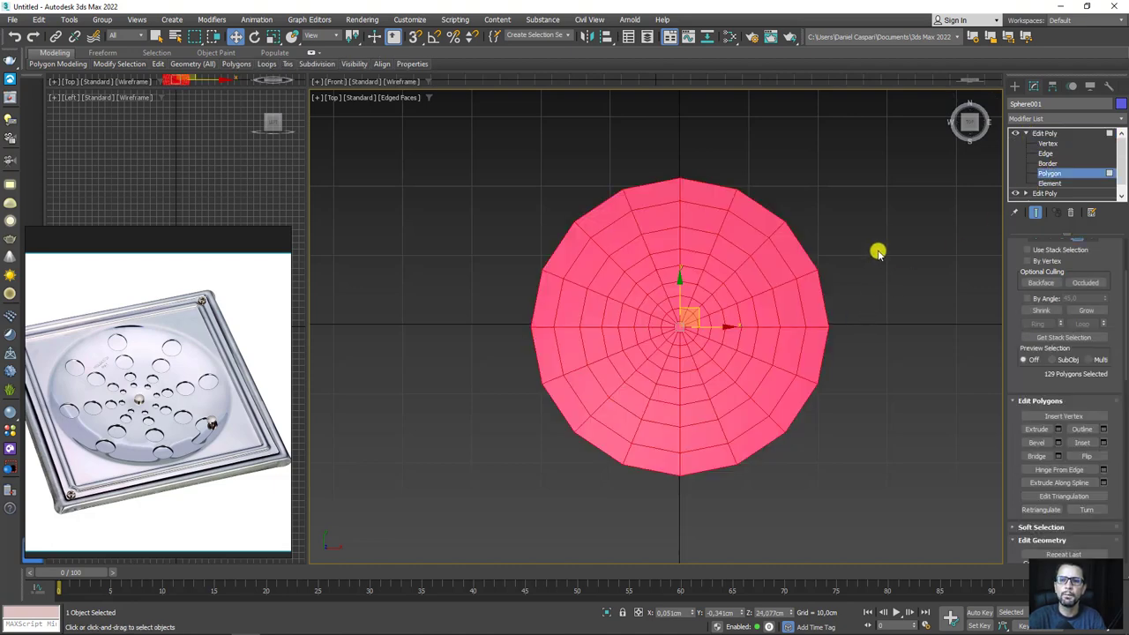
# - Box-select and delete the dish's right-half, centre and lower-left polygons
pyautogui.press('Delete')
pyautogui.moveTo(739, 496); pyautogui.dragTo(713, 277)
pyautogui.press('Delete')
pyautogui.moveTo(722, 449); pyautogui.dragTo(685, 310)
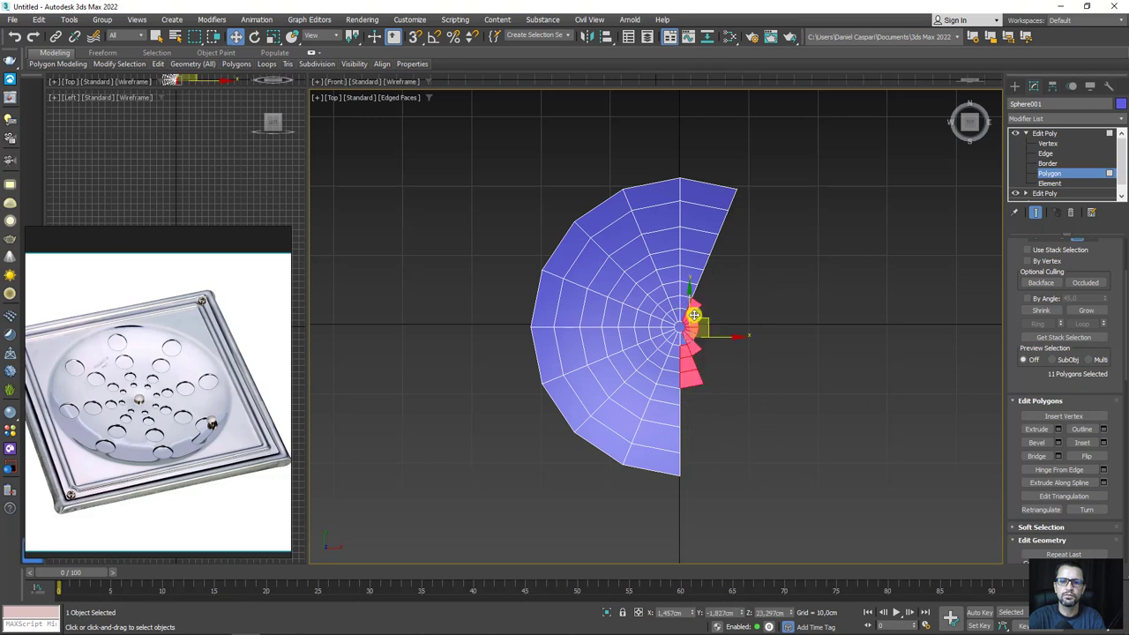
pyautogui.press('Delete')
pyautogui.moveTo(715, 538); pyautogui.dragTo(503, 327)
pyautogui.press('Delete')
pyautogui.moveTo(477, 205)
pyautogui.mouseDown()
pyautogui.moveTo(606, 352)
pyautogui.moveTo(602, 266)
pyautogui.mouseUp()
pyautogui.press('Delete')
# - Delete the remaining left-side polygons and centre sliver, then zoom extents on the wedge
pyautogui.press('Delete')
pyautogui.scroll(1, 655, 330)
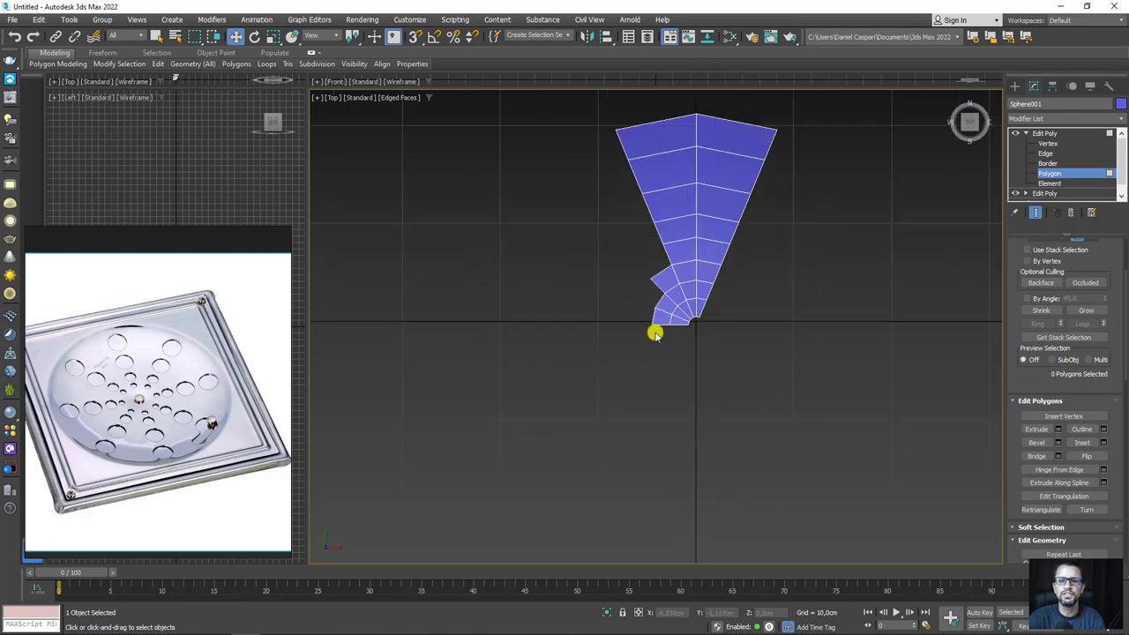
pyautogui.scroll(1, 670, 317)
pyautogui.scroll(1, 658, 310)
pyautogui.hotkey('ctrl', 'z')
pyautogui.press('Delete')
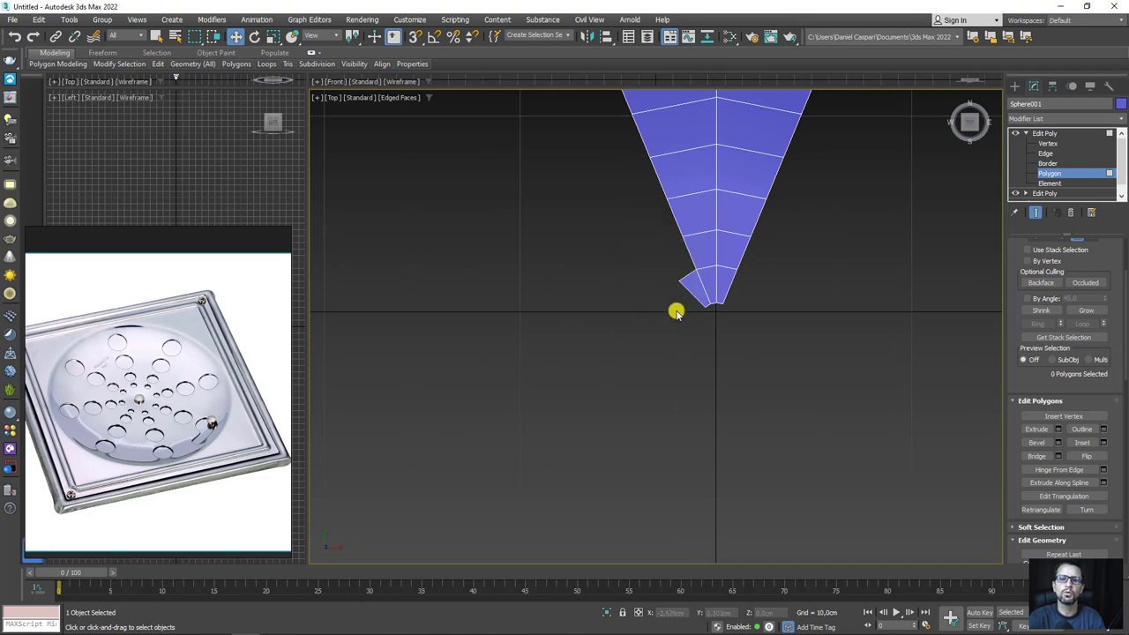
pyautogui.click(674, 279)
pyautogui.press('Delete')
pyautogui.scroll(-2, 670, 220)
pyautogui.press('z')
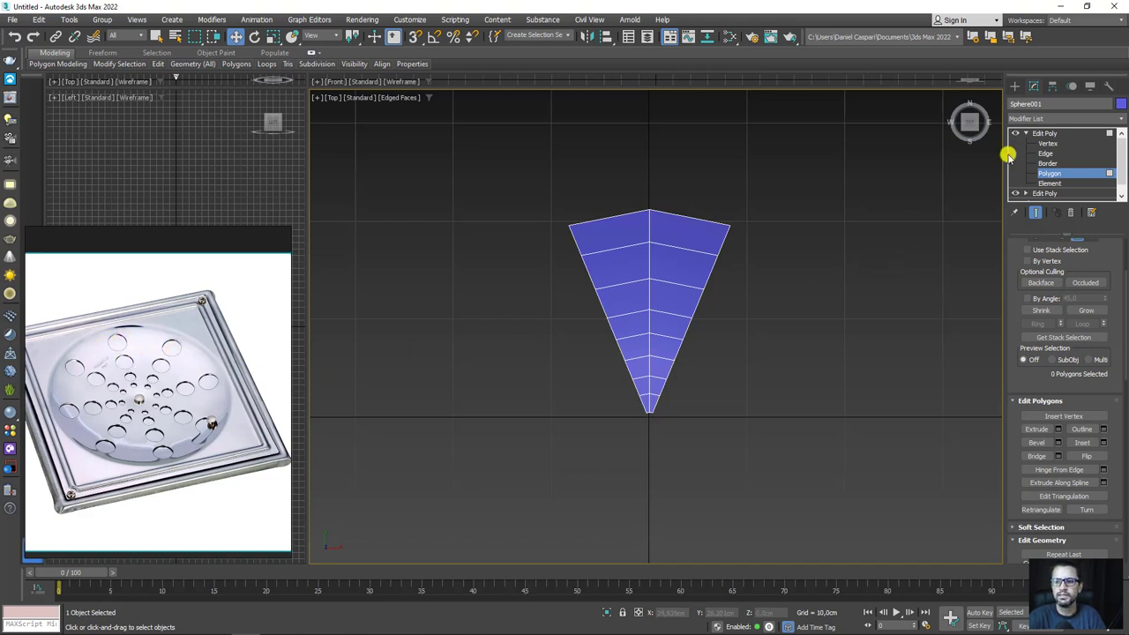
# - At Vertex level, connect five upper wedge vertices with new edges
pyautogui.click(1048, 143)
pyautogui.scroll(3, 676, 227)
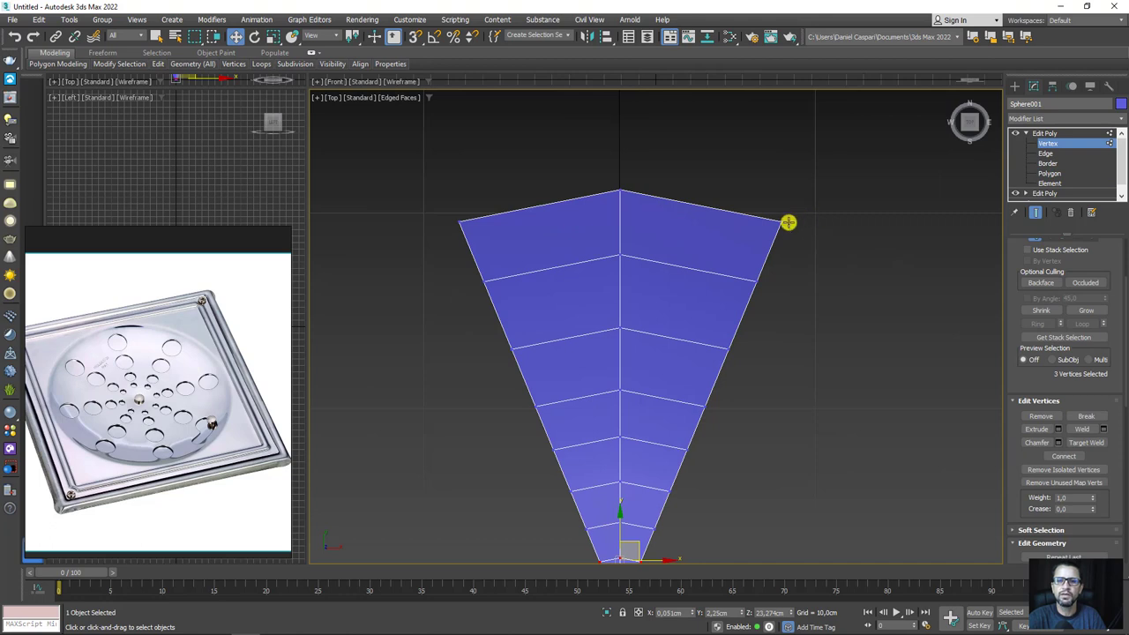
pyautogui.moveTo(781, 223); pyautogui.dragTo(526, 340)
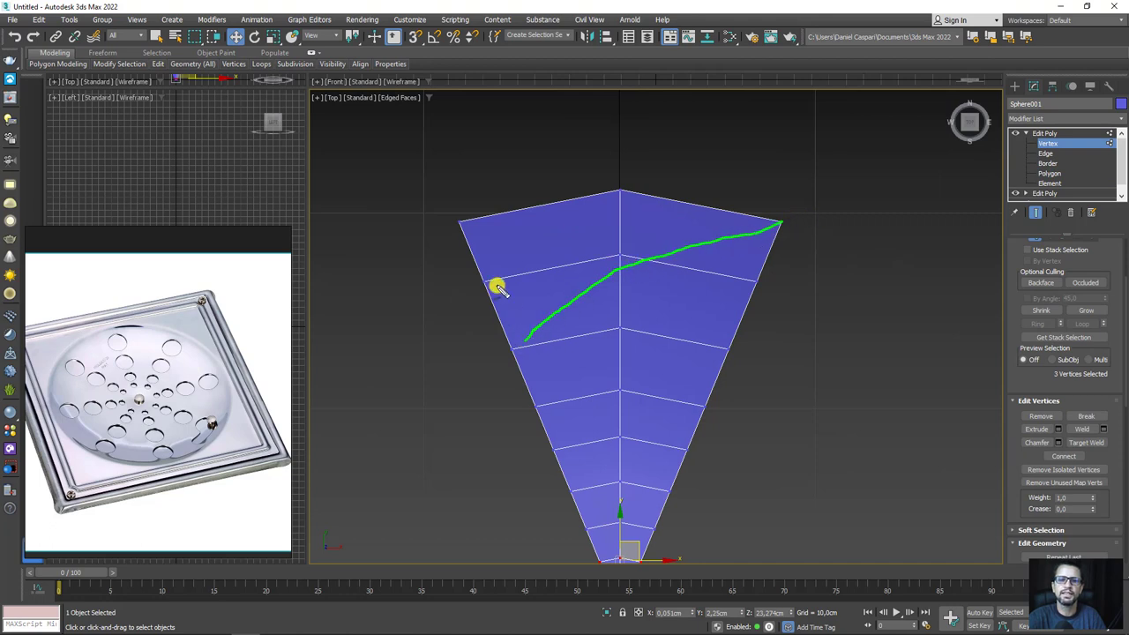
pyautogui.moveTo(467, 236); pyautogui.dragTo(725, 355)
pyautogui.press('Escape')
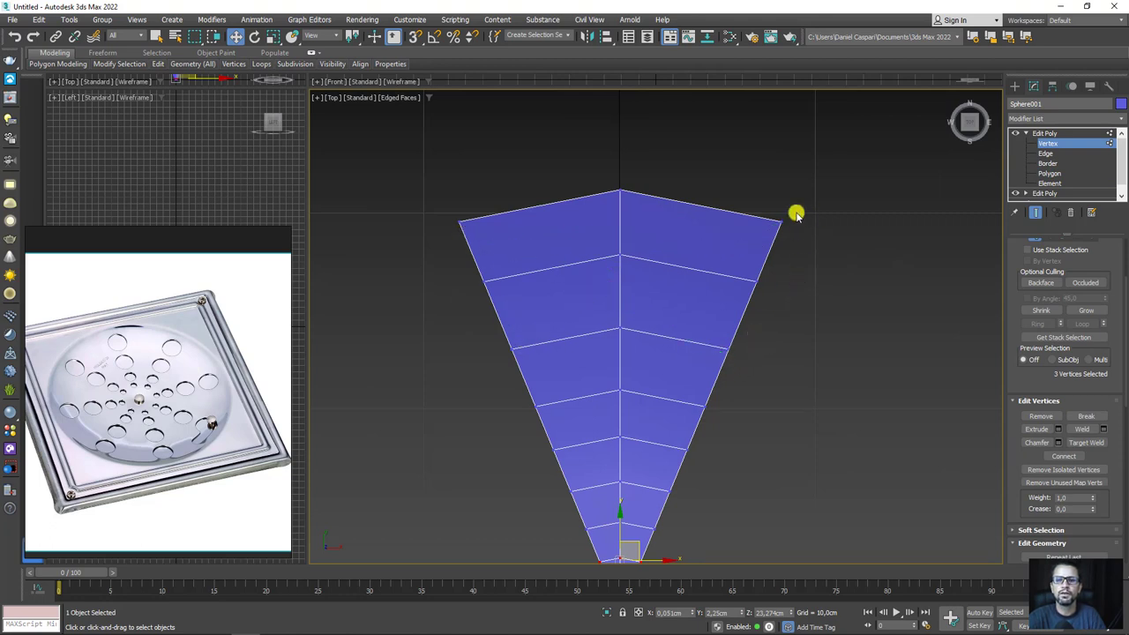
pyautogui.click(781, 222)
pyautogui.keyDown('ctrl'); pyautogui.click(620, 260); pyautogui.keyUp('ctrl')
pyautogui.keyDown('ctrl'); pyautogui.click(512, 349); pyautogui.keyUp('ctrl')
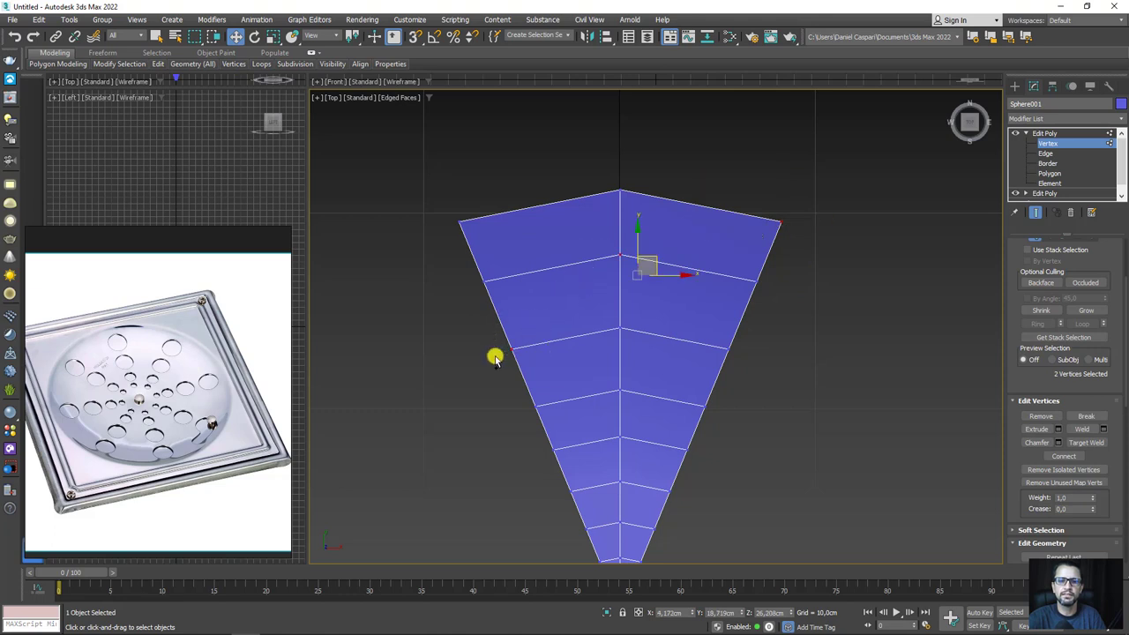
pyautogui.keyDown('ctrl'); pyautogui.click(459, 222); pyautogui.keyUp('ctrl')
pyautogui.keyDown('ctrl'); pyautogui.click(726, 347); pyautogui.keyUp('ctrl')
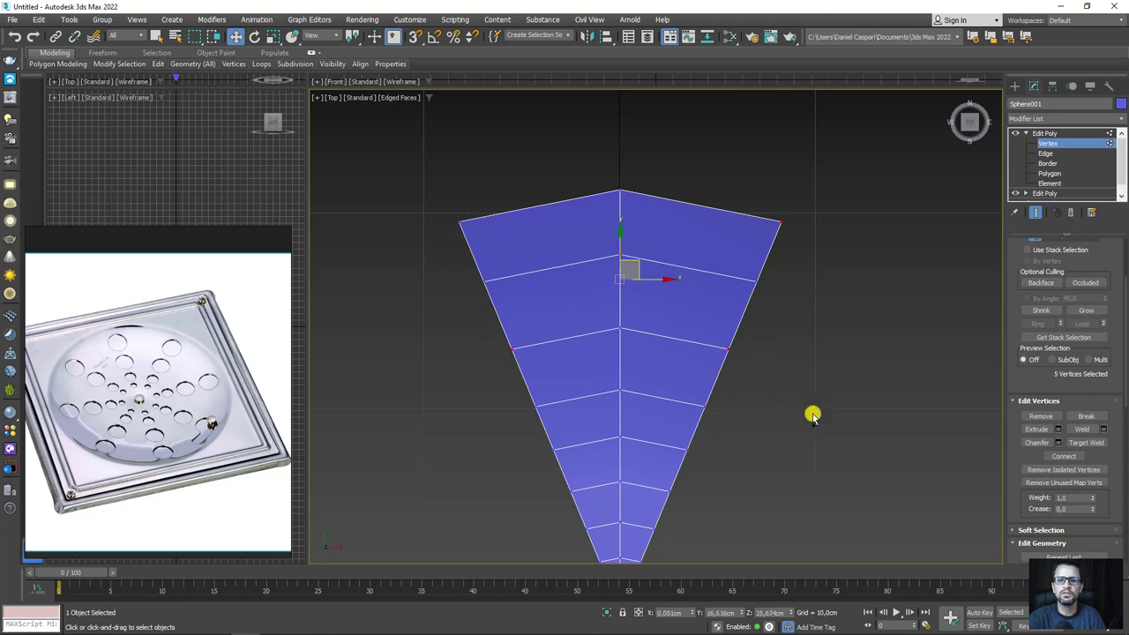
pyautogui.click(1062, 456)
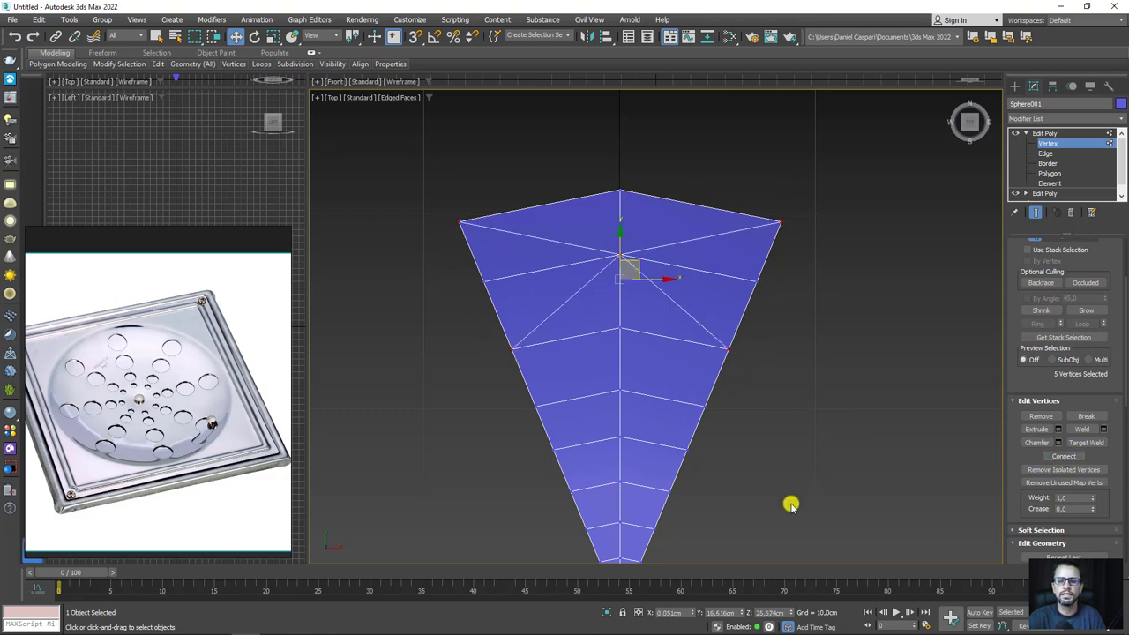
# - Connect five middle-row wedge vertices with new diagonal edges
pyautogui.click(728, 349)
pyautogui.keyDown('ctrl'); pyautogui.click(621, 390); pyautogui.keyUp('ctrl')
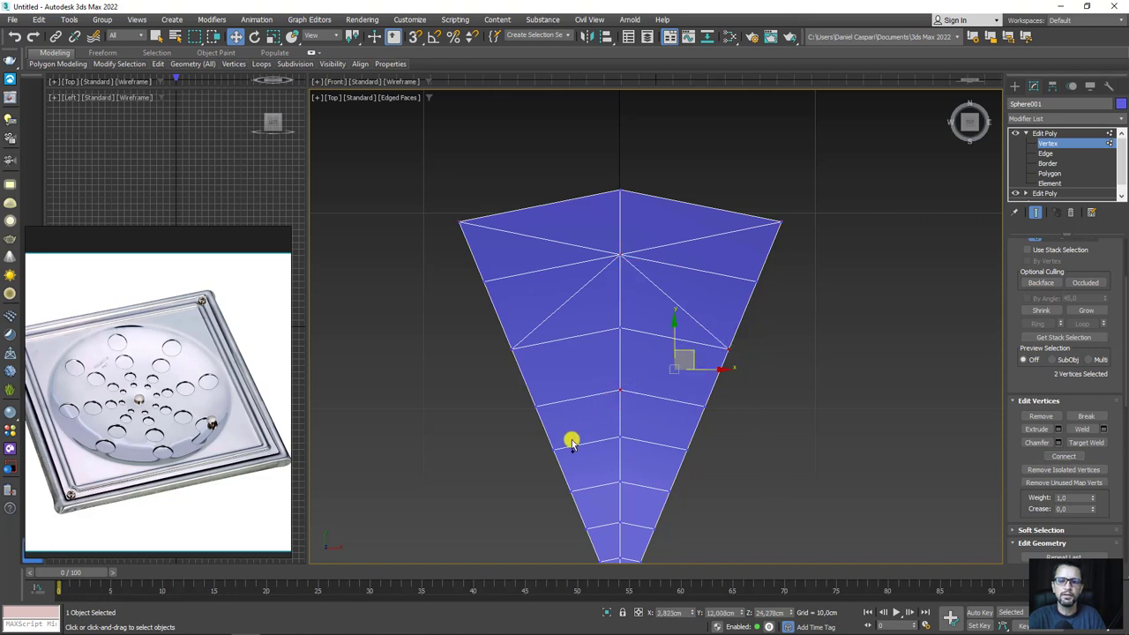
pyautogui.keyDown('ctrl'); pyautogui.click(553, 449); pyautogui.keyUp('ctrl')
pyautogui.keyDown('ctrl'); pyautogui.click(511, 349); pyautogui.keyUp('ctrl')
pyautogui.keyDown('ctrl'); pyautogui.click(686, 448); pyautogui.keyUp('ctrl')
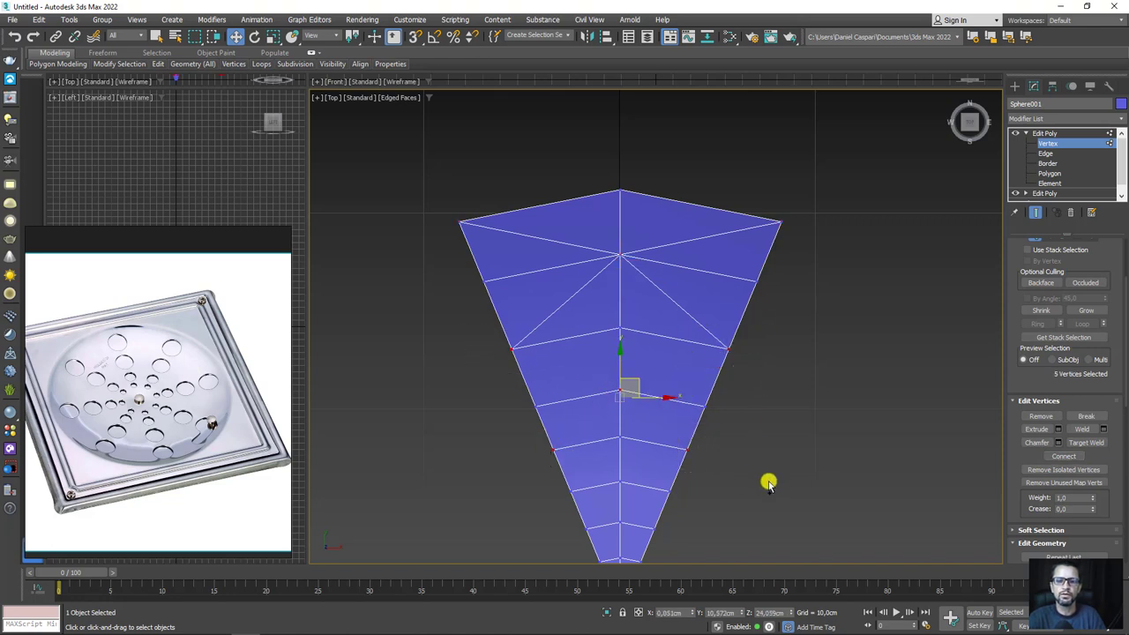
pyautogui.hotkey('ctrl', 'shift', 'e')
# - Select the wedge's lower-row vertices, cancelling an accidental vertex move
pyautogui.click(686, 449)
pyautogui.keyDown('ctrl'); pyautogui.click(621, 460); pyautogui.keyUp('ctrl')
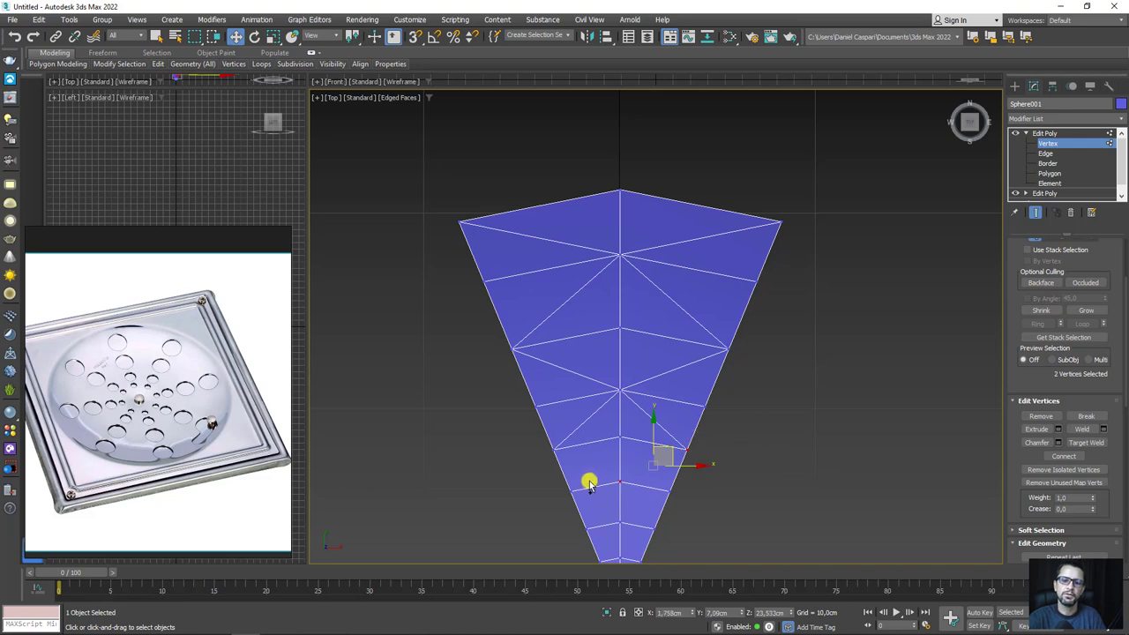
pyautogui.keyDown('ctrl'); pyautogui.click(570, 490); pyautogui.keyUp('ctrl')
pyautogui.keyDown('alt'); pyautogui.click(571, 490); pyautogui.keyUp('alt')
pyautogui.keyDown('ctrl'); pyautogui.click(587, 529); pyautogui.keyUp('ctrl')
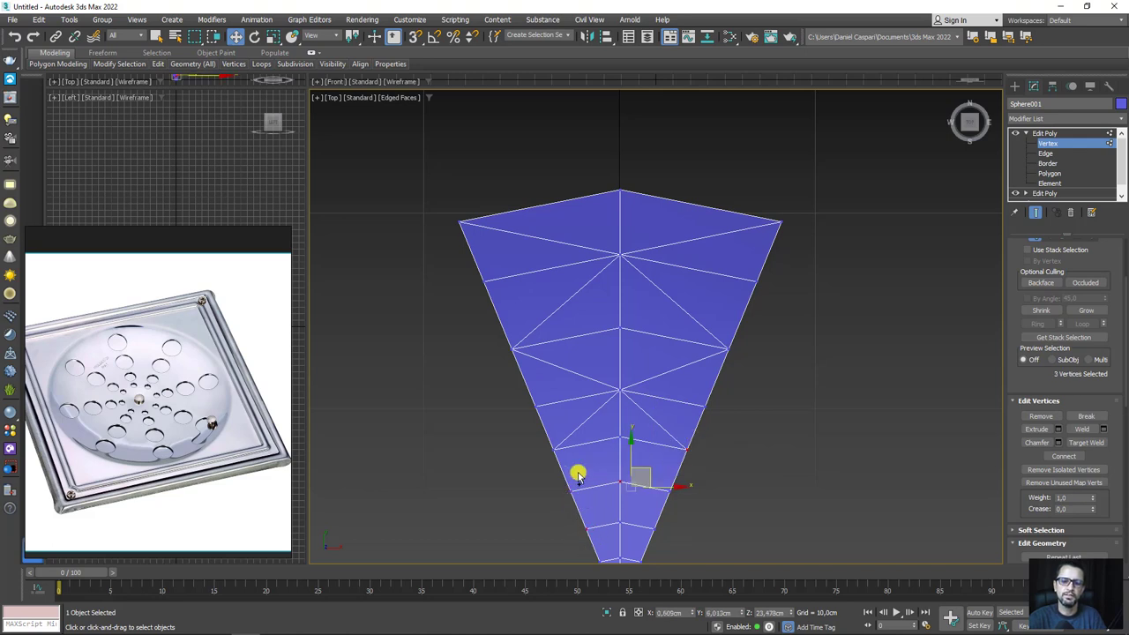
pyautogui.keyDown('ctrl'); pyautogui.click(553, 449); pyautogui.keyUp('ctrl')
pyautogui.moveTo(650, 523); pyautogui.dragTo(675, 536)
pyautogui.rightClick(693, 539)
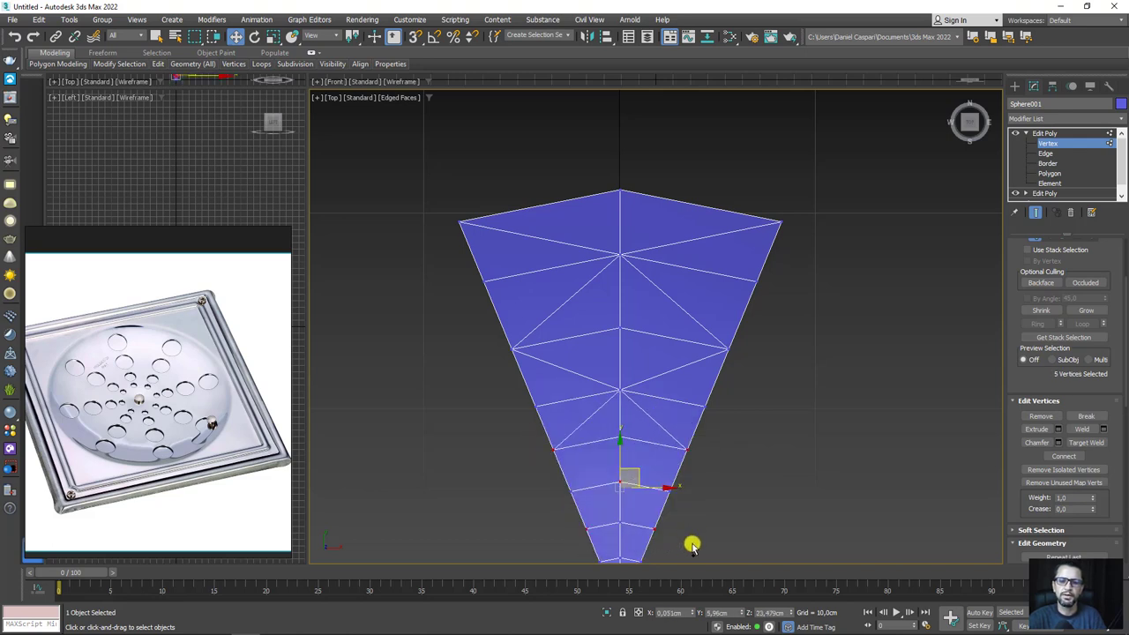
pyautogui.keyDown('ctrl'); pyautogui.click(653, 529); pyautogui.keyUp('ctrl')
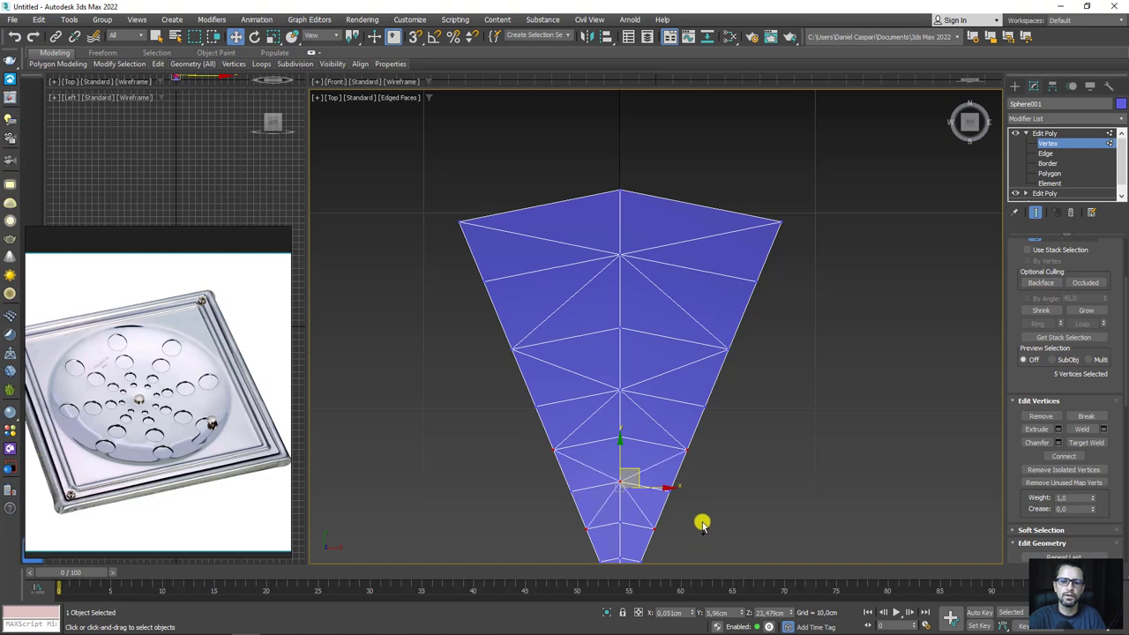
# - Zoom closer and select a right-edge, lower-centre and tip vertex of the wedge
pyautogui.scroll(2, 701, 523)
pyautogui.moveTo(701, 523); pyautogui.dragTo(746, 396, button='middle')
pyautogui.scroll(5, 679, 449)
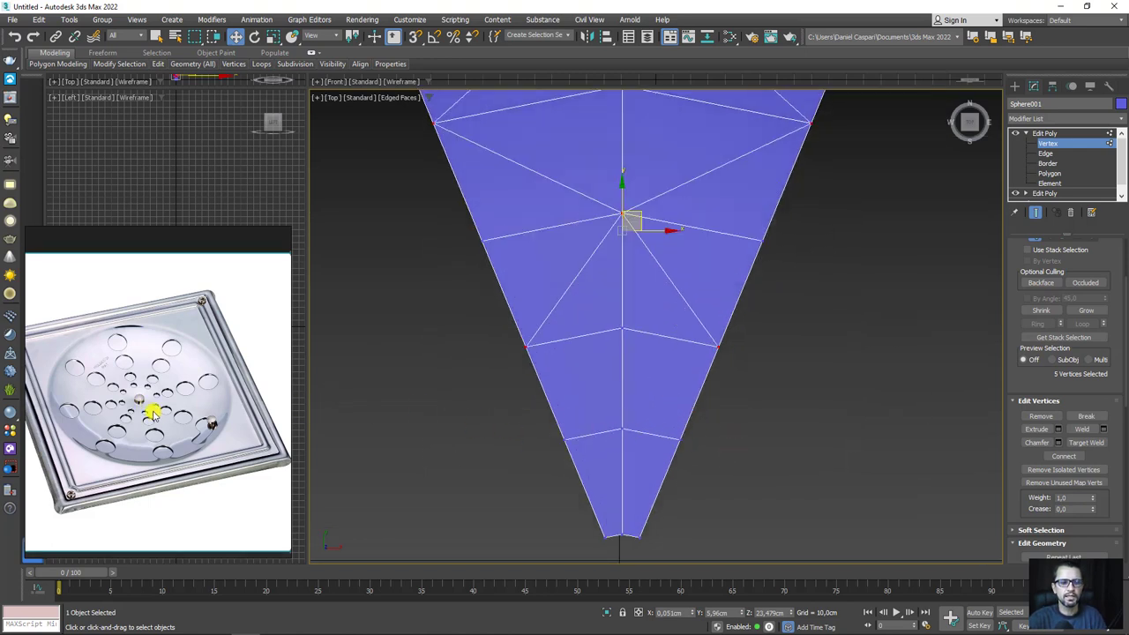
pyautogui.moveTo(727, 340); pyautogui.dragTo(708, 362)
pyautogui.rightClick(748, 329)
pyautogui.click(716, 345)
pyautogui.keyDown('ctrl'); pyautogui.click(622, 429); pyautogui.keyUp('ctrl')
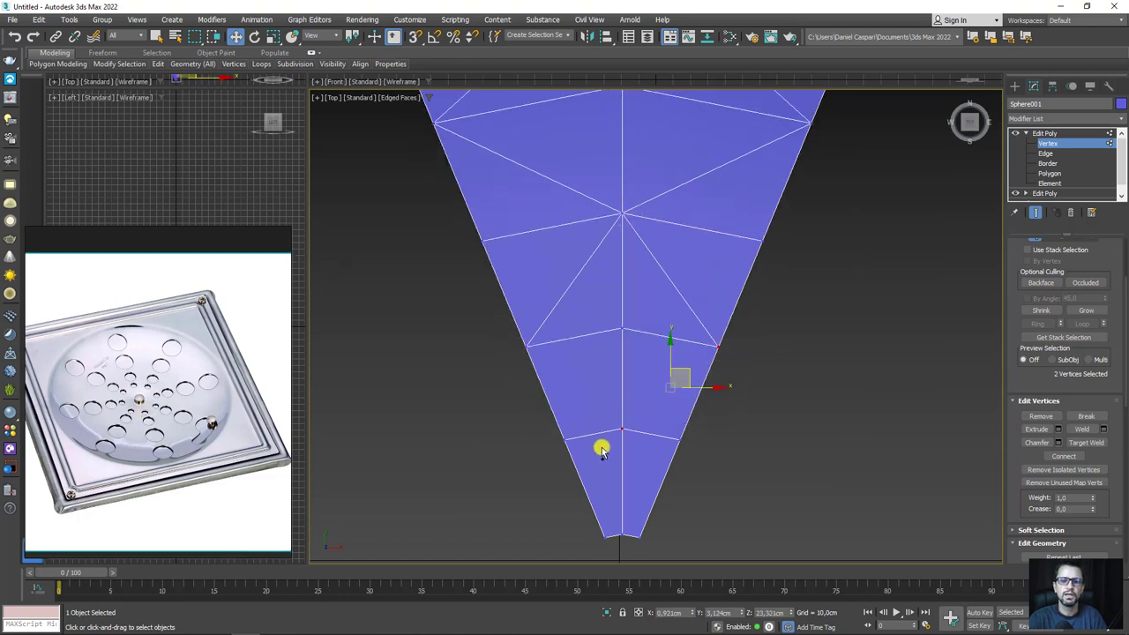
pyautogui.keyDown('ctrl'); pyautogui.moveTo(587, 524); pyautogui.dragTo(608, 545); pyautogui.keyUp('ctrl')
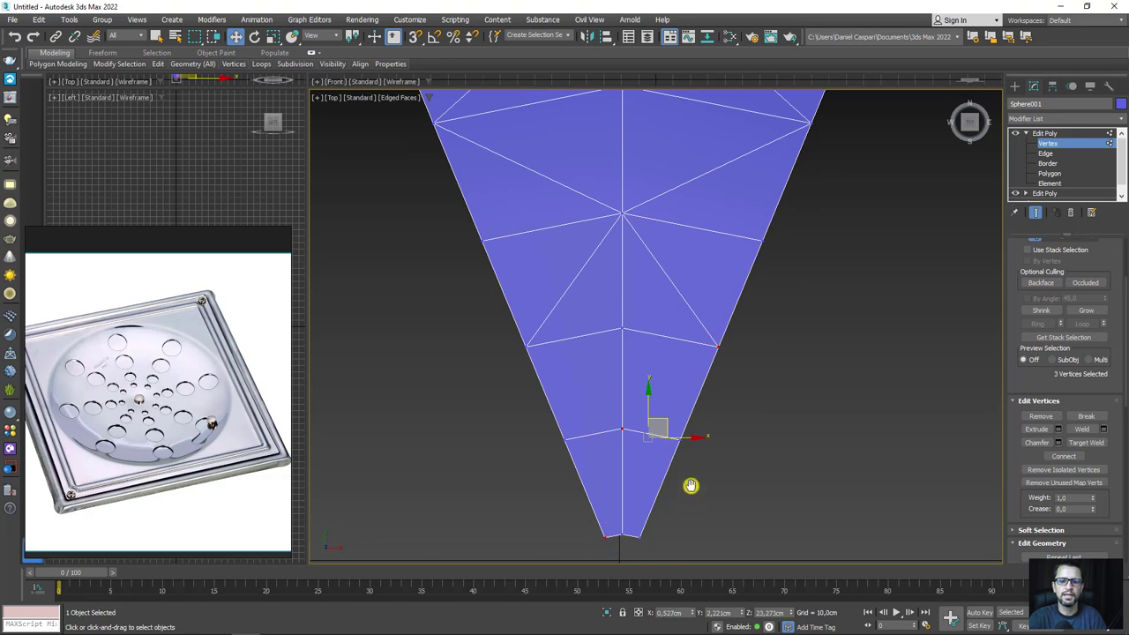
pyautogui.moveTo(694, 484); pyautogui.dragTo(687, 449, button='middle')
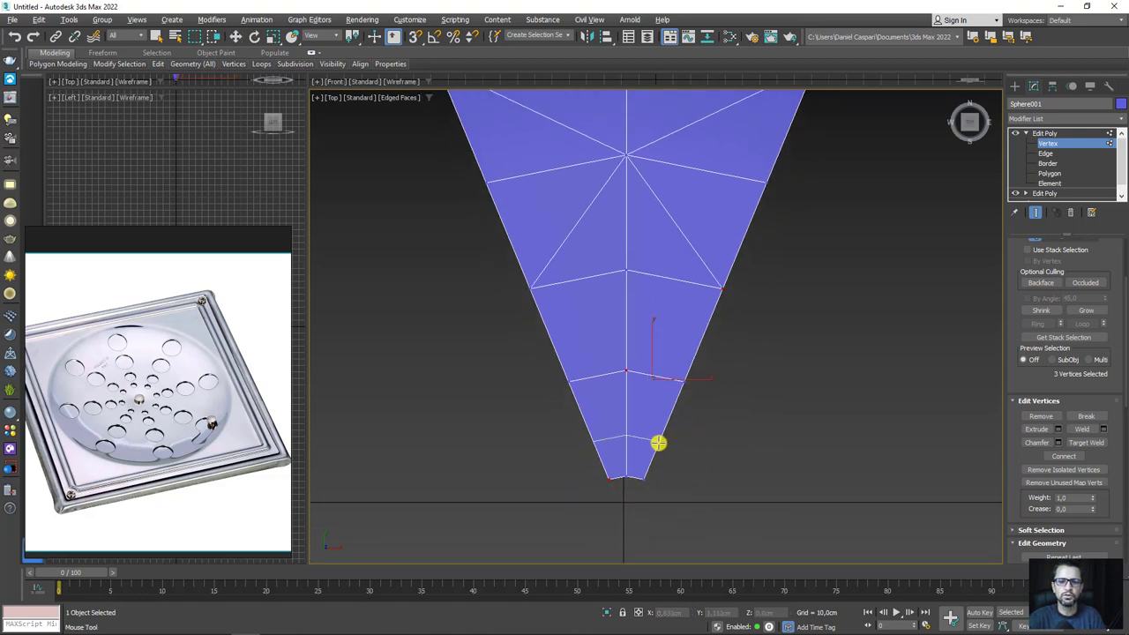
# - Select five wedge vertices at Vertex level and enable Target Weld
pyautogui.press('2')
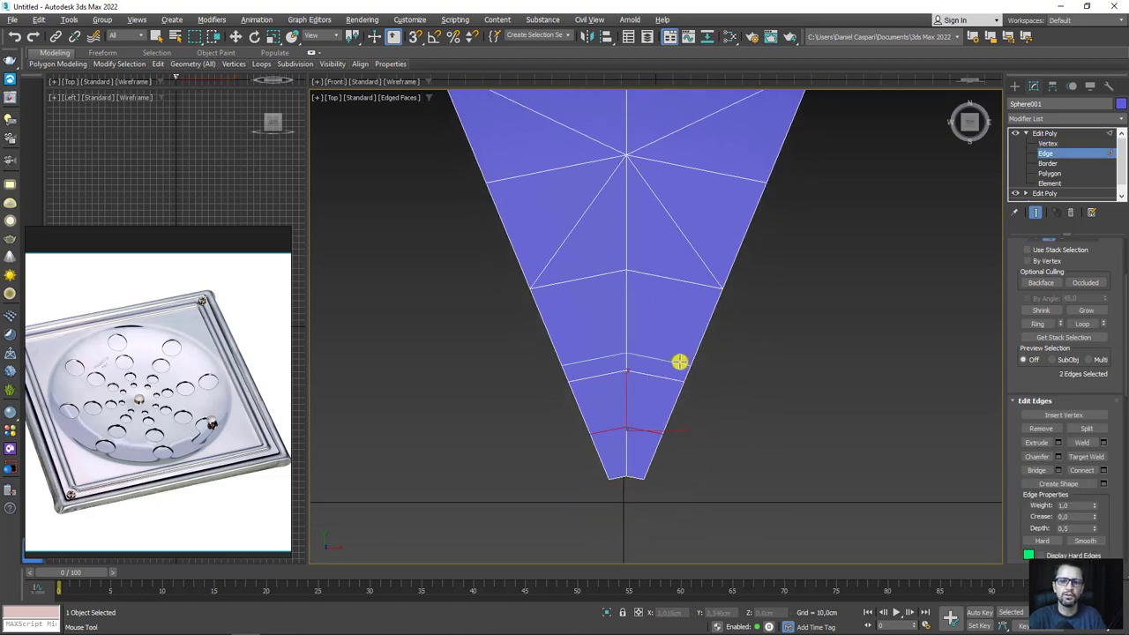
pyautogui.click(1048, 144)
pyautogui.press('w')
pyautogui.press('2')
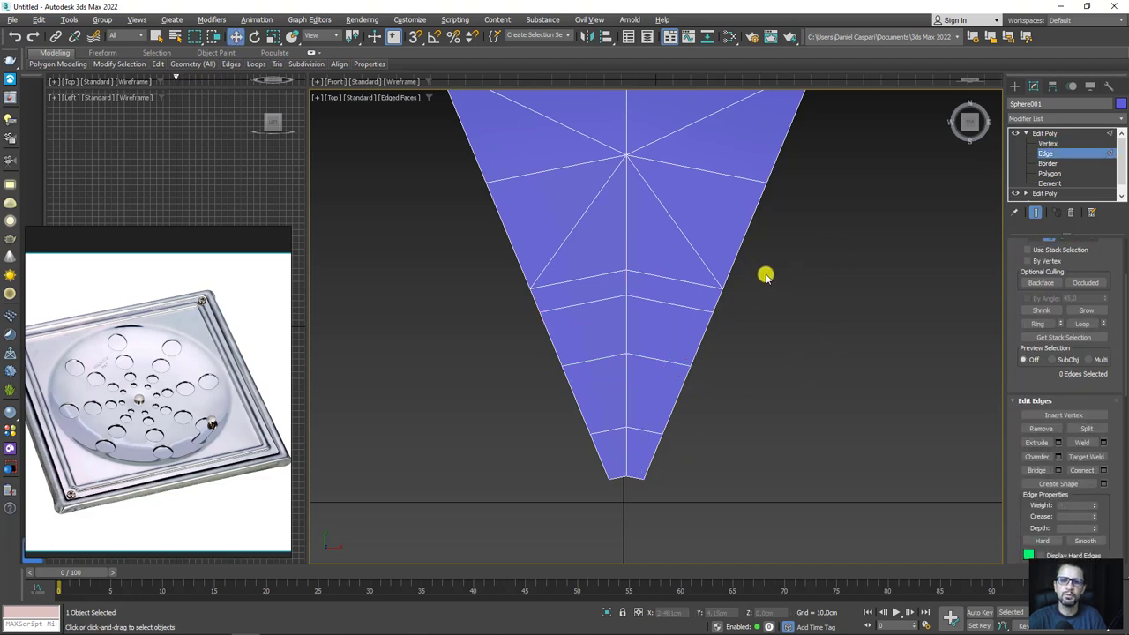
pyautogui.click(1050, 143)
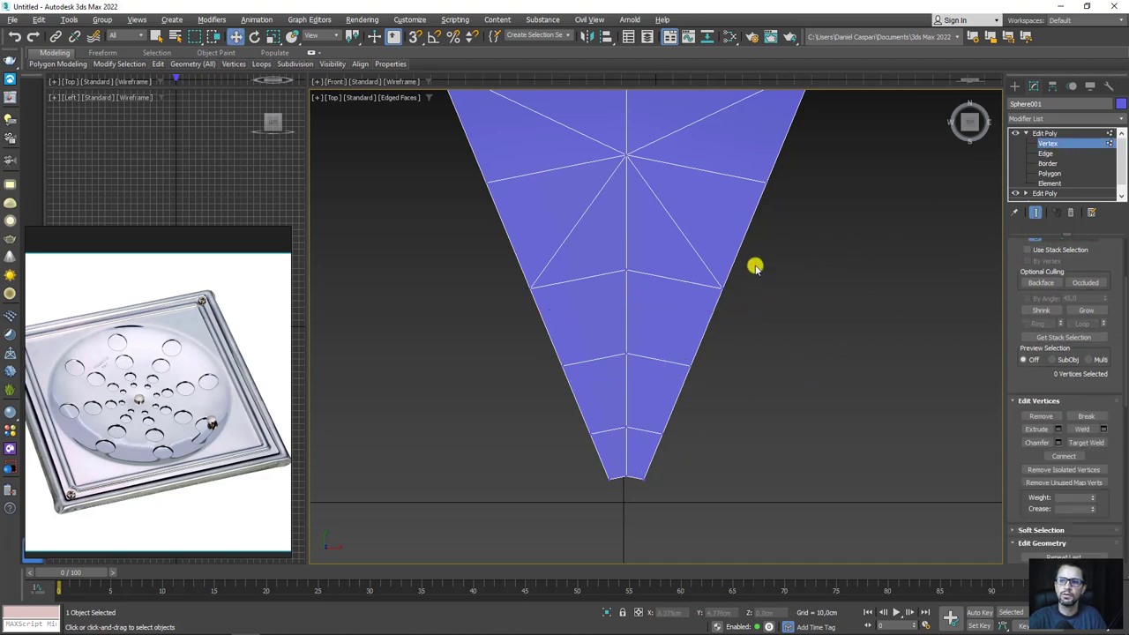
pyautogui.click(722, 286)
pyautogui.keyDown('ctrl'); pyautogui.click(626, 354); pyautogui.keyUp('ctrl')
pyautogui.keyDown('ctrl'); pyautogui.click(591, 434); pyautogui.keyUp('ctrl')
pyautogui.keyDown('ctrl'); pyautogui.click(531, 288); pyautogui.keyUp('ctrl')
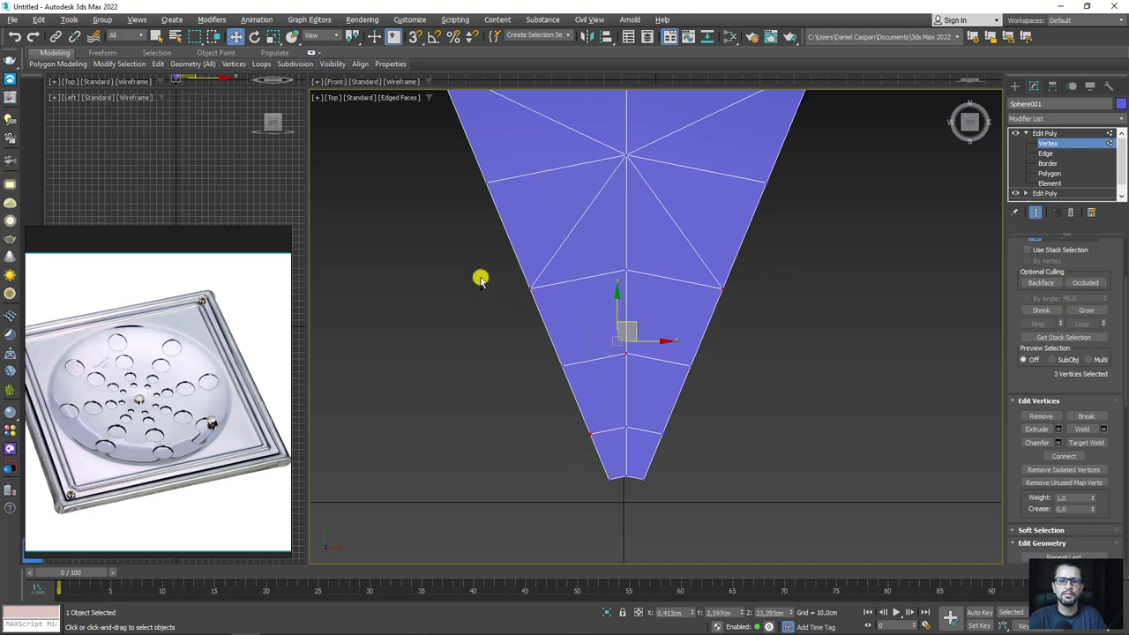
pyautogui.keyDown('ctrl'); pyautogui.click(661, 434); pyautogui.keyUp('ctrl')
pyautogui.hotkey('ctrl', 'shift', 'w')
pyautogui.scroll(-2, 749, 373)
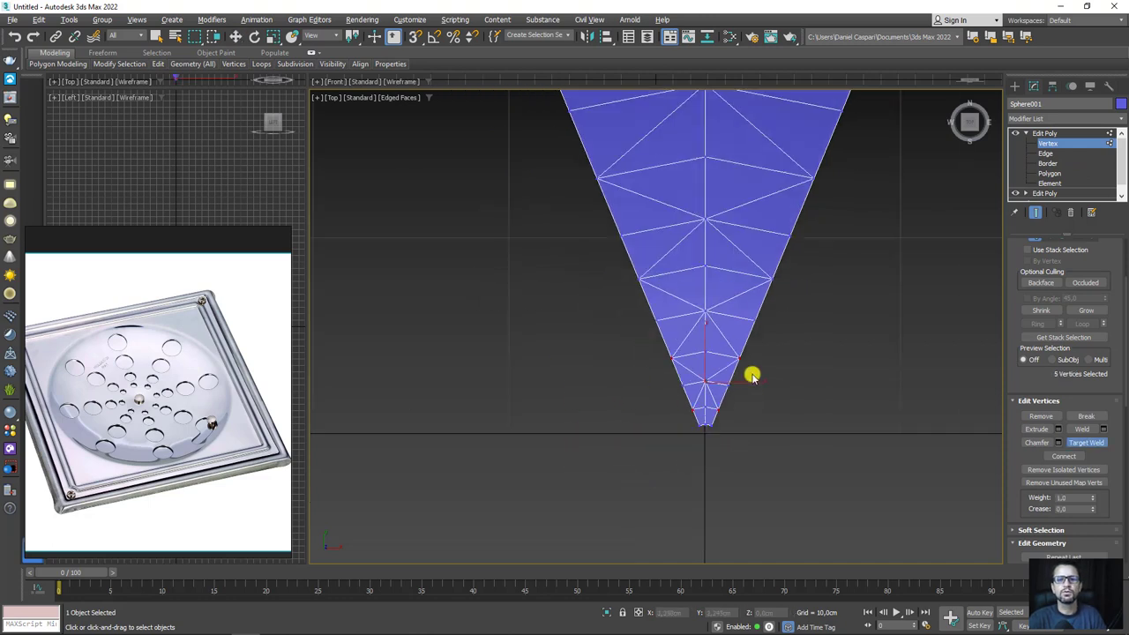
pyautogui.scroll(-2, 737, 385)
pyautogui.scroll(2, 738, 385)
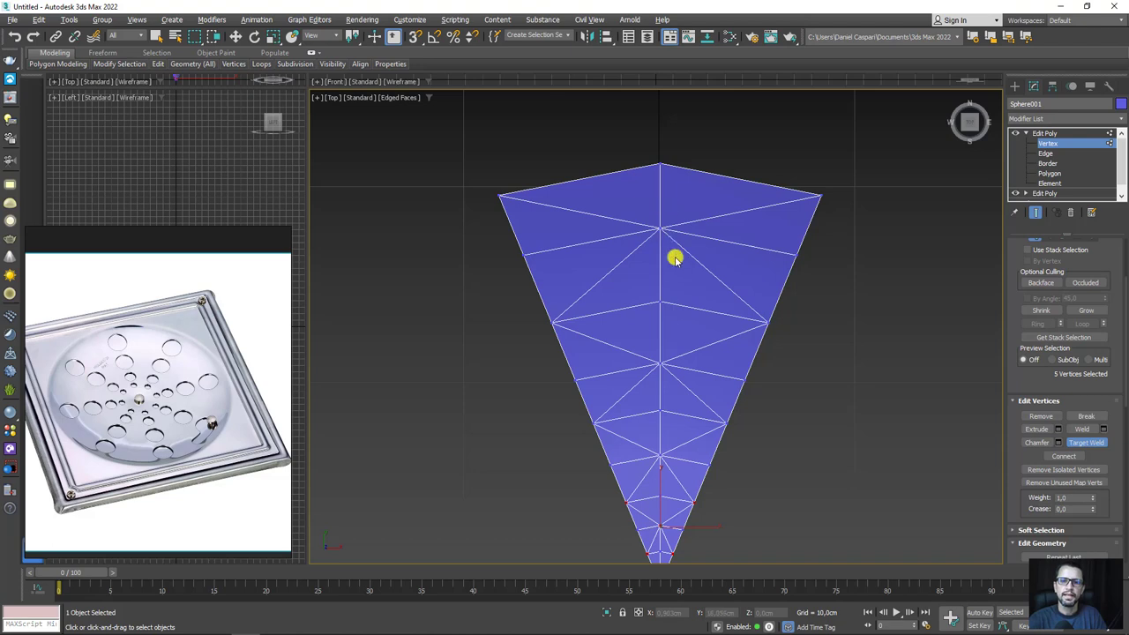
# - Chamfer the top centre-line vertex into a ring, 2.733 cm with 0 segments
pyautogui.press('w')
pyautogui.click(654, 220)
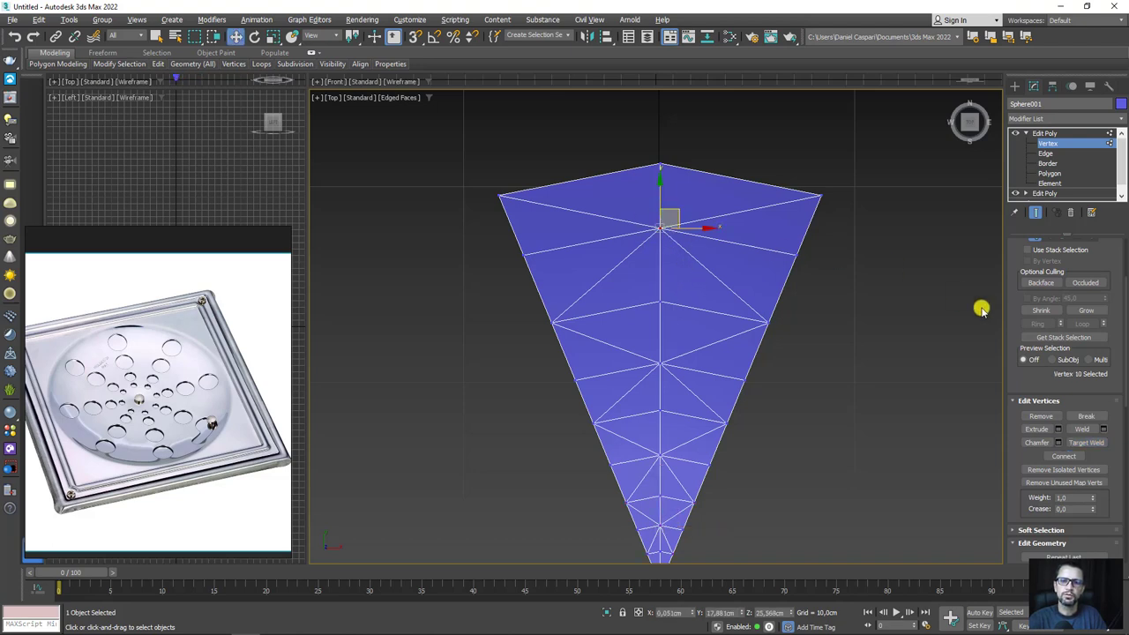
pyautogui.click(1057, 443)
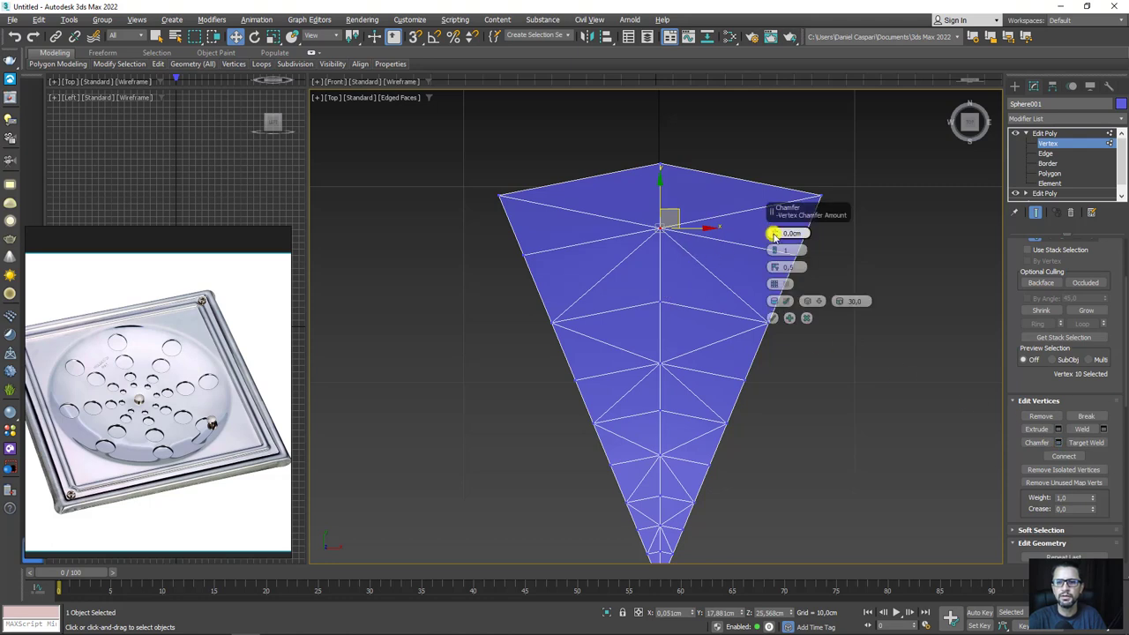
pyautogui.moveTo(775, 229); pyautogui.dragTo(776, 187)
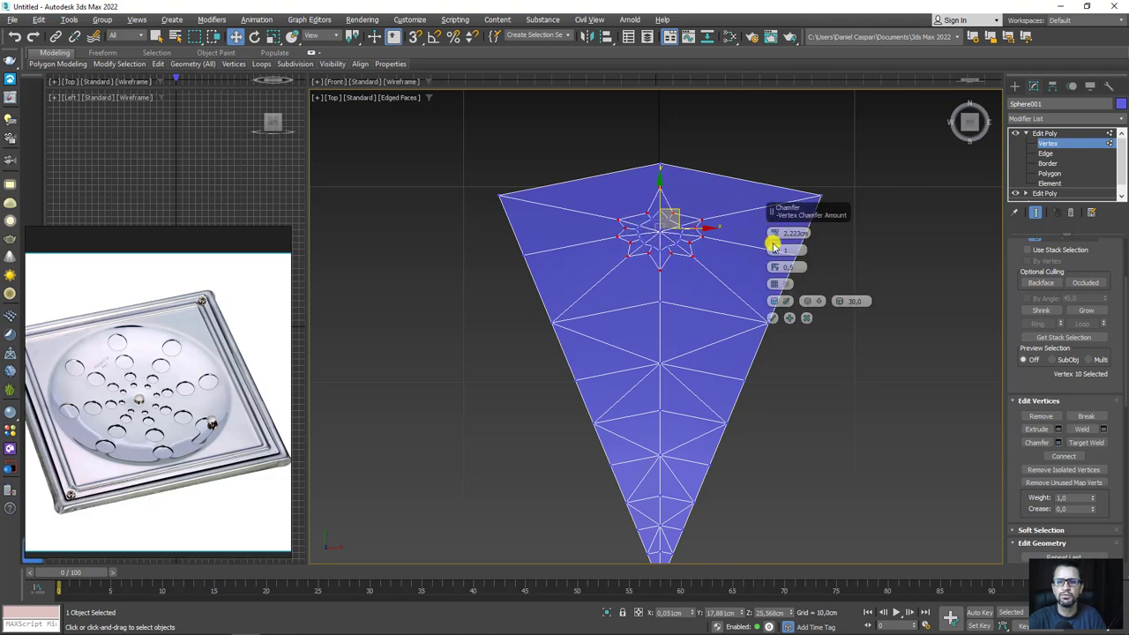
pyautogui.moveTo(776, 253)
pyautogui.mouseDown()
pyautogui.moveTo(764, 255)
pyautogui.moveTo(779, 217)
pyautogui.mouseUp()
pyautogui.scroll(2, 683, 234)
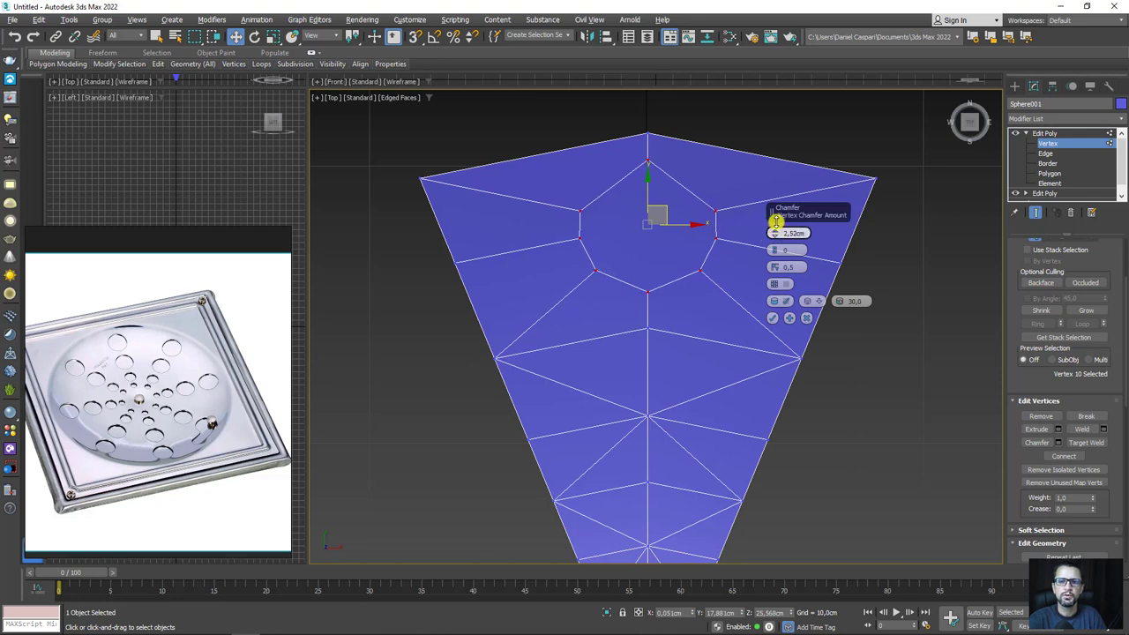
pyautogui.scroll(-1, 702, 285)
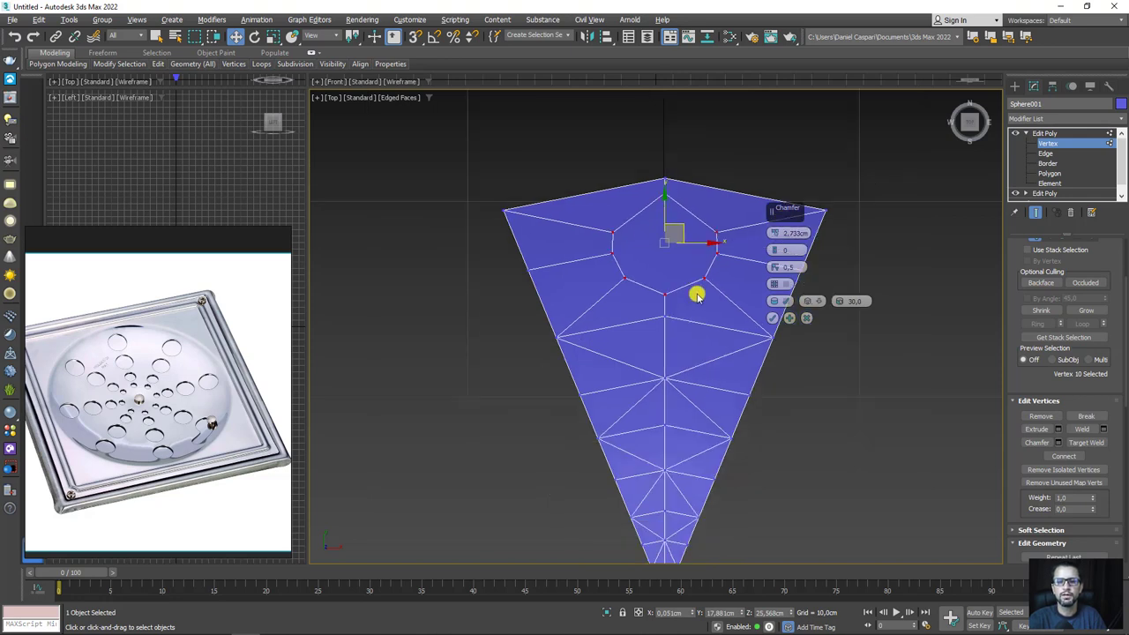
pyautogui.scroll(-1, 683, 269)
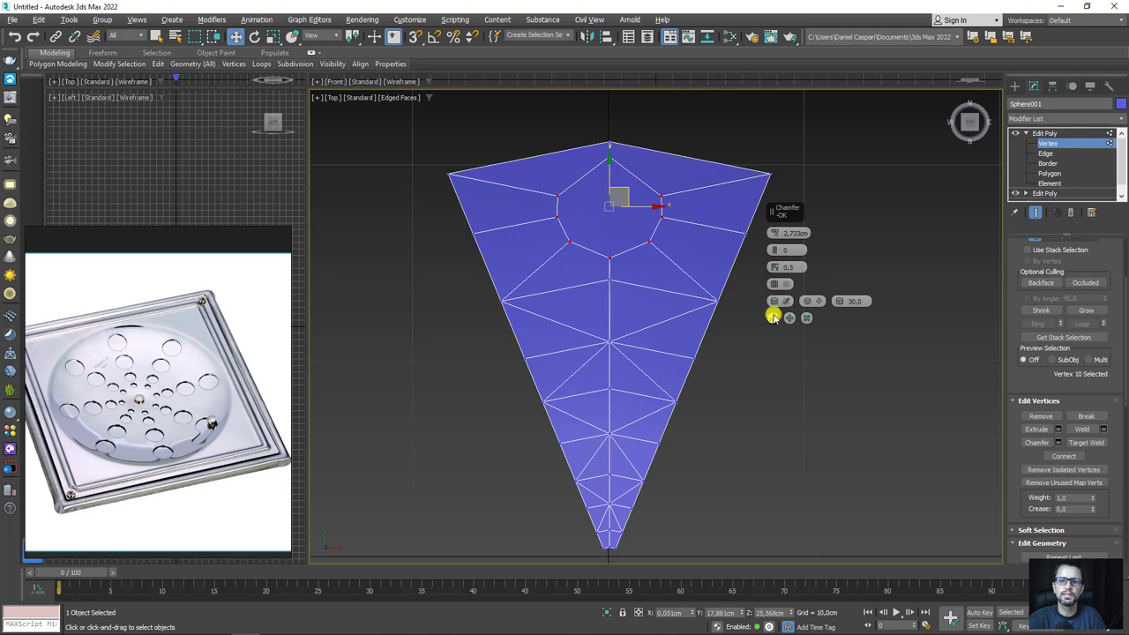
pyautogui.click(773, 319)
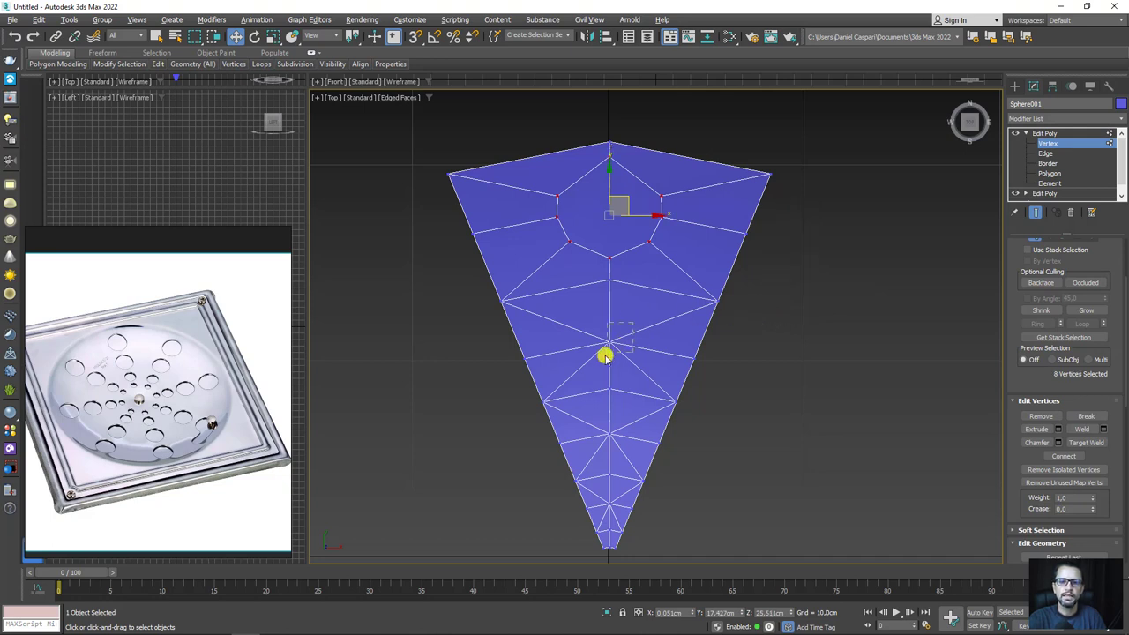
# - Chamfer the next two centre-line vertices by 1.772 cm and 1.261 cm
pyautogui.click(609, 341)
pyautogui.click(1058, 443)
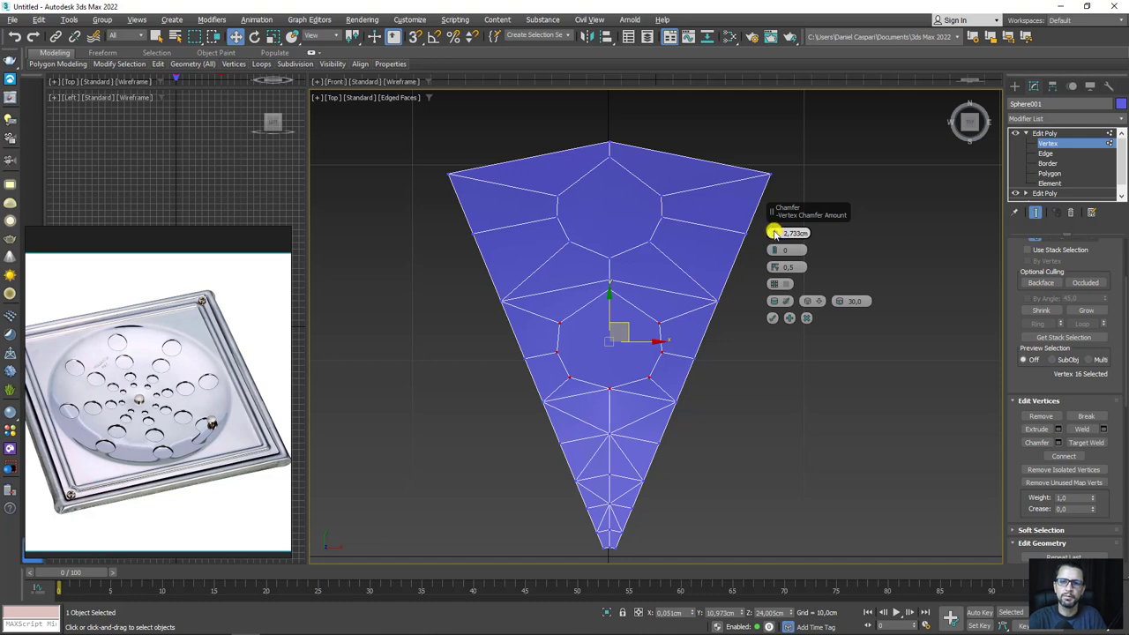
pyautogui.moveTo(771, 235); pyautogui.dragTo(771, 249)
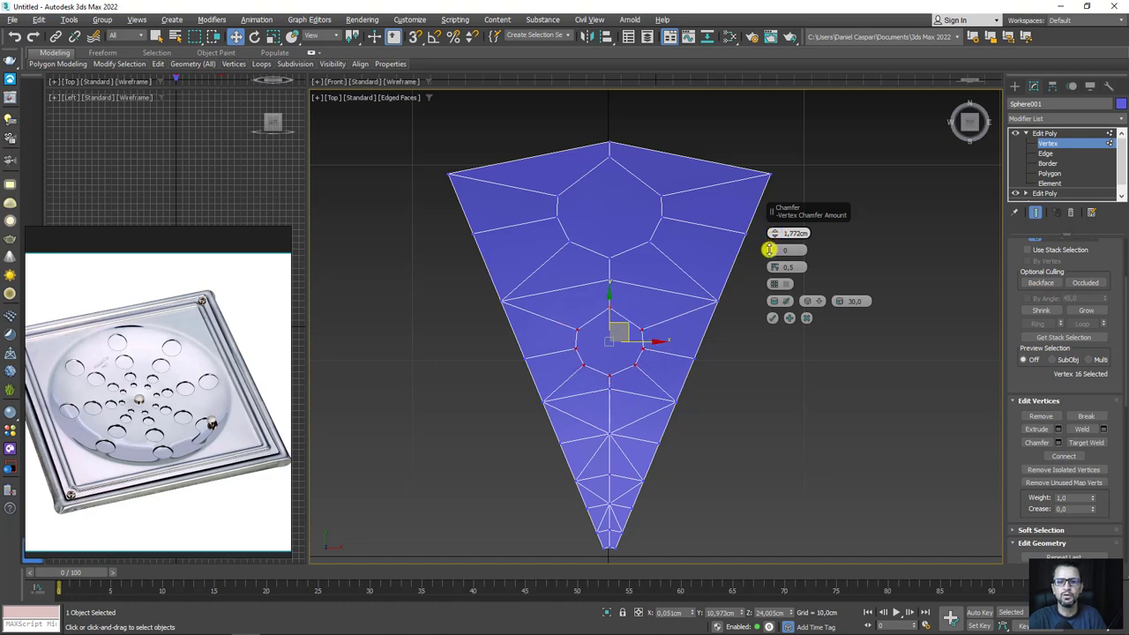
pyautogui.click(772, 318)
pyautogui.click(609, 434)
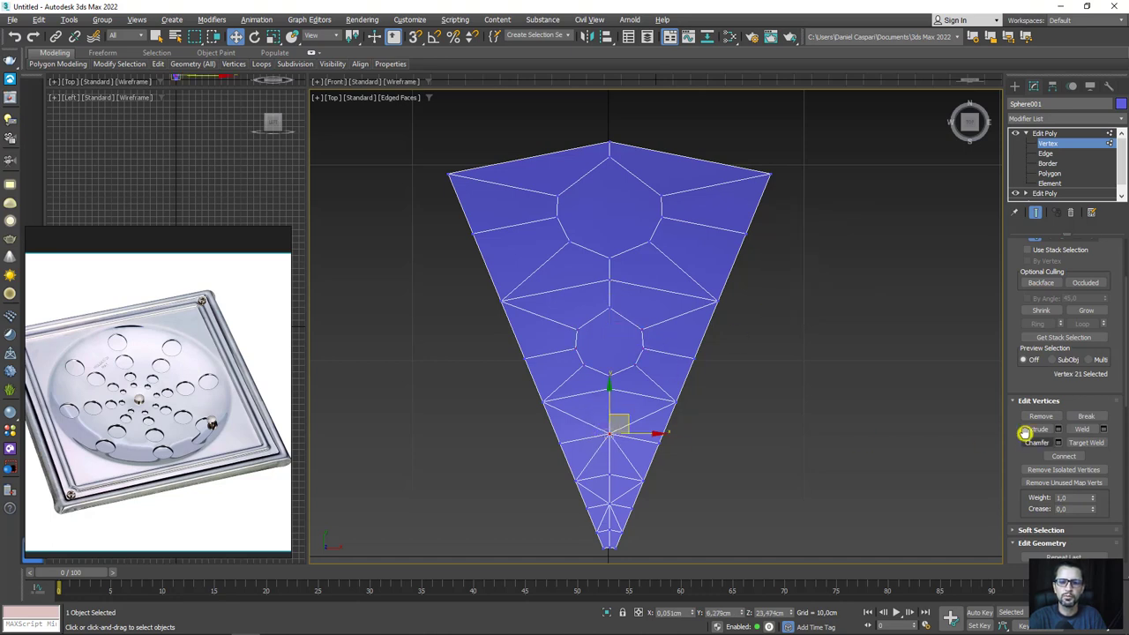
pyautogui.click(1058, 442)
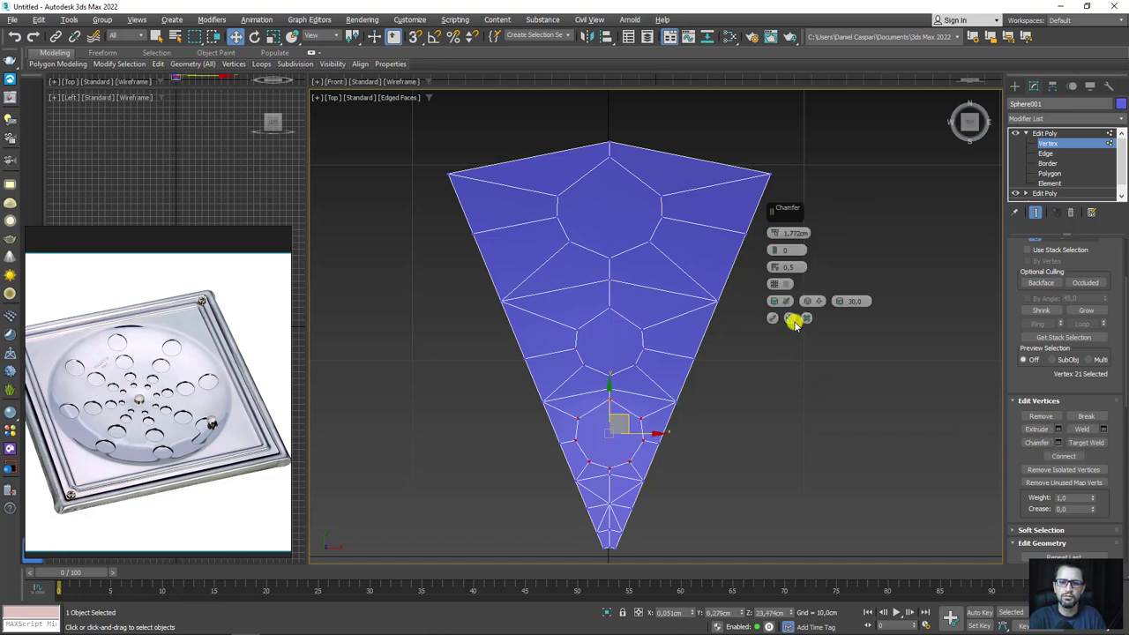
pyautogui.moveTo(774, 237); pyautogui.dragTo(773, 246)
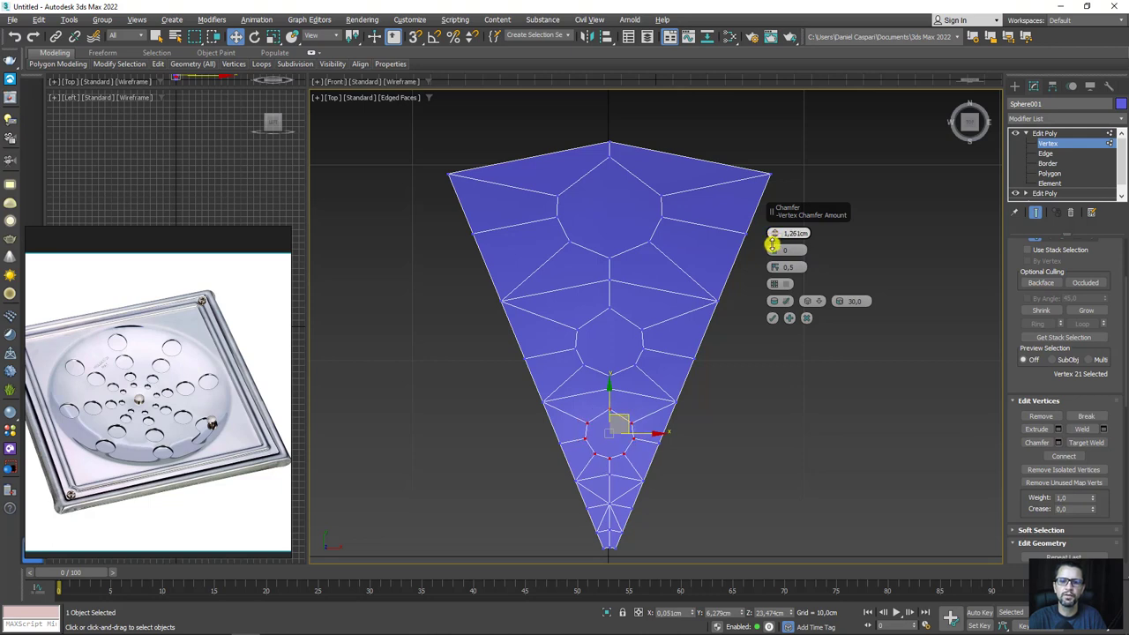
pyautogui.click(773, 318)
# - Chamfer the vertex near the tip by 0.645 cm and return to object level
pyautogui.moveTo(604, 525); pyautogui.dragTo(621, 482, button='middle')
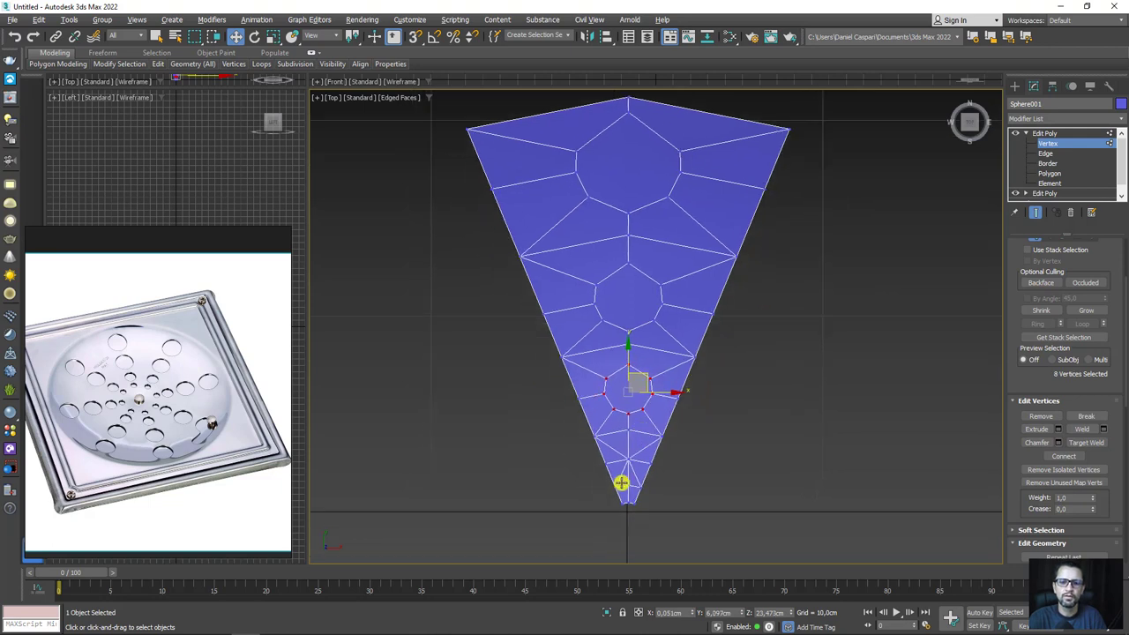
pyautogui.scroll(2, 621, 483)
pyautogui.click(626, 445)
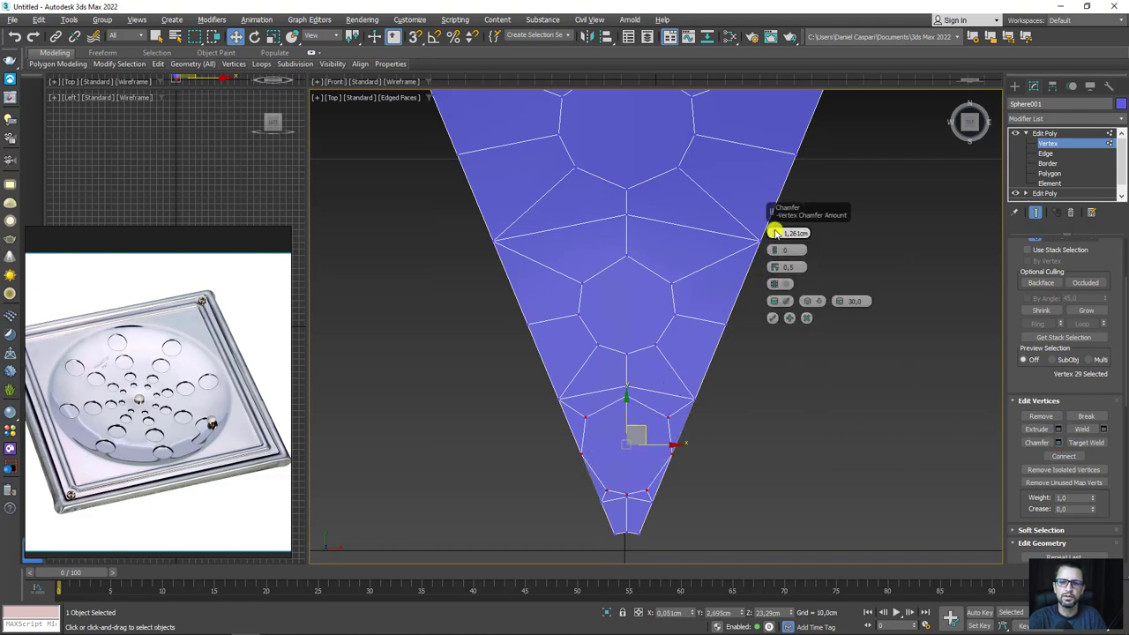
pyautogui.moveTo(774, 235); pyautogui.dragTo(770, 265)
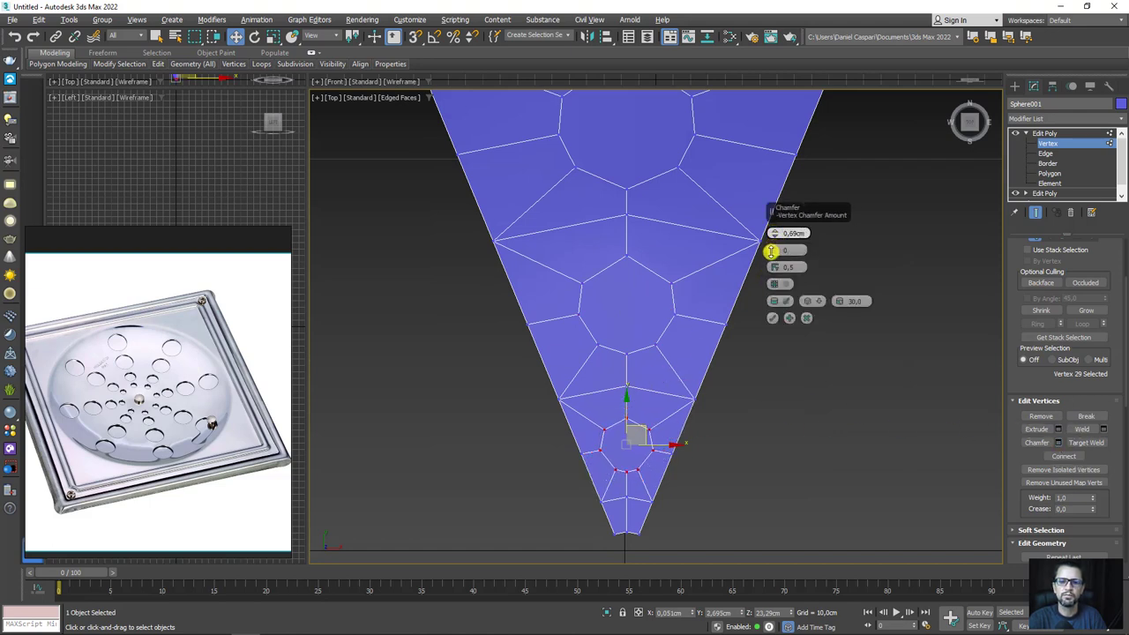
pyautogui.click(771, 318)
pyautogui.scroll(-3, 771, 314)
pyautogui.moveTo(771, 312)
pyautogui.mouseDown(button='middle')
pyautogui.moveTo(804, 259)
pyautogui.moveTo(759, 305)
pyautogui.mouseUp(button='middle')
pyautogui.click(1044, 133)
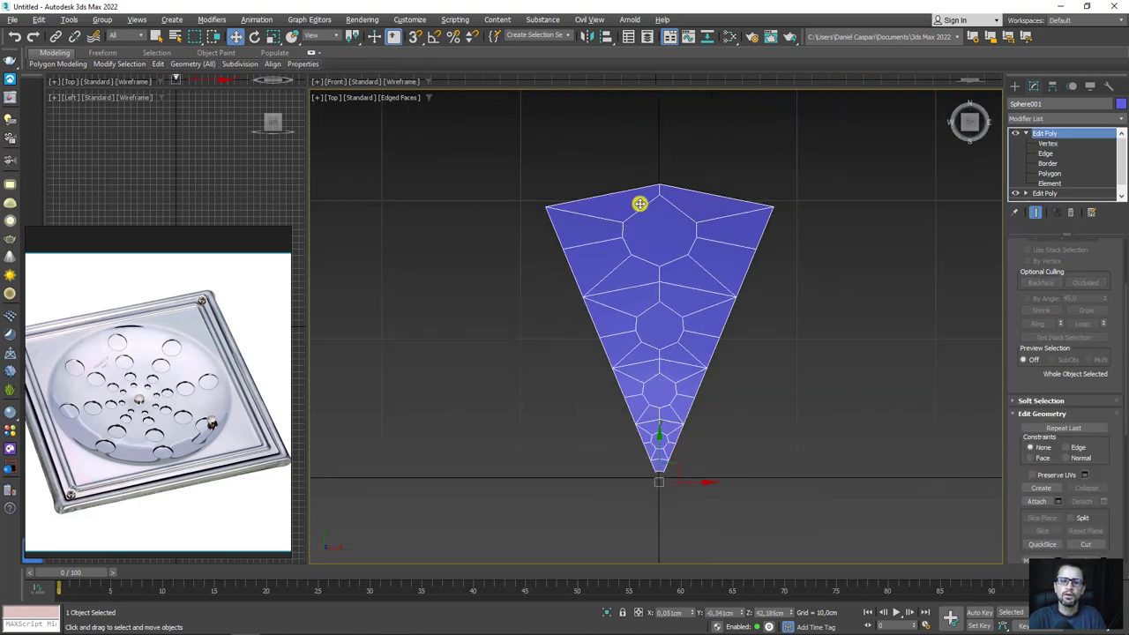
pyautogui.scroll(3, 640, 204)
pyautogui.scroll(2, 653, 239)
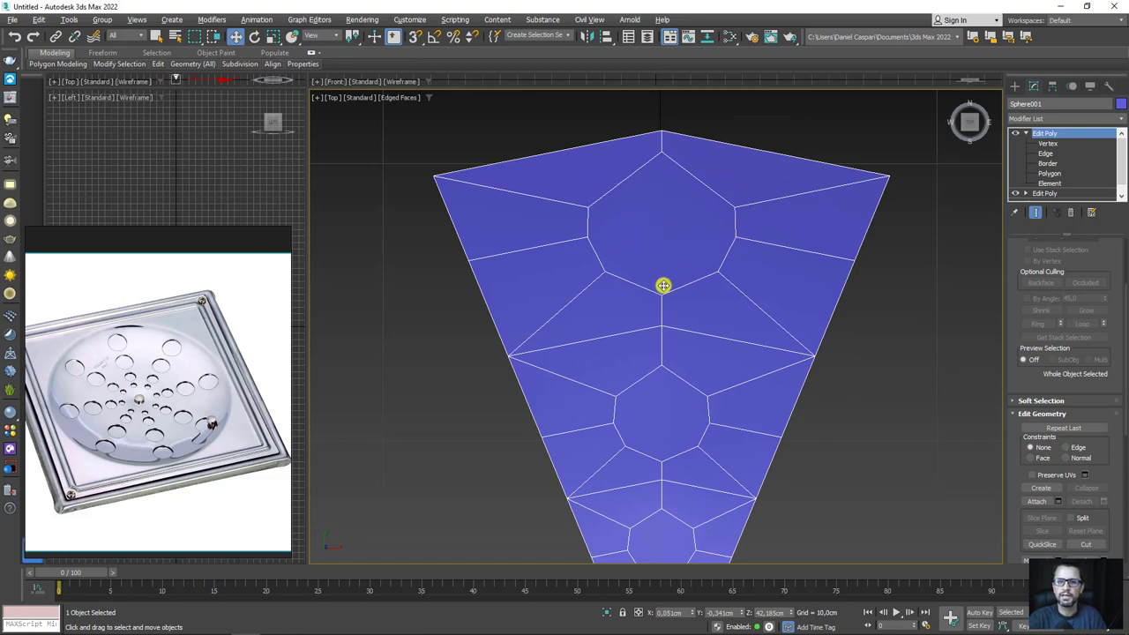
# - Draw a circle shape to the right of the wedge
pyautogui.click(1014, 85)
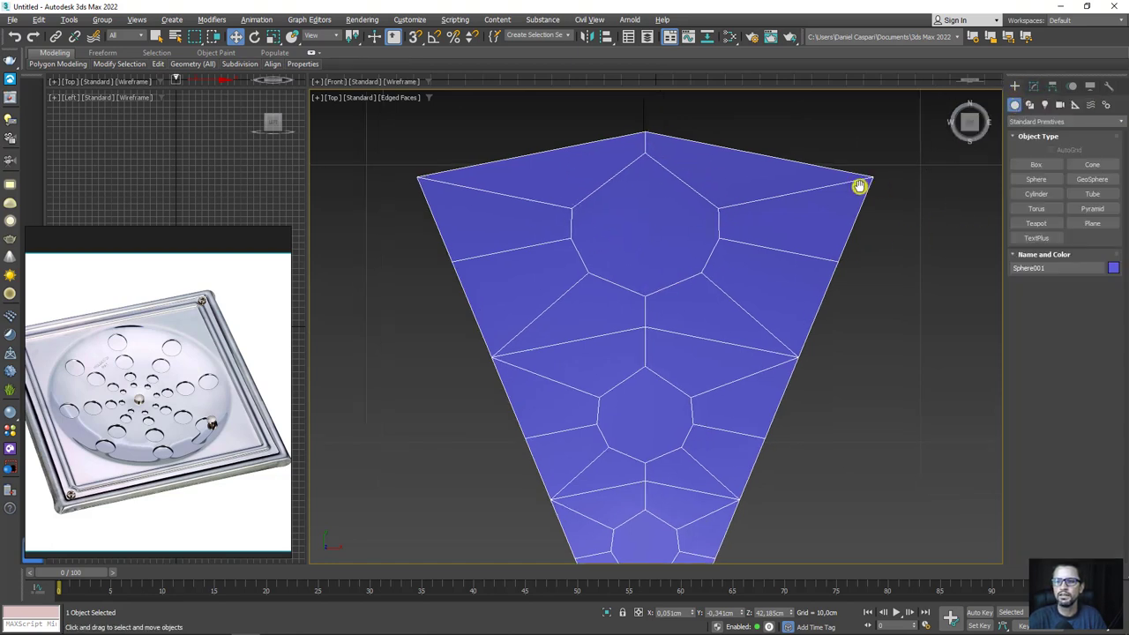
pyautogui.moveTo(925, 186); pyautogui.dragTo(805, 180, button='middle')
pyautogui.click(1030, 103)
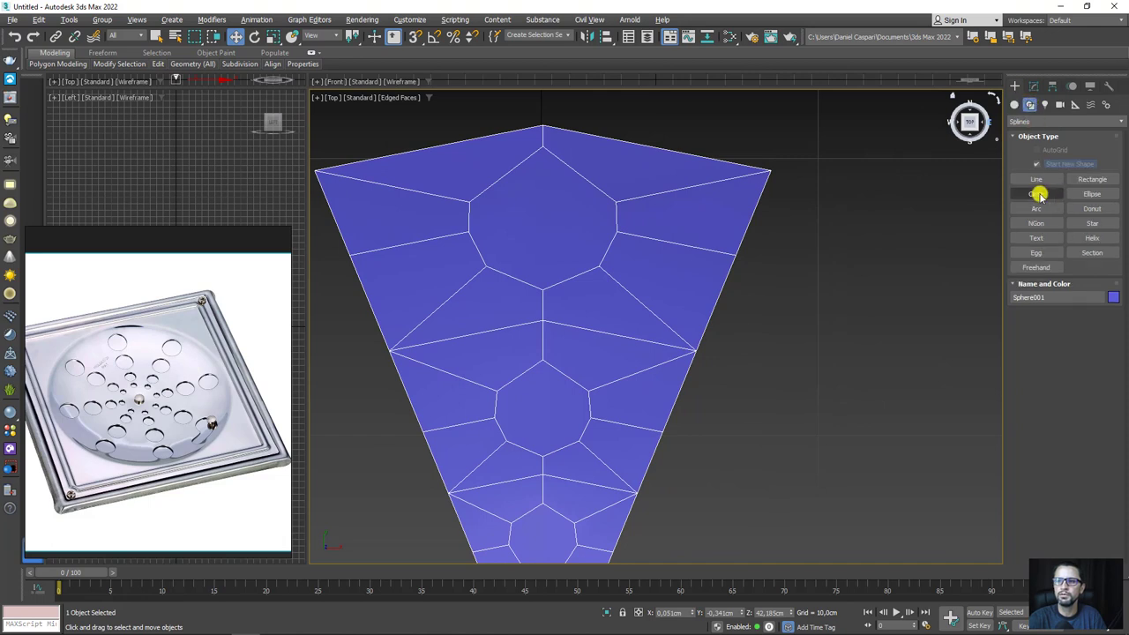
pyautogui.click(1036, 193)
pyautogui.moveTo(887, 239); pyautogui.dragTo(739, 209, button='middle')
pyautogui.moveTo(740, 209); pyautogui.dragTo(794, 268)
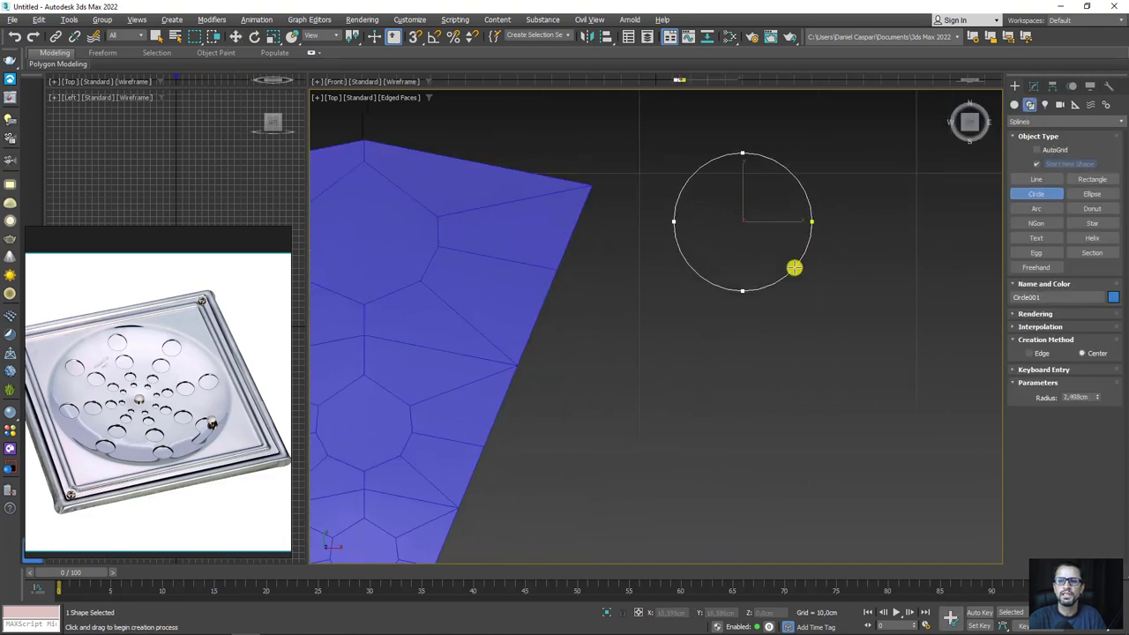
# - Adjust the circle's radius and set interpolation steps to 1, making an octagon
pyautogui.moveTo(1090, 396); pyautogui.dragTo(1046, 396)
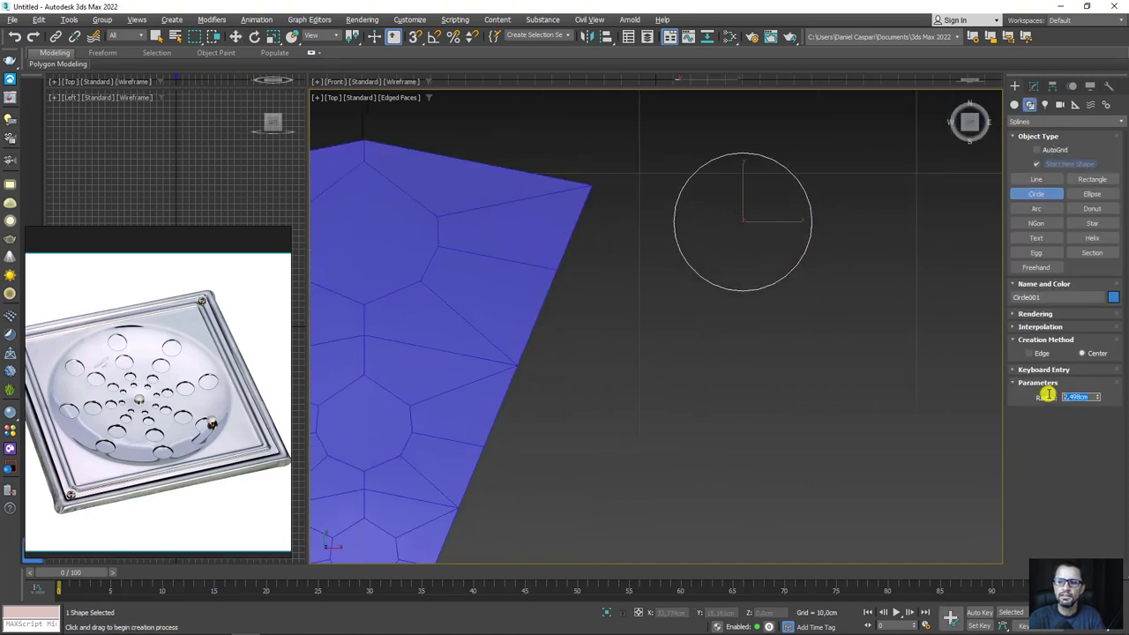
pyautogui.click(1032, 327)
pyautogui.doubleClick(1052, 339)
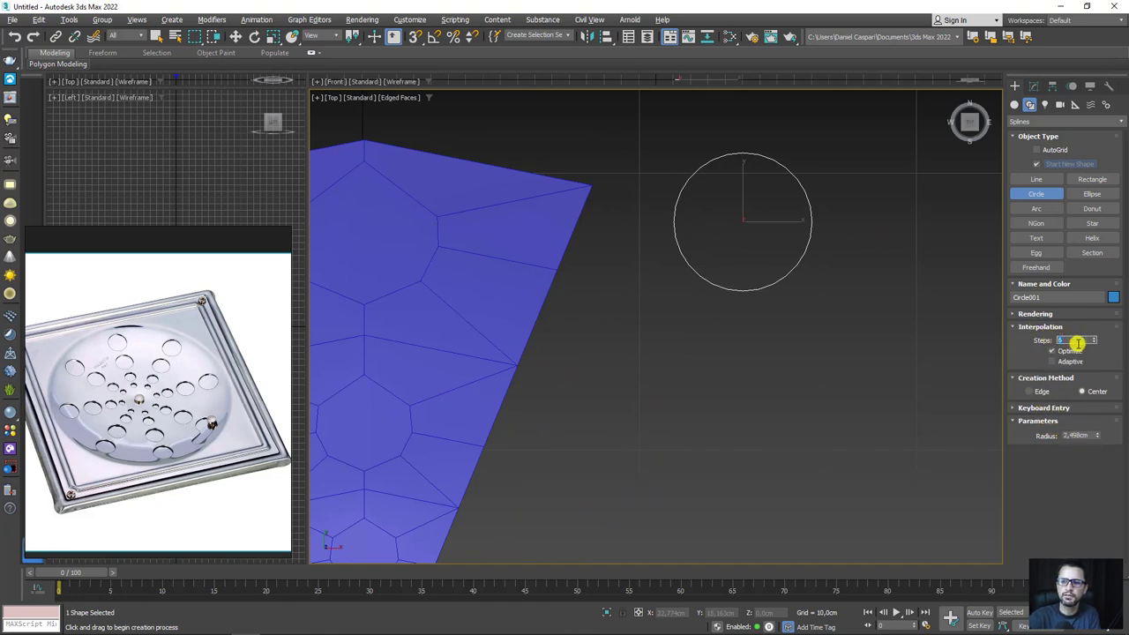
pyautogui.write('1')
pyautogui.press('Return')
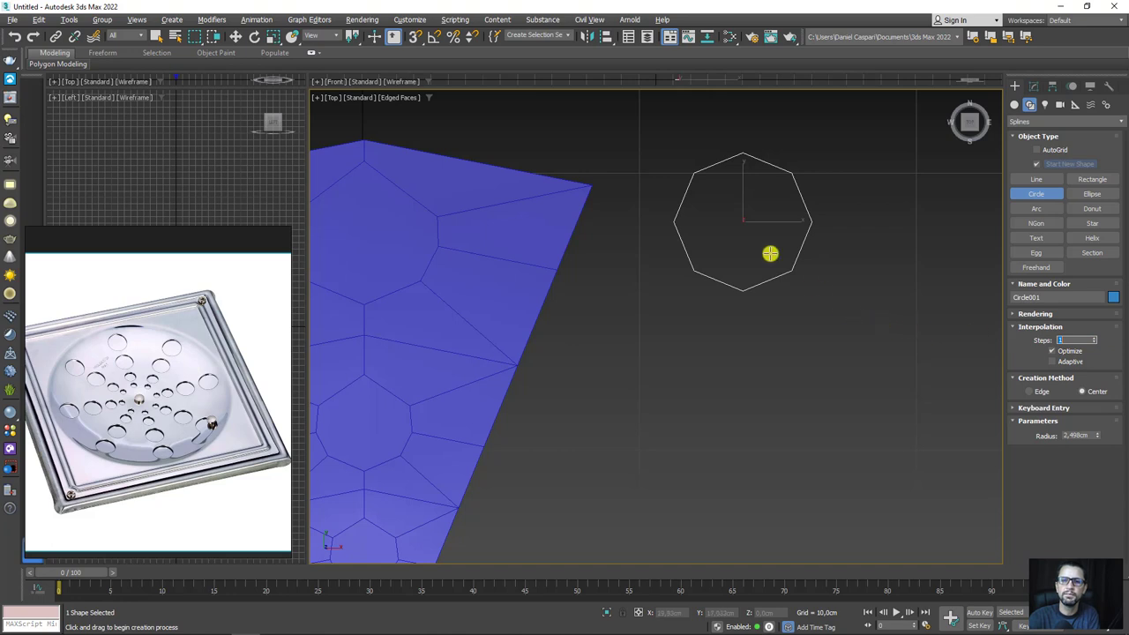
pyautogui.moveTo(736, 193); pyautogui.dragTo(748, 193, button='middle')
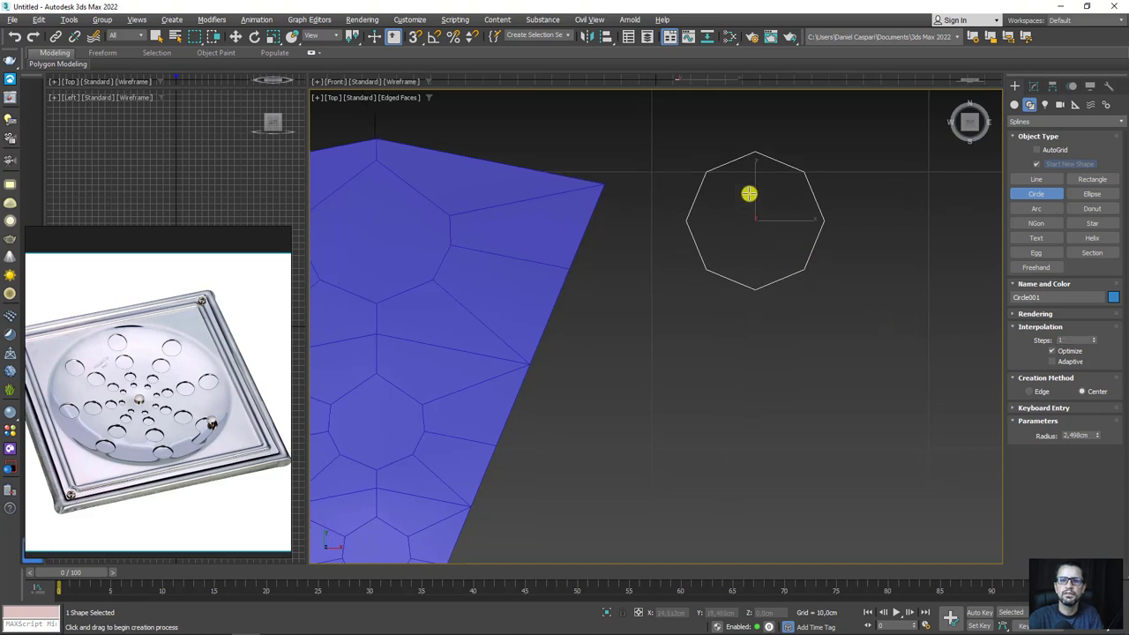
# - Align Circle001 to Sphere001's centre in X, Y and Z
pyautogui.click(235, 36)
pyautogui.moveTo(559, 177); pyautogui.dragTo(683, 234, button='middle')
pyautogui.scroll(-2, 683, 233)
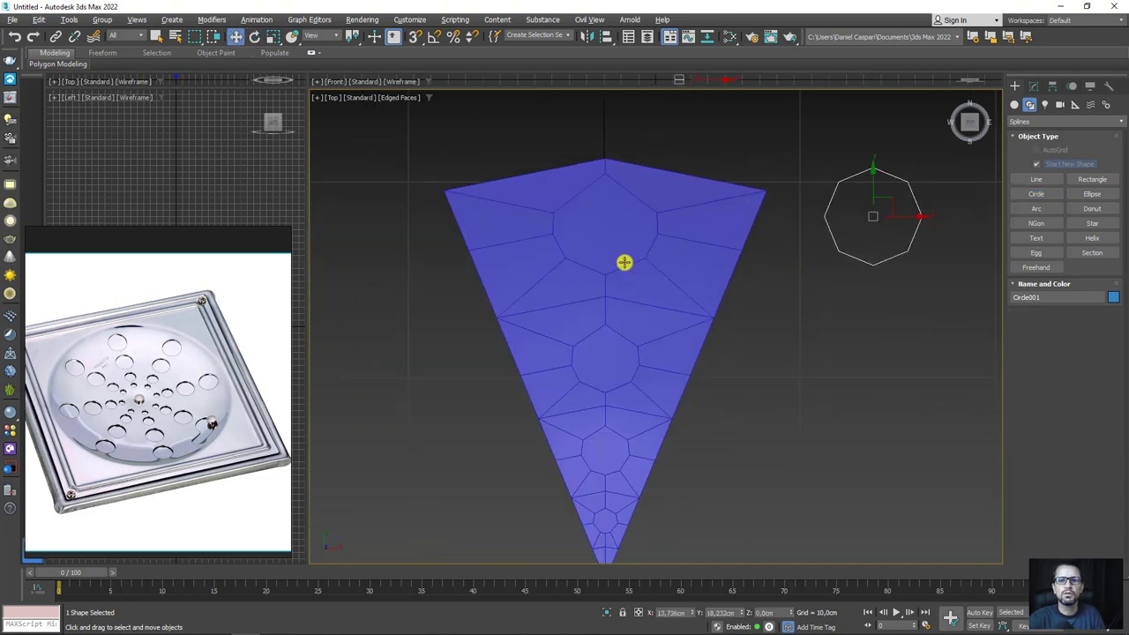
pyautogui.click(628, 37)
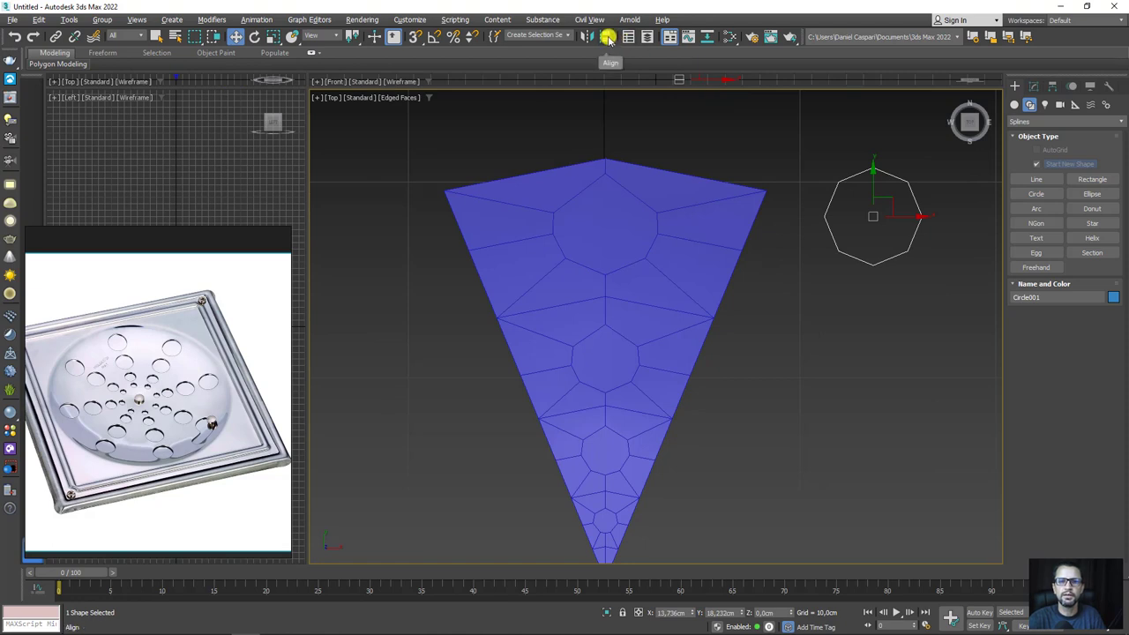
pyautogui.click(645, 231)
pyautogui.click(582, 287)
pyautogui.click(510, 246)
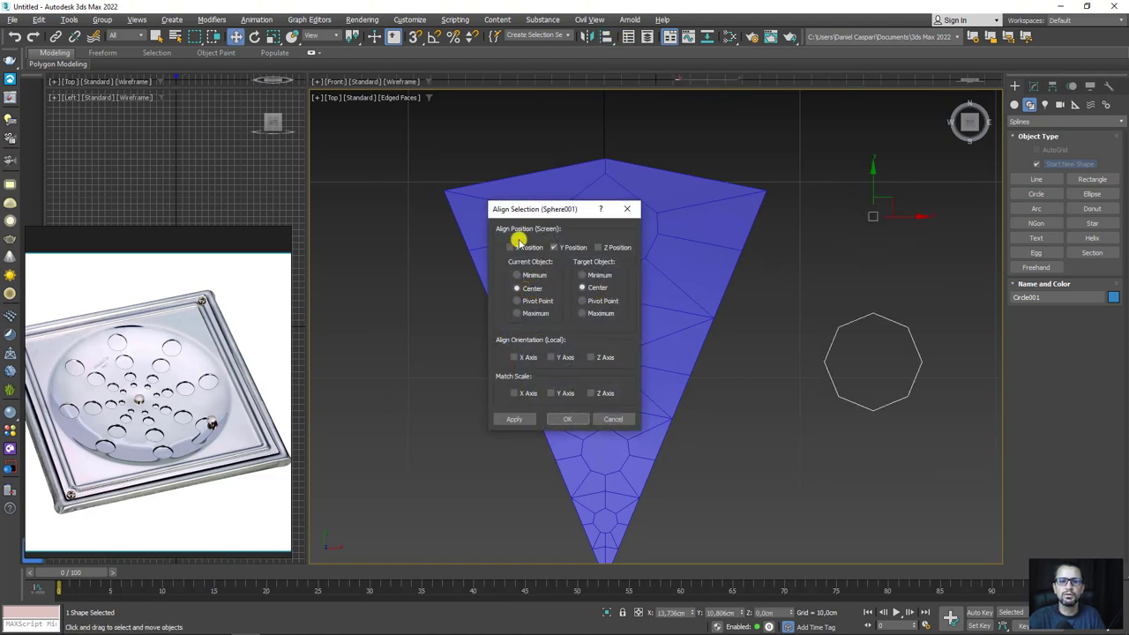
pyautogui.click(599, 247)
pyautogui.click(569, 422)
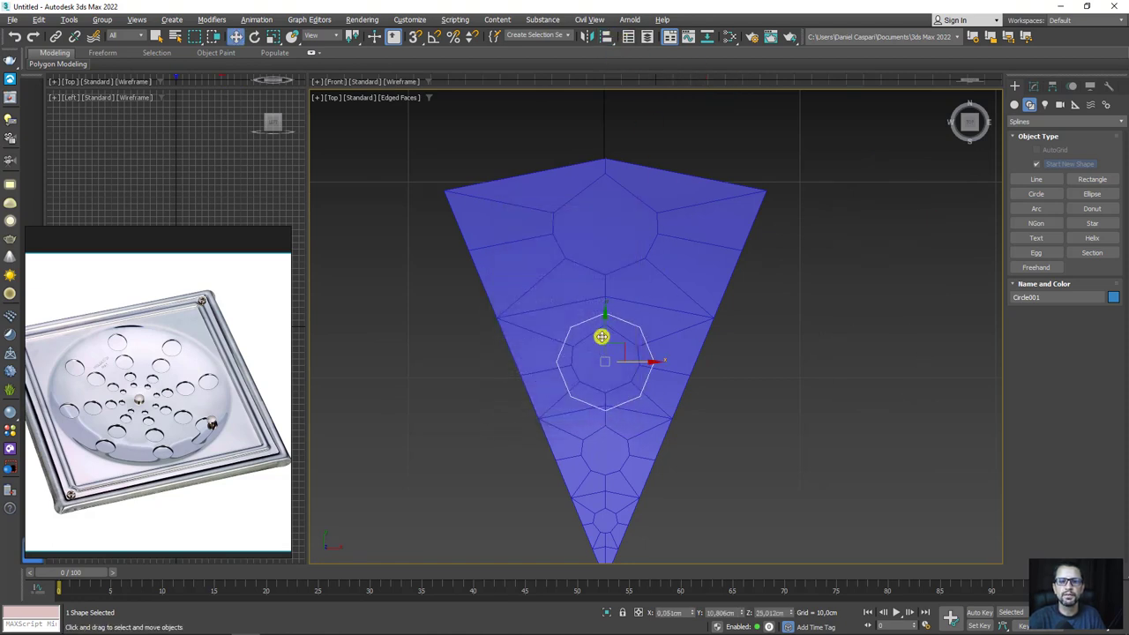
# - Move the octagon up over the top hole and check it in Top view
pyautogui.moveTo(605, 323)
pyautogui.mouseDown()
pyautogui.moveTo(614, 183)
pyautogui.moveTo(609, 191)
pyautogui.mouseUp()
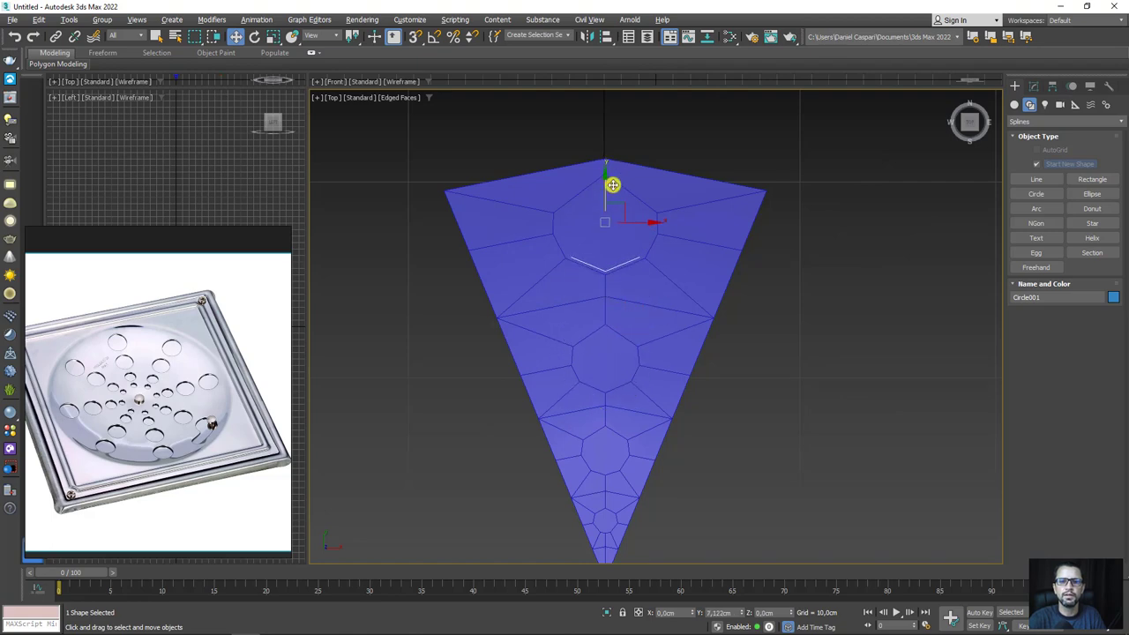
pyautogui.keyDown('alt'); pyautogui.moveTo(647, 307); pyautogui.dragTo(598, 194, button='middle'); pyautogui.keyUp('alt')
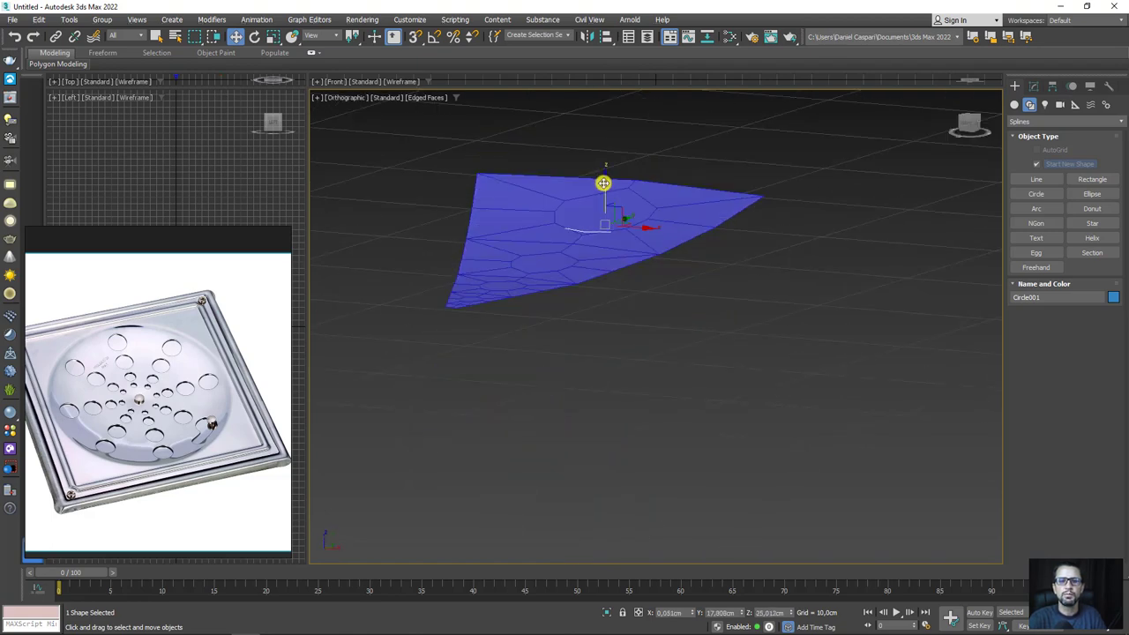
pyautogui.moveTo(599, 131); pyautogui.dragTo(641, 194, button='middle')
pyautogui.press('t')
pyautogui.scroll(2, 670, 297)
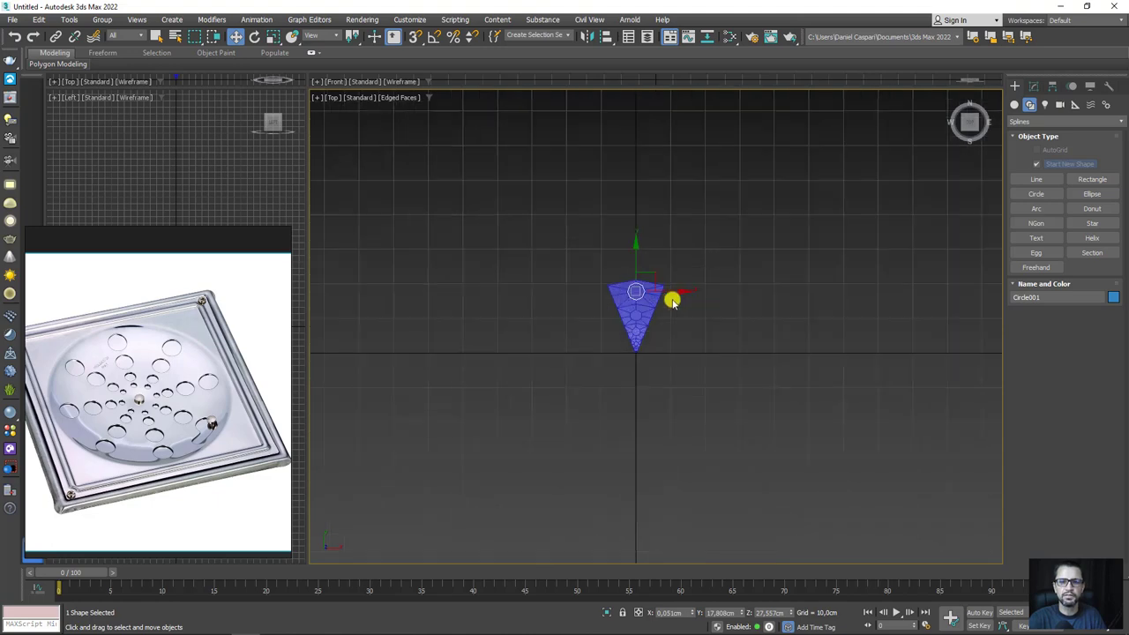
pyautogui.scroll(5, 609, 295)
pyautogui.scroll(3, 621, 277)
# - Select the Sphere001 wedge mesh and enter its Edit Poly vertex level
pyautogui.click(762, 310)
pyautogui.scroll(-2, 761, 310)
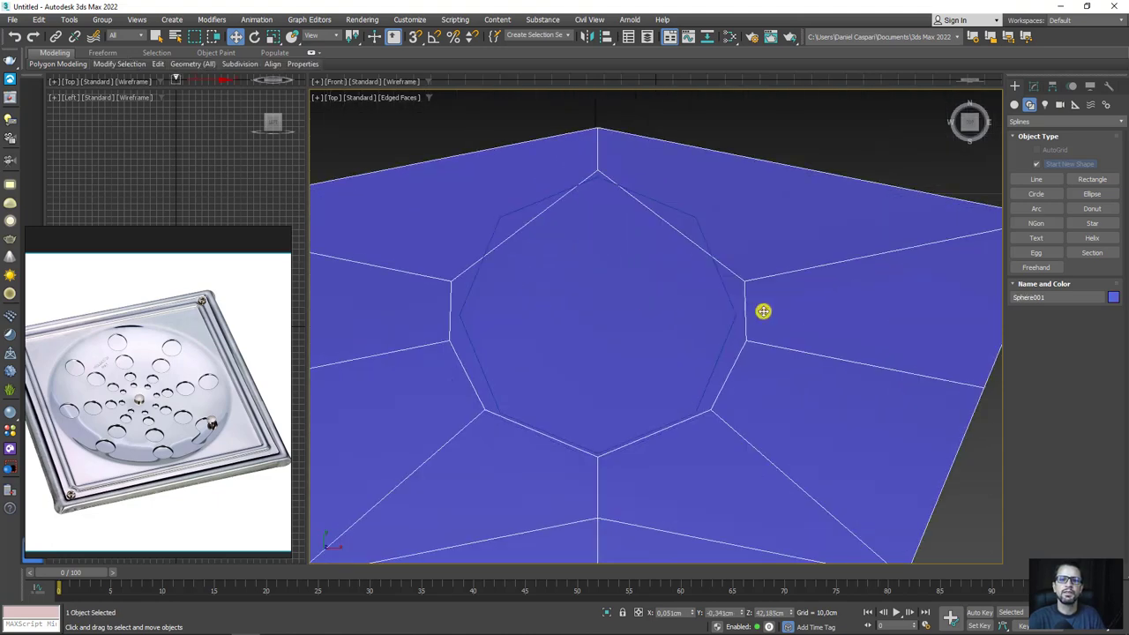
pyautogui.scroll(-1, 734, 308)
pyautogui.click(736, 308)
pyautogui.click(776, 304)
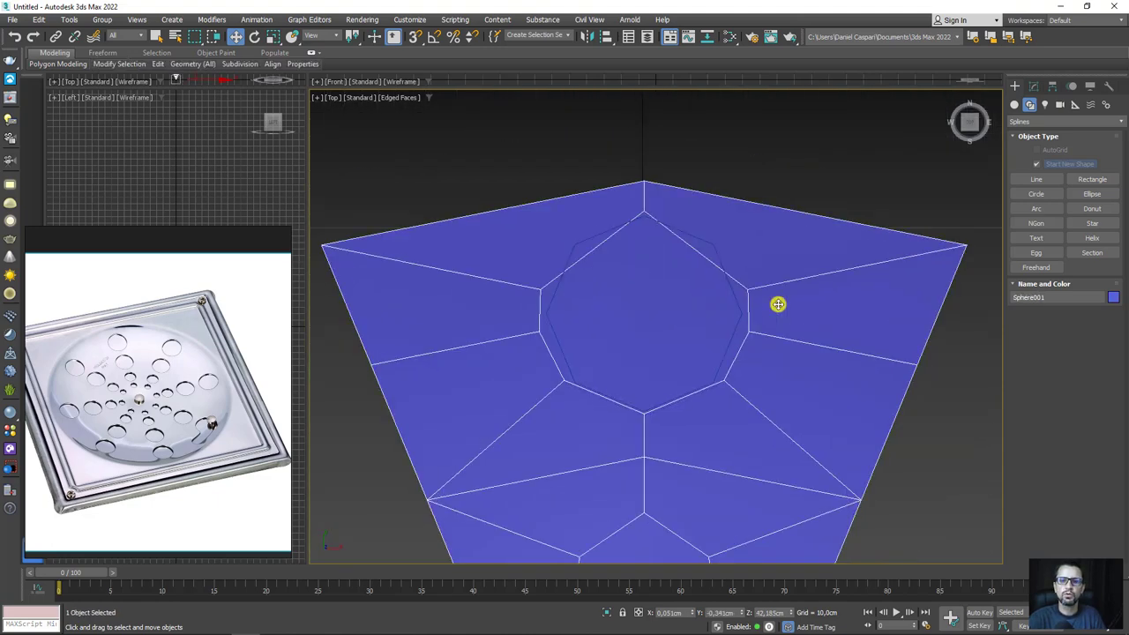
pyautogui.scroll(-3, 774, 306)
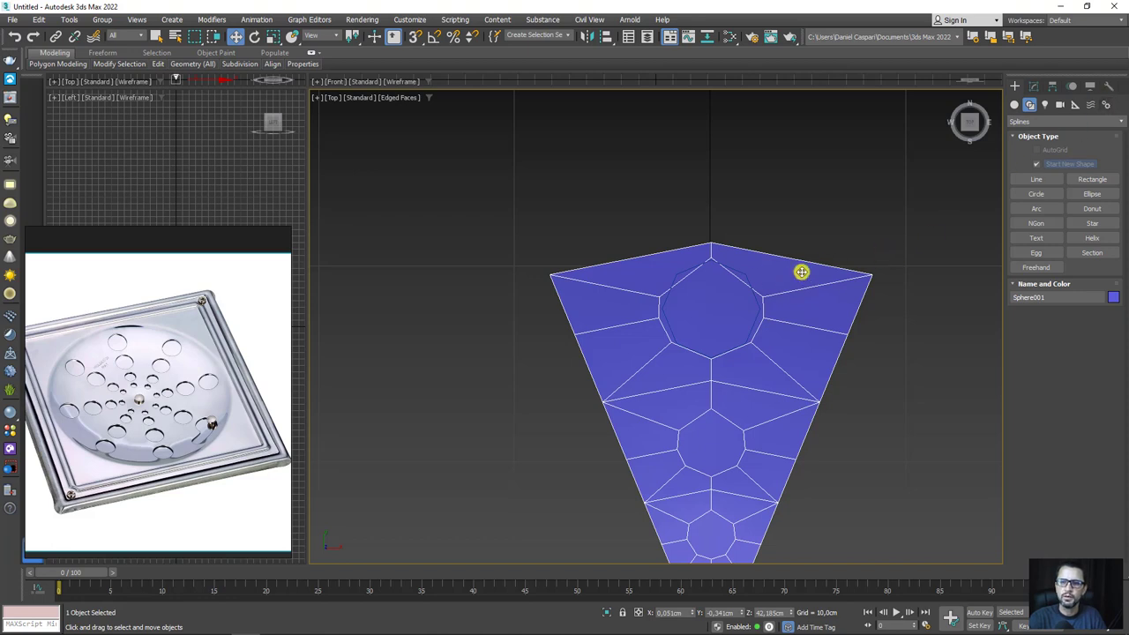
pyautogui.scroll(-2, 732, 282)
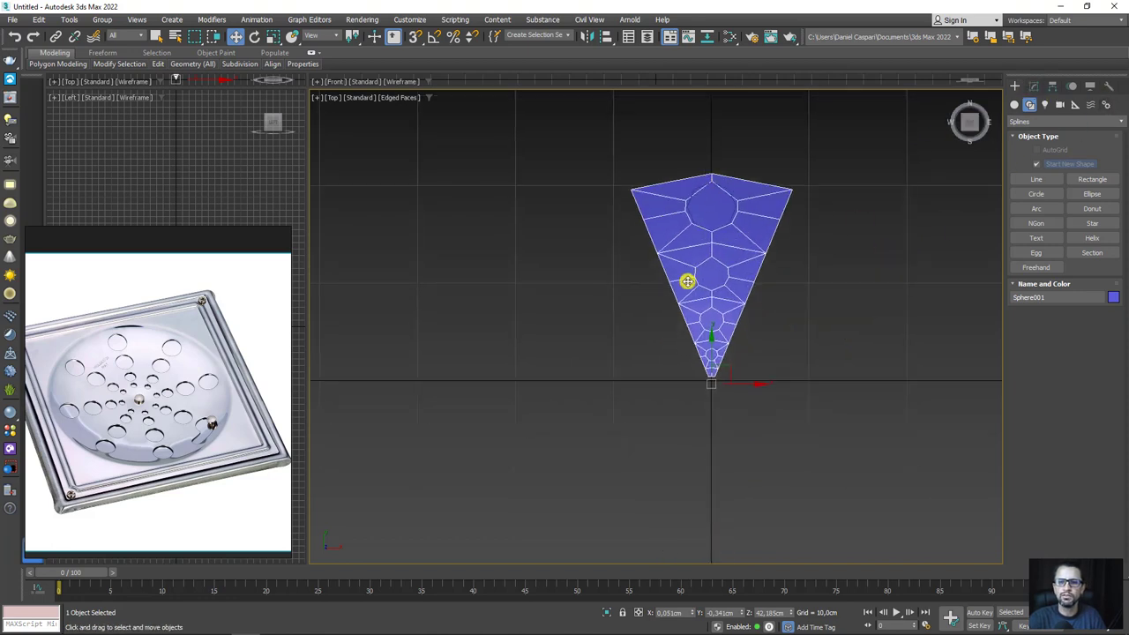
pyautogui.click(1034, 86)
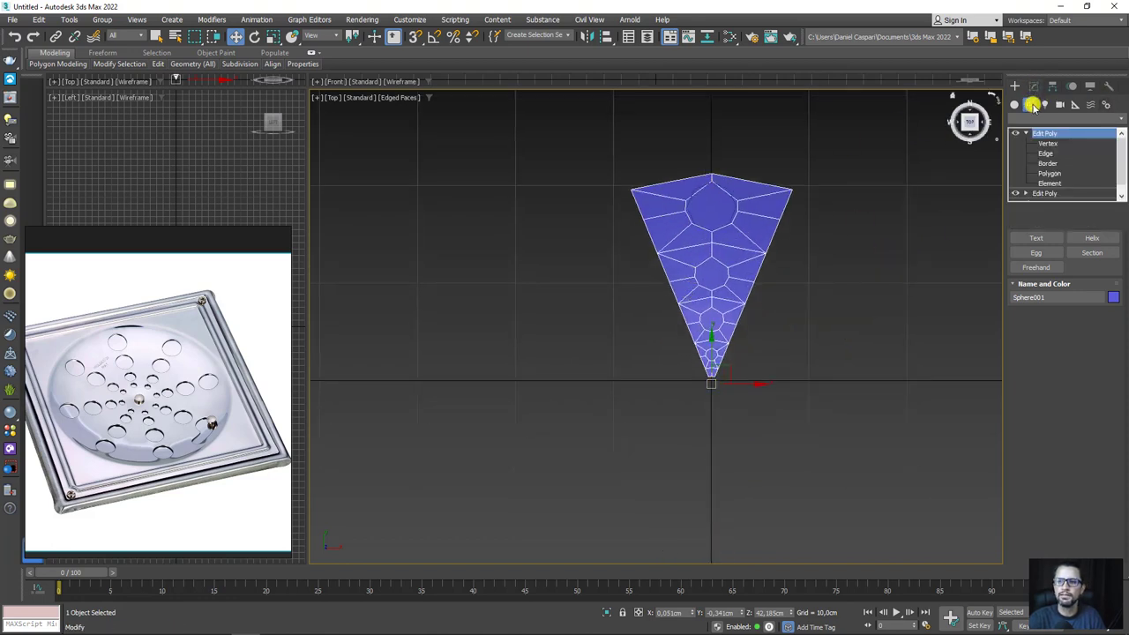
pyautogui.click(1045, 143)
# - With Edge constraints on, slide a top-hole corner vertex along its edge onto the circle
pyautogui.scroll(8, 680, 194)
pyautogui.moveTo(663, 236); pyautogui.dragTo(584, 194)
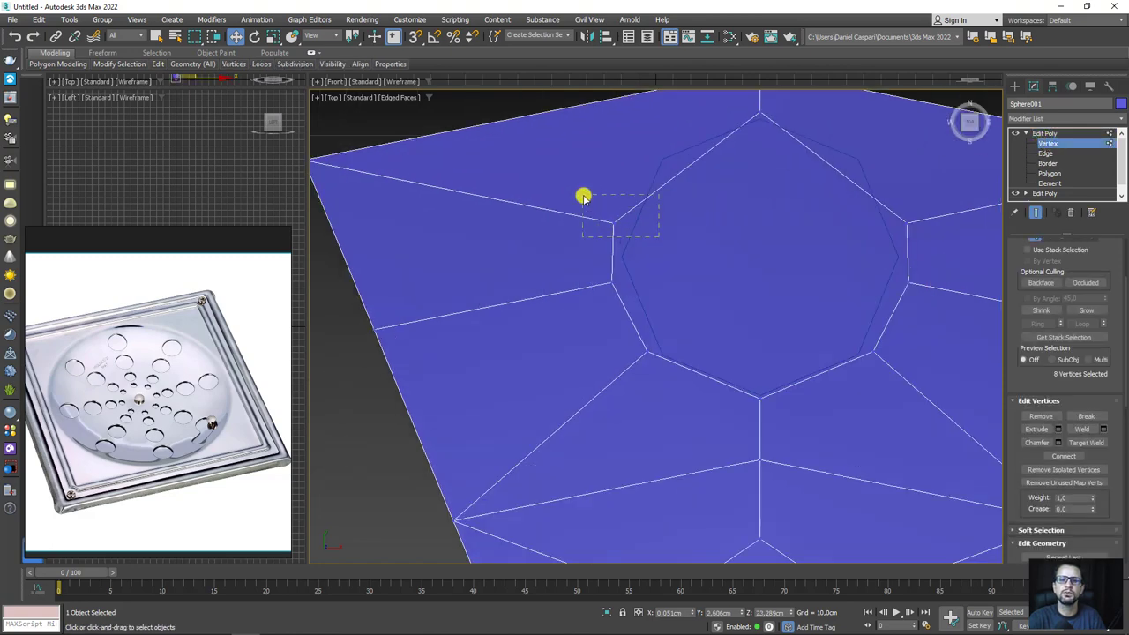
pyautogui.scroll(-5, 685, 216)
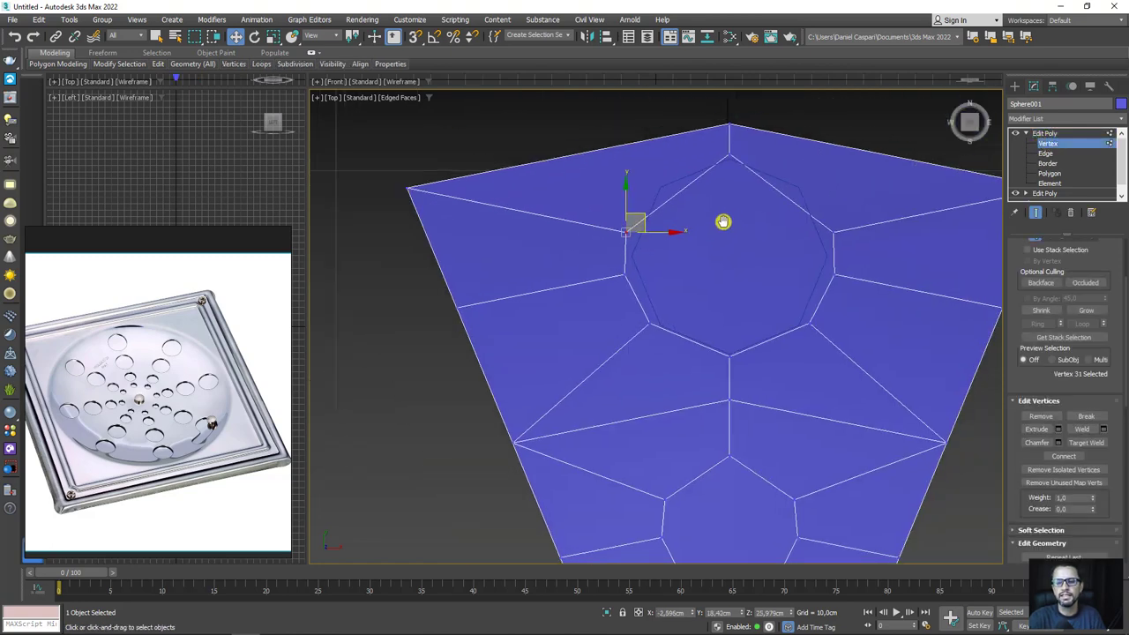
pyautogui.moveTo(1011, 396); pyautogui.dragTo(1030, 202)
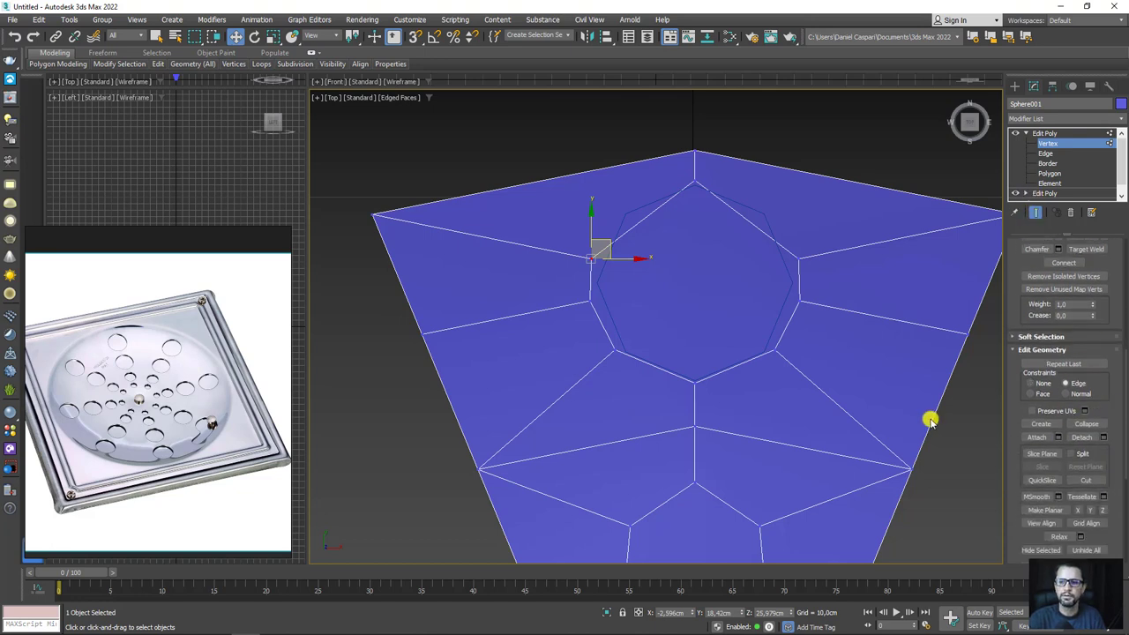
pyautogui.hotkey('shift', 'x')
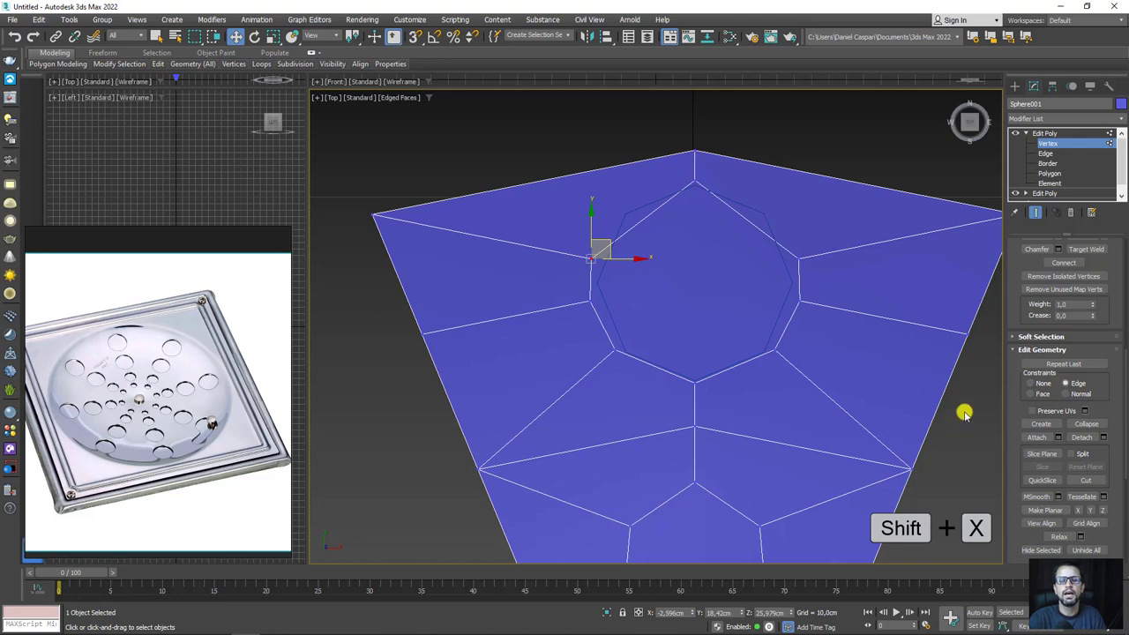
pyautogui.hotkey('shift', 'x')
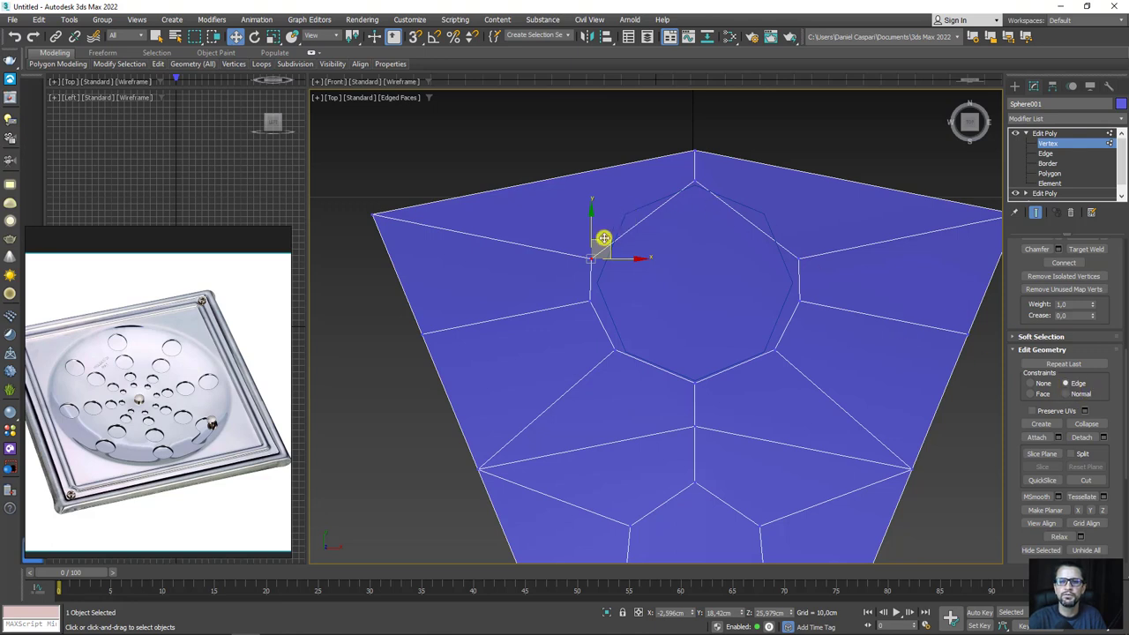
pyautogui.moveTo(603, 240)
pyautogui.mouseDown()
pyautogui.moveTo(661, 192)
pyautogui.moveTo(576, 313)
pyautogui.moveTo(615, 356)
pyautogui.moveTo(656, 344)
pyautogui.moveTo(693, 369)
pyautogui.mouseUp()
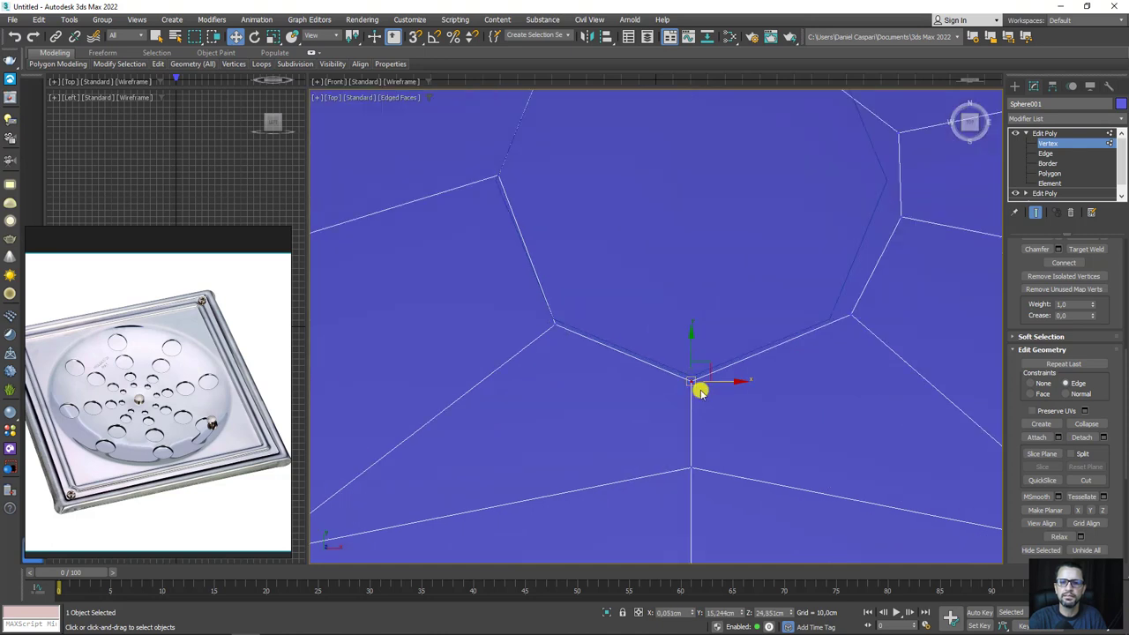
# - Remove the edge constraint and move the side and top vertices onto the circle outline
pyautogui.scroll(4, 687, 370)
pyautogui.click(1042, 410)
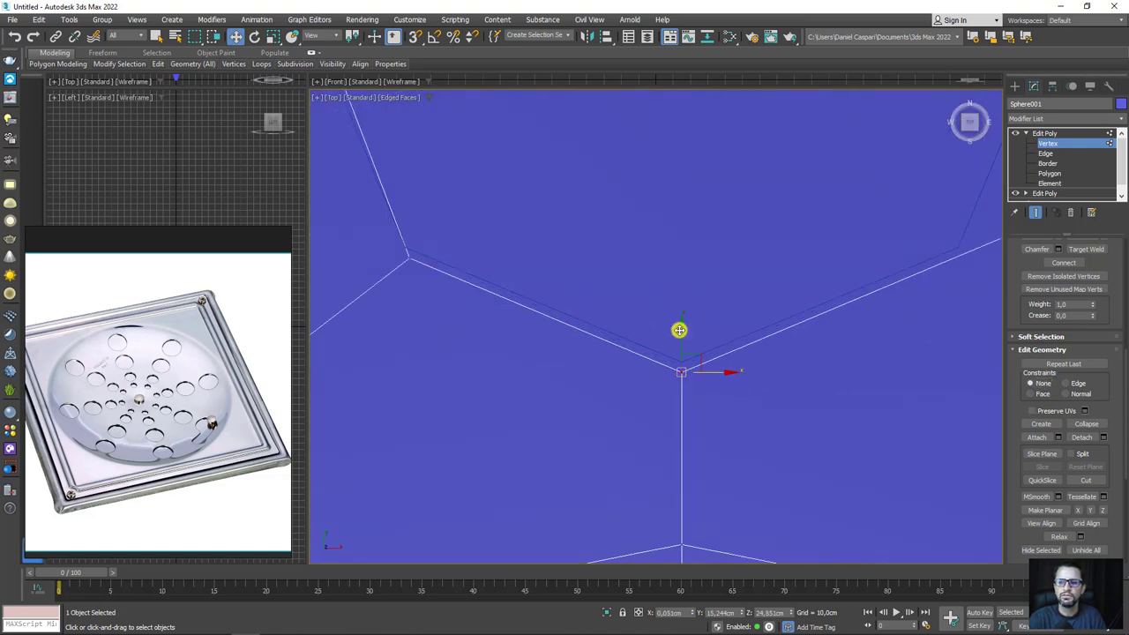
pyautogui.moveTo(676, 336)
pyautogui.mouseDown()
pyautogui.moveTo(687, 322)
pyautogui.moveTo(681, 353)
pyautogui.mouseUp()
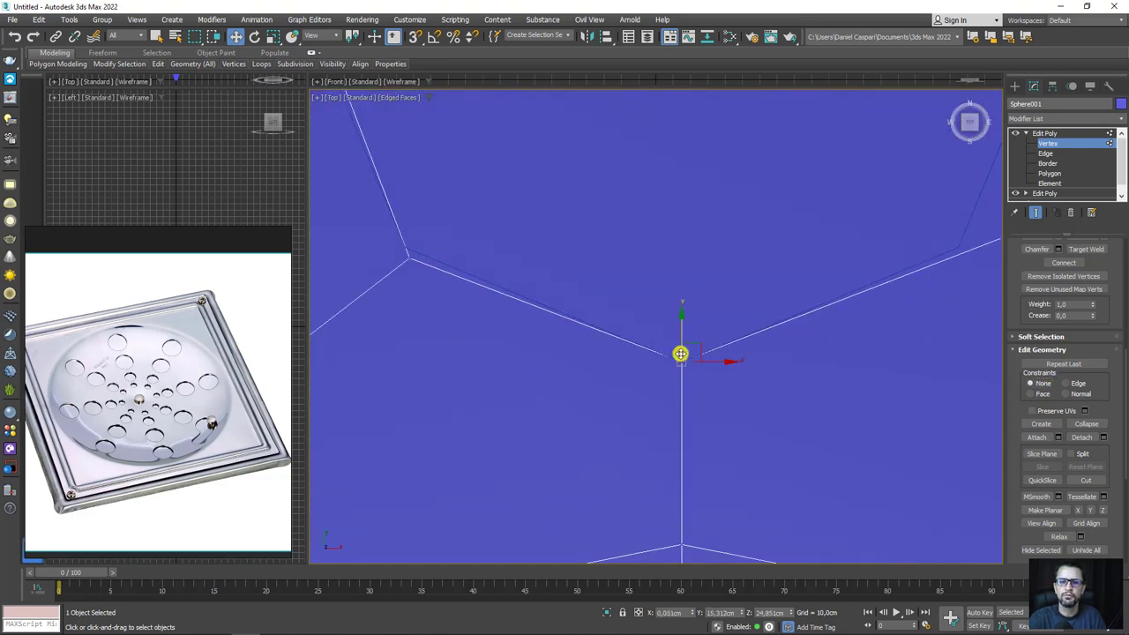
pyautogui.scroll(-3, 667, 257)
pyautogui.scroll(-2, 746, 209)
pyautogui.scroll(-2, 734, 288)
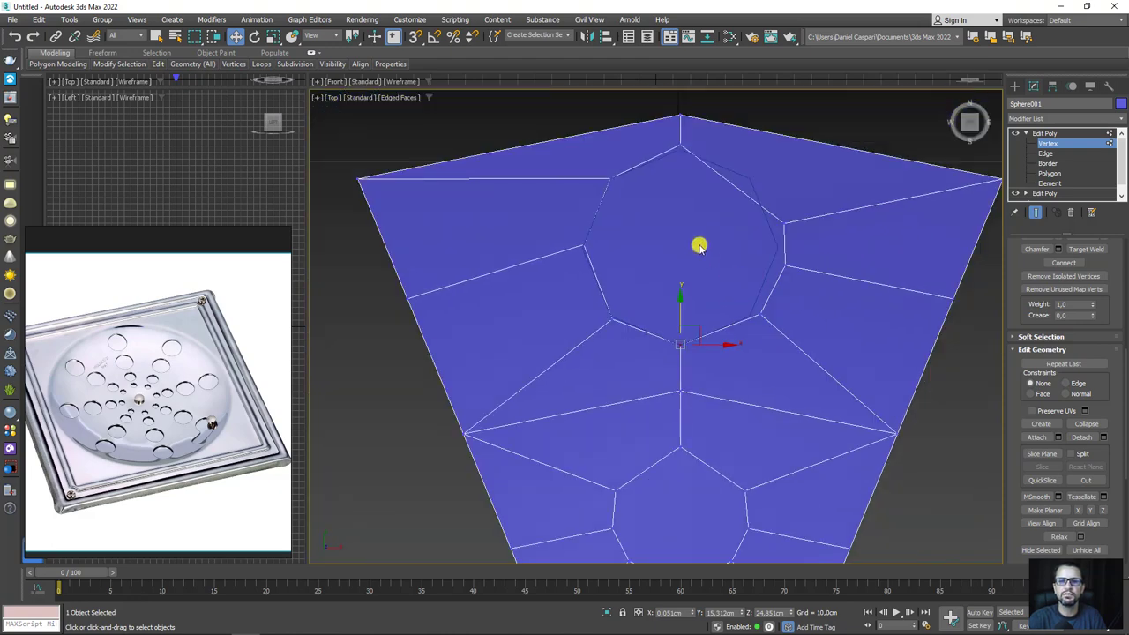
pyautogui.click(674, 135)
pyautogui.scroll(3, 677, 134)
pyautogui.moveTo(693, 121); pyautogui.dragTo(683, 141)
pyautogui.scroll(-2, 687, 205)
pyautogui.scroll(-3, 706, 330)
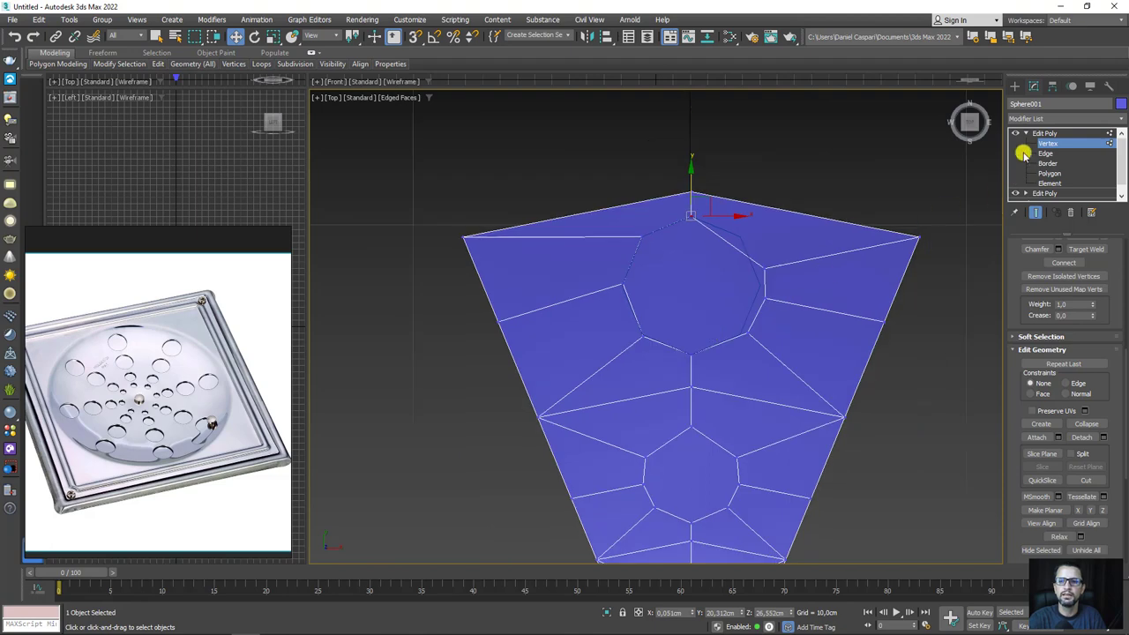
pyautogui.click(1041, 134)
# - Move Circle001 down over the next hole and shrink its radius to 1.748 cm
pyautogui.click(737, 235)
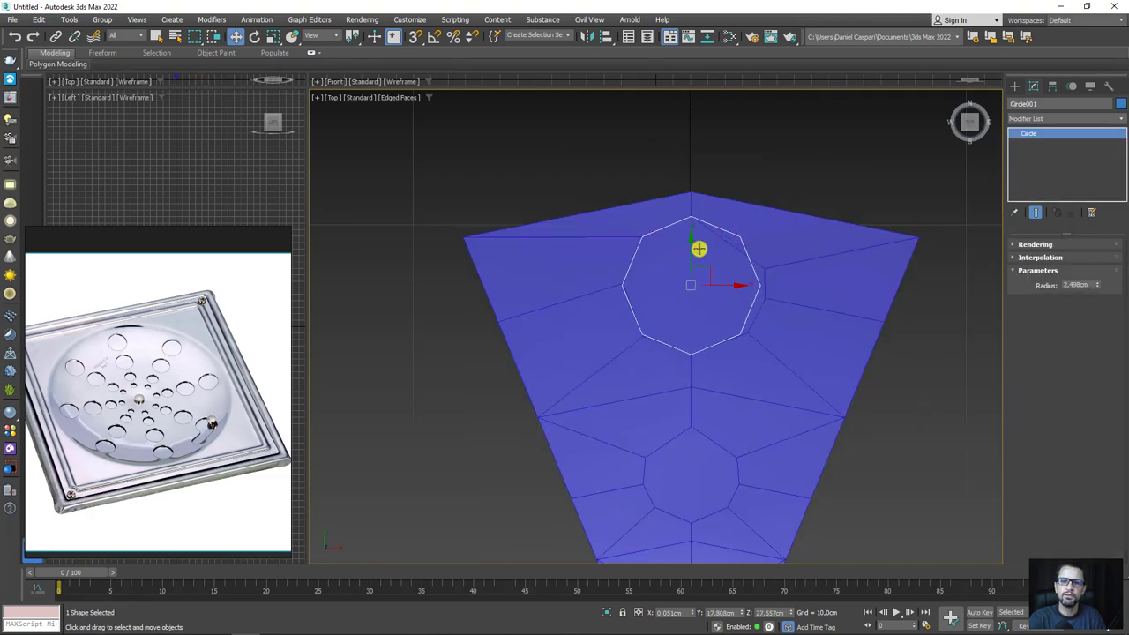
pyautogui.moveTo(689, 238); pyautogui.dragTo(652, 146, button='middle')
pyautogui.moveTo(652, 154); pyautogui.dragTo(656, 341)
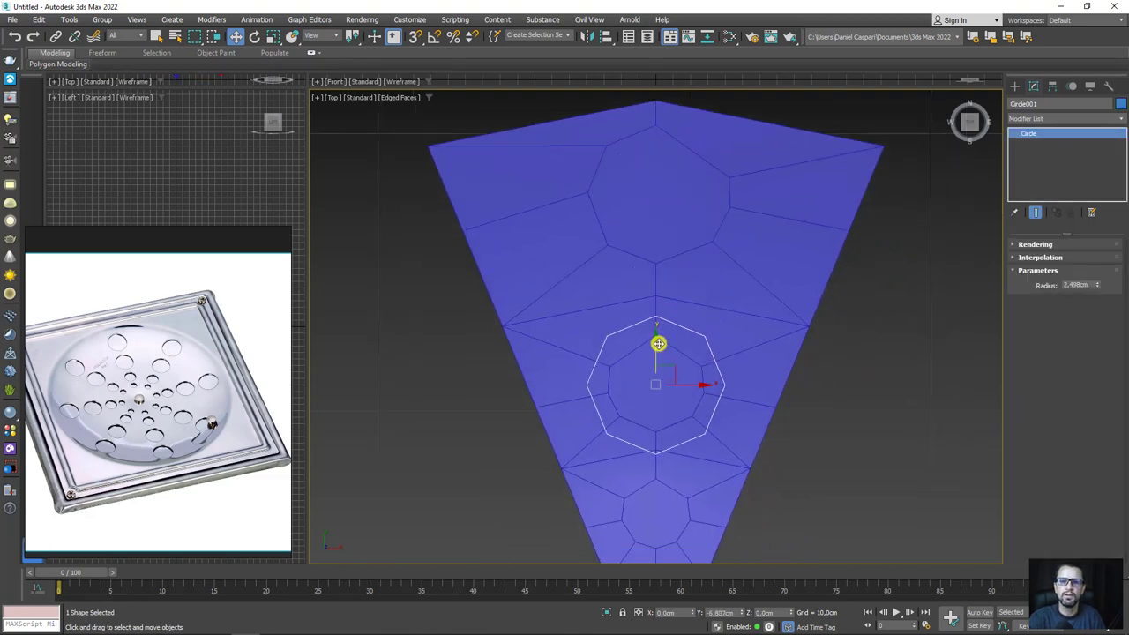
pyautogui.moveTo(1098, 287); pyautogui.dragTo(1086, 303)
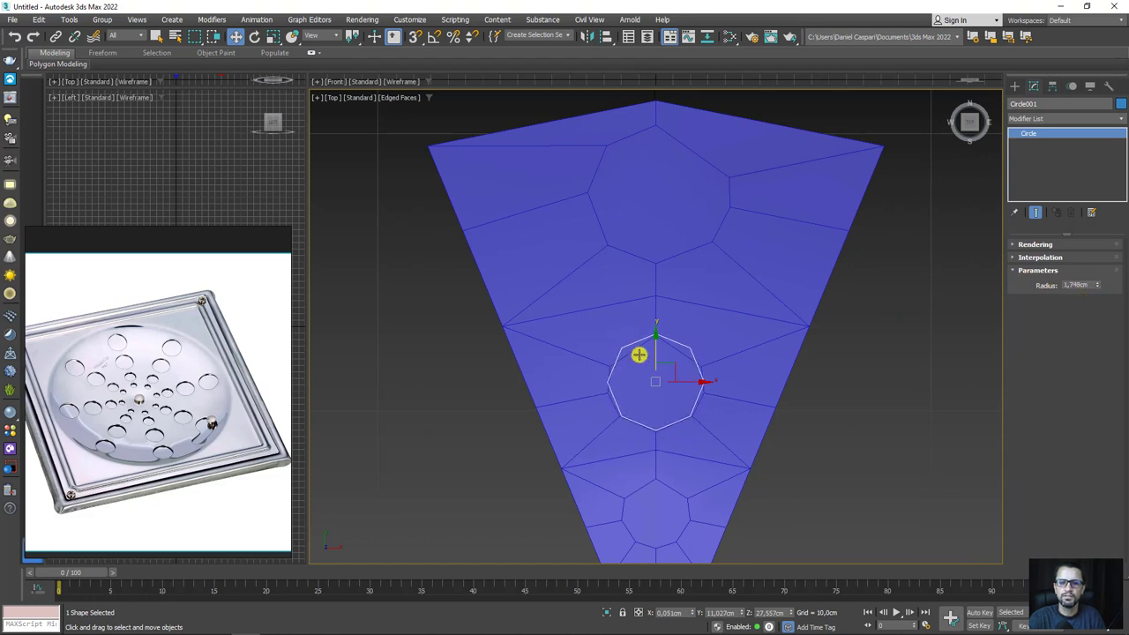
pyautogui.moveTo(656, 345); pyautogui.dragTo(655, 348)
pyautogui.scroll(2, 655, 346)
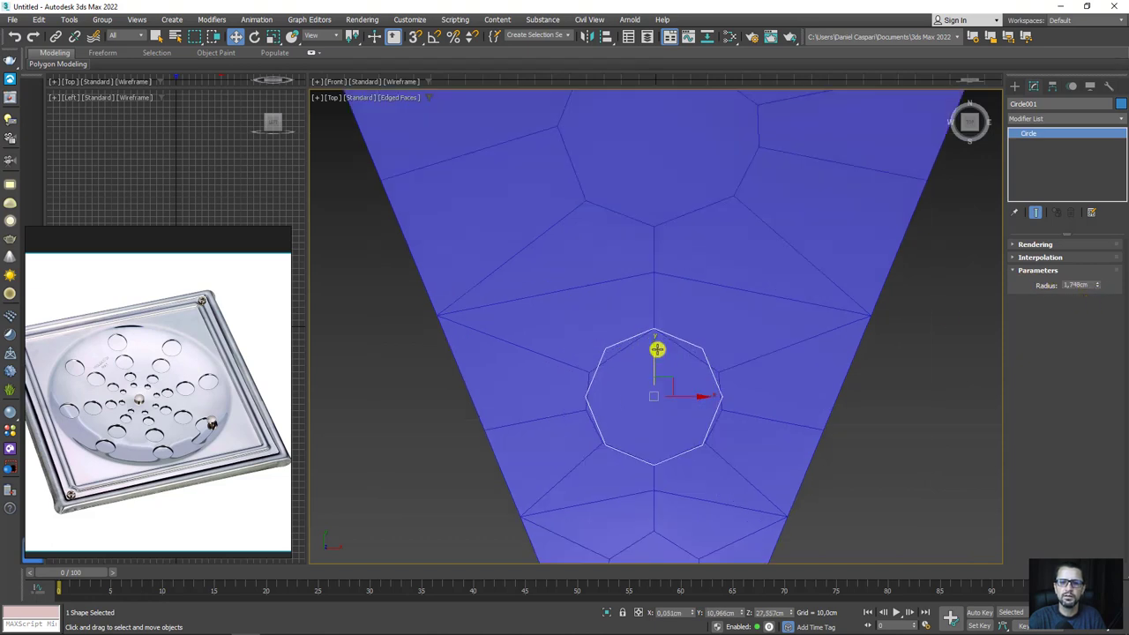
pyautogui.scroll(2, 648, 300)
# - Move the hole's left vertex onto the circle outline, then exit vertex sub-object mode
pyautogui.click(650, 381)
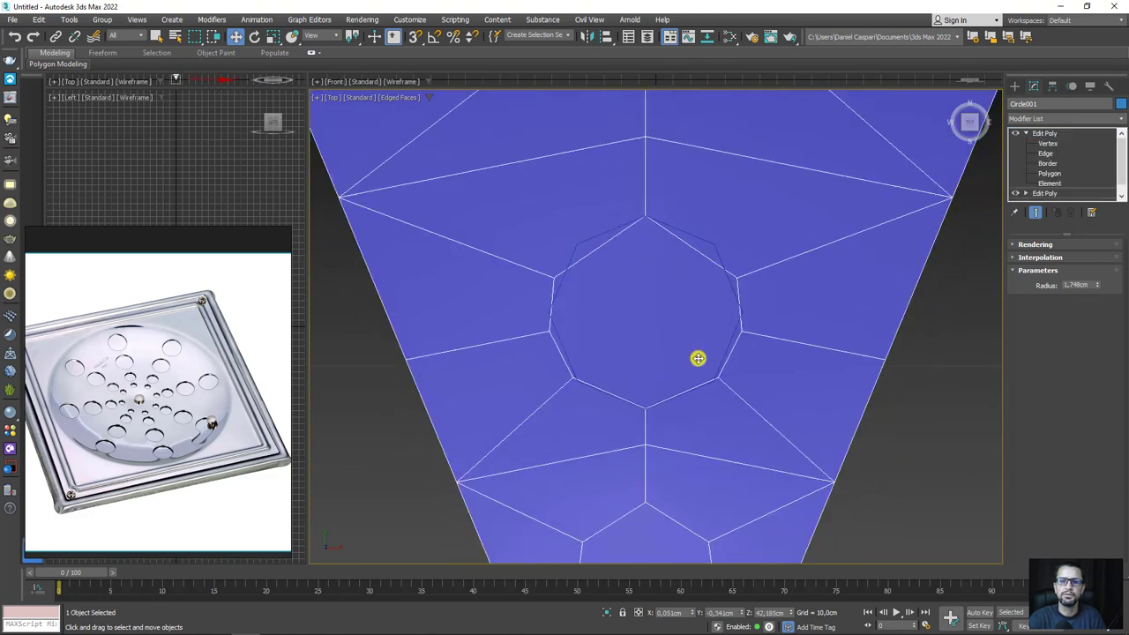
pyautogui.click(1047, 144)
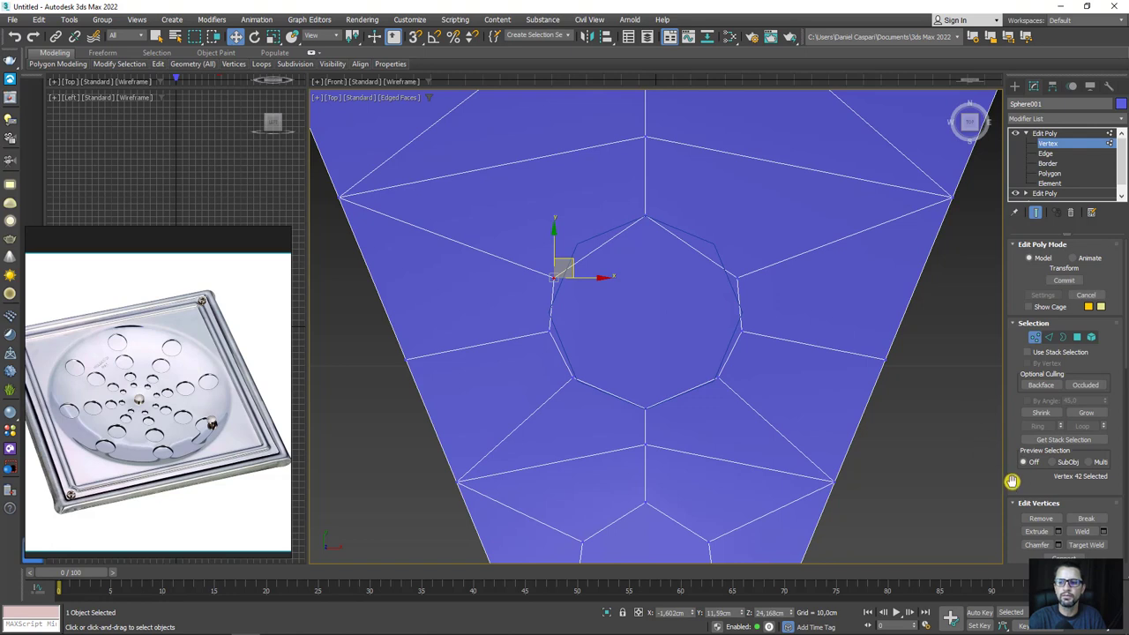
pyautogui.moveTo(1008, 476); pyautogui.dragTo(1010, 306)
pyautogui.scroll(-2, 1009, 306)
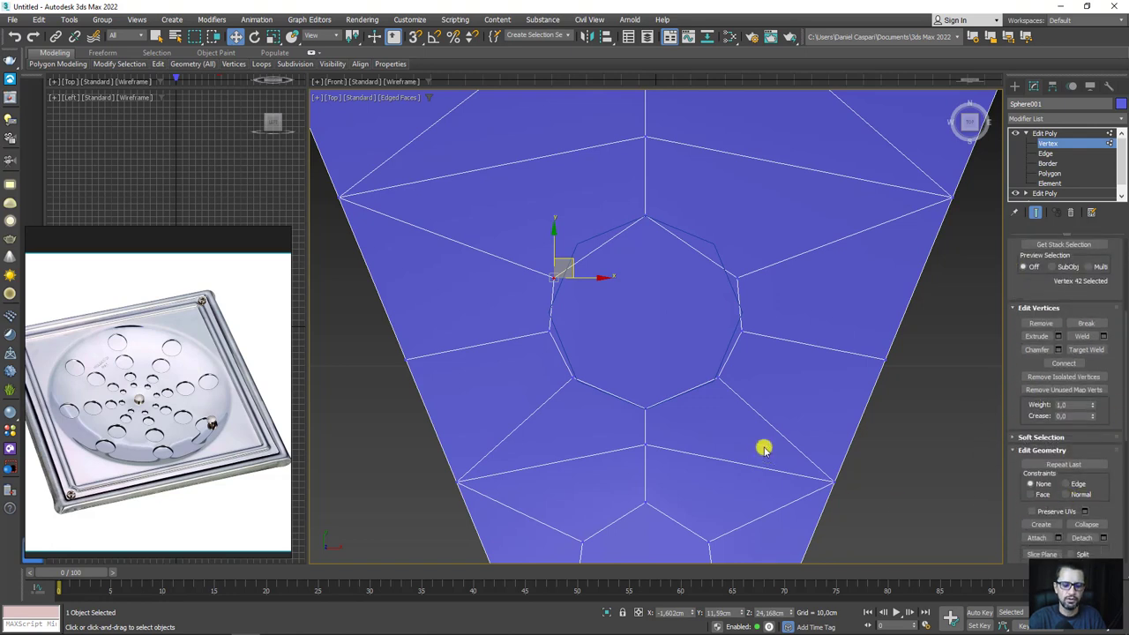
pyautogui.moveTo(573, 259); pyautogui.dragTo(634, 248)
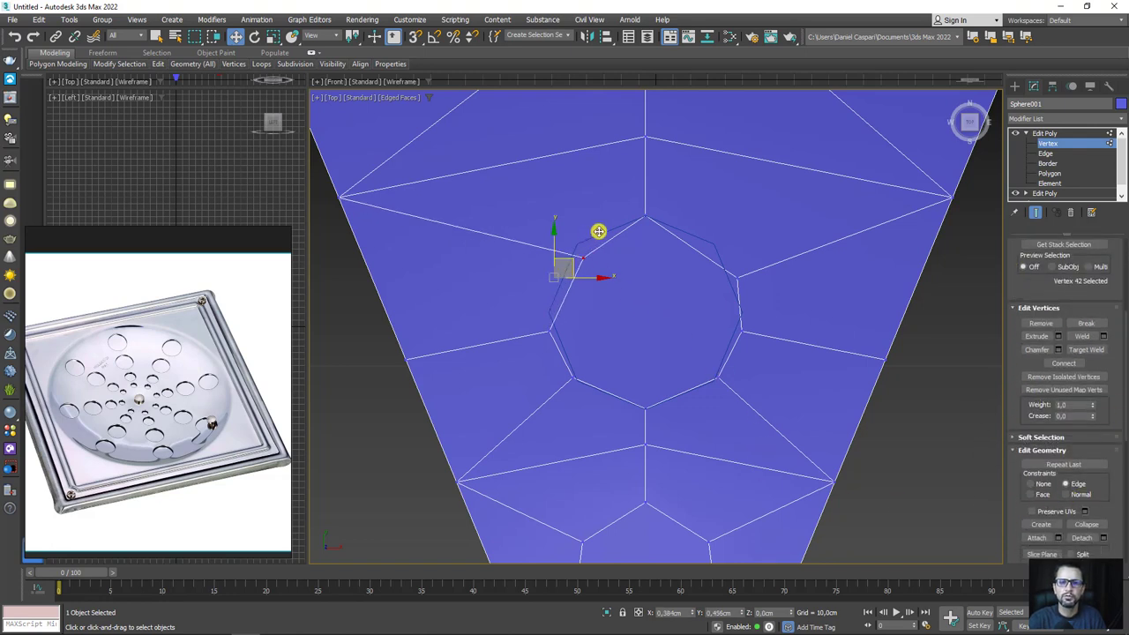
pyautogui.hotkey('ctrl', 'z')
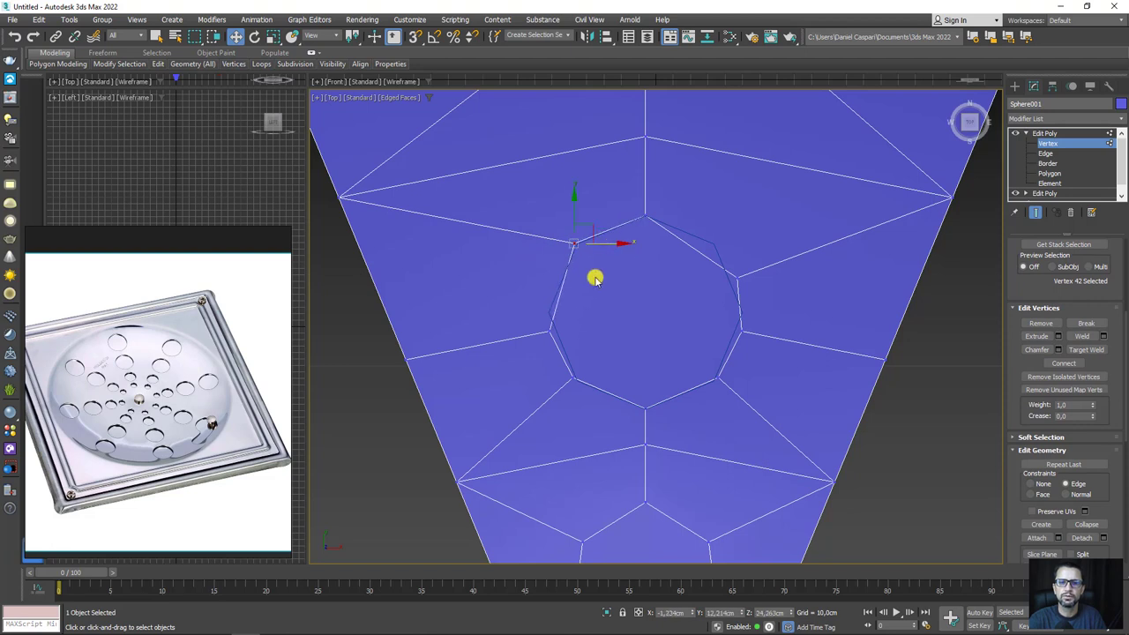
pyautogui.click(559, 326)
pyautogui.moveTo(568, 303); pyautogui.dragTo(570, 292)
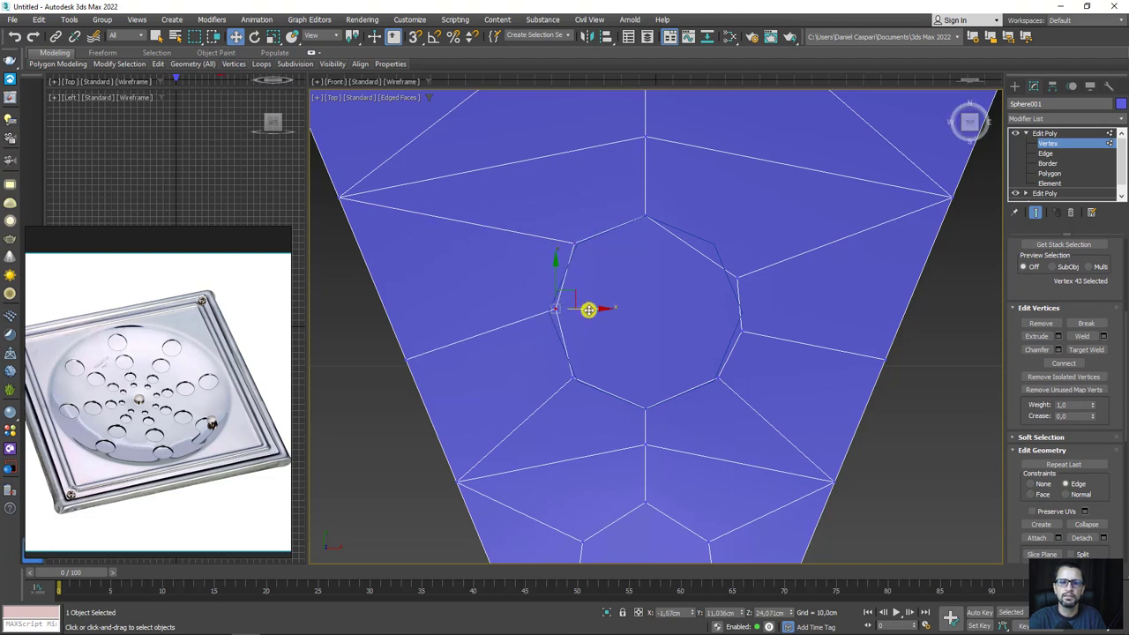
pyautogui.scroll(-2, 660, 253)
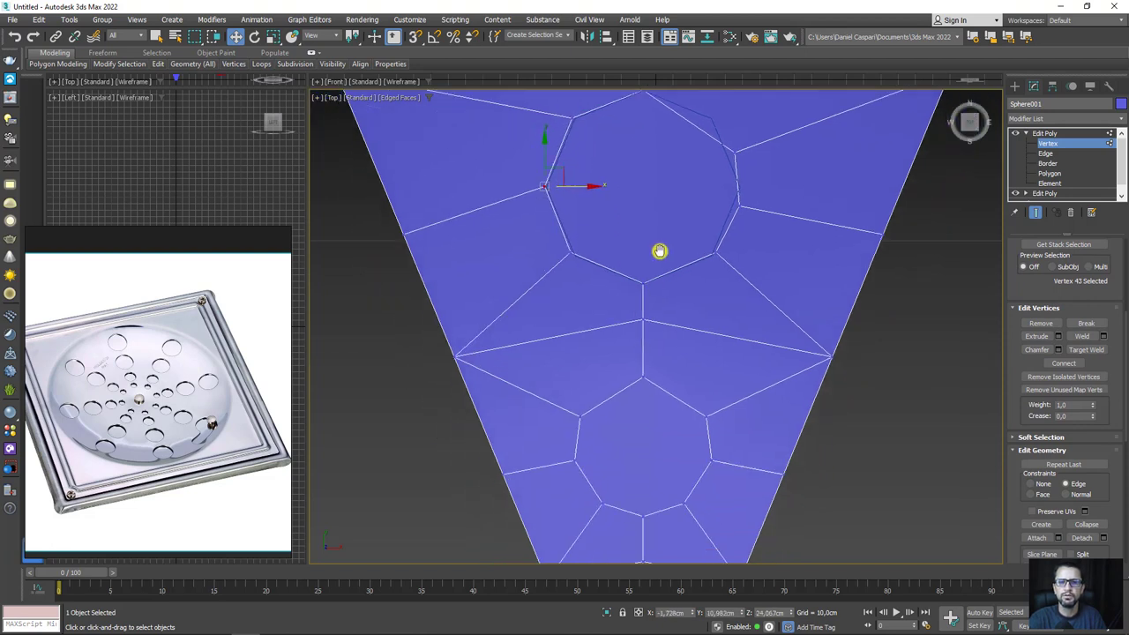
pyautogui.scroll(-2, 634, 285)
pyautogui.scroll(1, 650, 318)
pyautogui.scroll(1, 649, 317)
pyautogui.click(1039, 133)
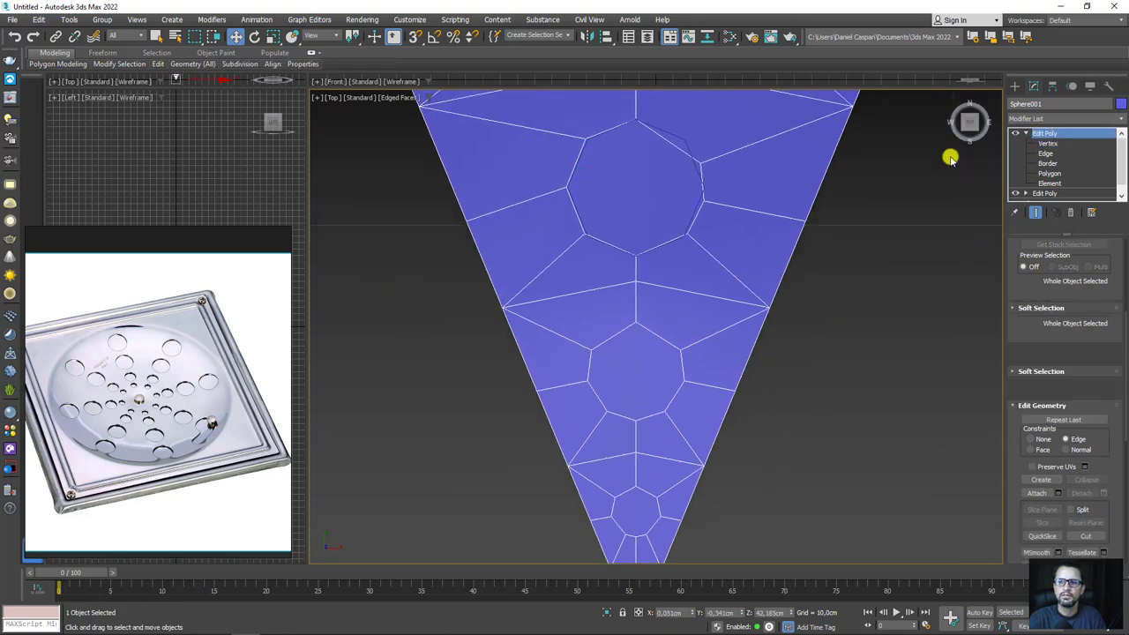
# - Move the guide circle down to the next polygon and set its radius to 1.276 cm
pyautogui.click(682, 141)
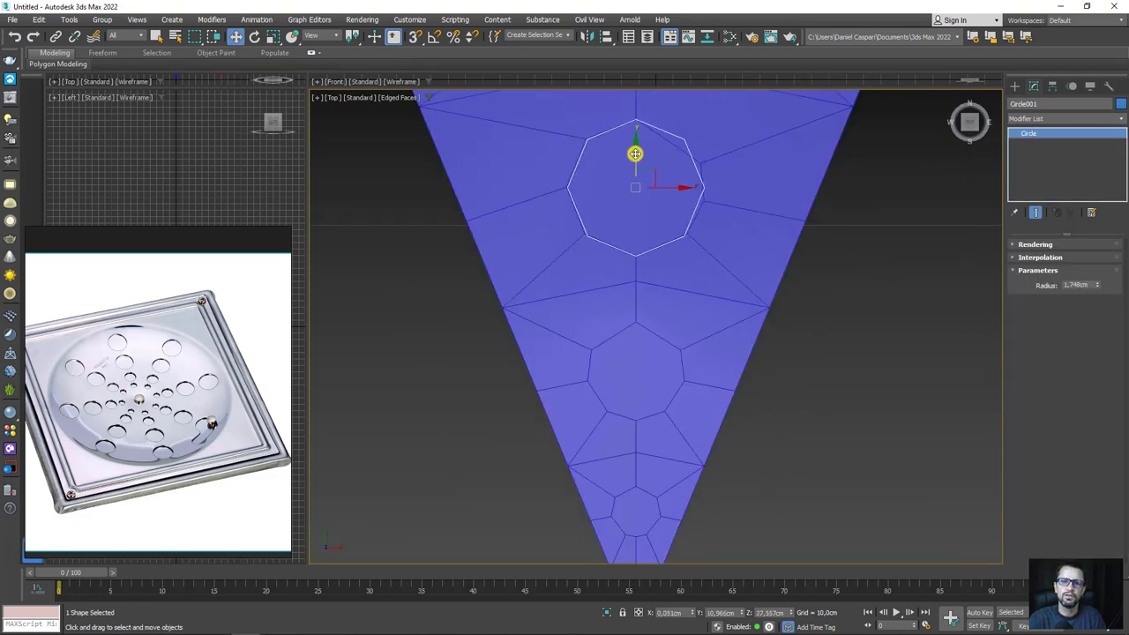
pyautogui.moveTo(635, 155)
pyautogui.mouseDown()
pyautogui.moveTo(624, 315)
pyautogui.moveTo(630, 332)
pyautogui.moveTo(682, 335)
pyautogui.mouseUp()
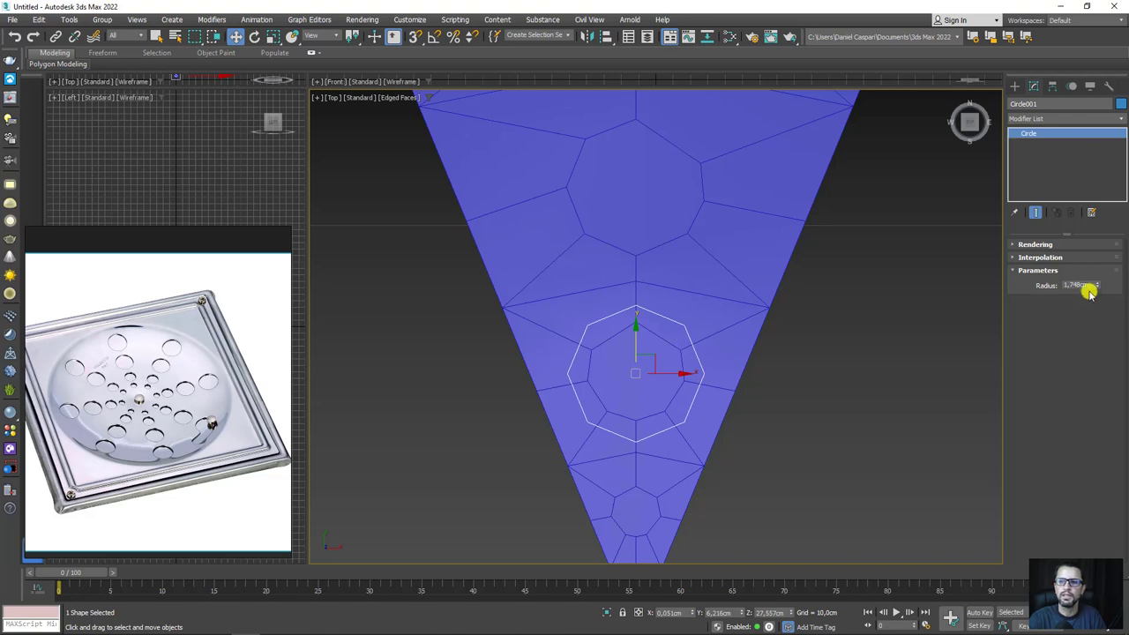
pyautogui.moveTo(1097, 286); pyautogui.dragTo(1093, 300)
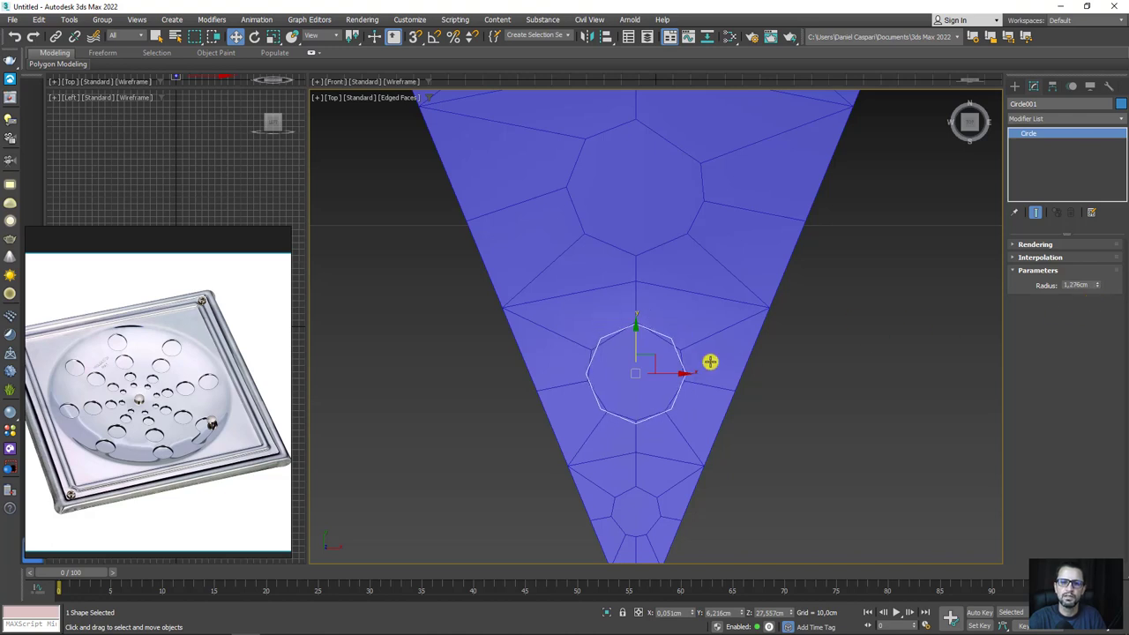
pyautogui.scroll(3, 710, 361)
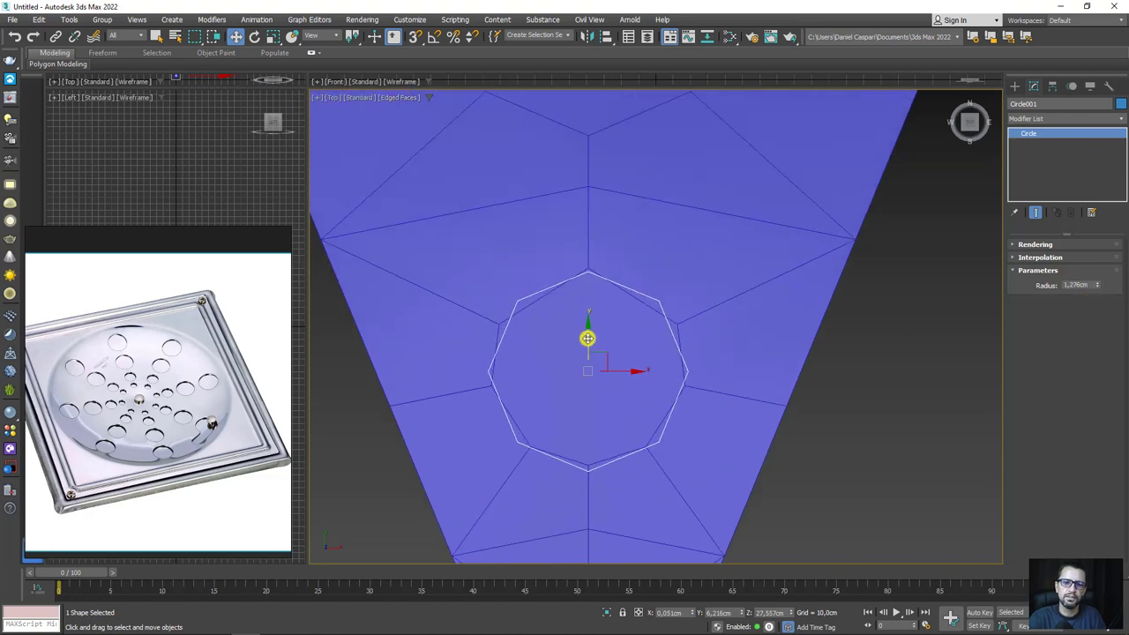
pyautogui.click(555, 353)
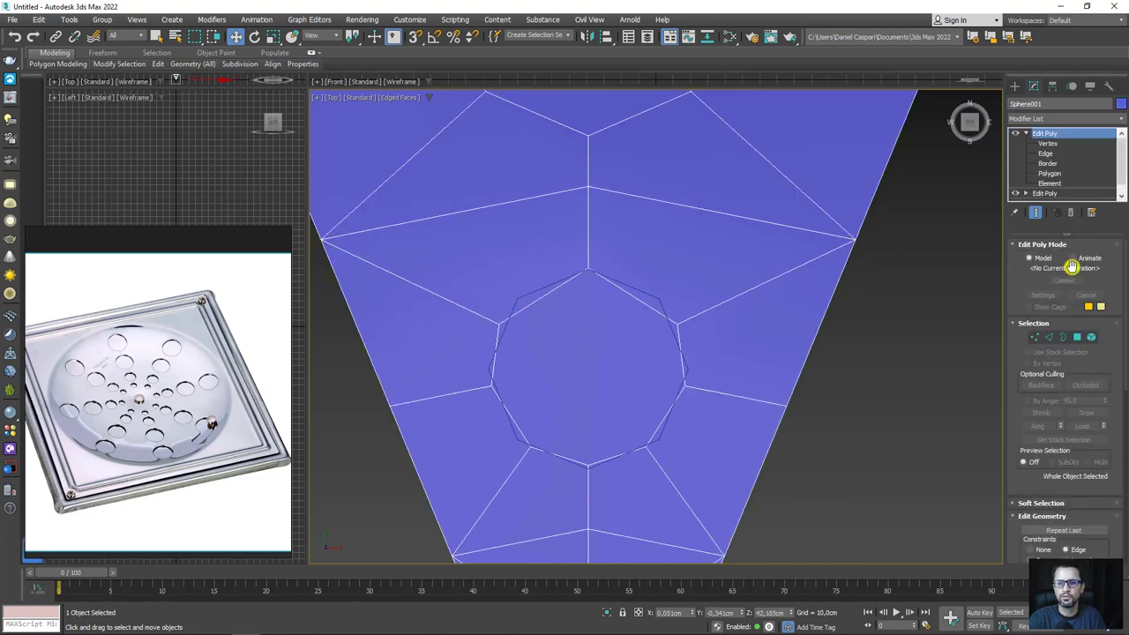
pyautogui.click(1039, 333)
# - Snap that hole's top-left, left, lower-left and bottom vertices onto the circle
pyautogui.click(507, 313)
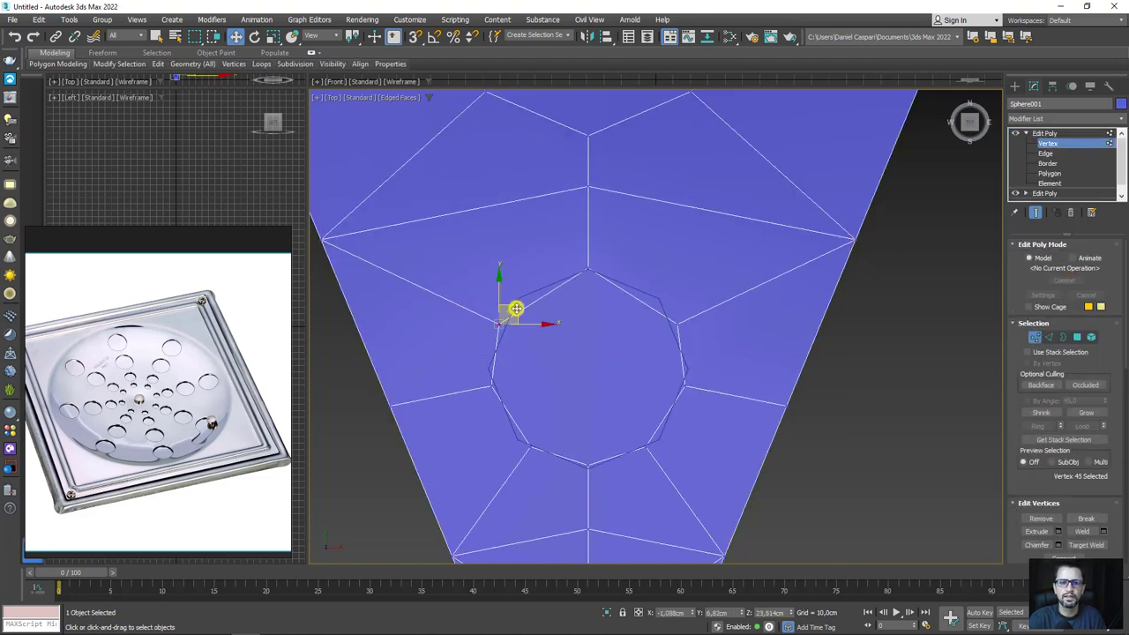
pyautogui.moveTo(537, 288); pyautogui.dragTo(545, 300)
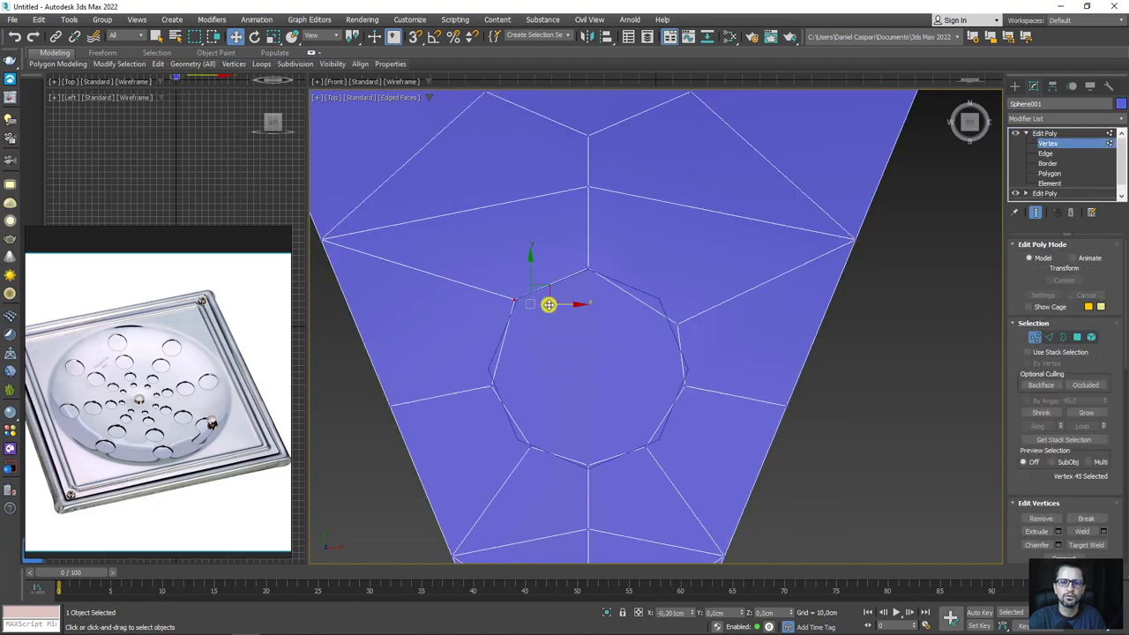
pyautogui.click(492, 368)
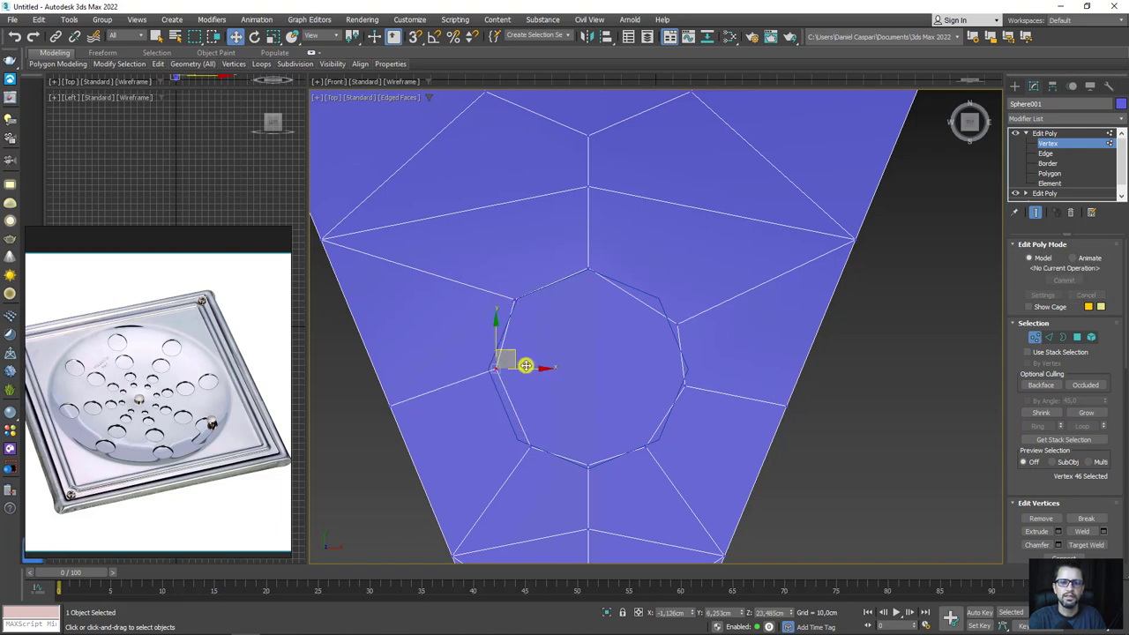
pyautogui.click(530, 447)
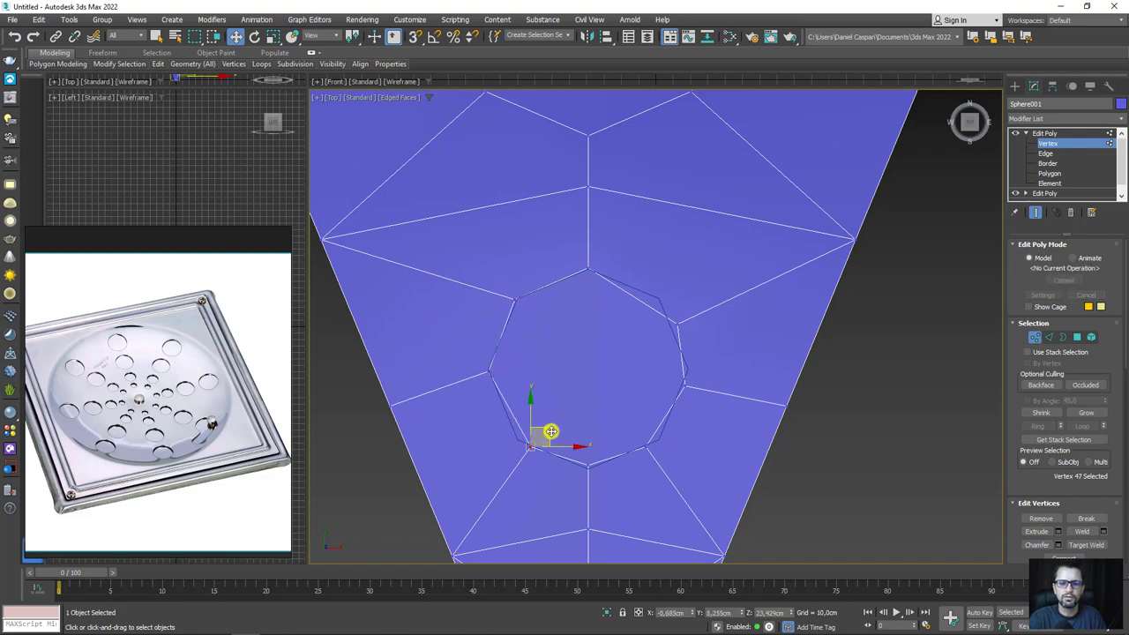
pyautogui.moveTo(547, 433); pyautogui.dragTo(531, 428)
pyautogui.click(589, 454)
pyautogui.moveTo(588, 454); pyautogui.dragTo(586, 433)
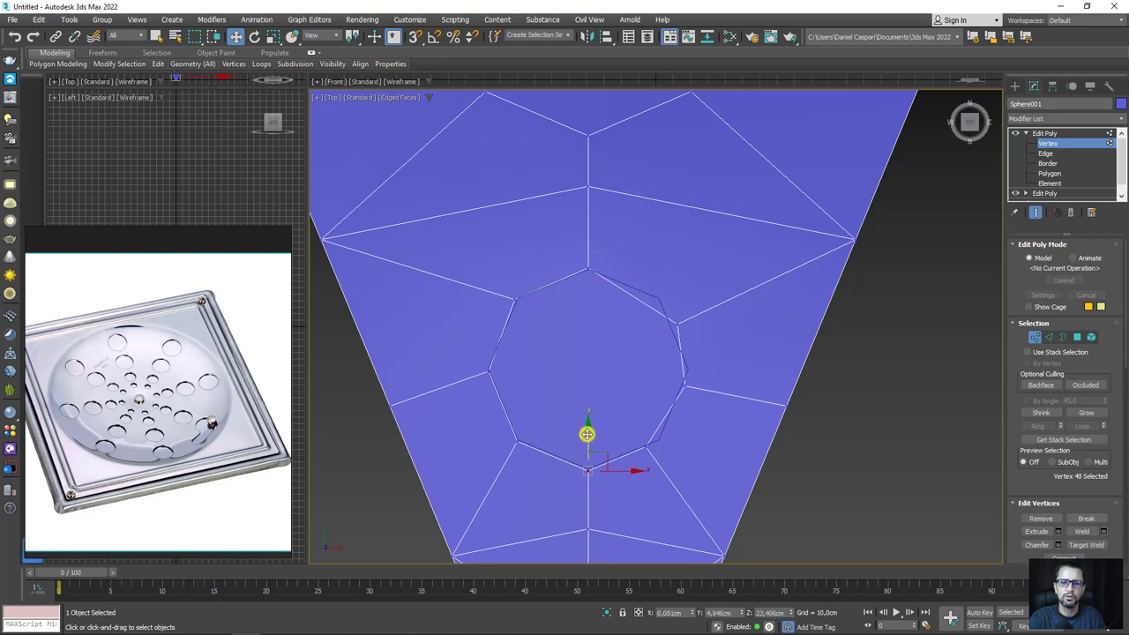
pyautogui.scroll(-3, 596, 363)
pyautogui.moveTo(595, 363); pyautogui.dragTo(599, 230, button='middle')
pyautogui.click(1052, 132)
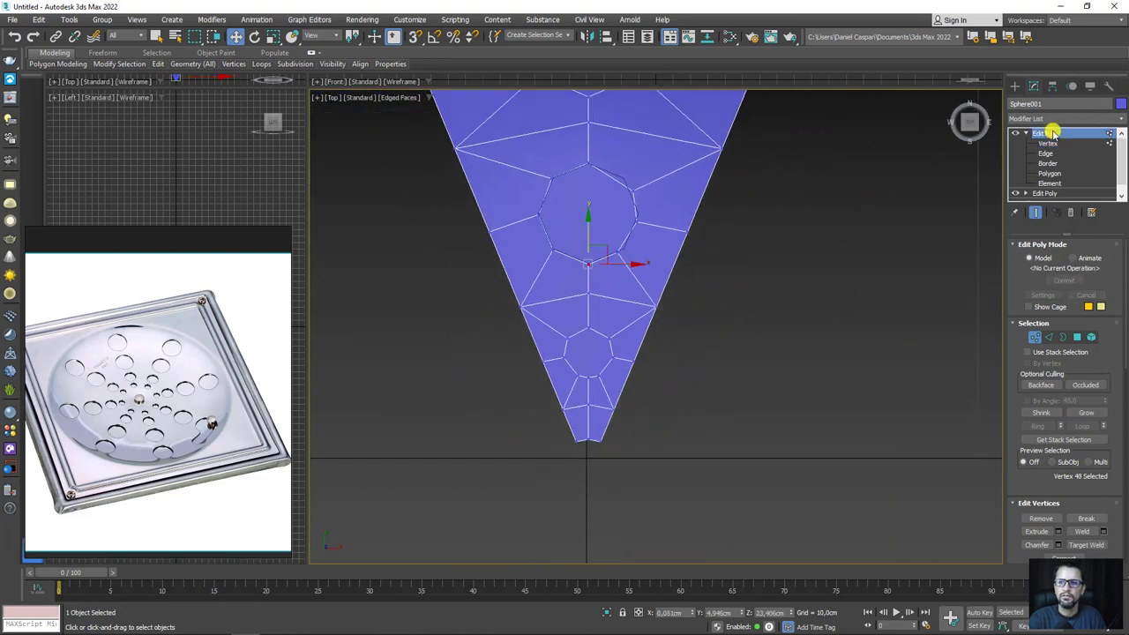
# - Move the guide circle near the wedge tip, centred on the polygon, with radius 0.655 cm
pyautogui.click(622, 177)
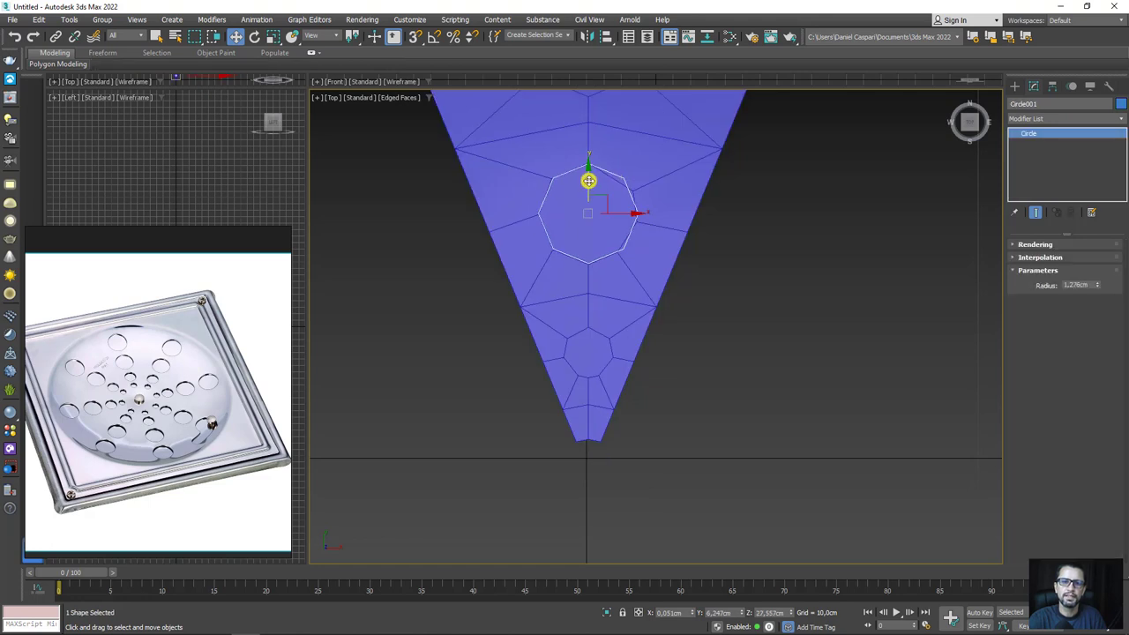
pyautogui.moveTo(588, 181); pyautogui.dragTo(589, 320)
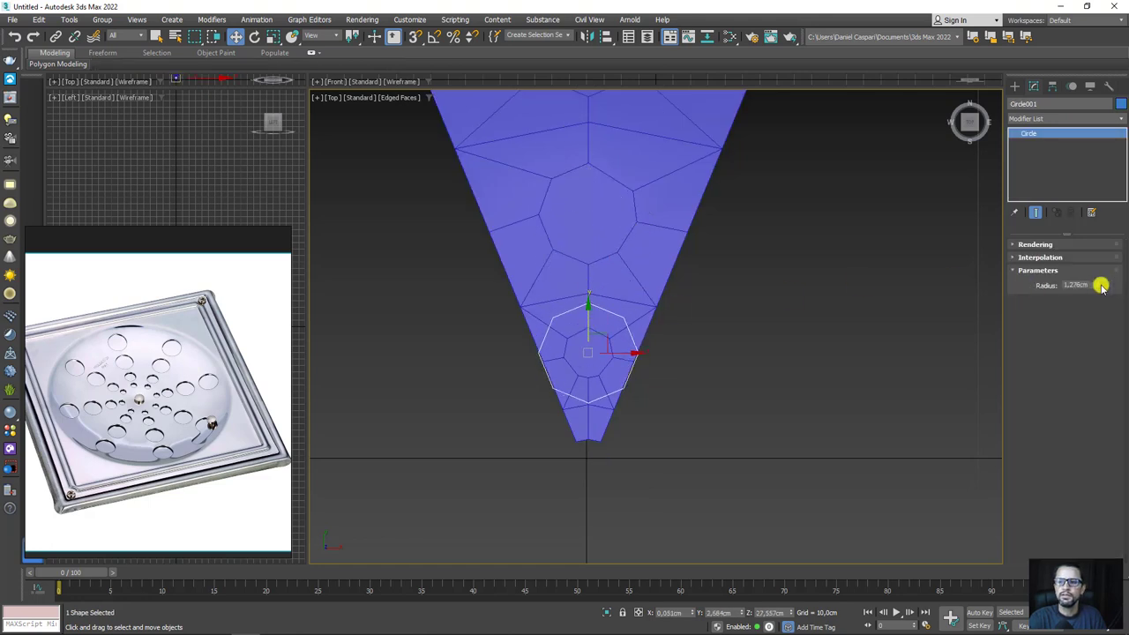
pyautogui.moveTo(1101, 287); pyautogui.dragTo(1092, 311)
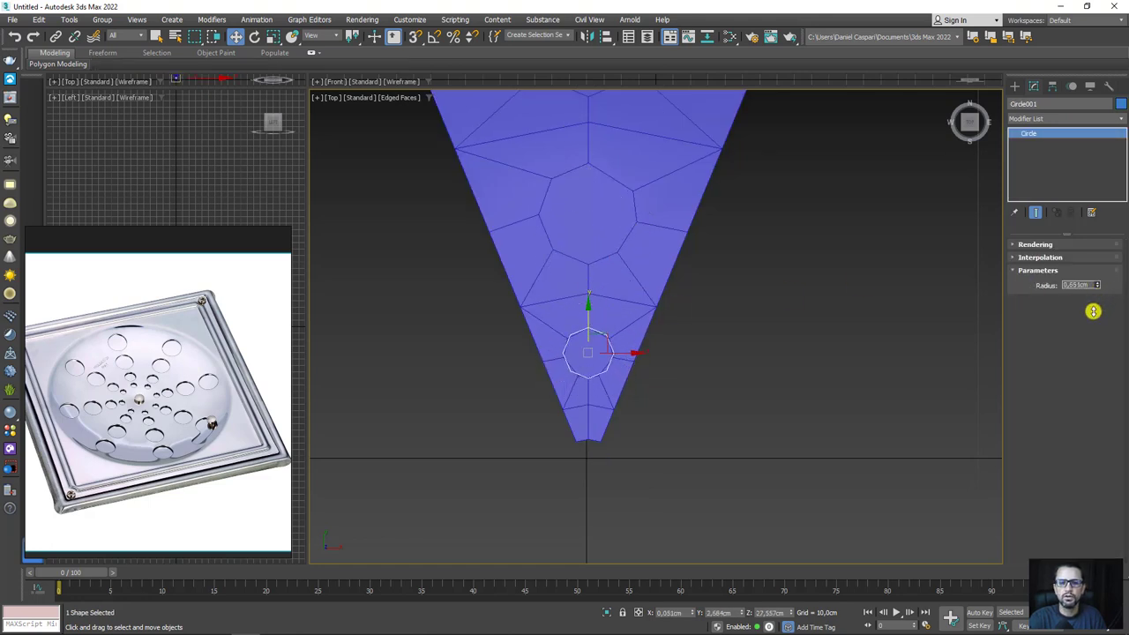
pyautogui.scroll(5, 589, 359)
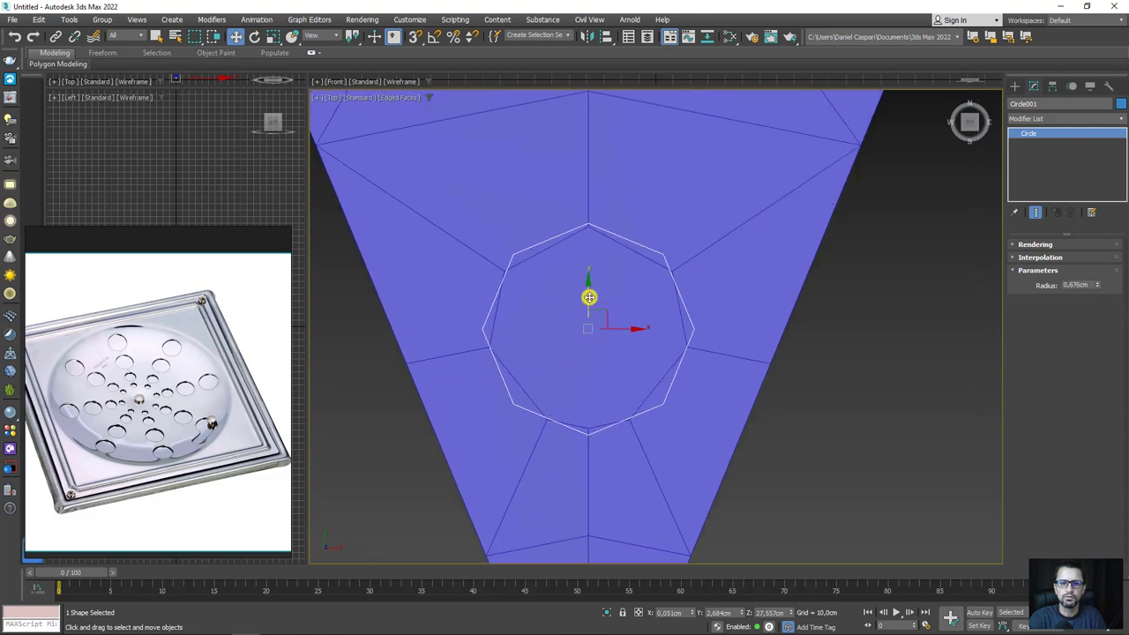
pyautogui.moveTo(589, 298); pyautogui.dragTo(586, 300)
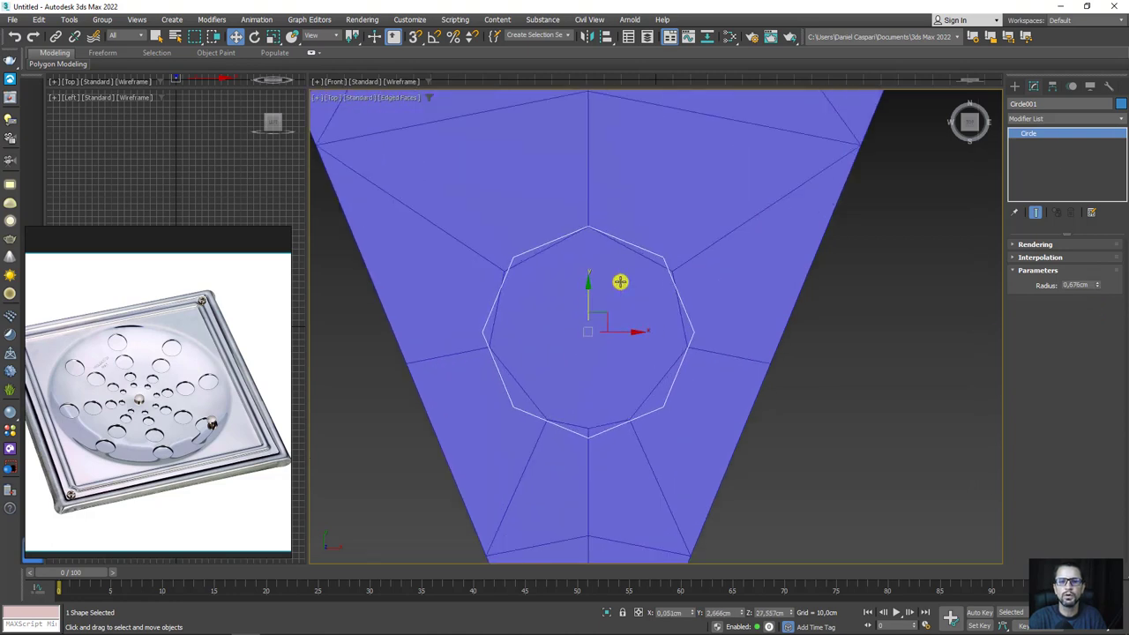
pyautogui.click(620, 281)
pyautogui.click(1031, 336)
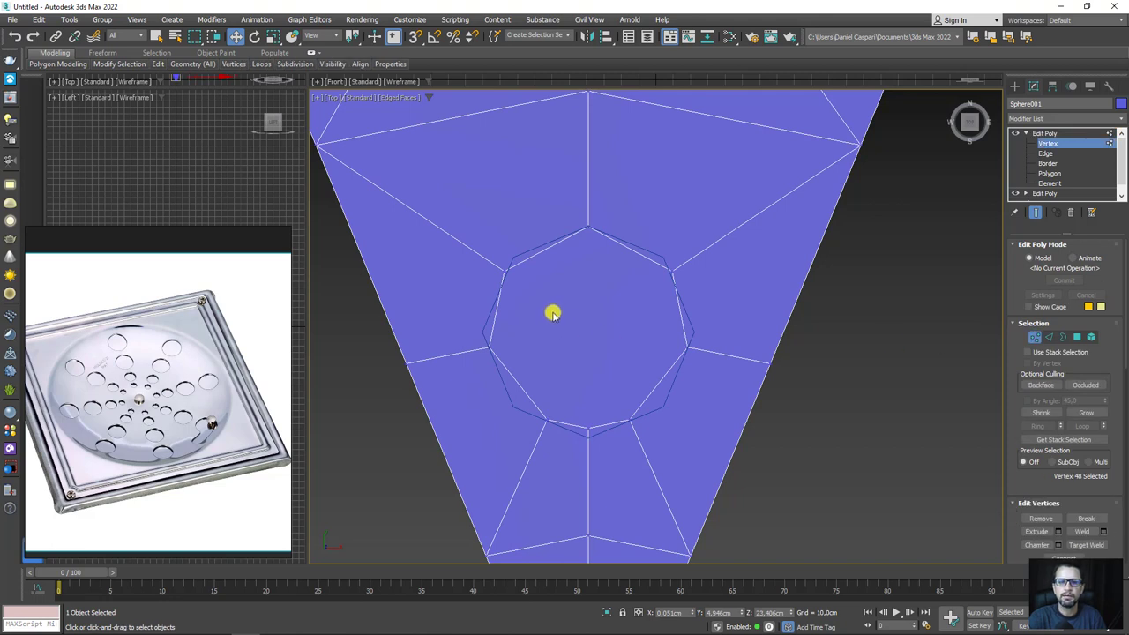
# - Snap the small hole's top-left, left, lower-left and bottom vertices onto the circle
pyautogui.click(504, 262)
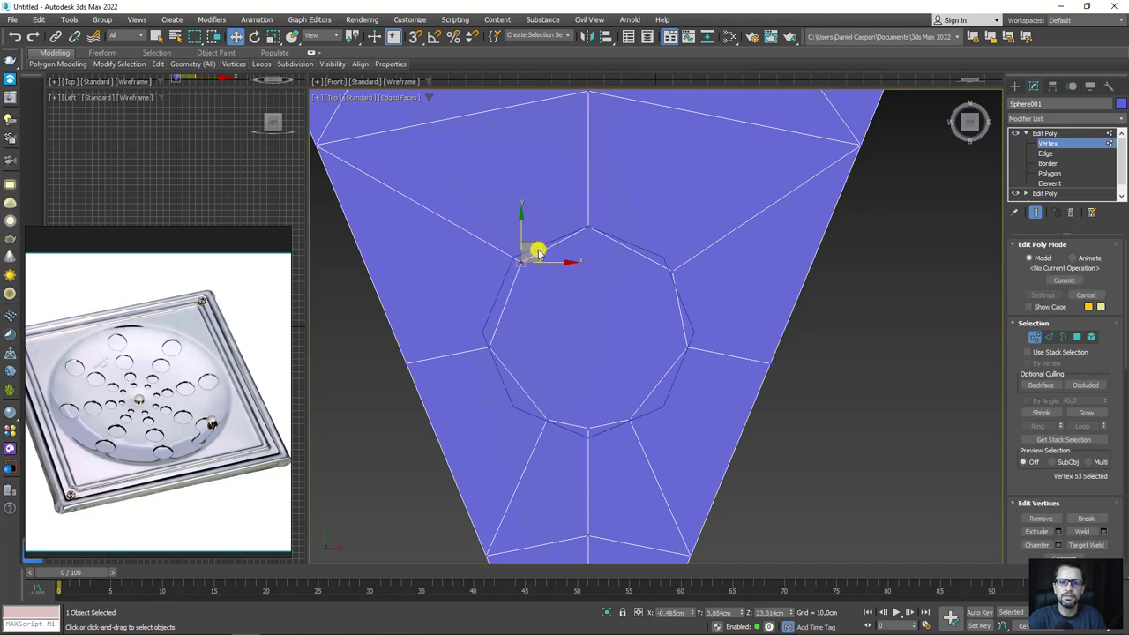
pyautogui.moveTo(533, 251); pyautogui.dragTo(539, 244)
pyautogui.click(492, 332)
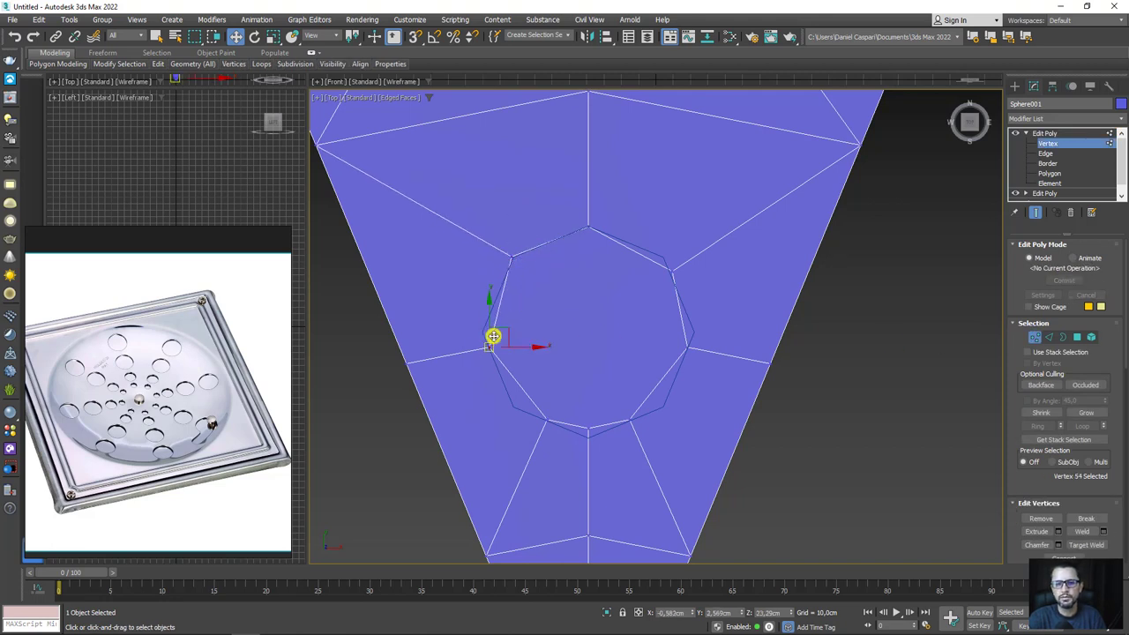
pyautogui.moveTo(501, 330)
pyautogui.mouseDown()
pyautogui.moveTo(514, 310)
pyautogui.moveTo(499, 321)
pyautogui.mouseUp()
pyautogui.click(542, 421)
pyautogui.moveTo(564, 398)
pyautogui.mouseDown()
pyautogui.moveTo(532, 385)
pyautogui.moveTo(534, 368)
pyautogui.moveTo(525, 386)
pyautogui.mouseUp()
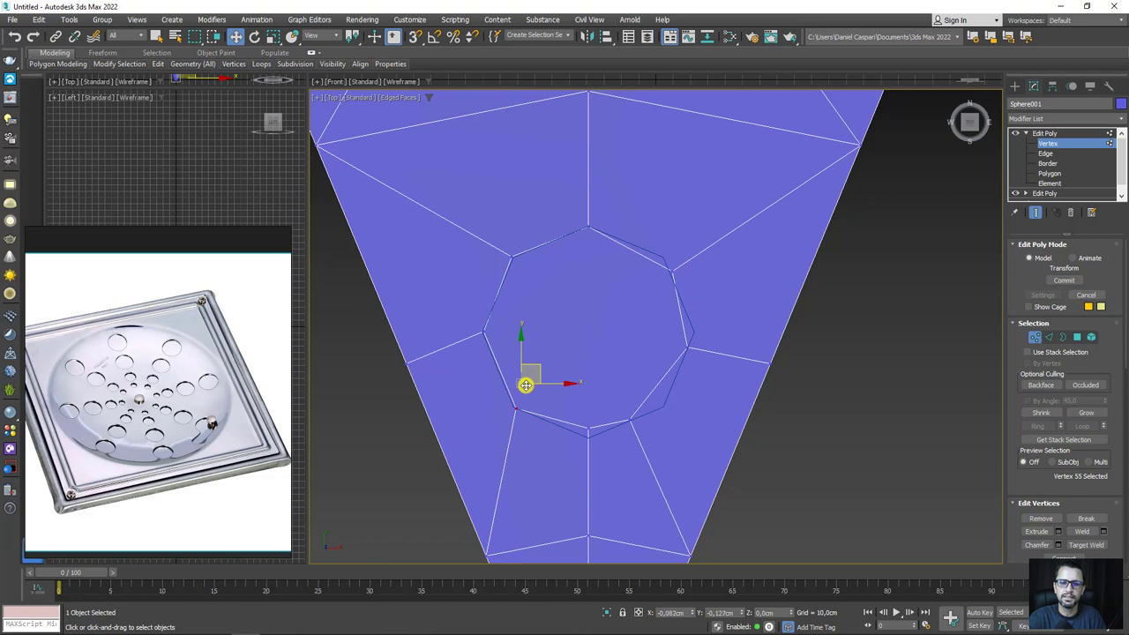
pyautogui.click(588, 430)
pyautogui.moveTo(588, 396); pyautogui.dragTo(588, 403)
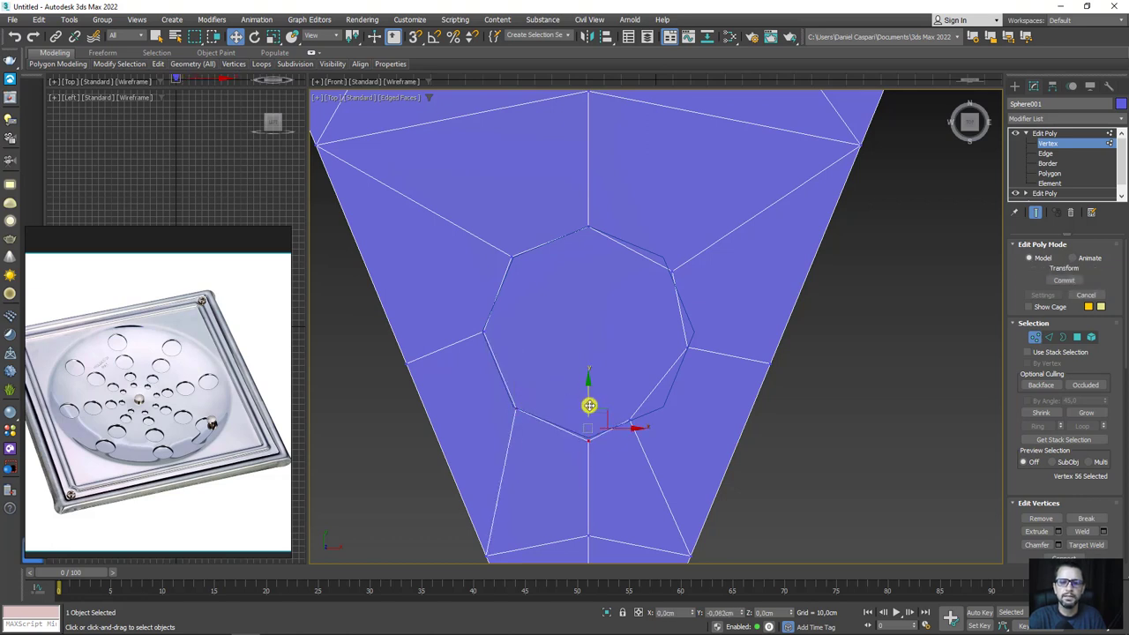
# - Move the pair of edge vertices below the small hole together
pyautogui.scroll(-3, 594, 396)
pyautogui.scroll(2, 607, 448)
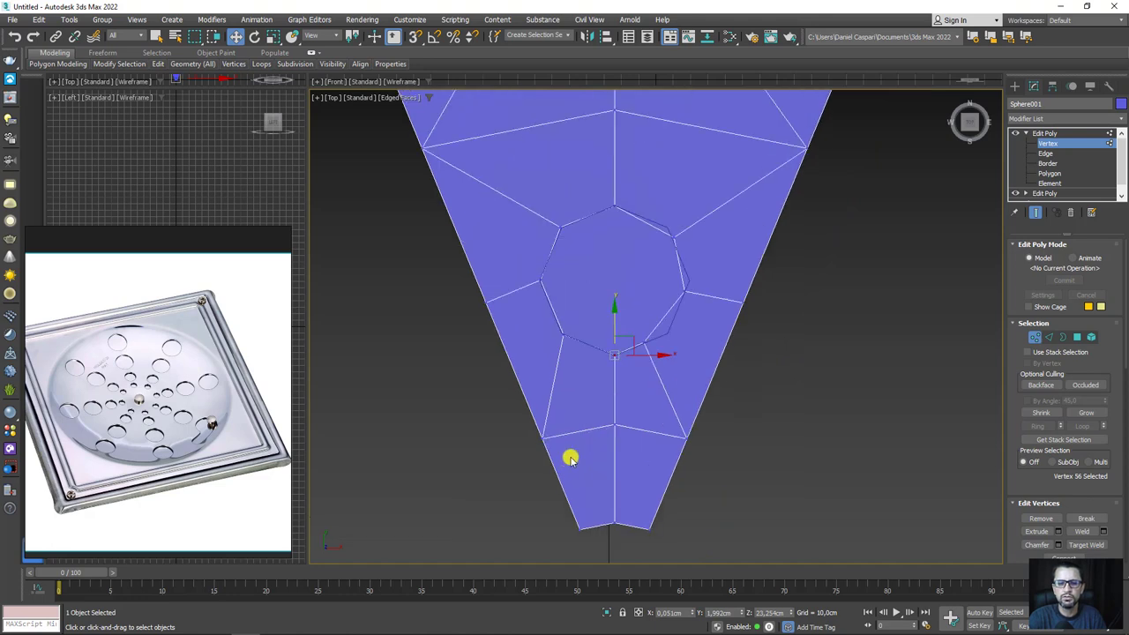
pyautogui.click(551, 422)
pyautogui.keyDown('ctrl'); pyautogui.click(685, 435); pyautogui.keyUp('ctrl')
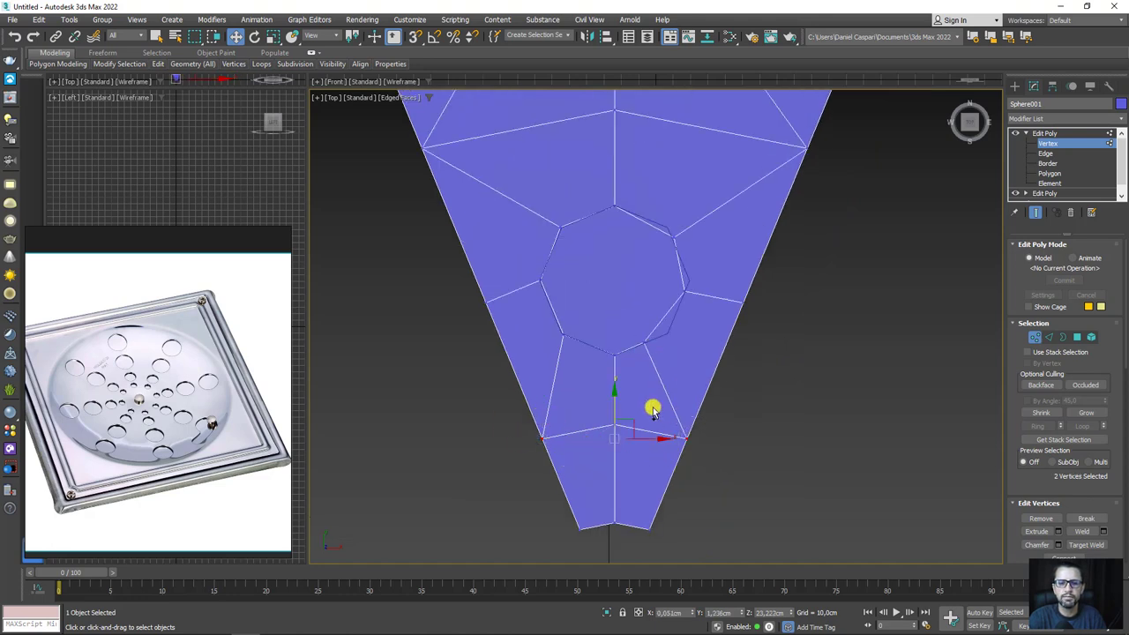
pyautogui.moveTo(615, 404); pyautogui.dragTo(612, 394)
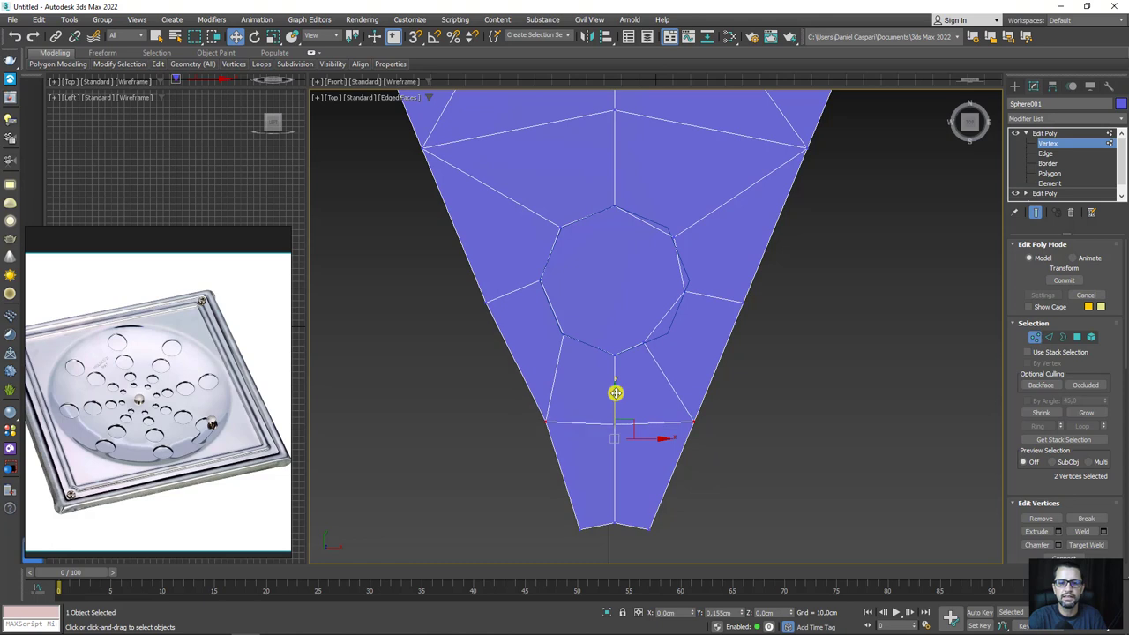
# - Add a Symmetry modifier to the wedge, mirrored across X with the flip option on
pyautogui.click(1043, 133)
pyautogui.scroll(-2, 680, 320)
pyautogui.scroll(-2, 682, 287)
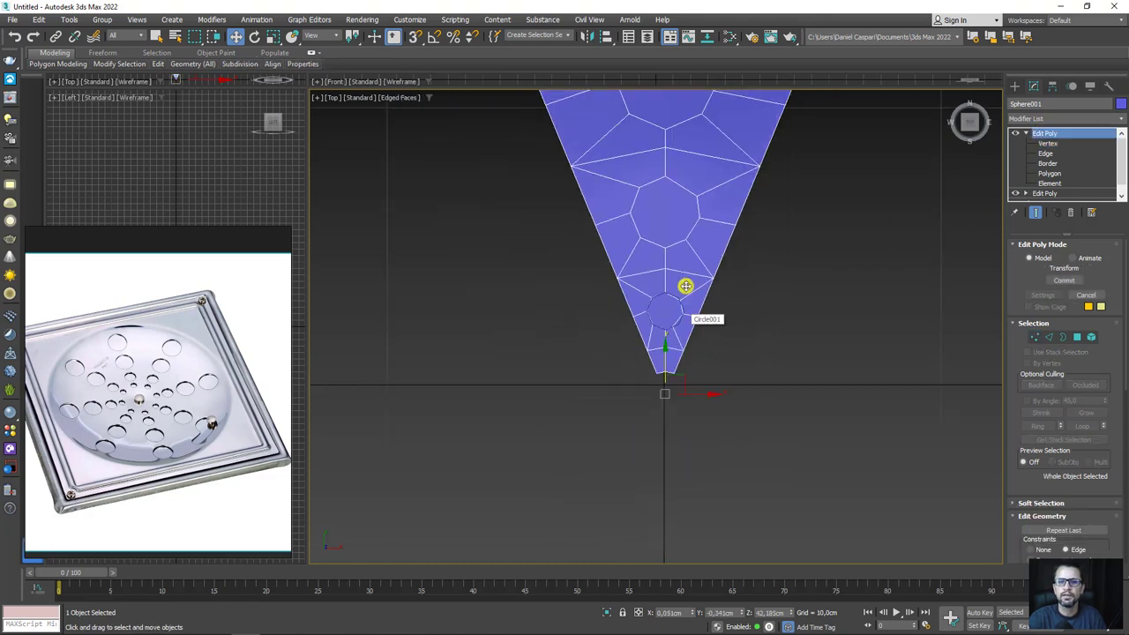
pyautogui.moveTo(683, 288); pyautogui.dragTo(632, 365, button='middle')
pyautogui.scroll(-2, 632, 365)
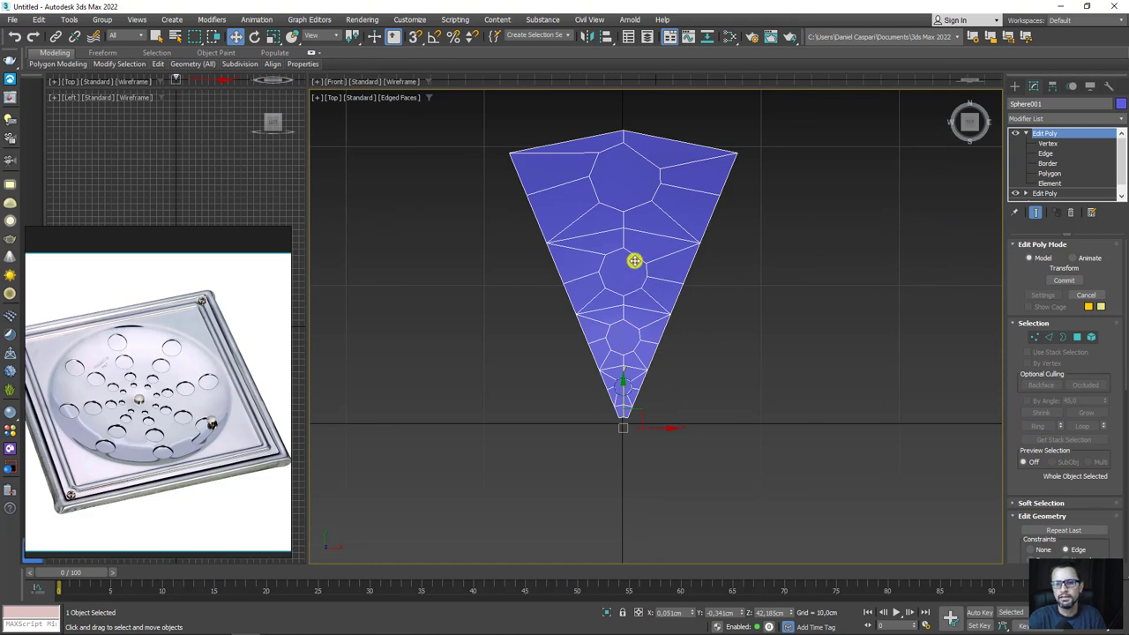
pyautogui.scroll(3, 632, 167)
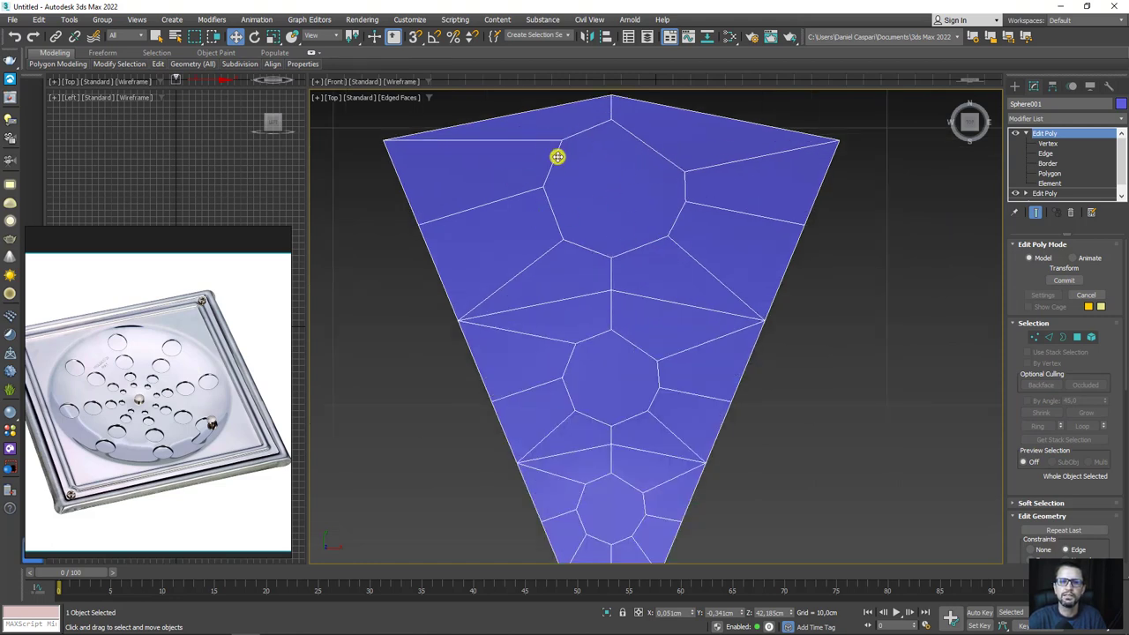
pyautogui.scroll(-2, 589, 182)
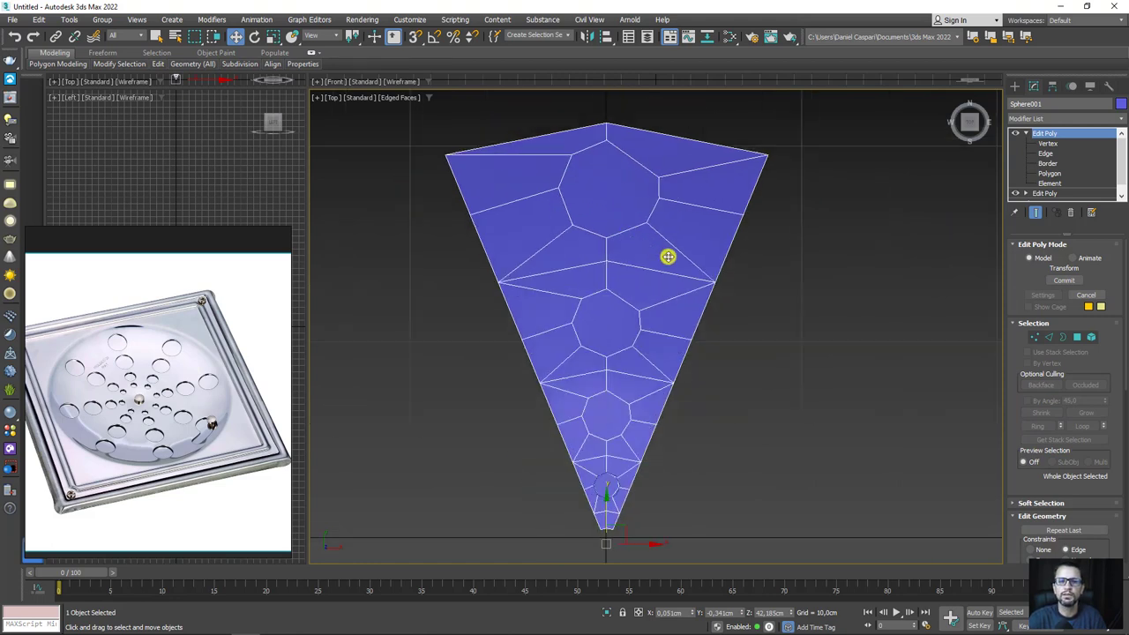
pyautogui.click(1115, 121)
pyautogui.moveTo(1121, 167); pyautogui.dragTo(1102, 453)
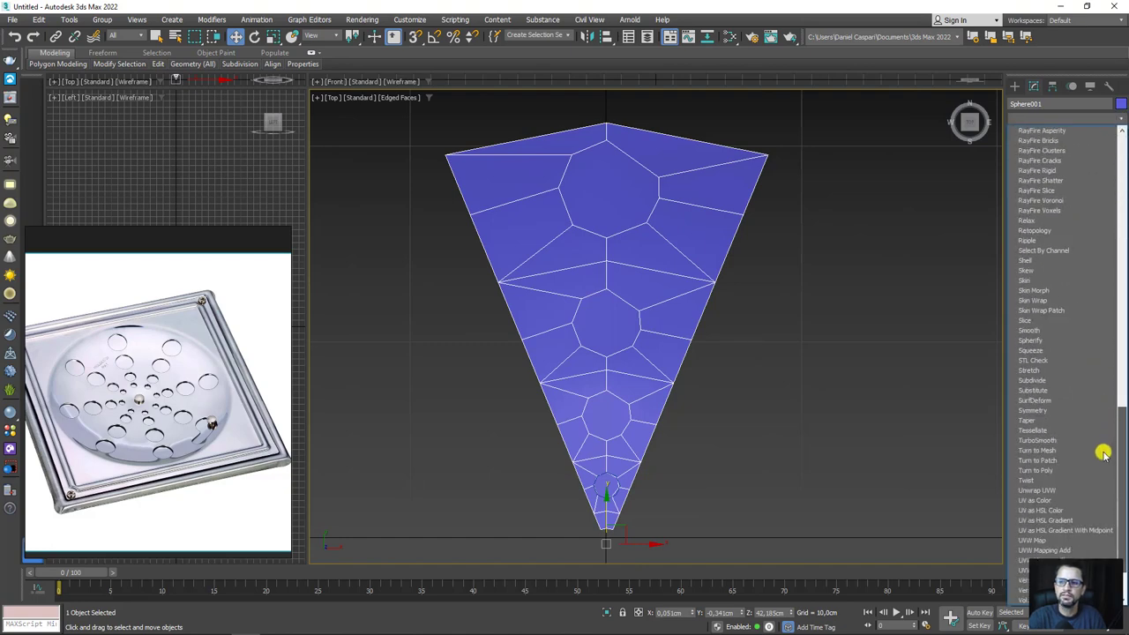
pyautogui.scroll(-1, 1085, 441)
pyautogui.click(1046, 381)
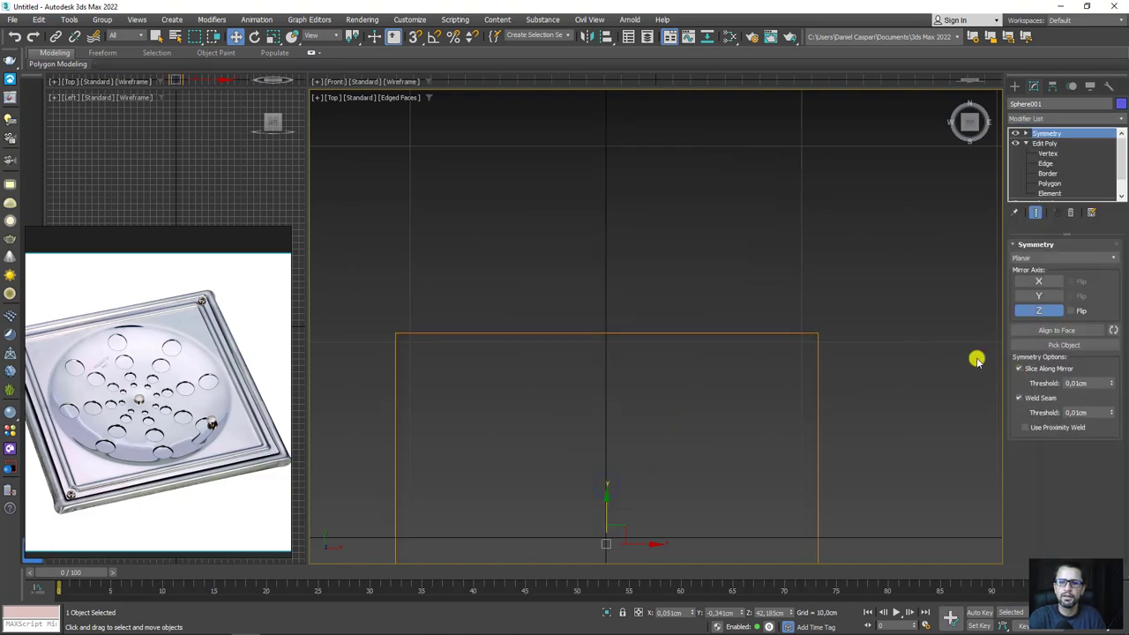
pyautogui.click(1038, 296)
pyautogui.click(1038, 281)
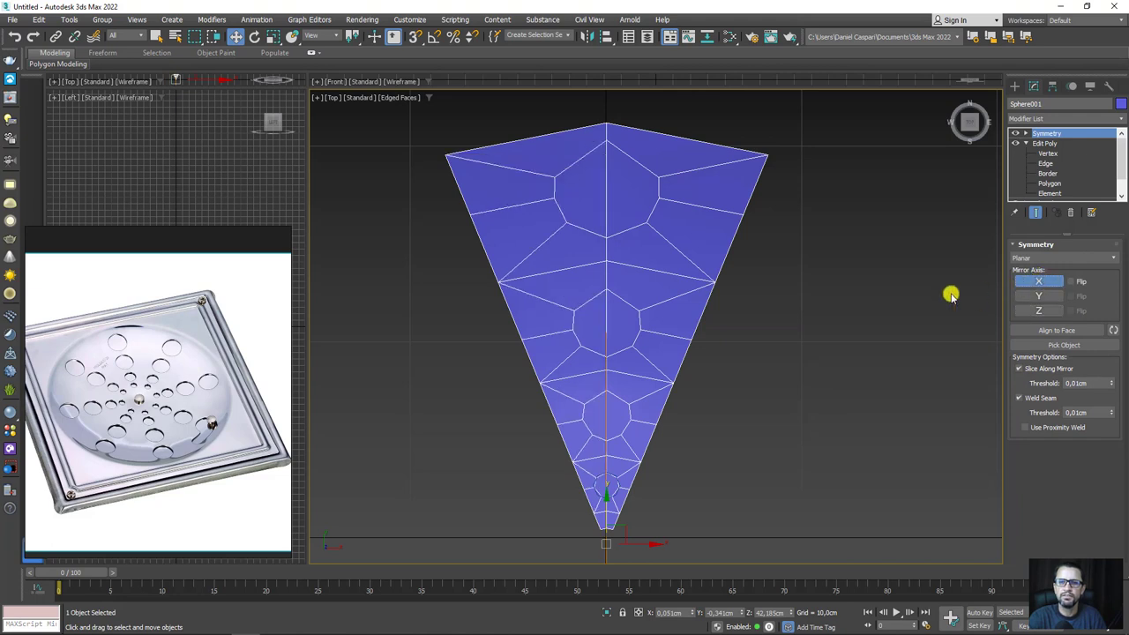
pyautogui.click(1071, 282)
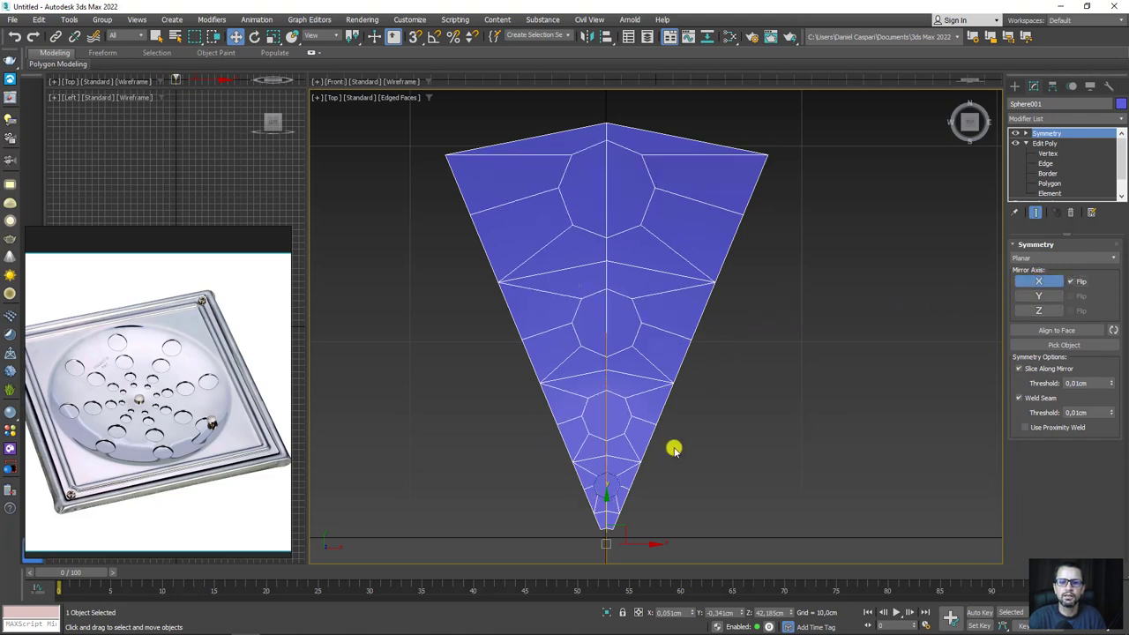
# - Stack a new Edit Poly modifier above the Symmetry modifier
pyautogui.click(1118, 120)
pyautogui.scroll(-5, 1050, 353)
pyautogui.scroll(-3, 1040, 363)
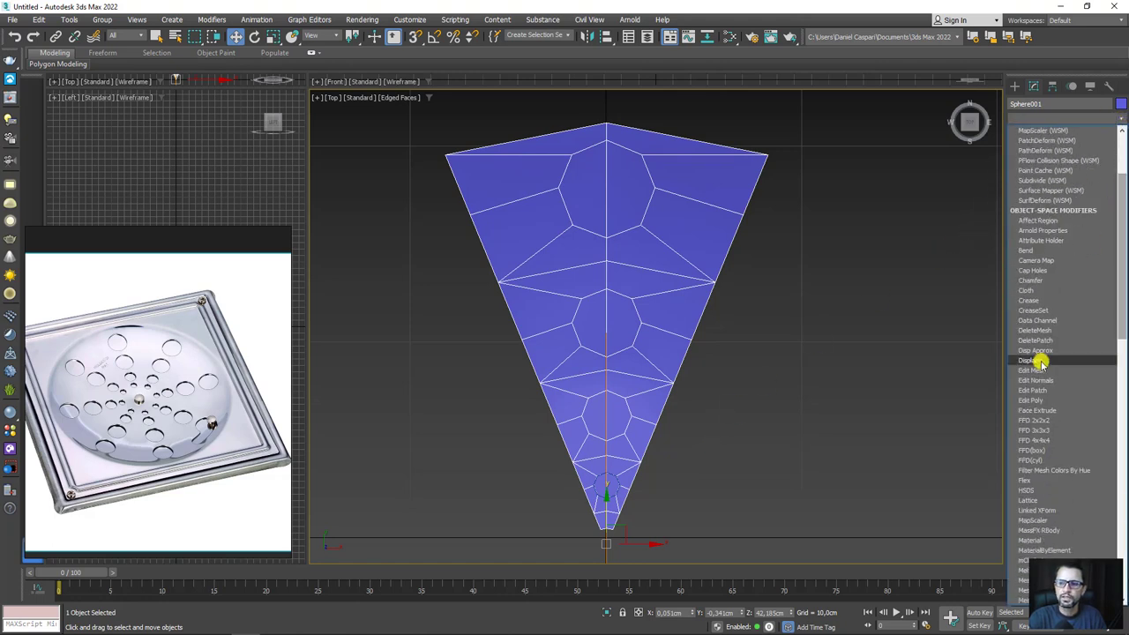
pyautogui.click(1036, 399)
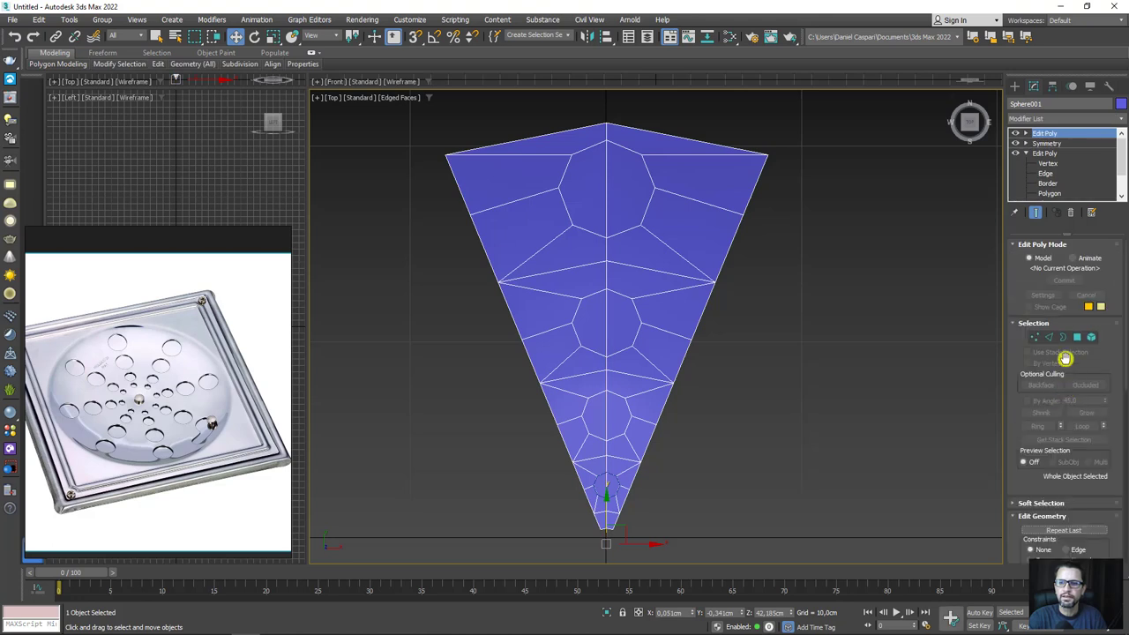
# - In Polygon mode, select both halves of each of the four octagons and delete them
pyautogui.click(1077, 337)
pyautogui.click(629, 185)
pyautogui.press('Delete')
pyautogui.click(590, 196)
pyautogui.press('Delete')
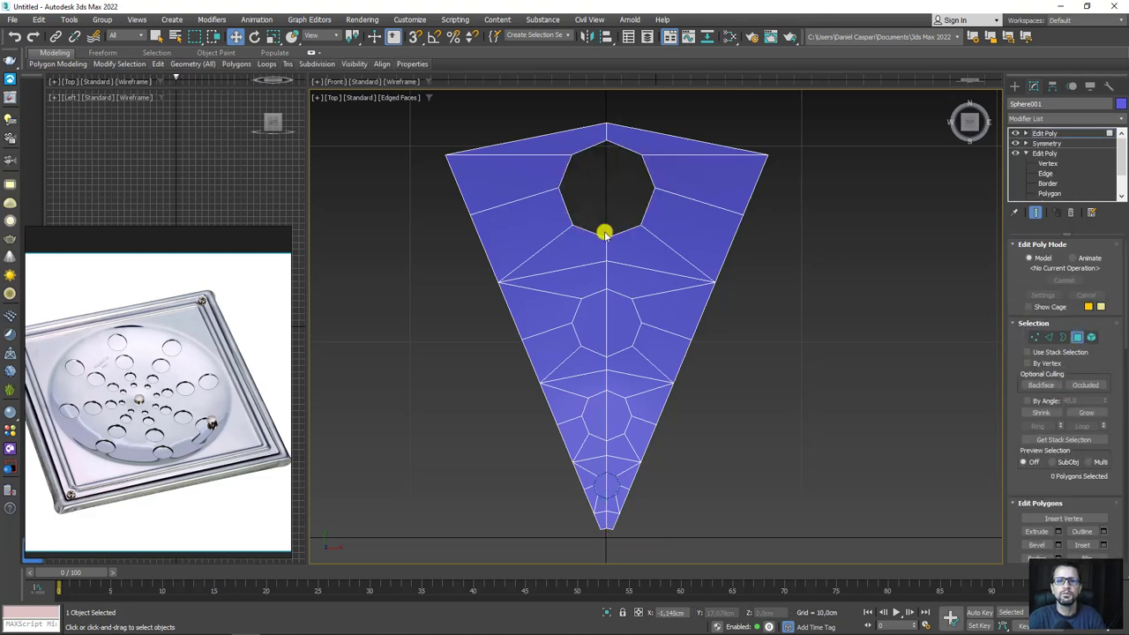
pyautogui.click(617, 319)
pyautogui.press('Delete')
pyautogui.click(585, 326)
pyautogui.press('Delete')
pyautogui.click(613, 409)
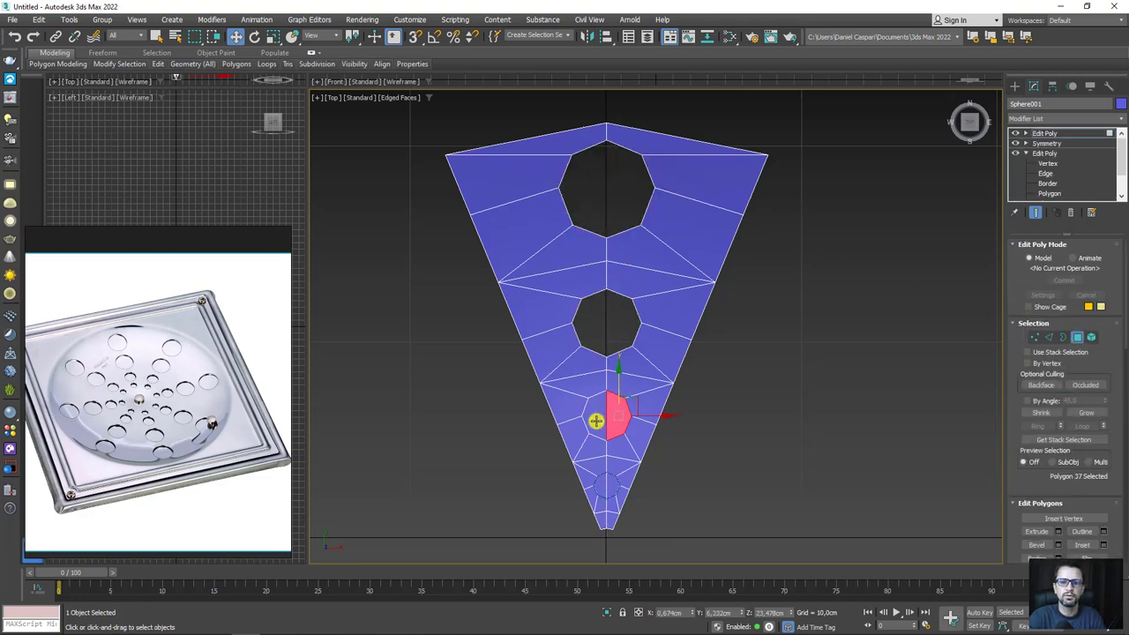
pyautogui.press('Delete')
pyautogui.click(596, 421)
pyautogui.press('Delete')
pyautogui.click(612, 483)
pyautogui.press('Delete')
pyautogui.click(597, 481)
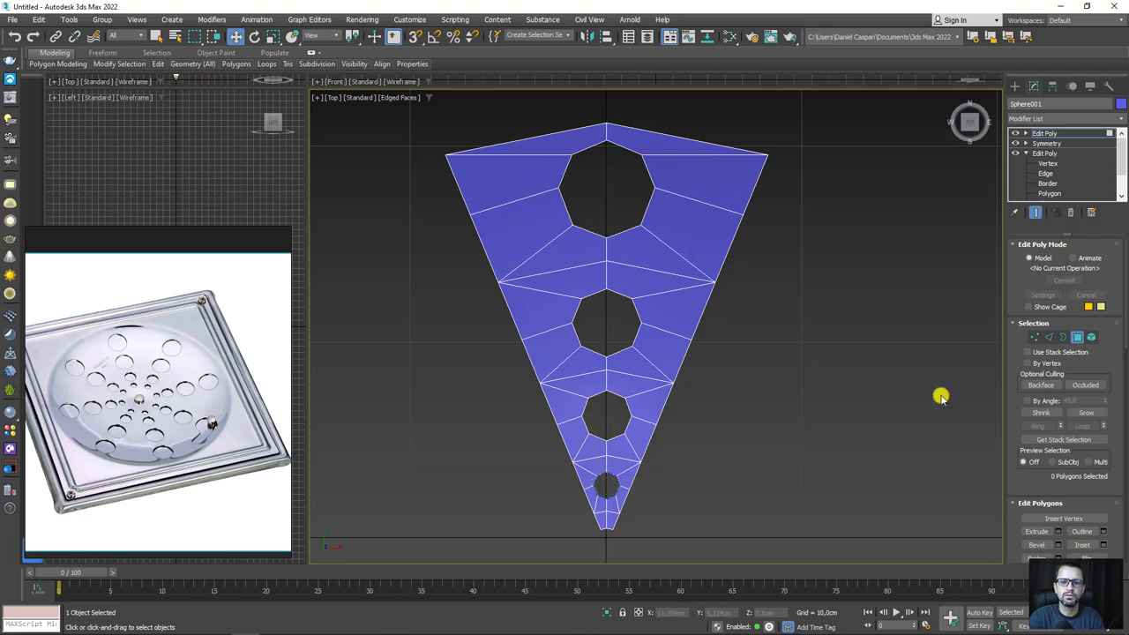
# - Move Circle001 off to the right of the wedge and reselect Sphere001
pyautogui.click(1048, 133)
pyautogui.moveTo(716, 465); pyautogui.dragTo(579, 498)
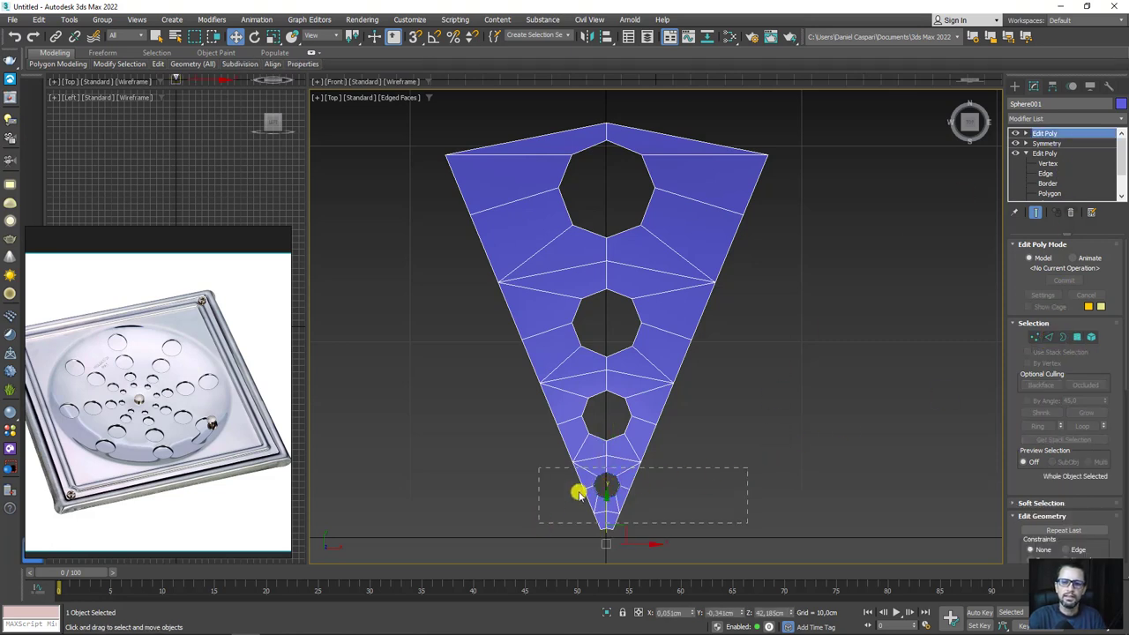
pyautogui.click(620, 484)
pyautogui.moveTo(650, 488); pyautogui.dragTo(737, 485)
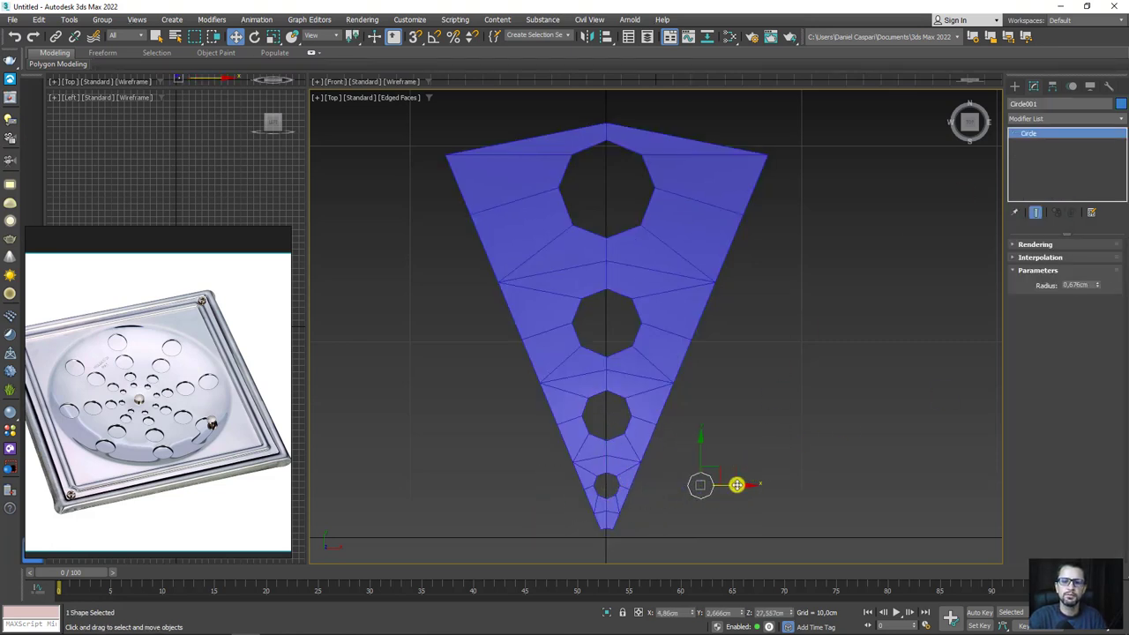
pyautogui.click(698, 481)
pyautogui.moveTo(768, 327); pyautogui.dragTo(638, 408)
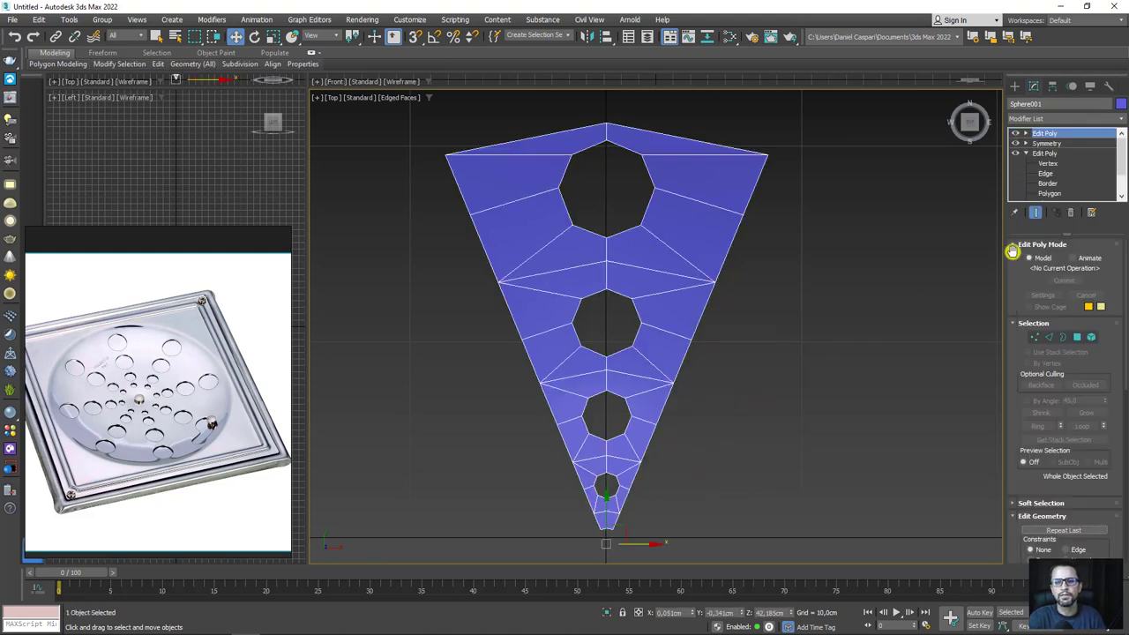
# - Select all four octagonal hole borders and cap them with polygons
pyautogui.click(1061, 336)
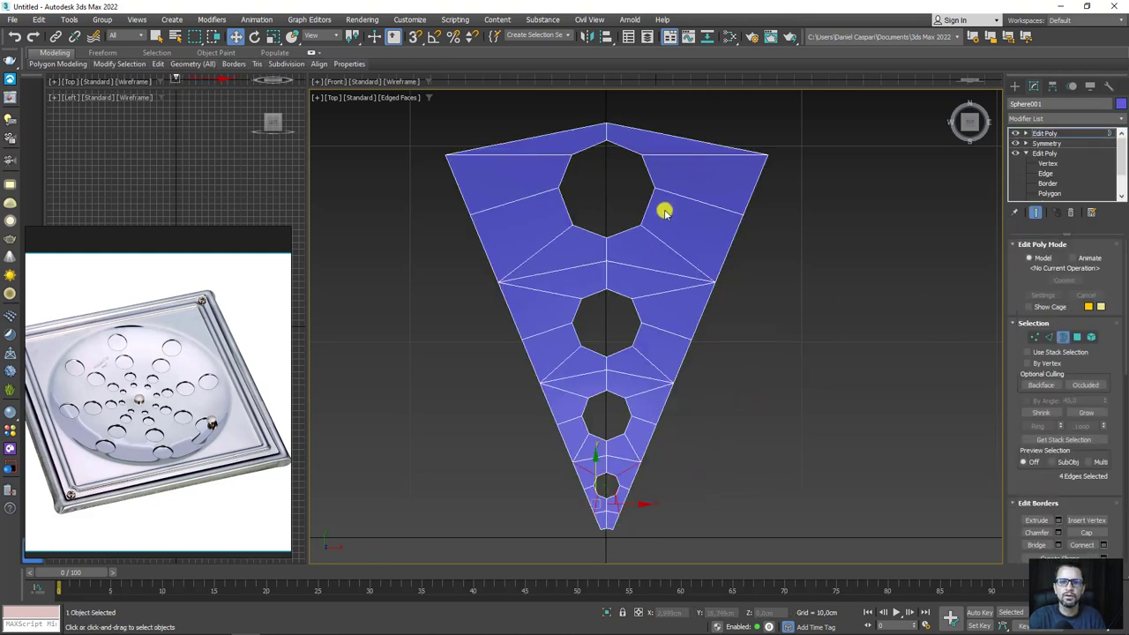
pyautogui.moveTo(624, 278); pyautogui.dragTo(598, 204)
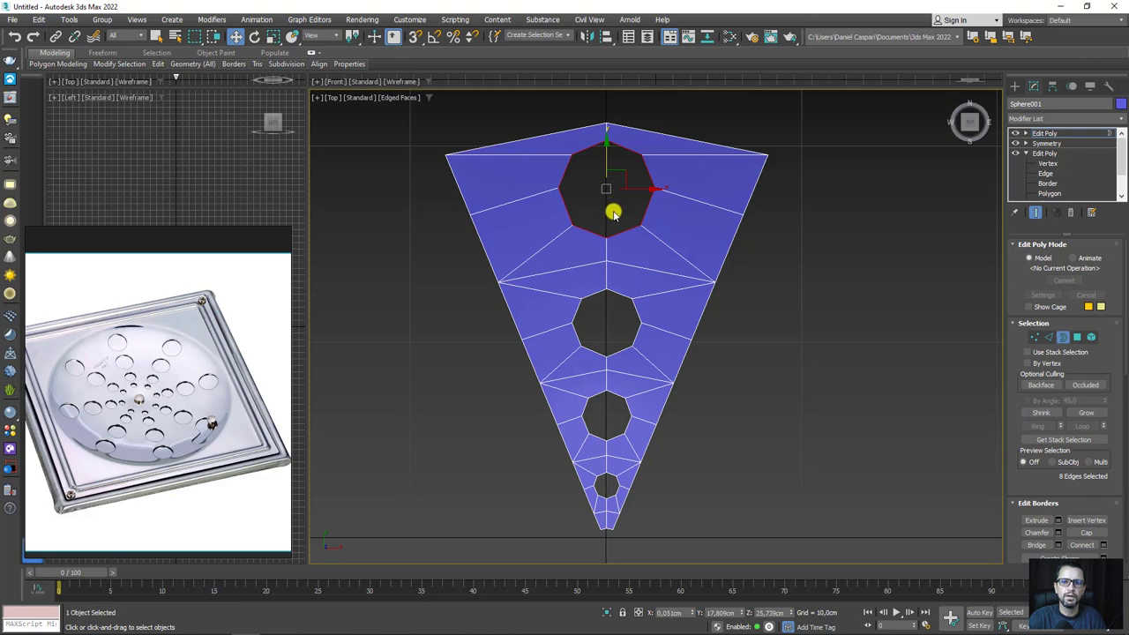
pyautogui.hotkey('ctrl', 'a')
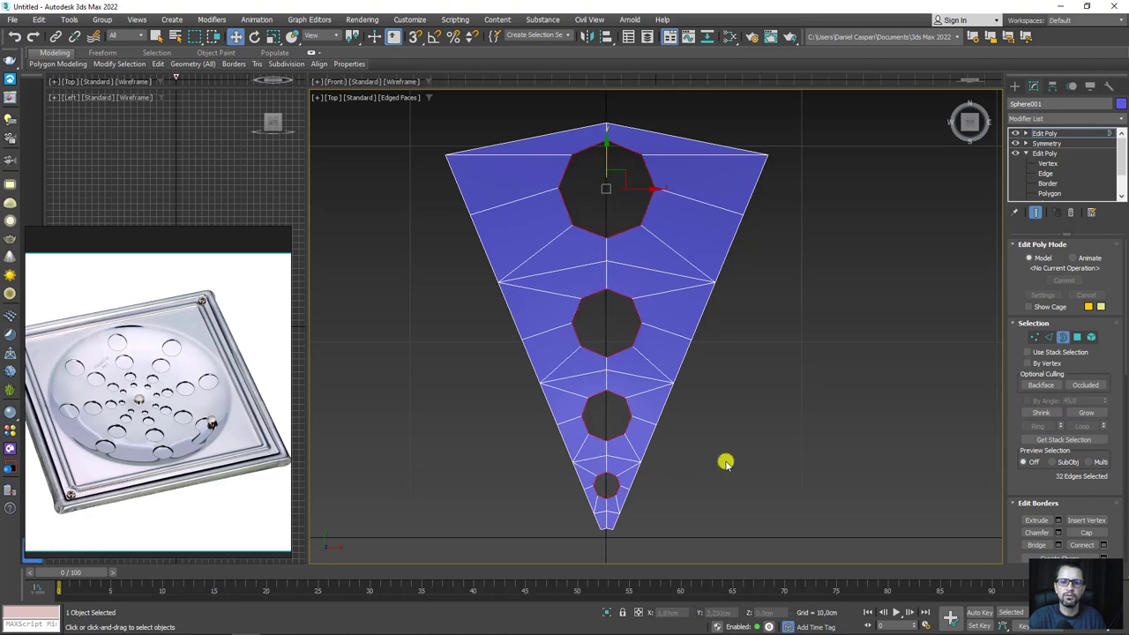
pyautogui.scroll(-3, 1042, 491)
pyautogui.click(1086, 377)
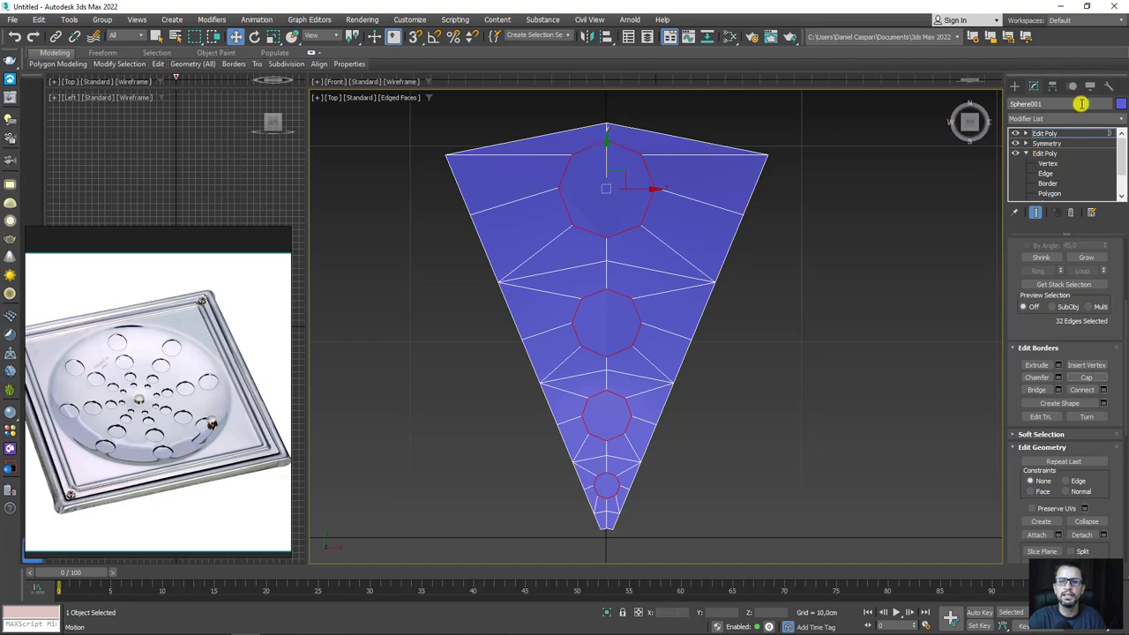
# - Select the octagon caps and inset them by about 0.085 cm
pyautogui.click(1026, 133)
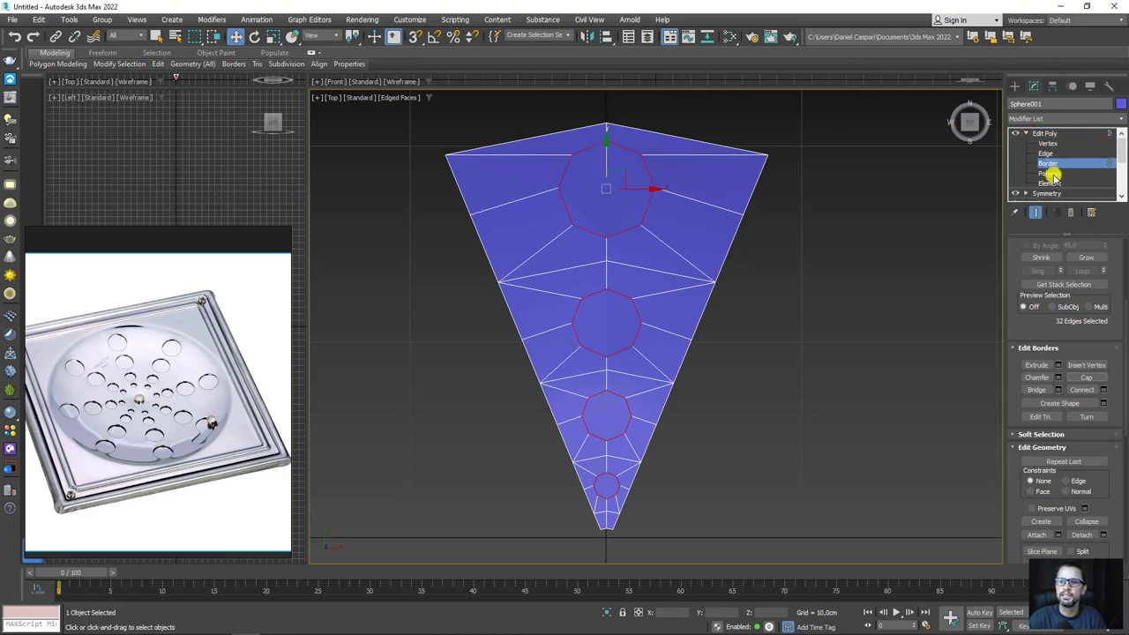
pyautogui.click(1050, 173)
pyautogui.click(617, 212)
pyautogui.keyDown('ctrl'); pyautogui.click(603, 331); pyautogui.keyUp('ctrl')
pyautogui.keyDown('ctrl'); pyautogui.click(601, 411); pyautogui.keyUp('ctrl')
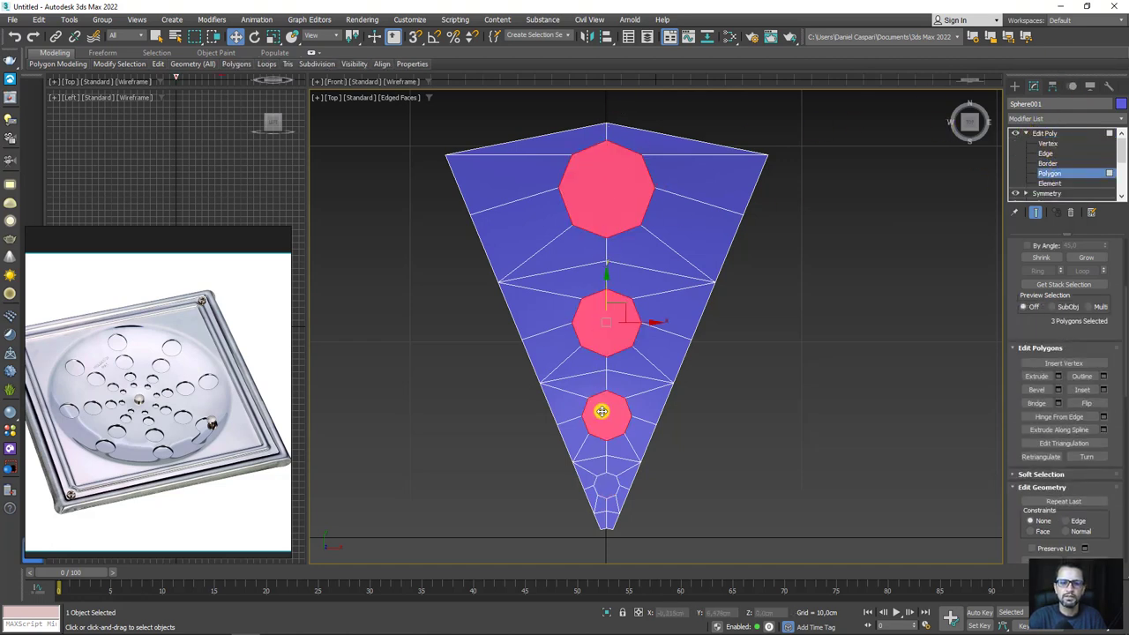
pyautogui.scroll(2, 663, 273)
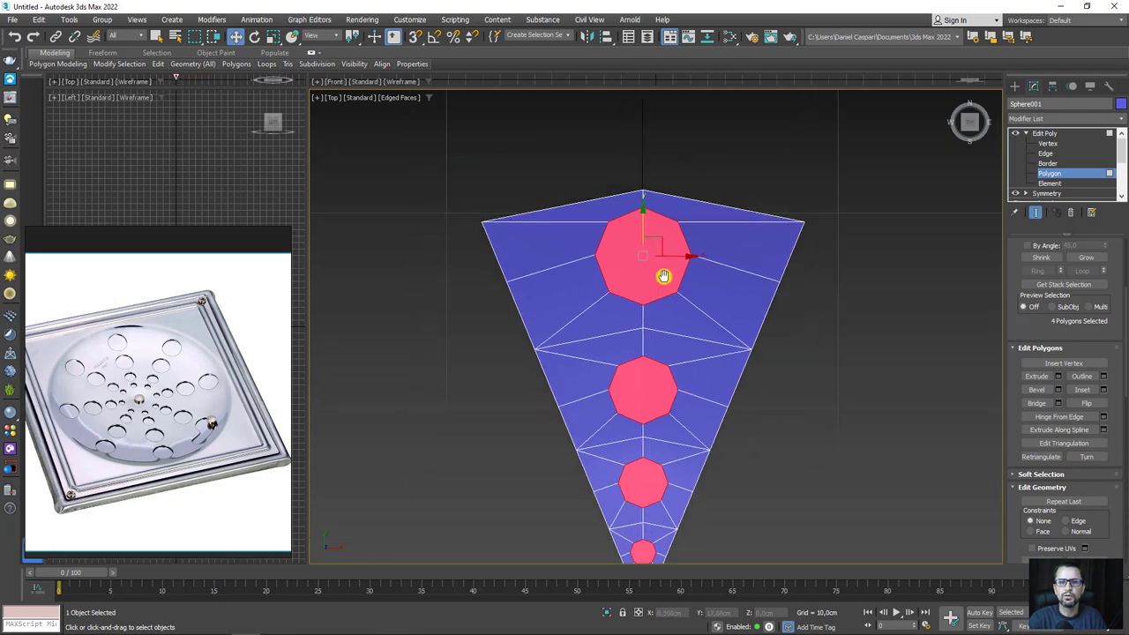
pyautogui.scroll(4, 773, 342)
pyautogui.click(1102, 389)
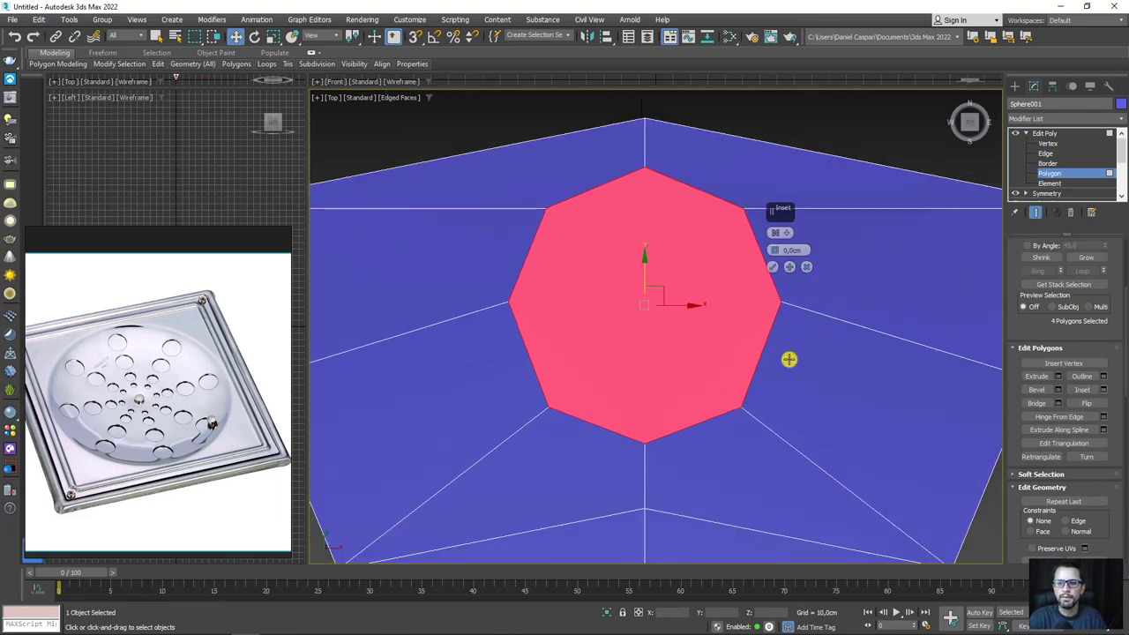
pyautogui.moveTo(772, 248); pyautogui.dragTo(779, 245)
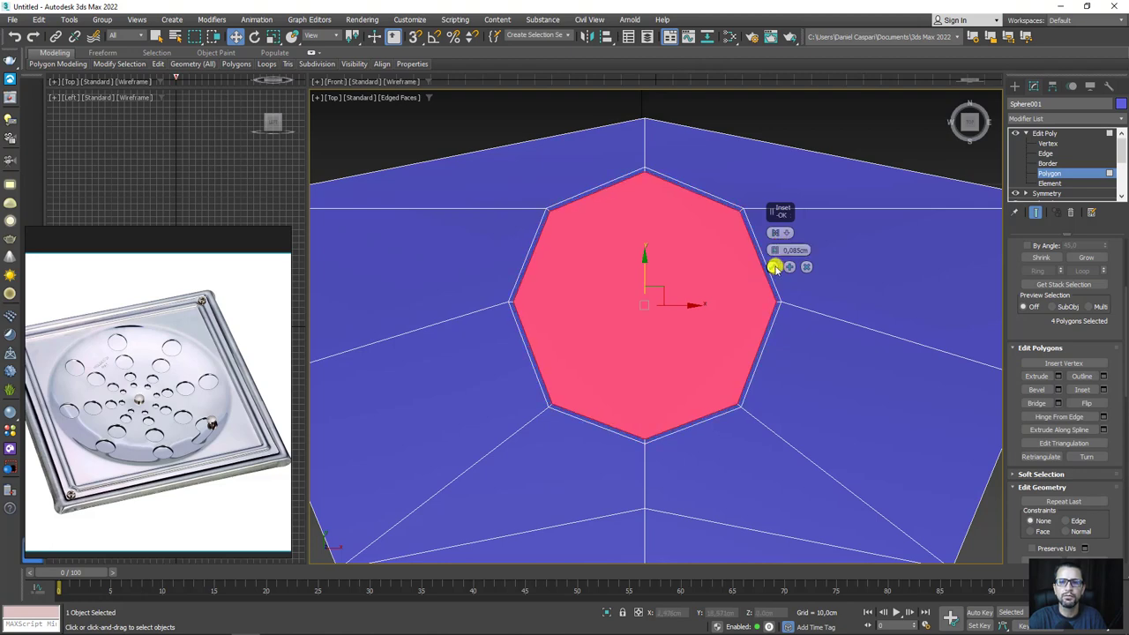
pyautogui.click(773, 266)
# - Delete the inset octagons to reopen the holes, leaving a narrow rim around each
pyautogui.press('z')
pyautogui.scroll(-2, 726, 302)
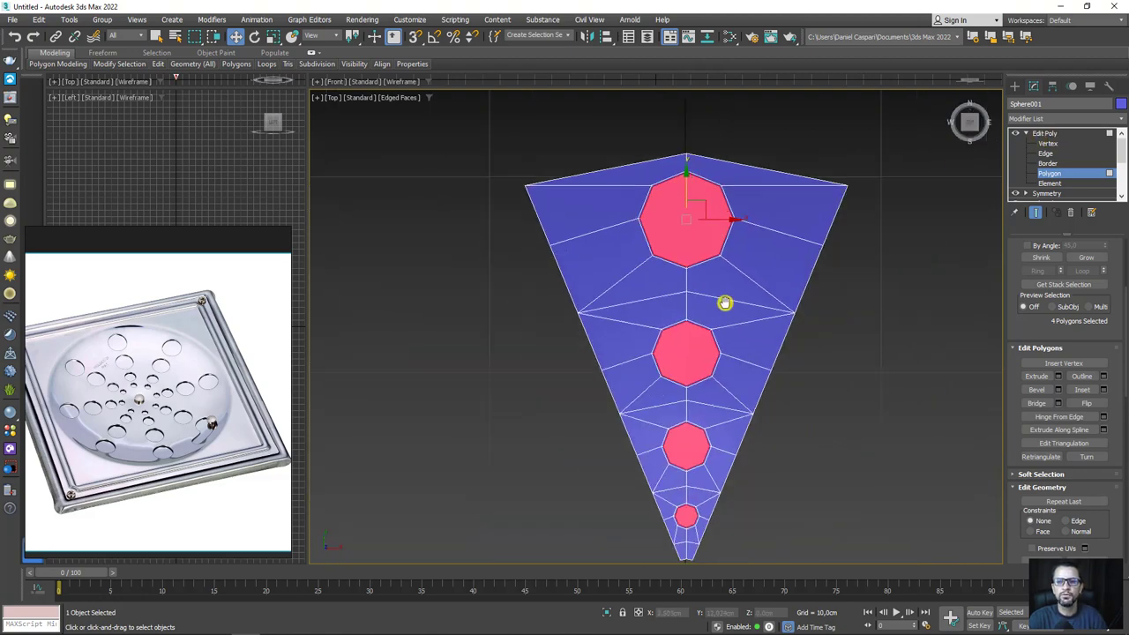
pyautogui.scroll(-1, 725, 300)
pyautogui.press('Delete')
pyautogui.click(1044, 133)
# - Rotate the hole wedge so it faces forward
pyautogui.scroll(-2, 811, 291)
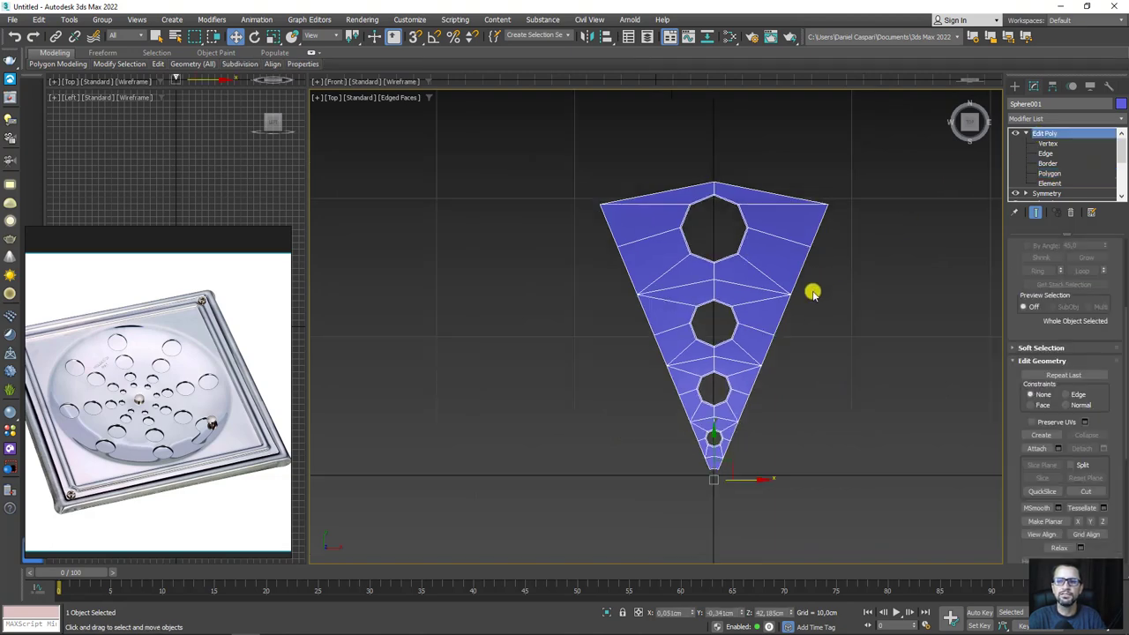
pyautogui.scroll(-2, 842, 362)
pyautogui.keyDown('alt'); pyautogui.moveTo(849, 365); pyautogui.dragTo(811, 302, button='middle'); pyautogui.keyUp('alt')
pyautogui.scroll(3, 765, 335)
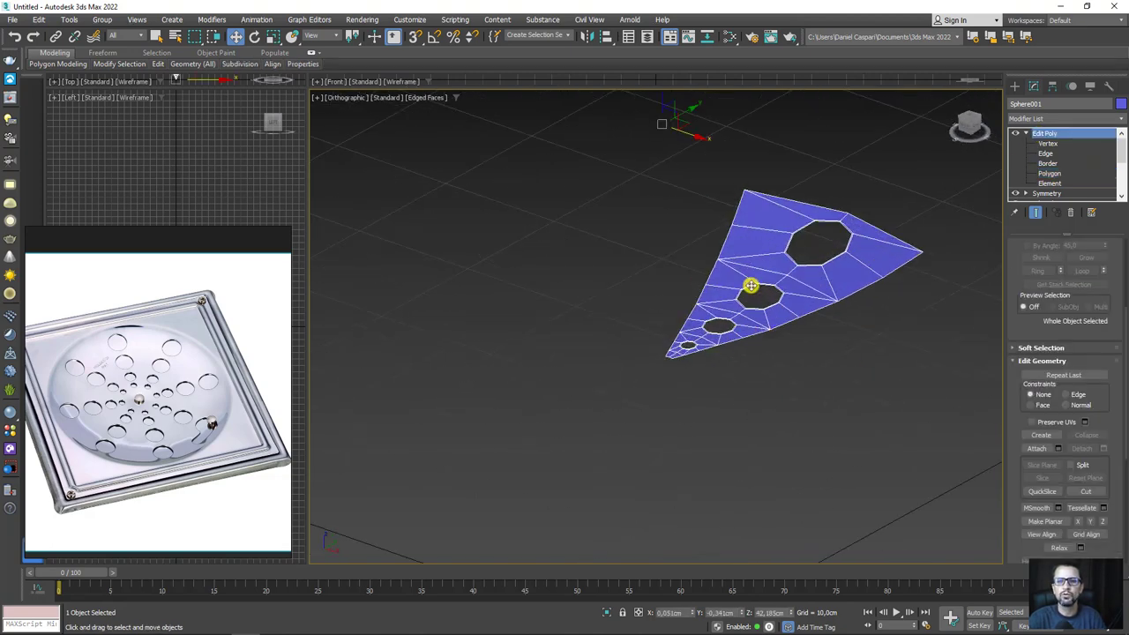
pyautogui.moveTo(749, 285)
pyautogui.keyDown('alt'); pyautogui.mouseDown(button='middle')
pyautogui.moveTo(738, 323)
pyautogui.moveTo(746, 341)
pyautogui.moveTo(708, 249)
pyautogui.mouseUp(button='middle'); pyautogui.keyUp('alt')
pyautogui.press('e')
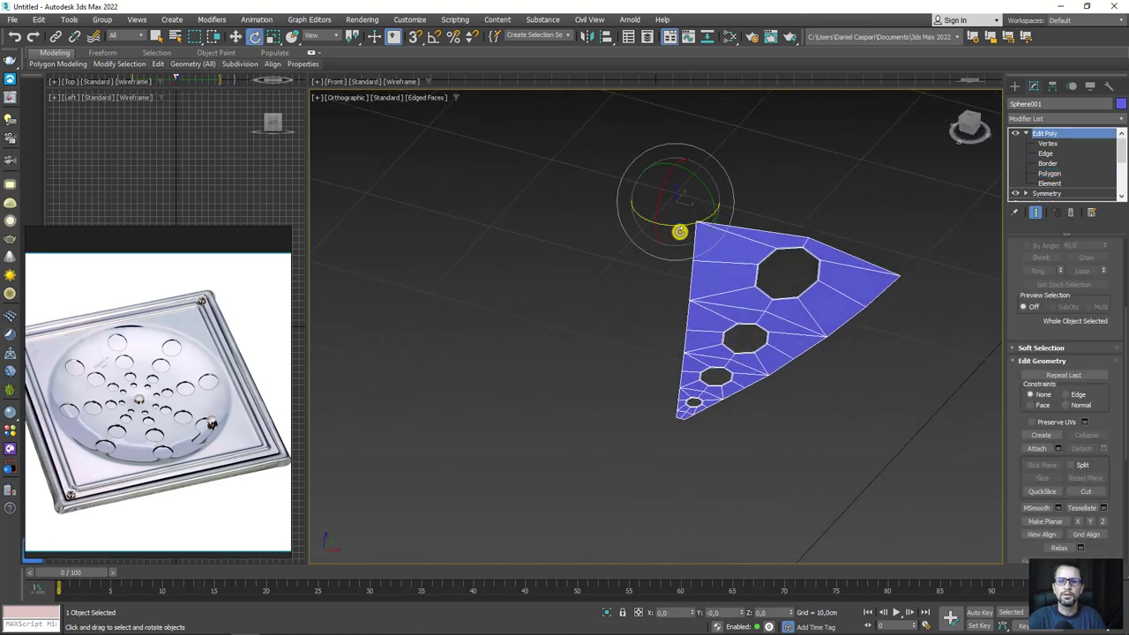
pyautogui.moveTo(672, 227)
pyautogui.mouseDown()
pyautogui.moveTo(808, 300)
pyautogui.moveTo(776, 307)
pyautogui.mouseUp()
pyautogui.keyDown('alt'); pyautogui.moveTo(760, 327); pyautogui.dragTo(741, 337, button='middle'); pyautogui.keyUp('alt')
# - Set up the Array dialog with live preview and rotation in totals
pyautogui.click(69, 20)
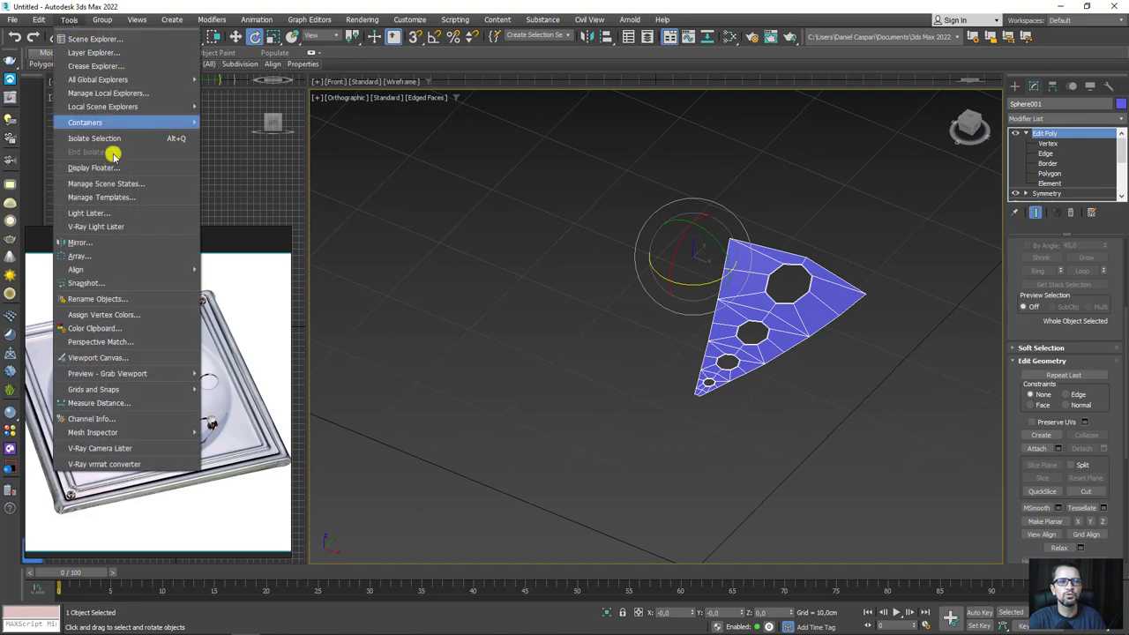
pyautogui.click(176, 269)
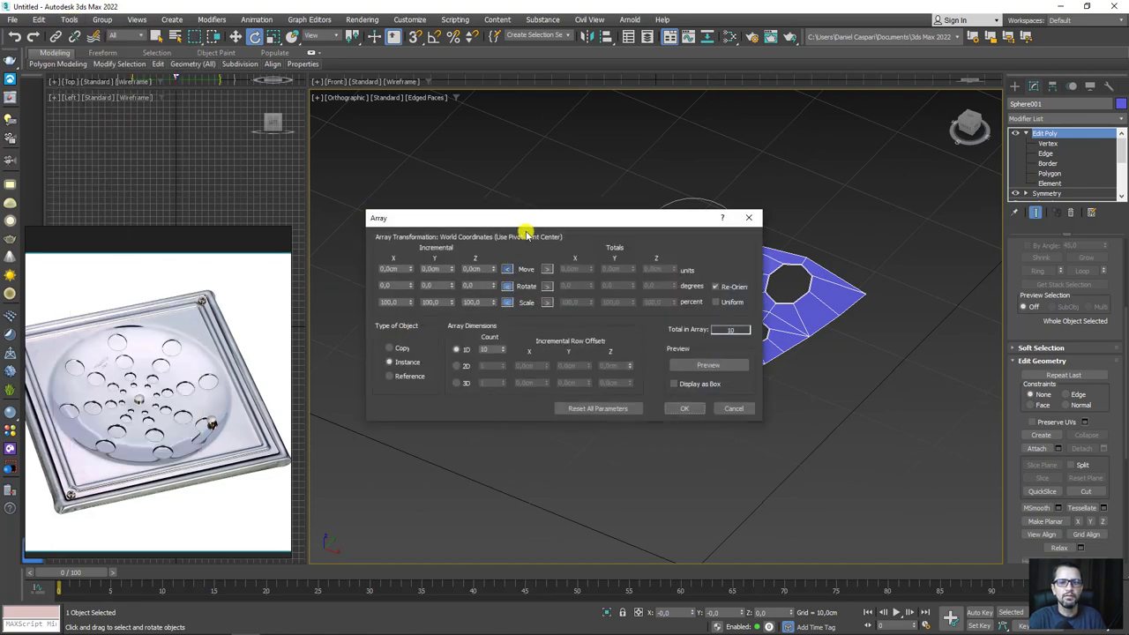
pyautogui.moveTo(526, 221)
pyautogui.mouseDown()
pyautogui.moveTo(468, 166)
pyautogui.moveTo(446, 117)
pyautogui.mouseUp()
pyautogui.click(624, 262)
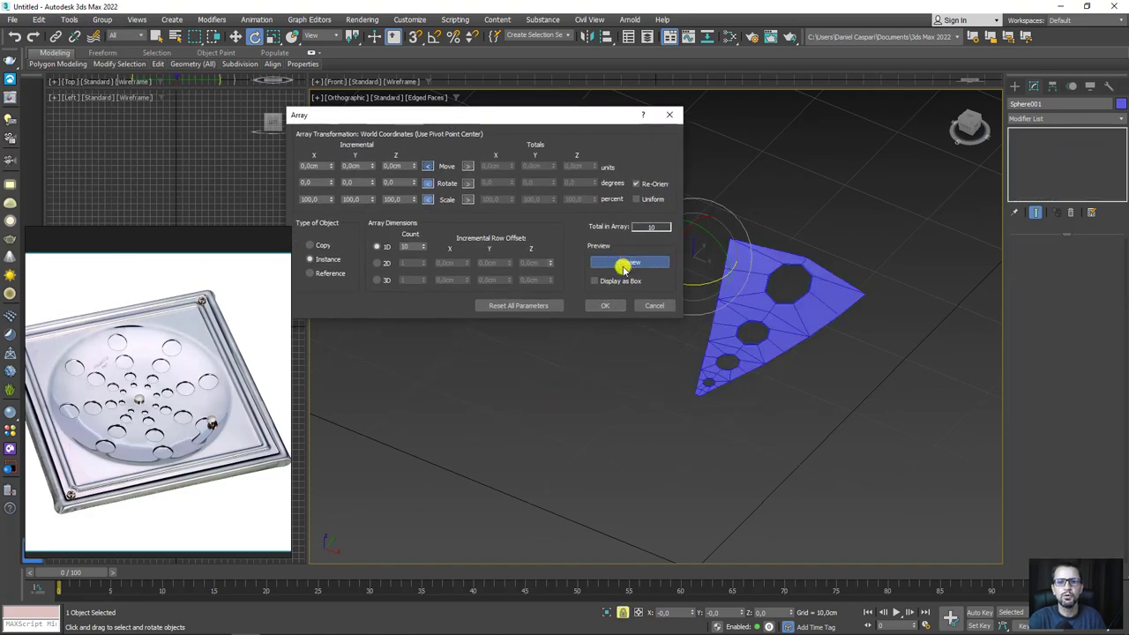
pyautogui.moveTo(766, 350); pyautogui.dragTo(816, 357, button='middle')
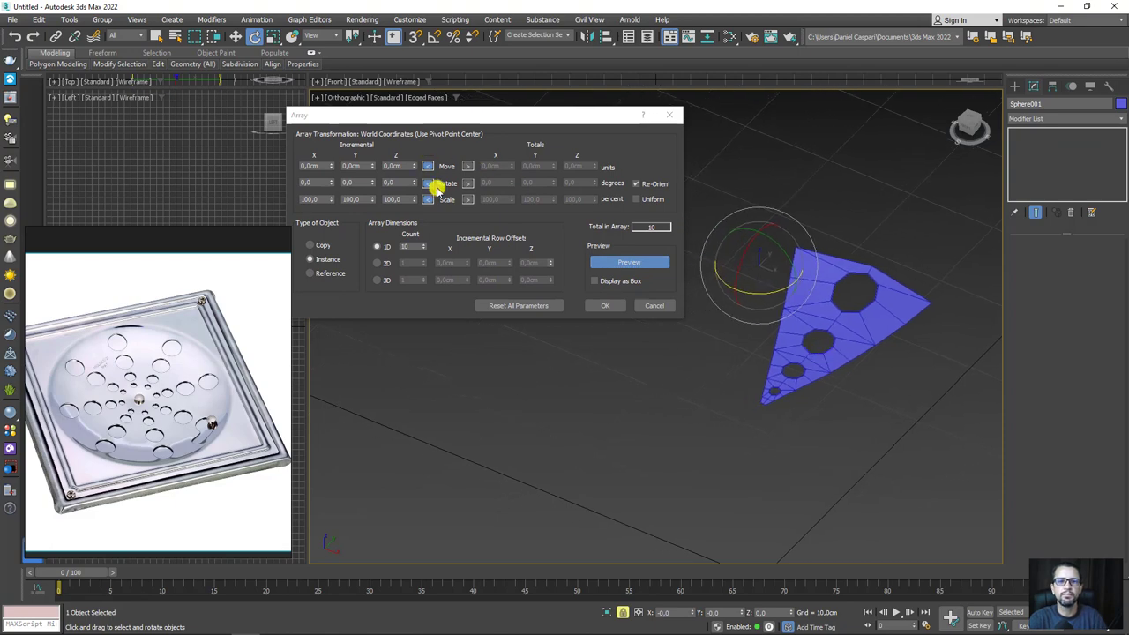
pyautogui.click(468, 183)
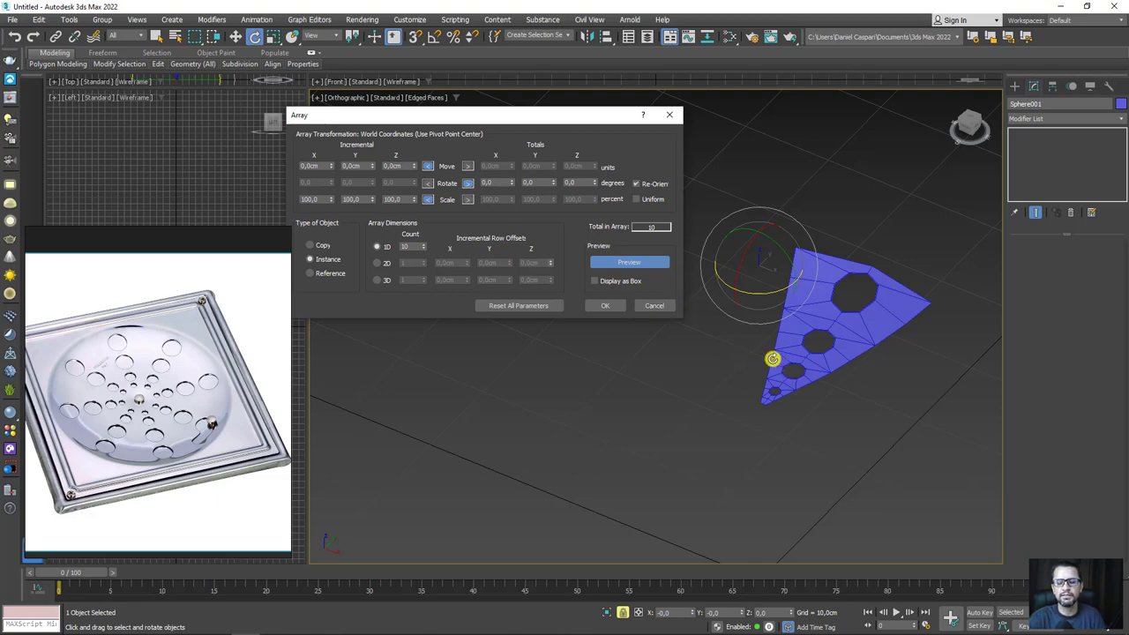
pyautogui.moveTo(732, 346); pyautogui.dragTo(832, 412)
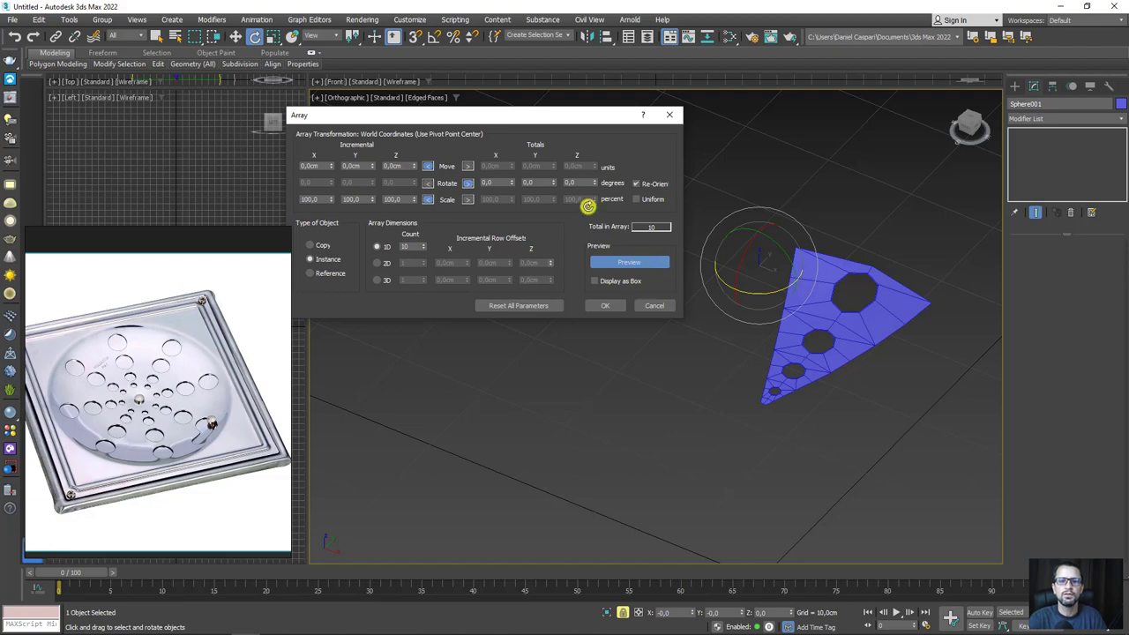
pyautogui.moveTo(596, 182)
pyautogui.mouseDown()
pyautogui.moveTo(607, 68)
pyautogui.moveTo(561, 633)
pyautogui.mouseUp()
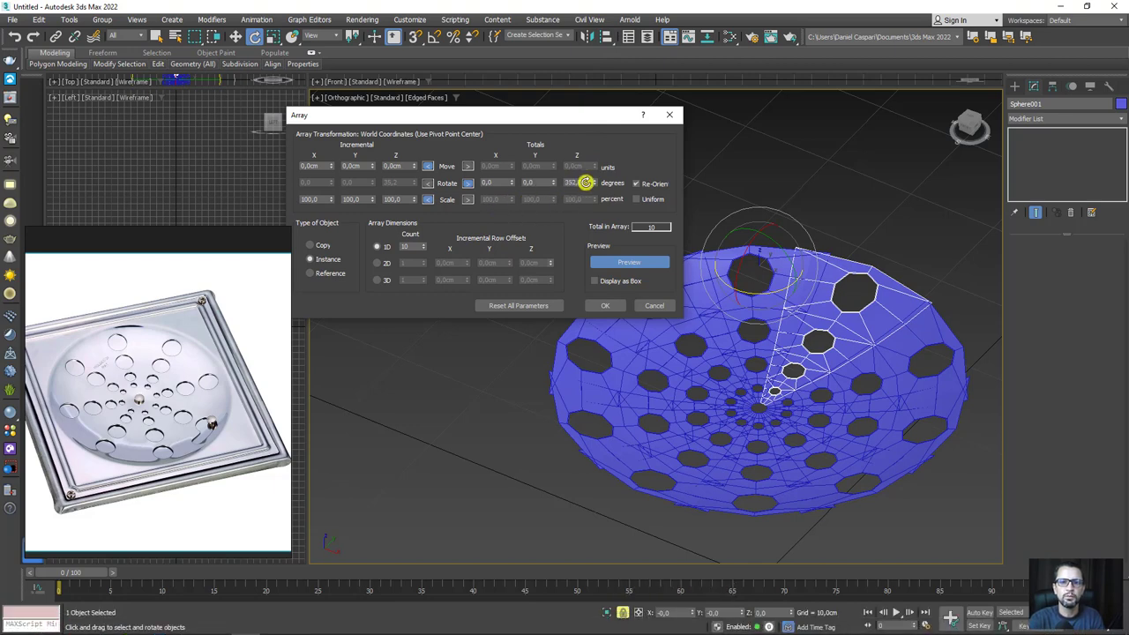
# - Array the wedge as 8 independent copies over a 360° total Z rotation
pyautogui.moveTo(411, 246); pyautogui.dragTo(389, 248)
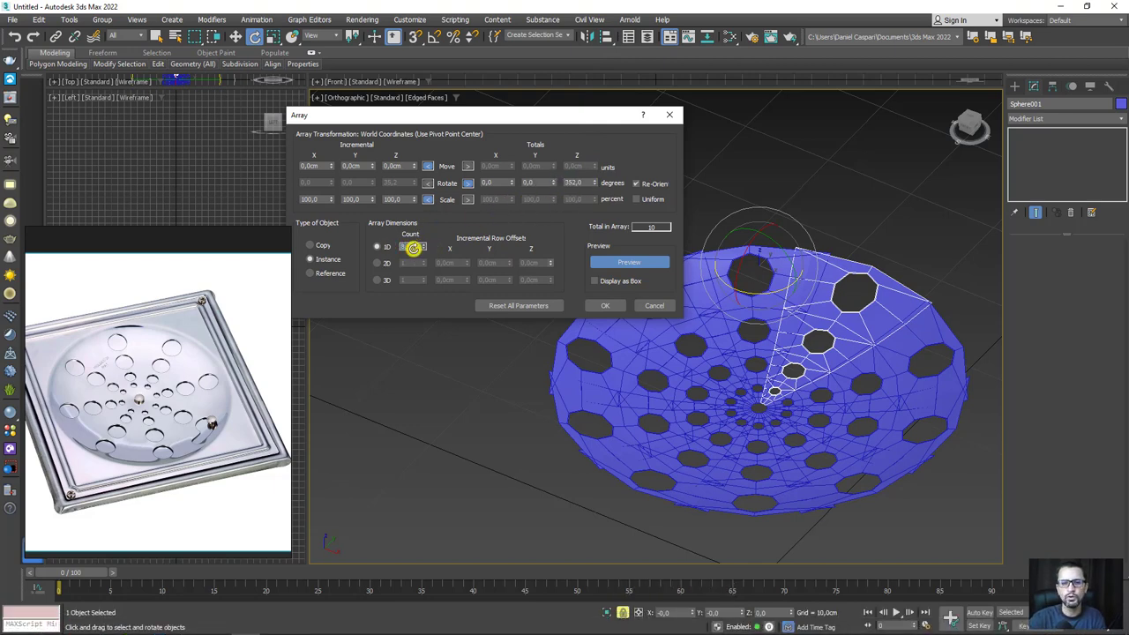
pyautogui.write('8')
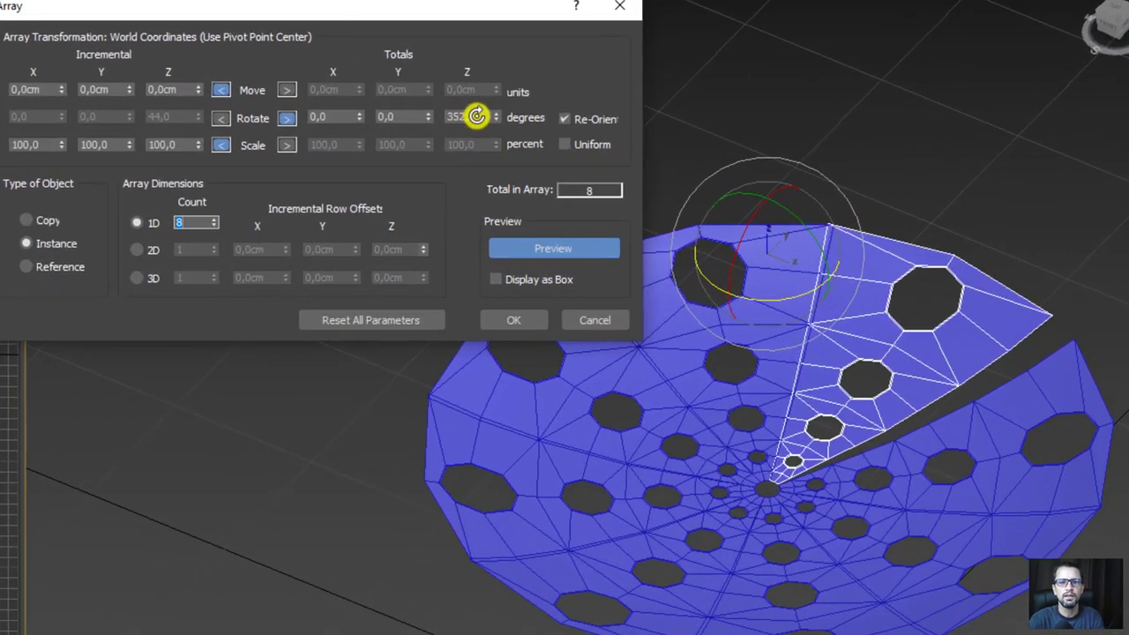
pyautogui.moveTo(476, 117); pyautogui.dragTo(419, 123)
pyautogui.write('360')
pyautogui.press('Return')
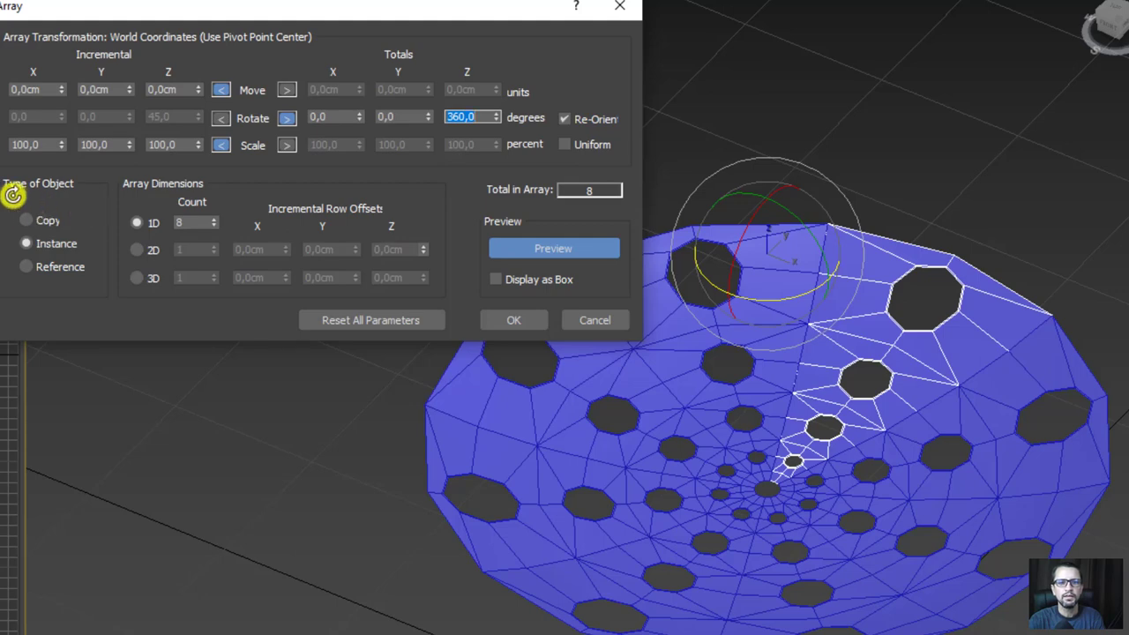
pyautogui.click(46, 216)
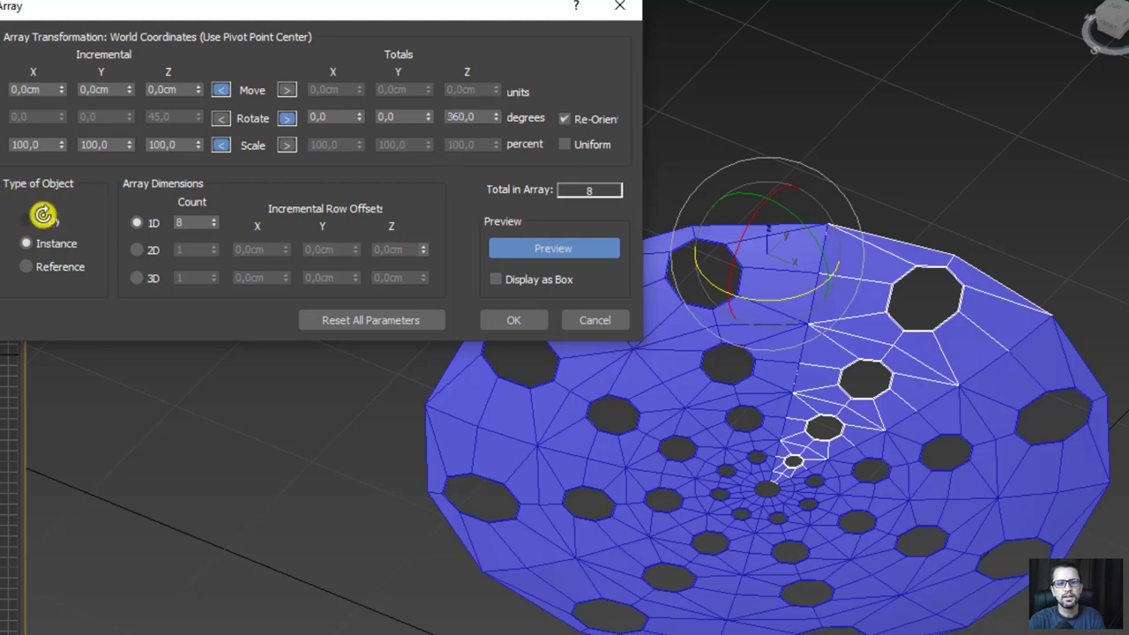
pyautogui.click(520, 320)
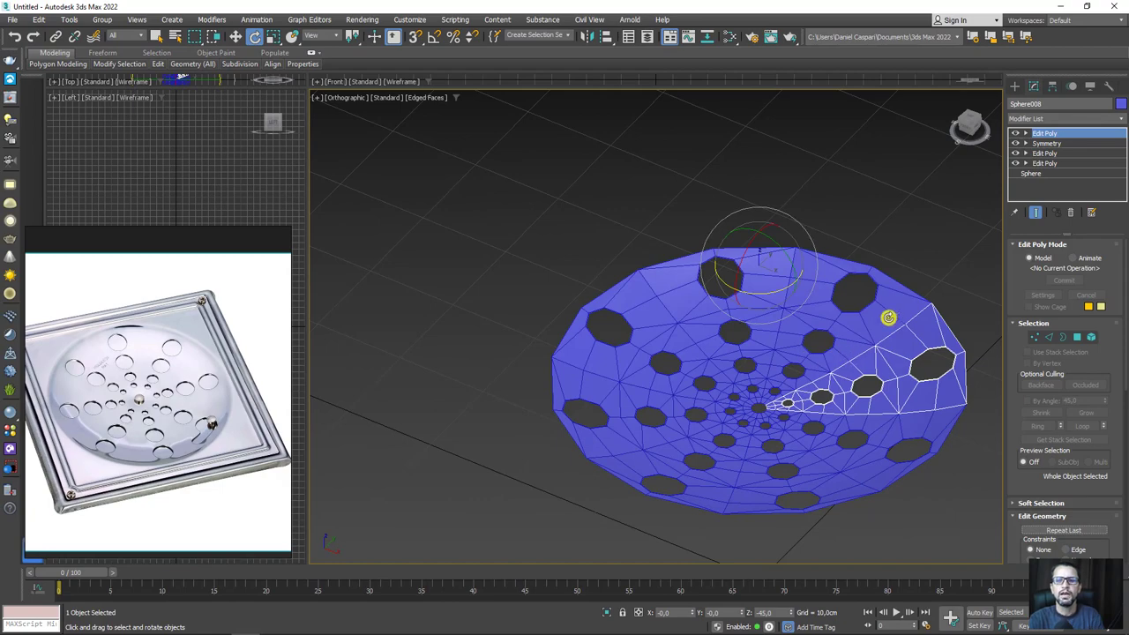
# - Attach wedges Sphere002 through Sphere008 to Sphere001 using the Attach List
pyautogui.click(819, 327)
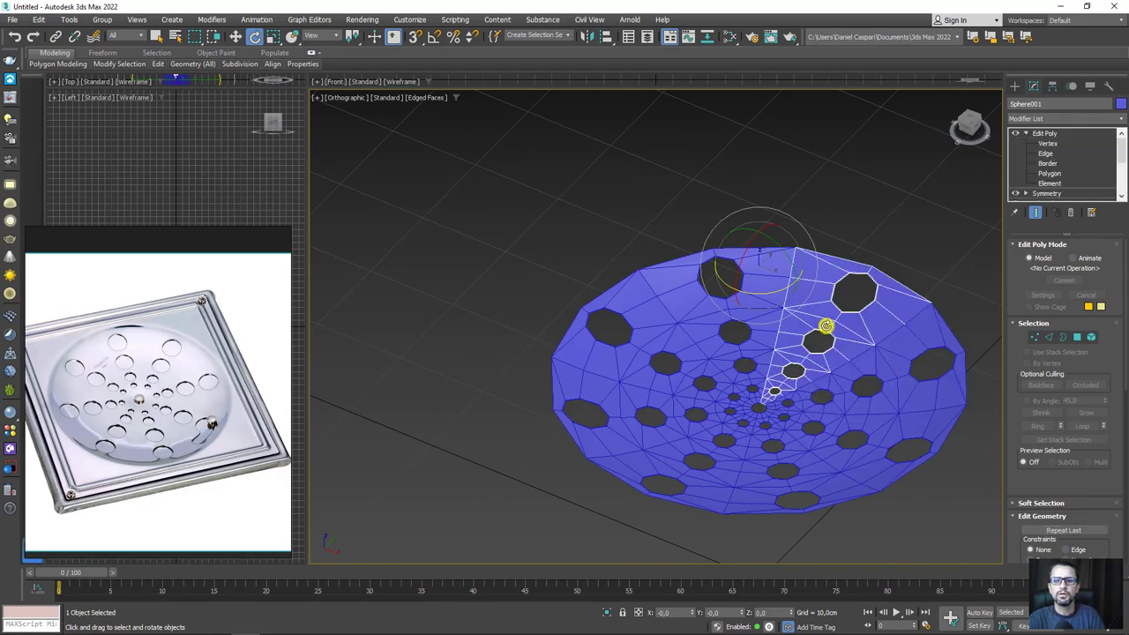
pyautogui.moveTo(824, 335)
pyautogui.keyDown('alt'); pyautogui.mouseDown(button='middle')
pyautogui.moveTo(775, 293)
pyautogui.moveTo(910, 294)
pyautogui.mouseUp(button='middle'); pyautogui.keyUp('alt')
pyautogui.press('w')
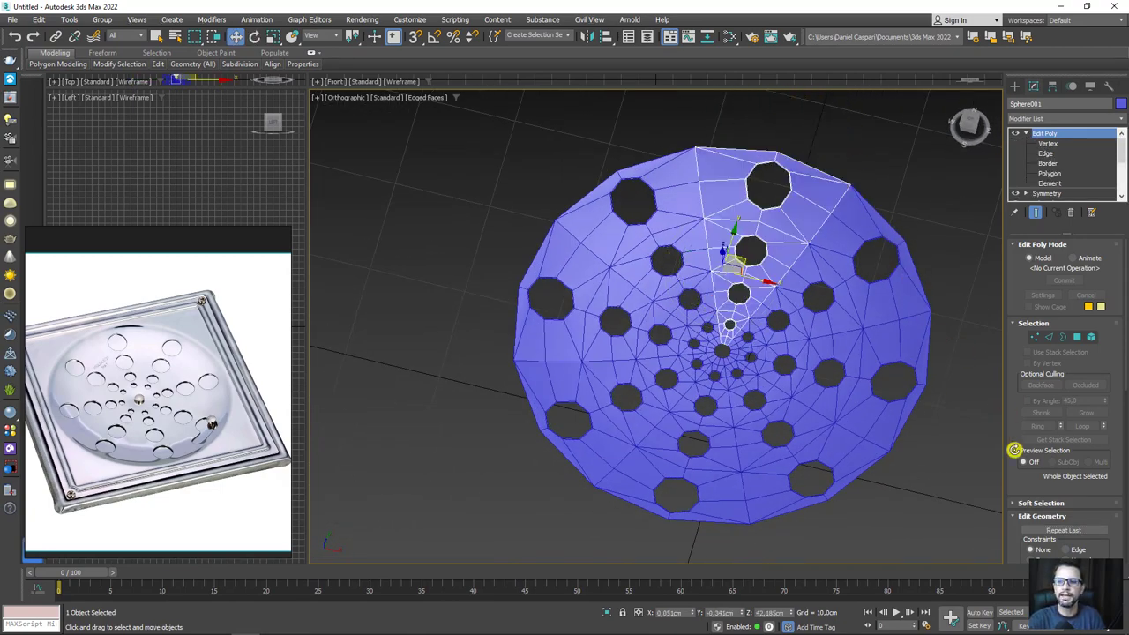
pyautogui.scroll(-4, 1014, 450)
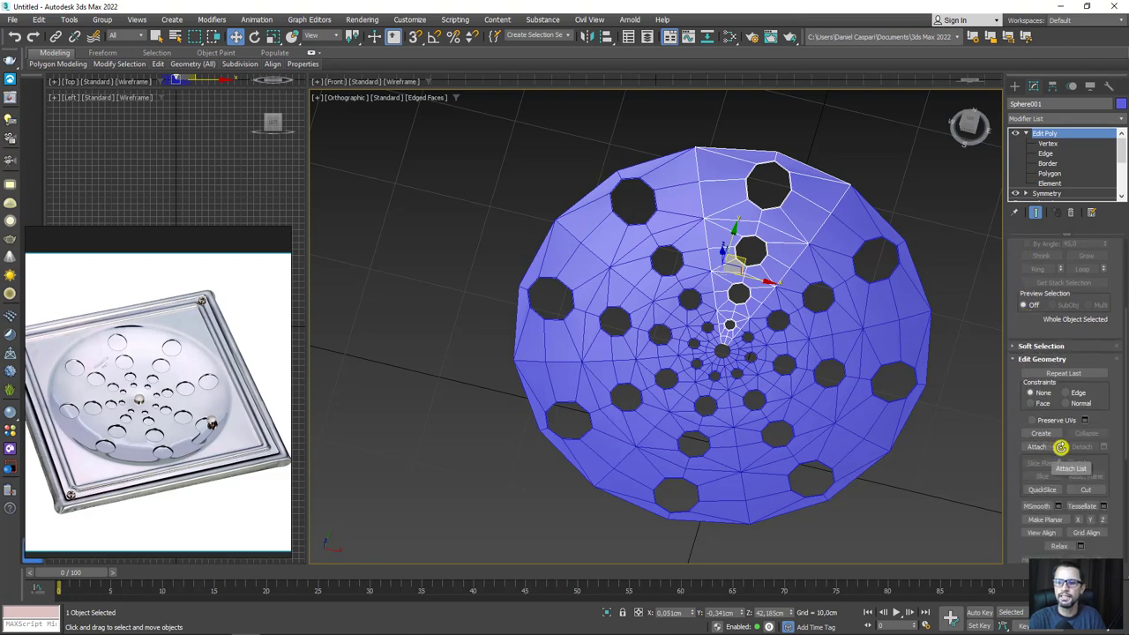
pyautogui.click(1061, 447)
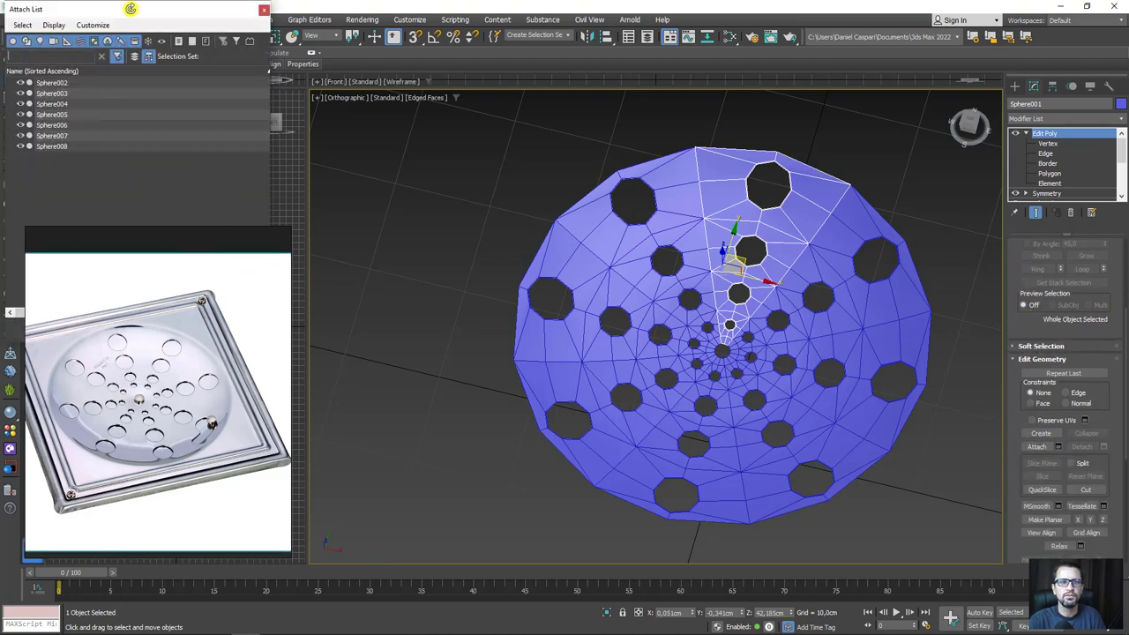
pyautogui.moveTo(131, 18); pyautogui.dragTo(515, 156)
pyautogui.click(432, 221)
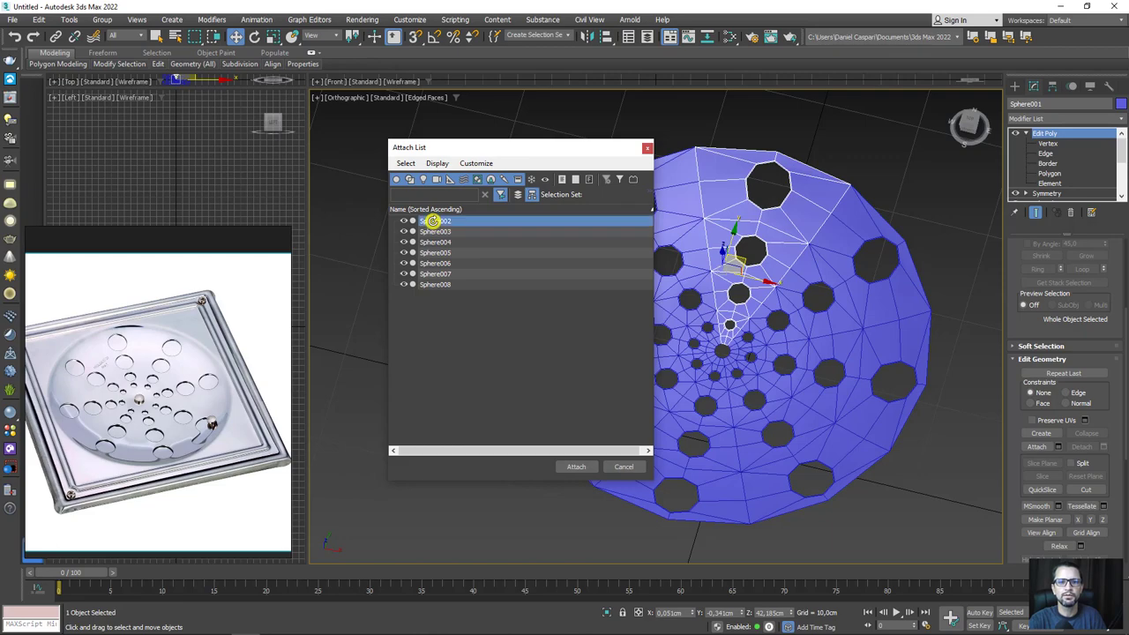
pyautogui.keyDown('shift'); pyautogui.click(439, 285); pyautogui.keyUp('shift')
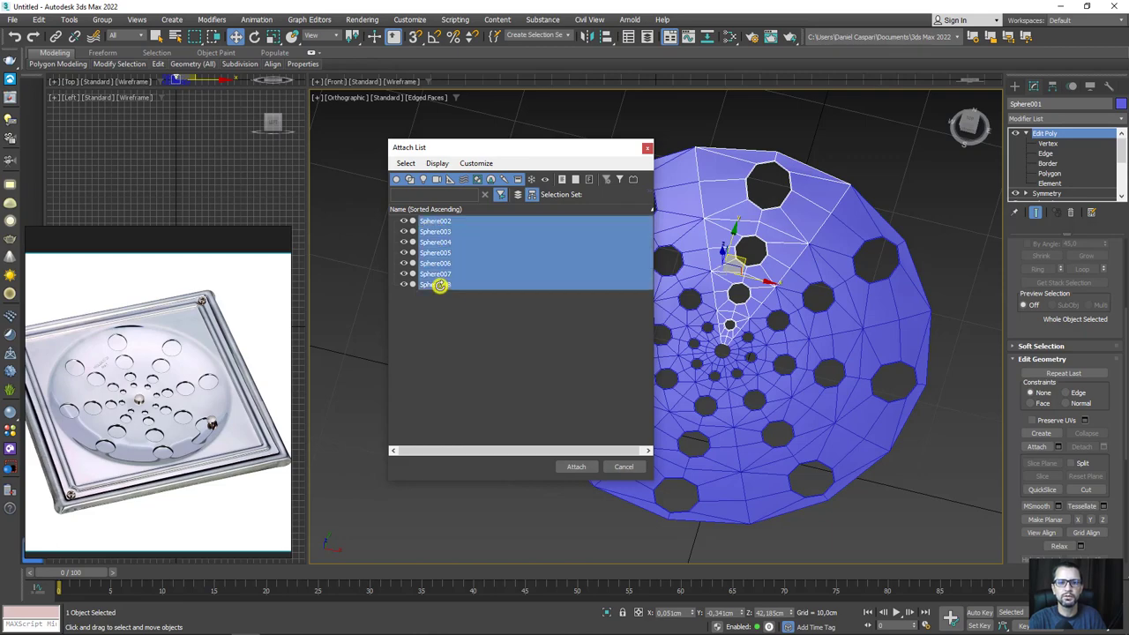
pyautogui.click(578, 467)
pyautogui.moveTo(665, 447)
pyautogui.keyDown('alt'); pyautogui.mouseDown(button='middle')
pyautogui.moveTo(806, 429)
pyautogui.moveTo(741, 393)
pyautogui.mouseUp(button='middle'); pyautogui.keyUp('alt')
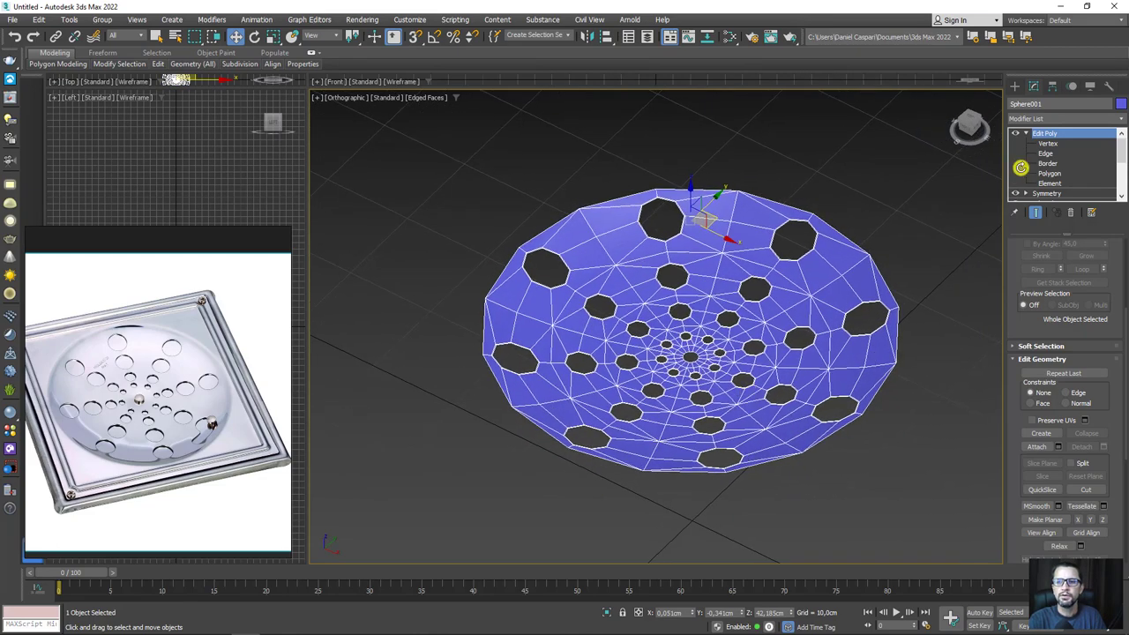
# - Select all of the dish's vertices and bring up the Weld settings
pyautogui.click(1048, 143)
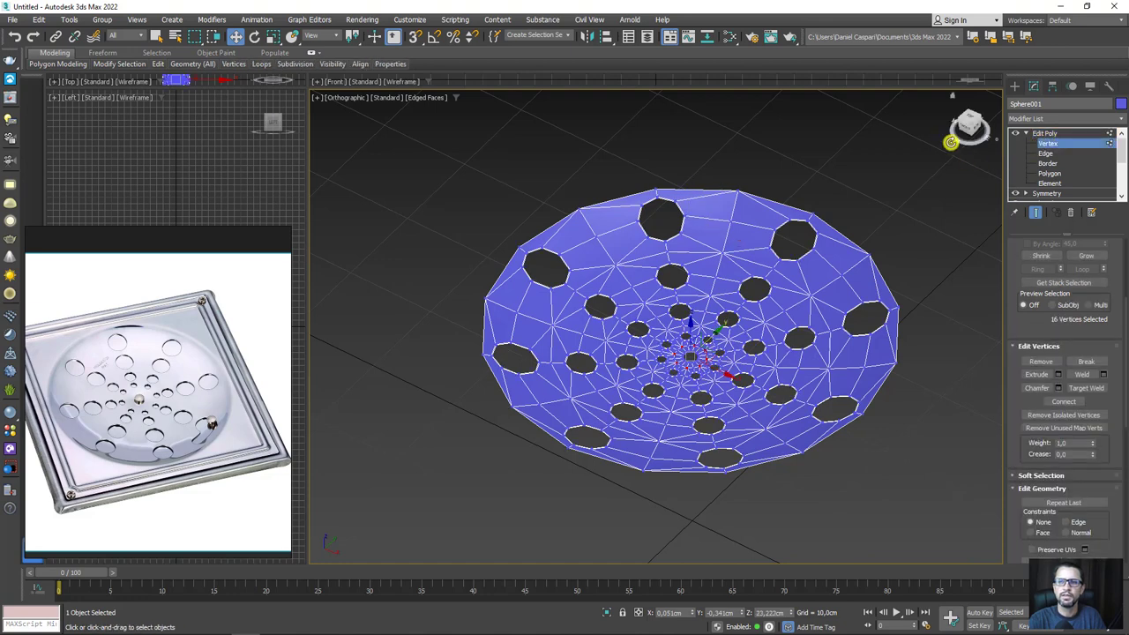
pyautogui.hotkey('ctrl', 'a')
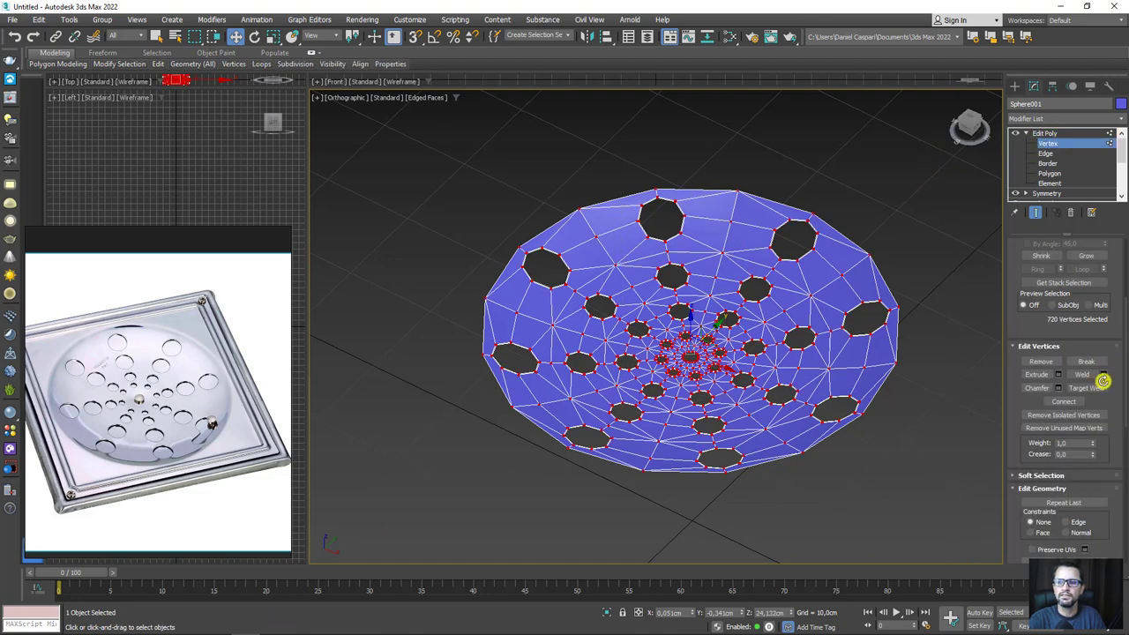
pyautogui.click(1103, 374)
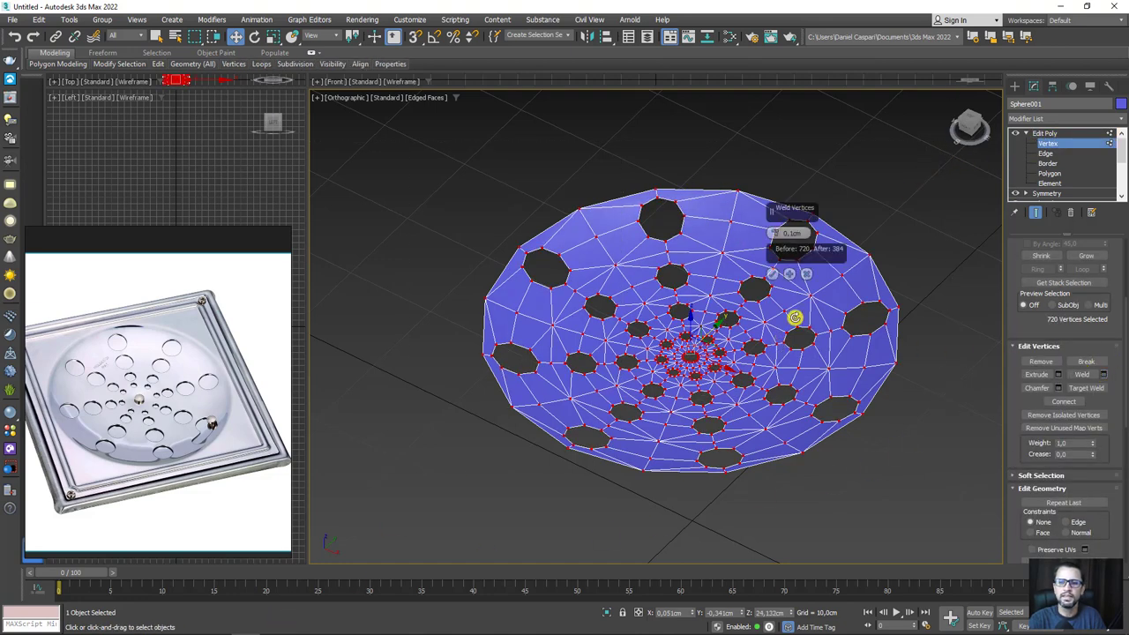
pyautogui.scroll(2, 750, 238)
pyautogui.scroll(2, 696, 282)
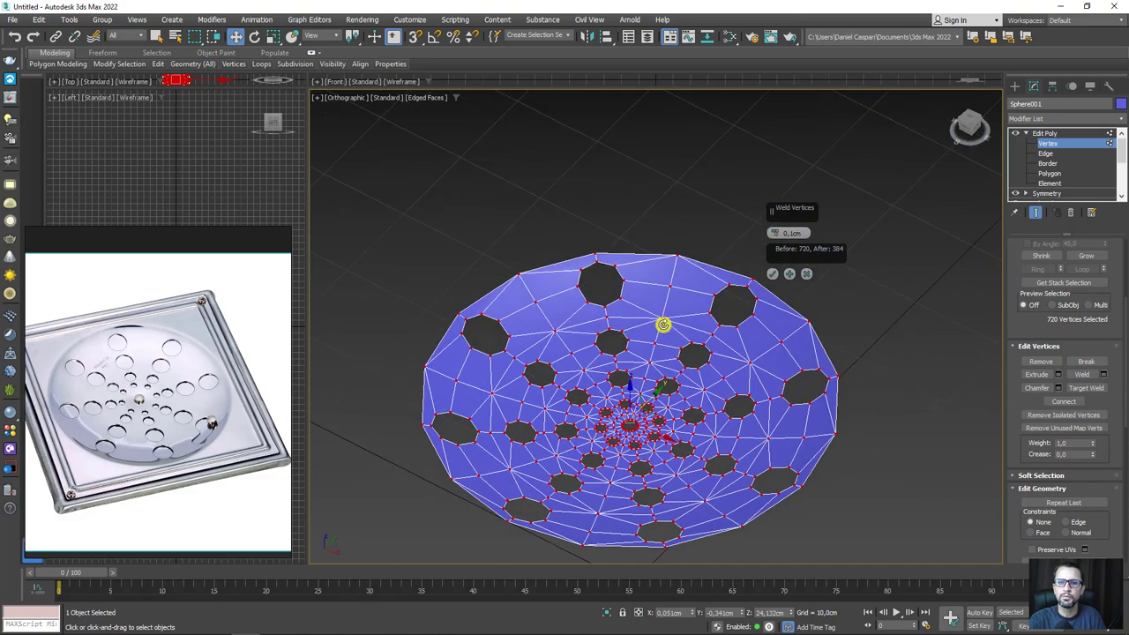
pyautogui.scroll(3, 626, 282)
pyautogui.scroll(3, 617, 250)
pyautogui.scroll(3, 650, 254)
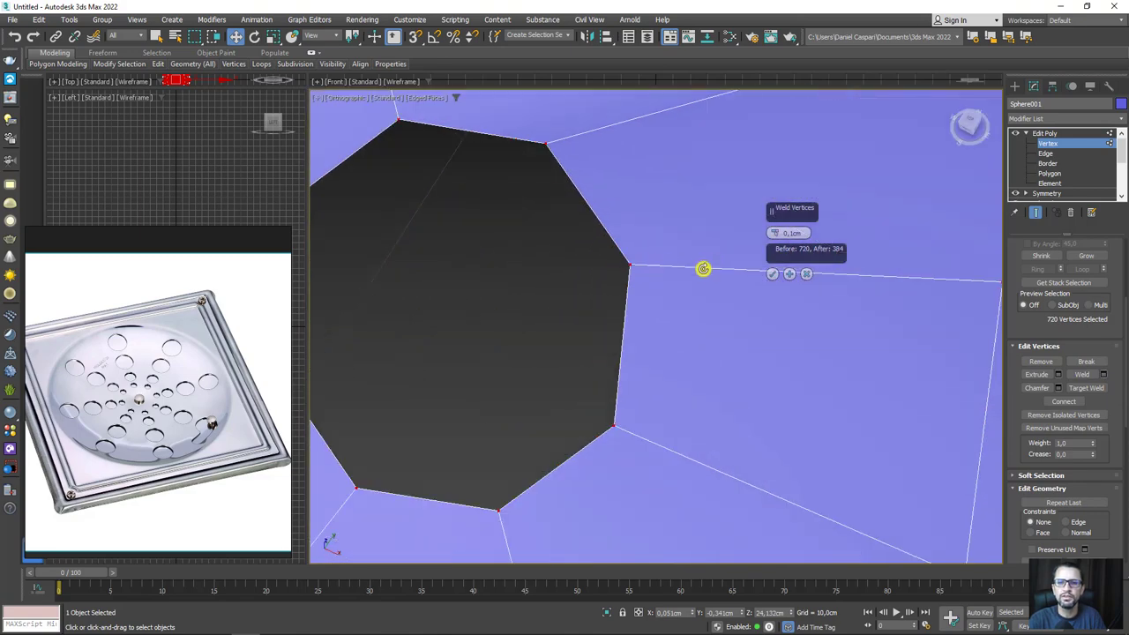
pyautogui.scroll(-3, 703, 269)
pyautogui.scroll(2, 624, 260)
pyautogui.moveTo(778, 335); pyautogui.dragTo(703, 298, button='middle')
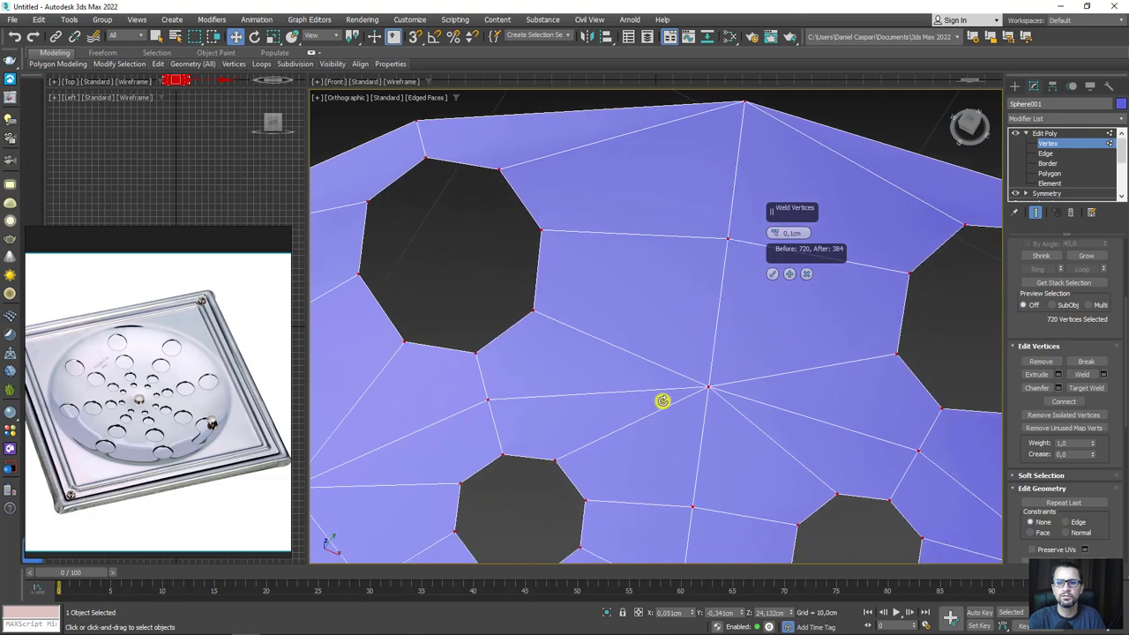
# - Weld the seam vertices at a 0.01 cm threshold, reducing 720 vertices to 640
pyautogui.moveTo(774, 234); pyautogui.dragTo(795, 232)
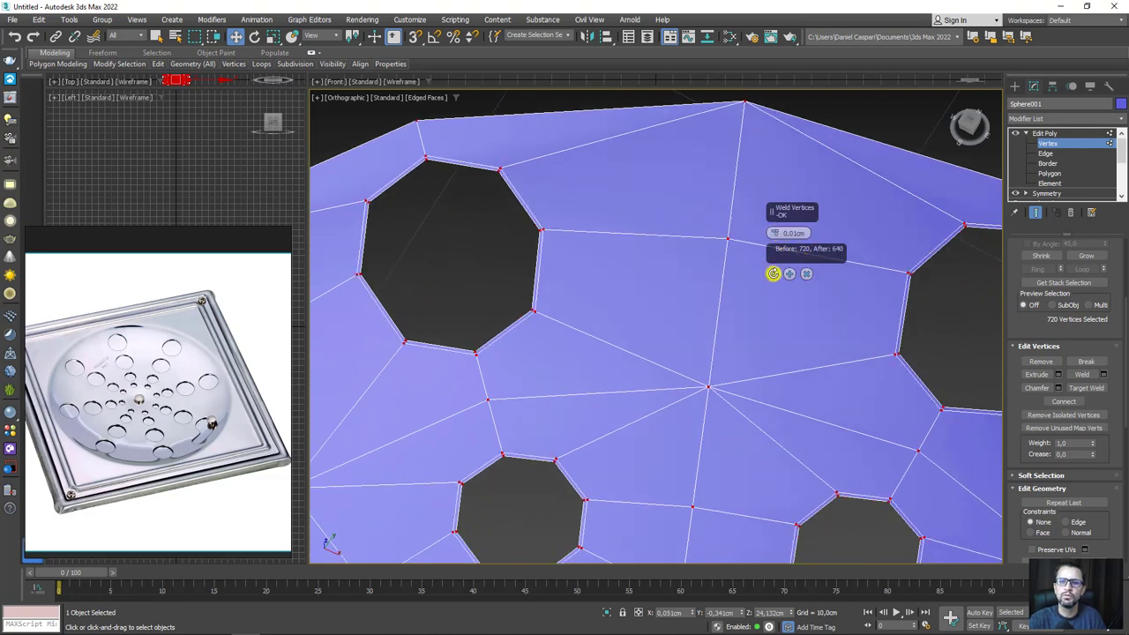
pyautogui.click(772, 273)
pyautogui.scroll(-4, 776, 291)
pyautogui.scroll(-2, 800, 341)
pyautogui.keyDown('alt'); pyautogui.moveTo(788, 330); pyautogui.dragTo(756, 209, button='middle'); pyautogui.keyUp('alt')
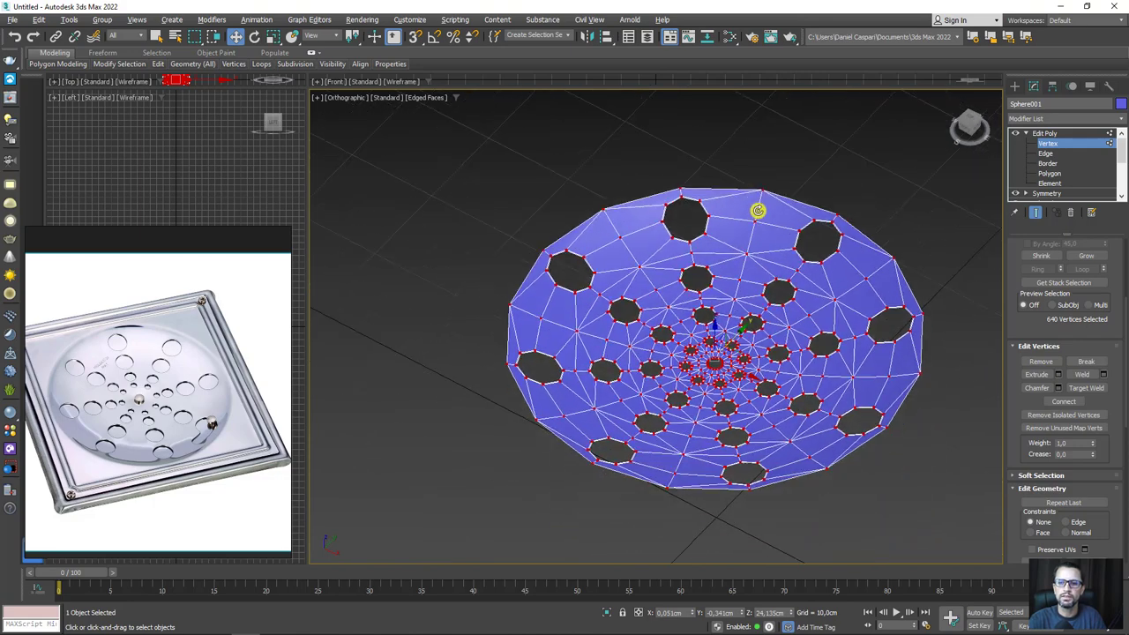
pyautogui.click(1054, 133)
pyautogui.moveTo(865, 297)
pyautogui.keyDown('alt'); pyautogui.mouseDown(button='middle')
pyautogui.moveTo(841, 385)
pyautogui.moveTo(863, 317)
pyautogui.mouseUp(button='middle'); pyautogui.keyUp('alt')
# - Select the dish's outer rim border, scale it outward and raise it slightly
pyautogui.scroll(2, 184, 335)
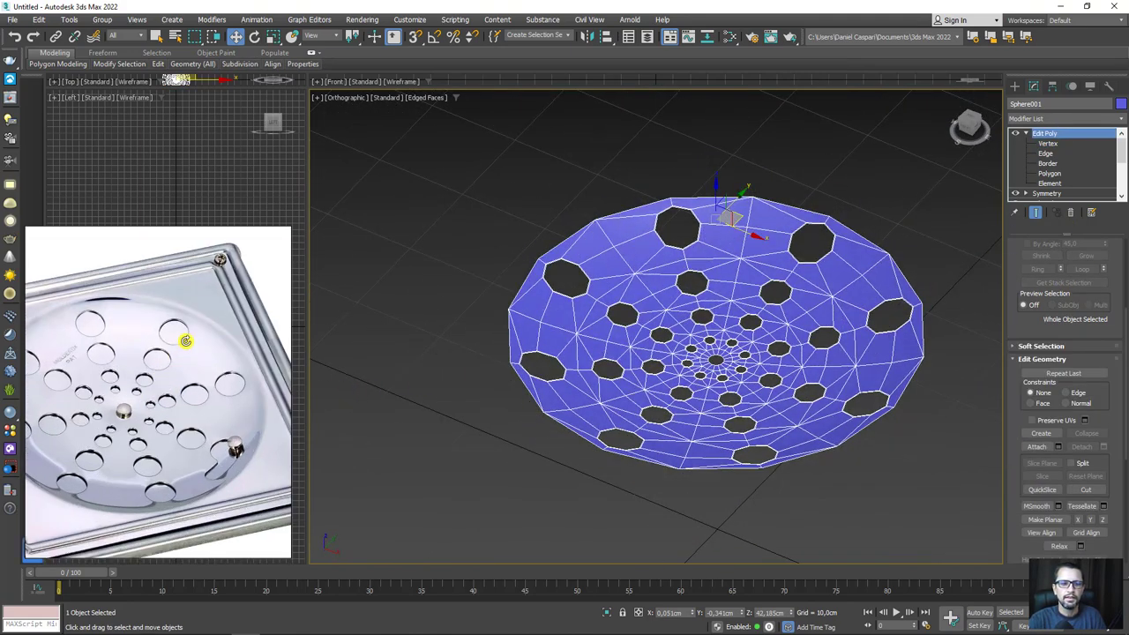
pyautogui.scroll(2, 164, 303)
pyautogui.scroll(1, 174, 294)
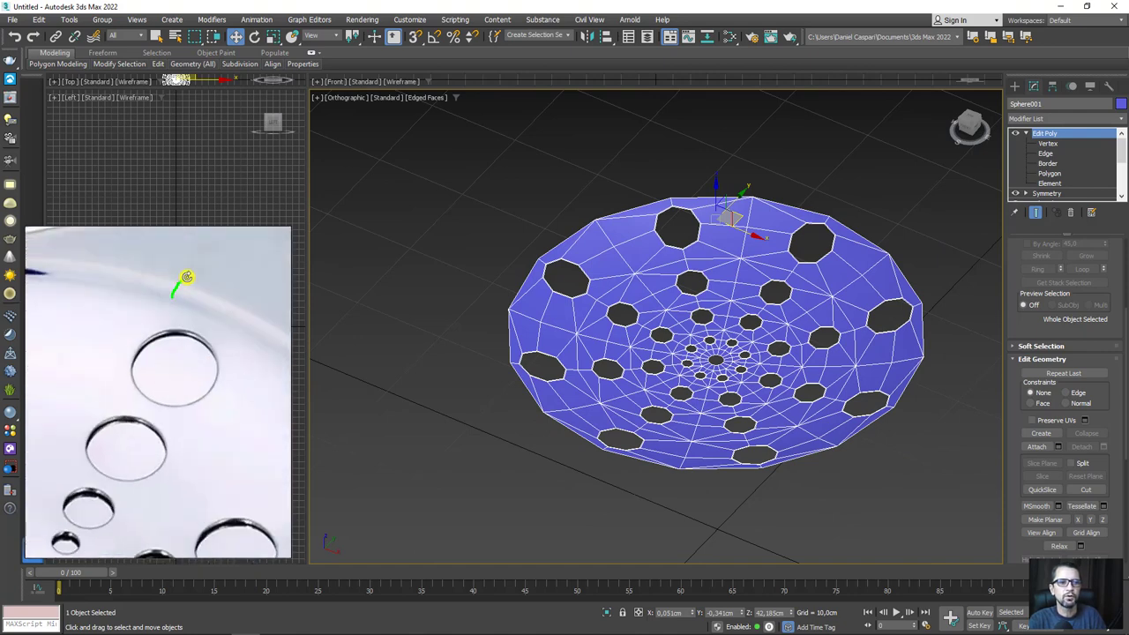
pyautogui.click(1050, 164)
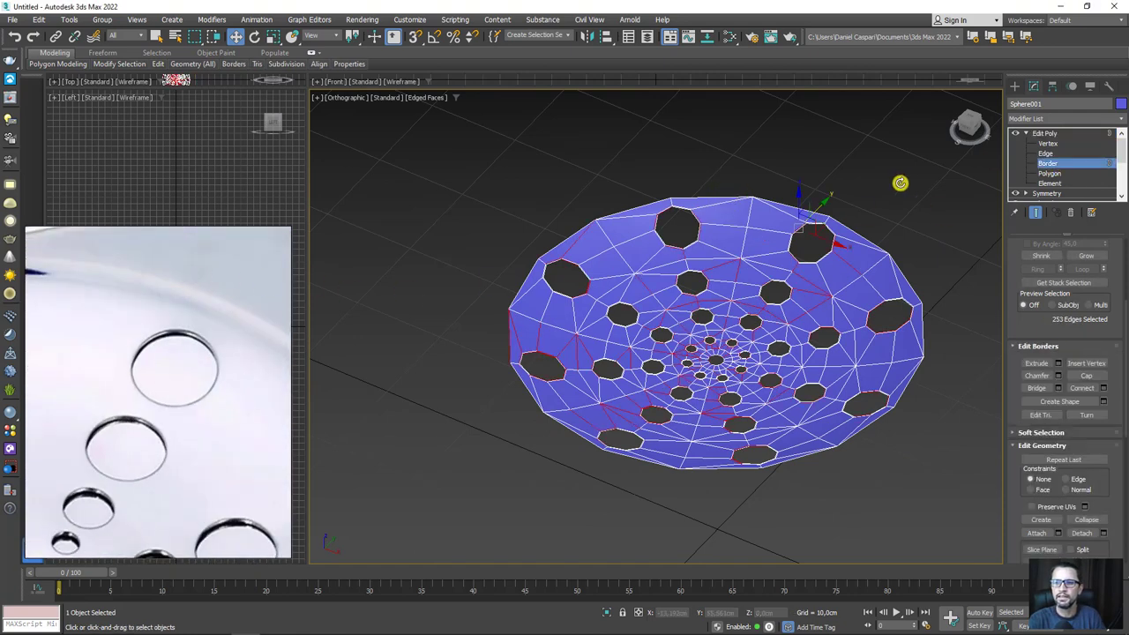
pyautogui.click(871, 248)
pyautogui.press('r')
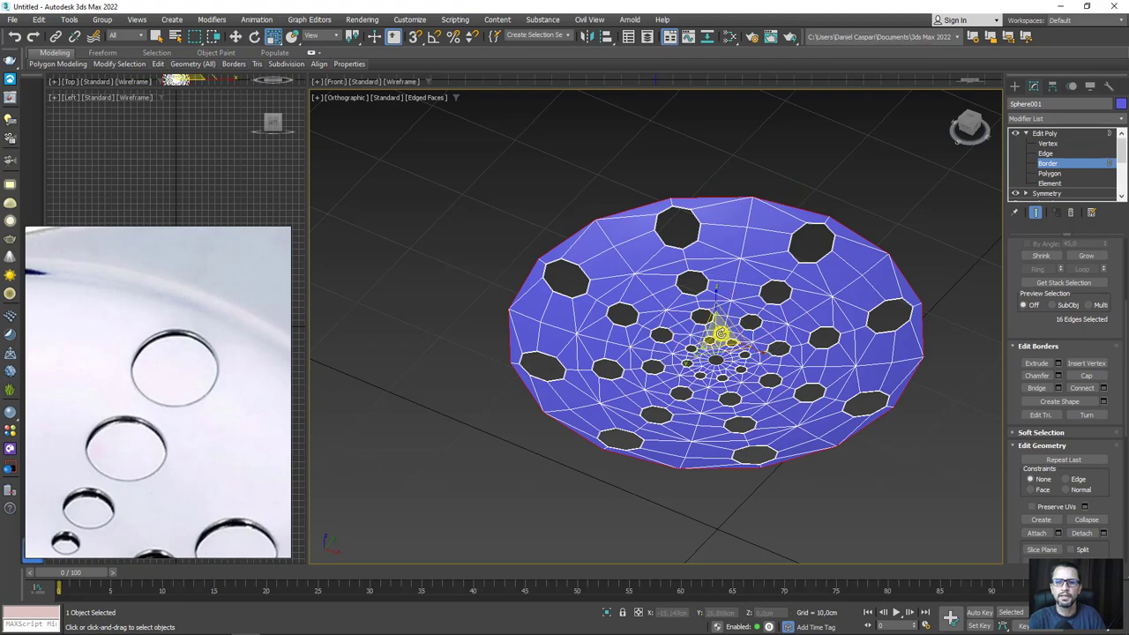
pyautogui.moveTo(716, 334); pyautogui.dragTo(721, 332)
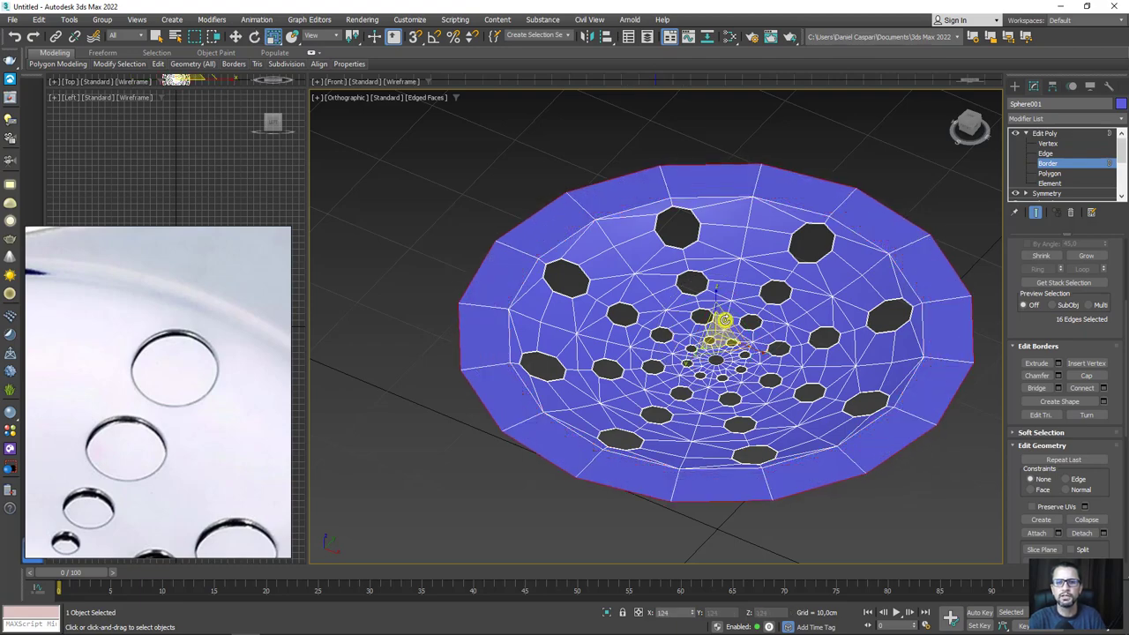
pyautogui.press('w')
pyautogui.keyDown('alt'); pyautogui.moveTo(721, 333); pyautogui.dragTo(718, 320, button='middle'); pyautogui.keyUp('alt')
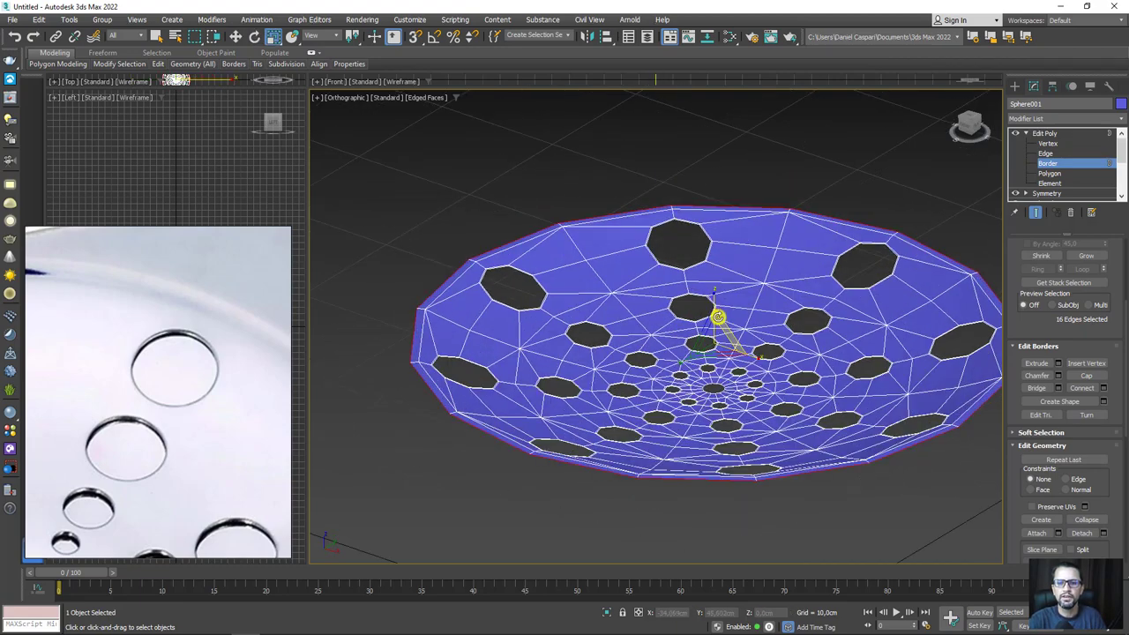
pyautogui.scroll(3, 715, 315)
pyautogui.moveTo(711, 315); pyautogui.dragTo(714, 313)
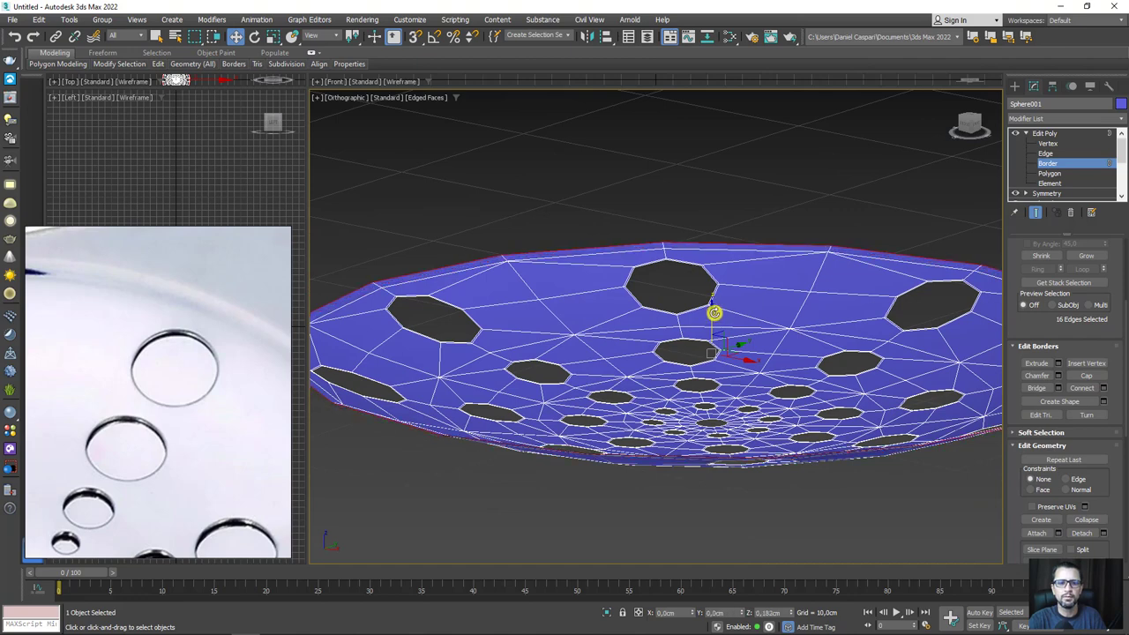
# - Extend the outer rim into an extra ring of faces around the edge
pyautogui.scroll(-3, 715, 312)
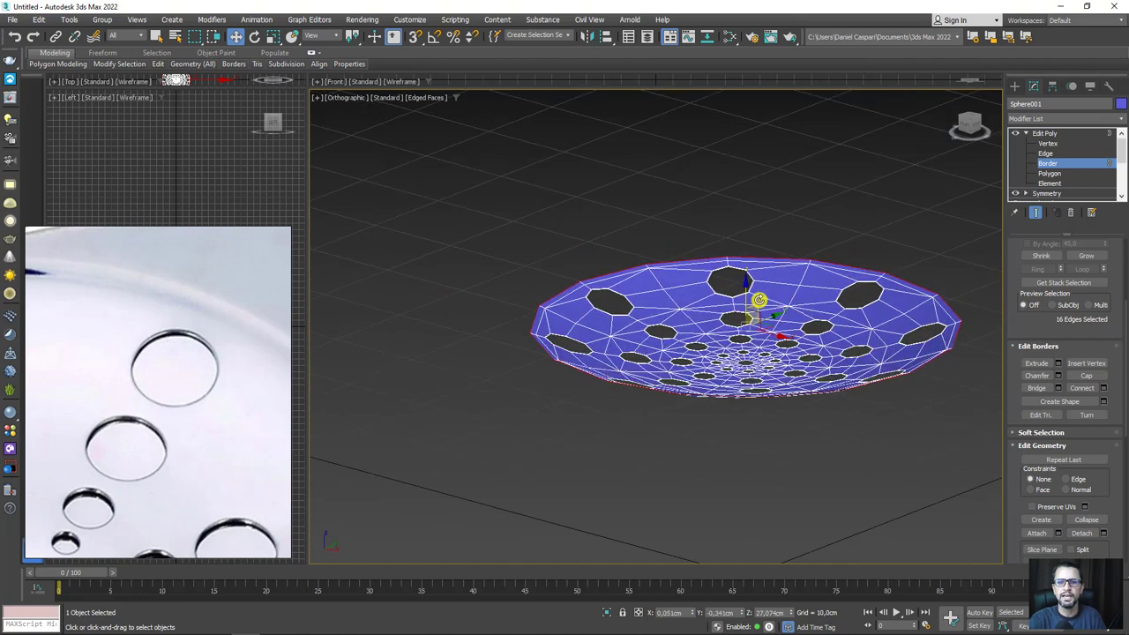
pyautogui.moveTo(749, 298)
pyautogui.keyDown('shift'); pyautogui.mouseDown()
pyautogui.moveTo(738, 277)
pyautogui.moveTo(746, 305)
pyautogui.mouseUp(); pyautogui.keyUp('shift')
pyautogui.press('r')
pyautogui.press('w')
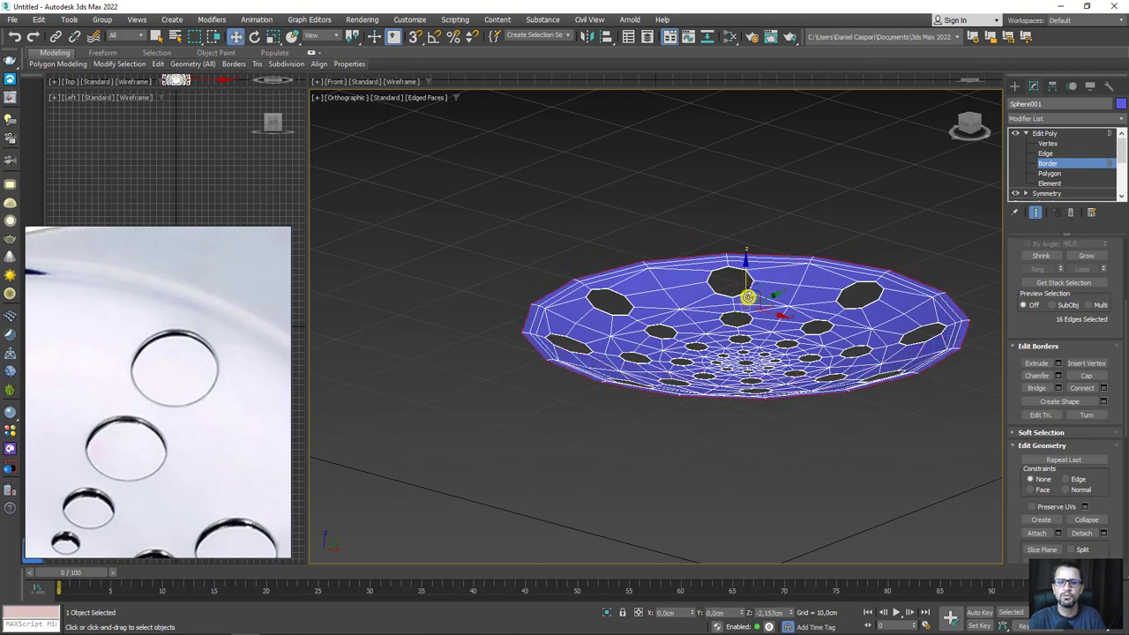
pyautogui.moveTo(798, 271)
pyautogui.keyDown('alt'); pyautogui.mouseDown(button='middle')
pyautogui.moveTo(846, 340)
pyautogui.moveTo(880, 290)
pyautogui.moveTo(875, 298)
pyautogui.mouseUp(button='middle'); pyautogui.keyUp('alt')
pyautogui.click(1041, 135)
pyautogui.scroll(-2, 728, 274)
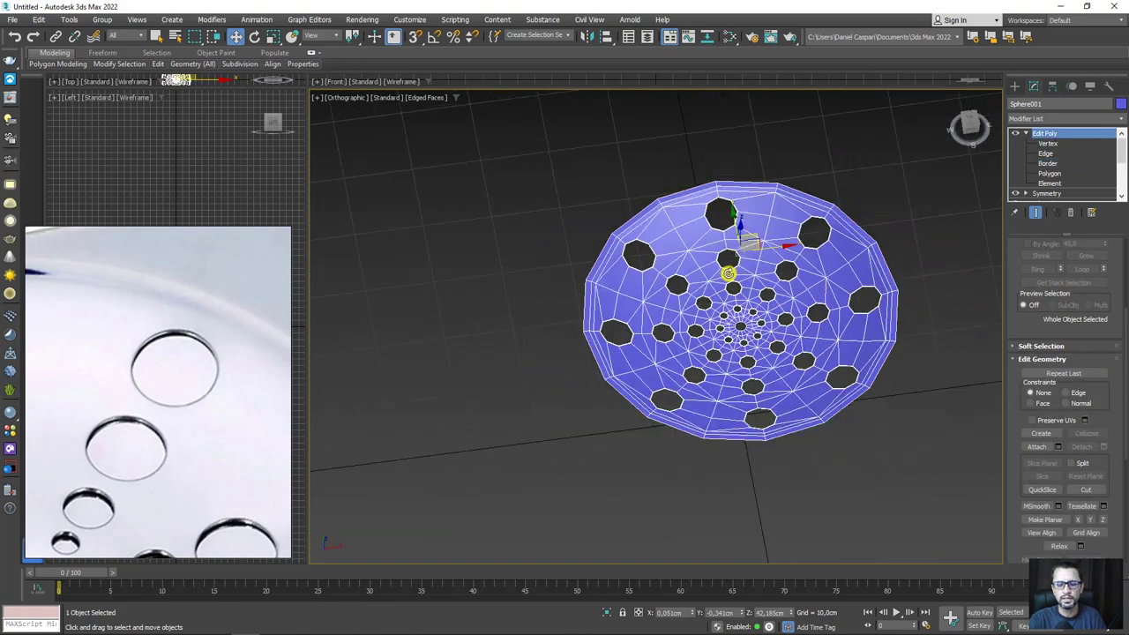
pyautogui.scroll(-5, 208, 348)
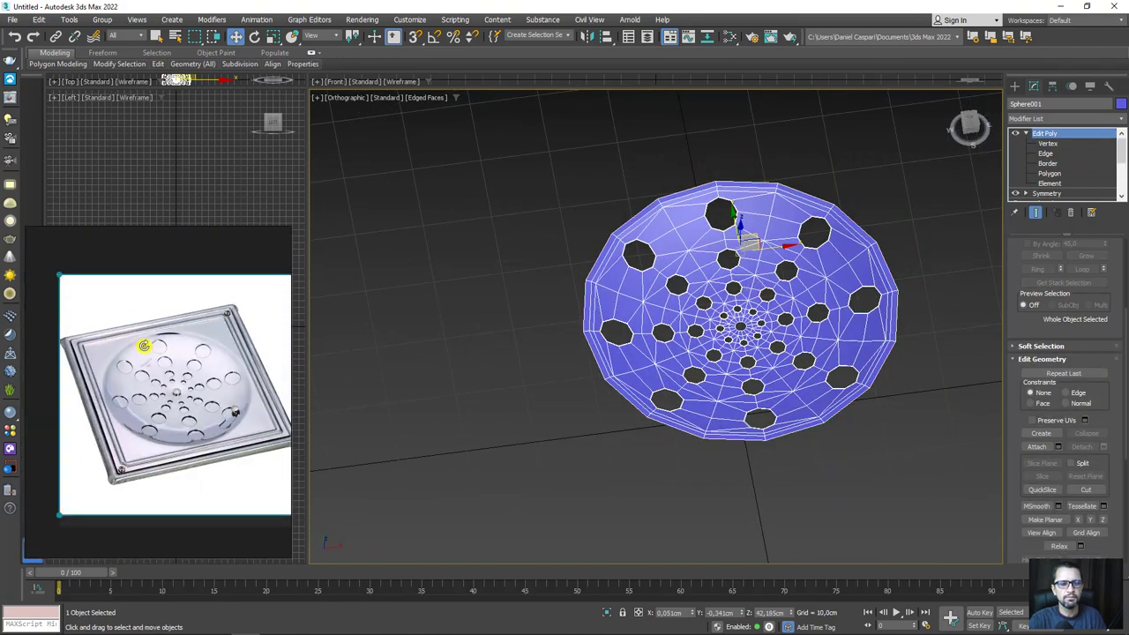
pyautogui.scroll(3, 143, 346)
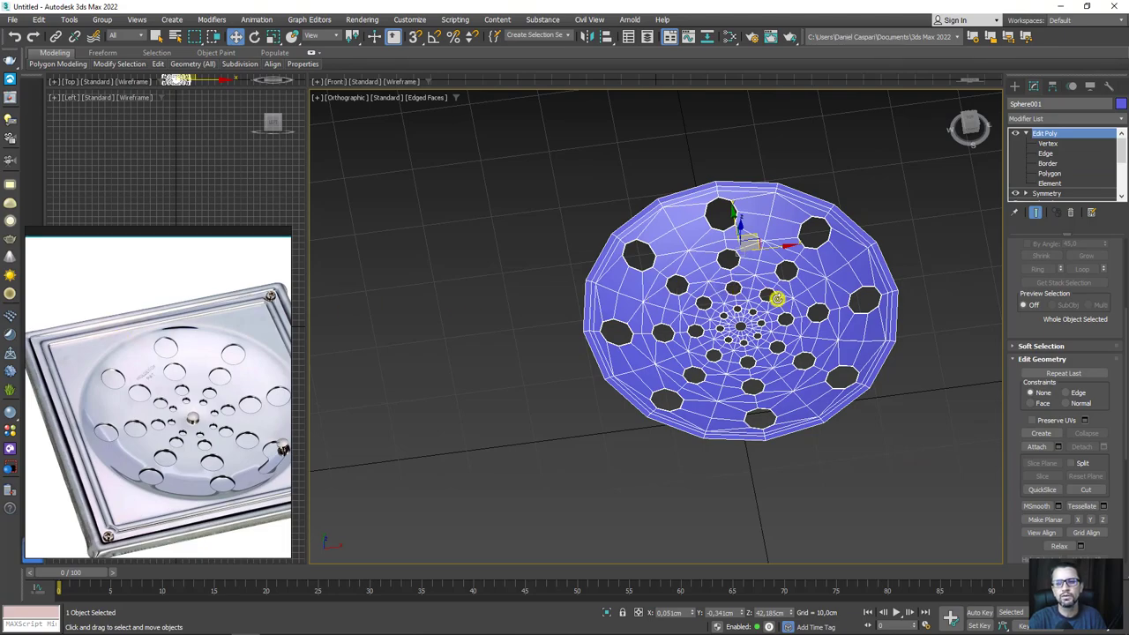
pyautogui.moveTo(777, 298)
pyautogui.keyDown('alt'); pyautogui.mouseDown(button='middle')
pyautogui.moveTo(692, 328)
pyautogui.moveTo(680, 320)
pyautogui.moveTo(749, 340)
pyautogui.moveTo(778, 330)
pyautogui.moveTo(653, 197)
pyautogui.mouseUp(button='middle'); pyautogui.keyUp('alt')
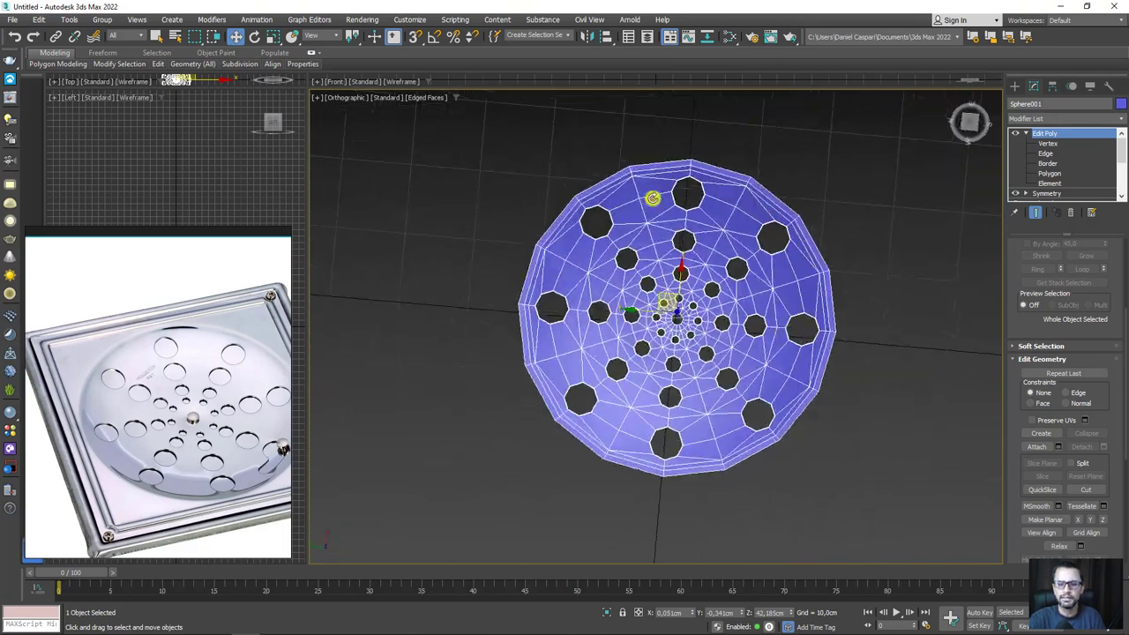
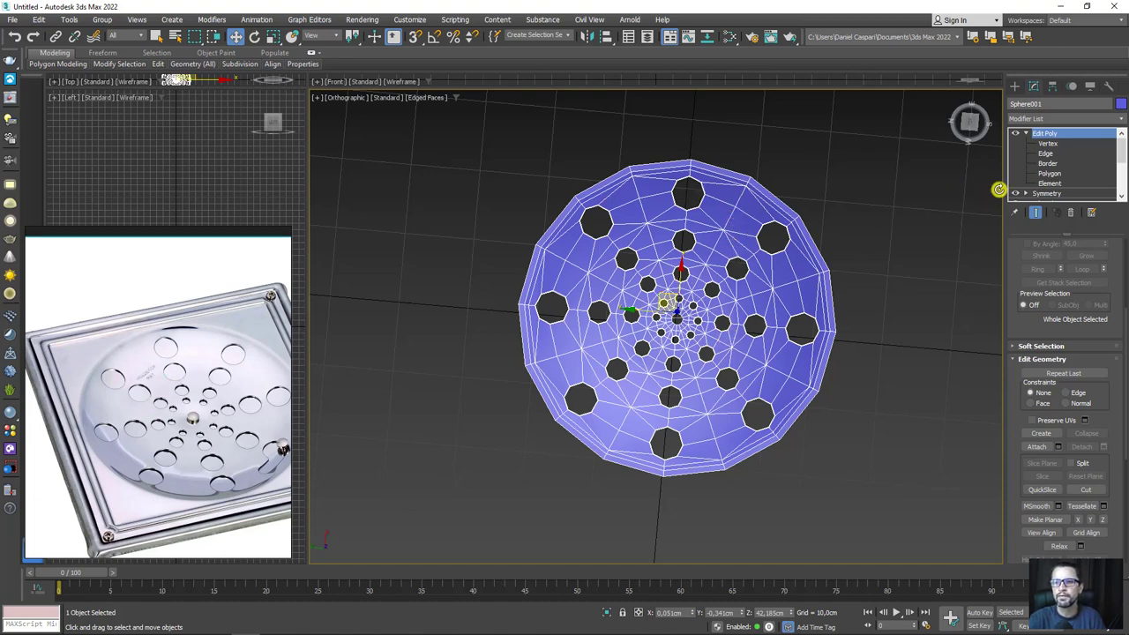
# - Enter Edit Poly edge mode and select the disc's outer rim, viewed from the top
pyautogui.click(1025, 134)
pyautogui.keyDown('alt'); pyautogui.moveTo(742, 270); pyautogui.dragTo(756, 216, button='middle'); pyautogui.keyUp('alt')
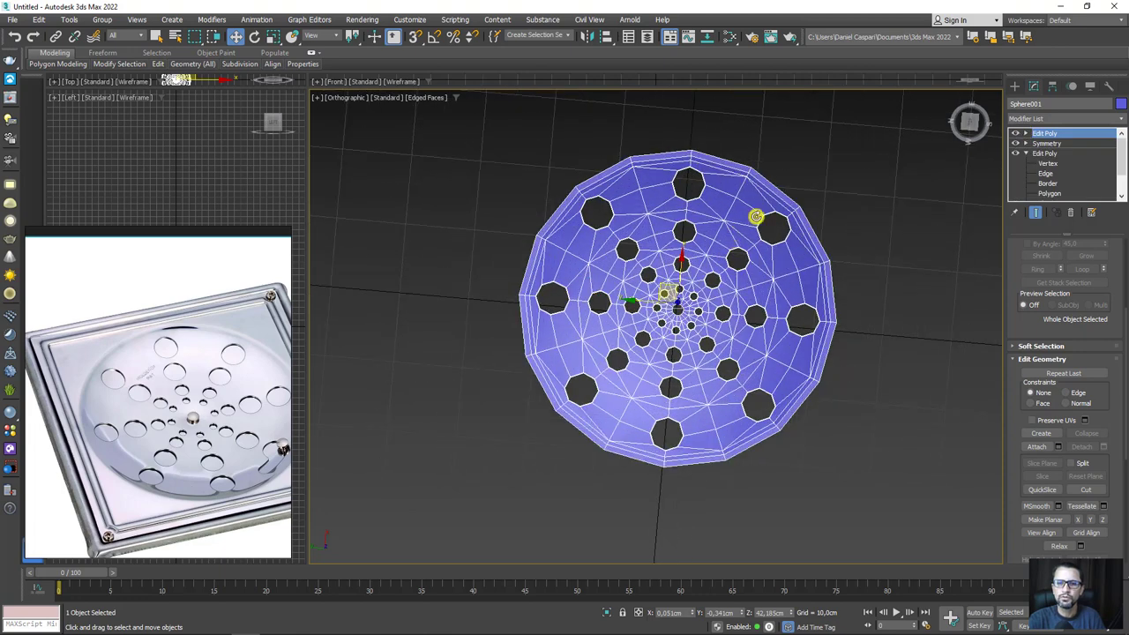
pyautogui.click(1026, 133)
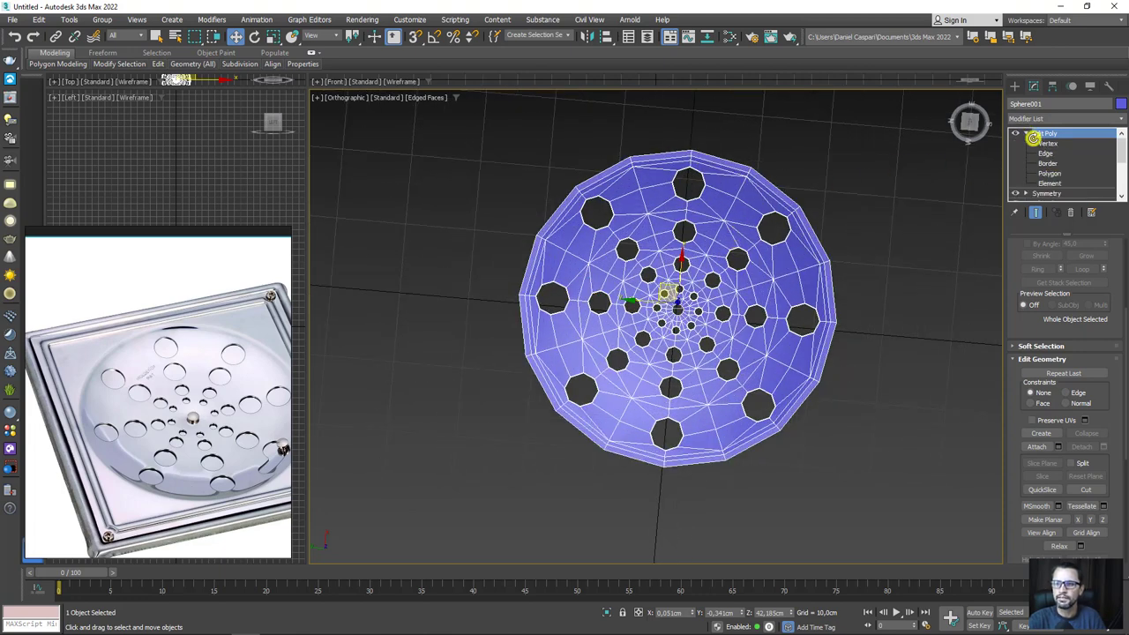
pyautogui.click(1045, 152)
pyautogui.doubleClick(667, 176)
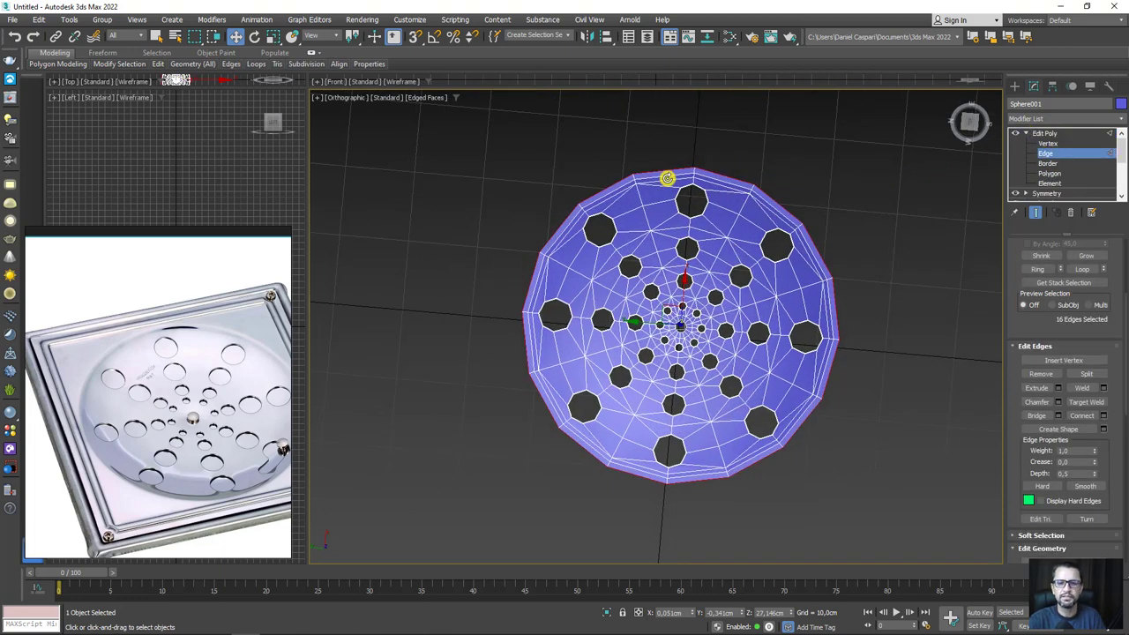
pyautogui.press('t')
pyautogui.scroll(5, 634, 300)
pyautogui.scroll(2, 672, 280)
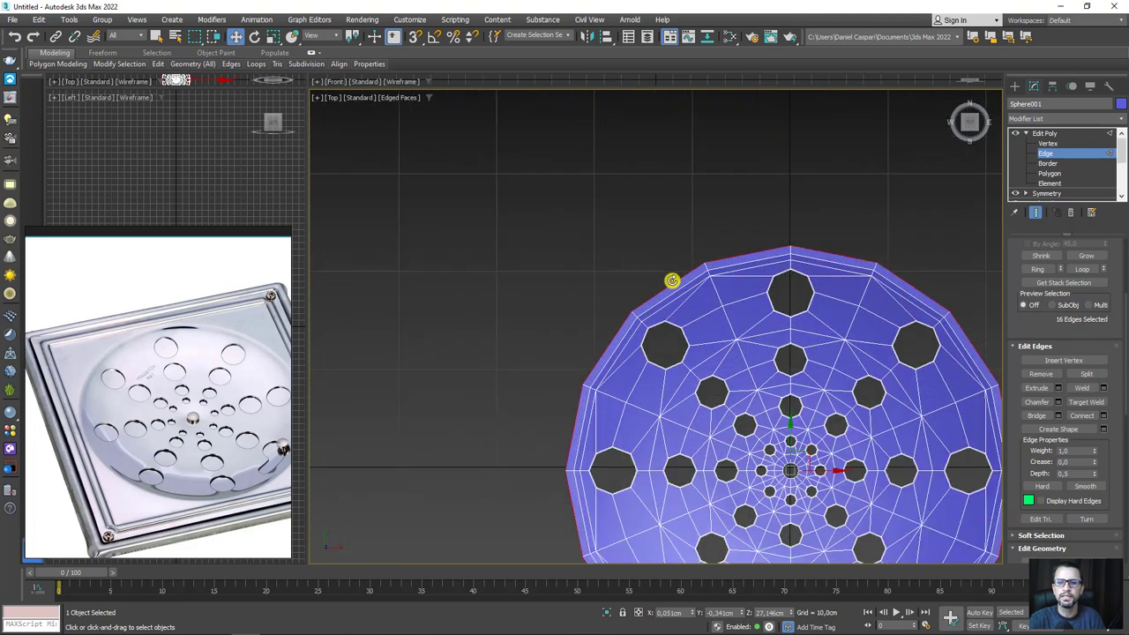
# - Shift-drag the two top rim edges upward into a flap and flatten it with Make Planar Y
pyautogui.click(672, 280)
pyautogui.keyDown('ctrl'); pyautogui.click(731, 257); pyautogui.keyUp('ctrl')
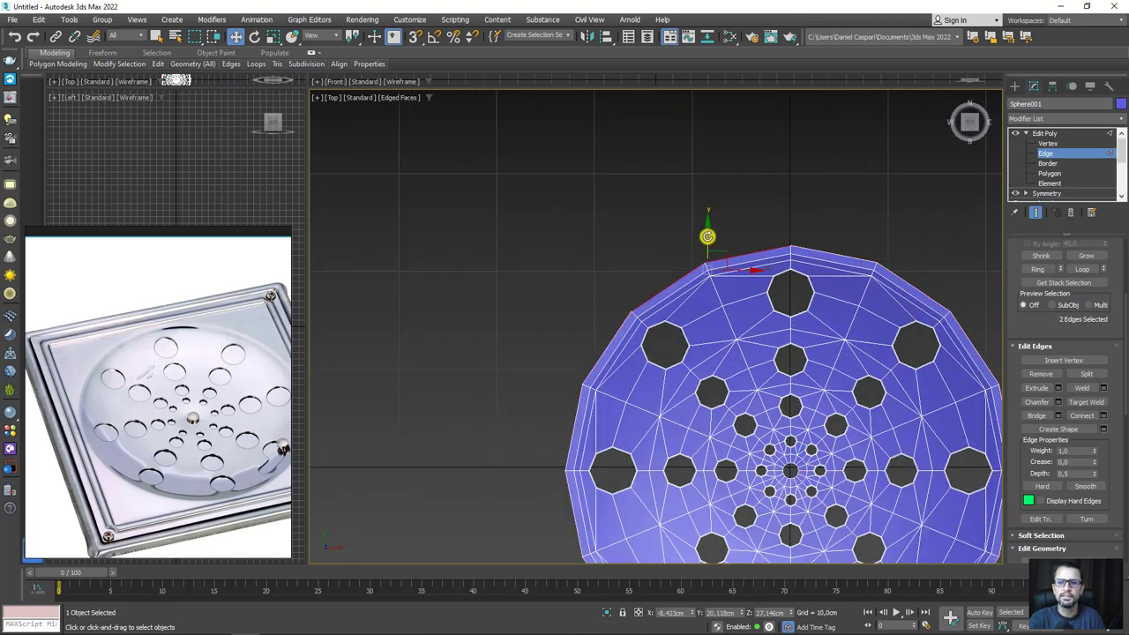
pyautogui.keyDown('shift'); pyautogui.moveTo(707, 237); pyautogui.dragTo(723, 171); pyautogui.keyUp('shift')
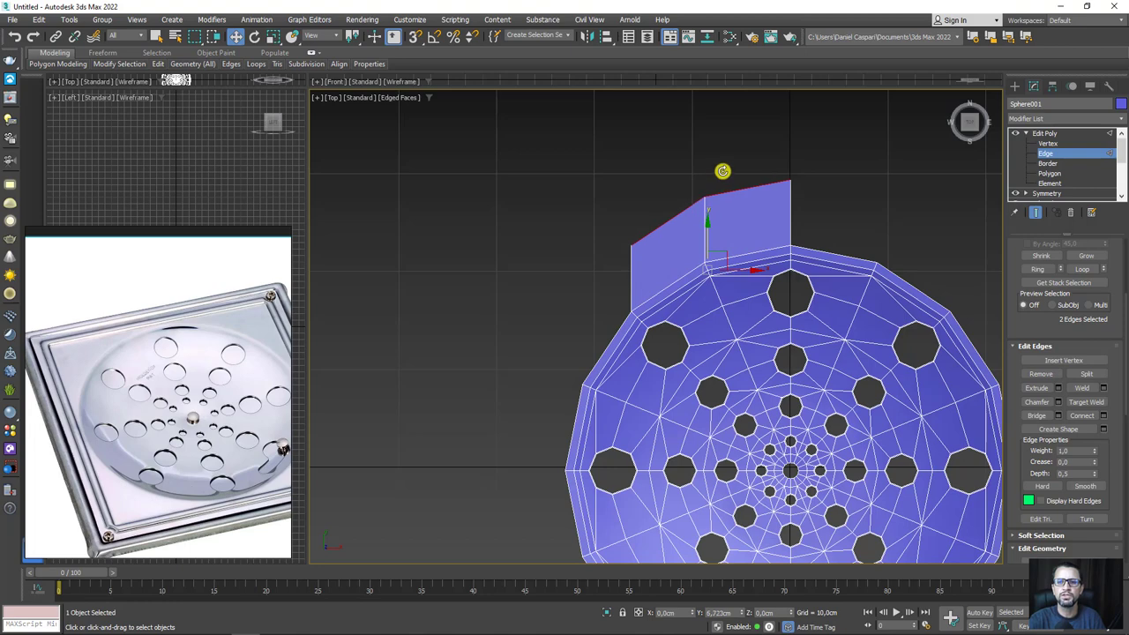
pyautogui.moveTo(1022, 333); pyautogui.dragTo(1019, 178)
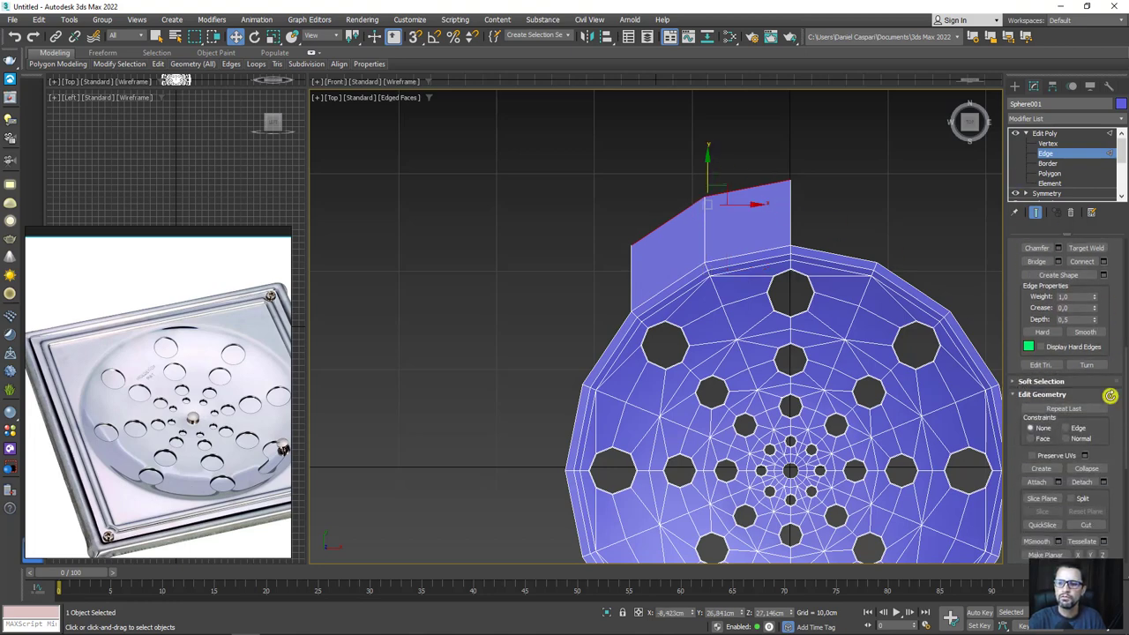
pyautogui.scroll(-3, 1112, 448)
pyautogui.scroll(-2, 1098, 428)
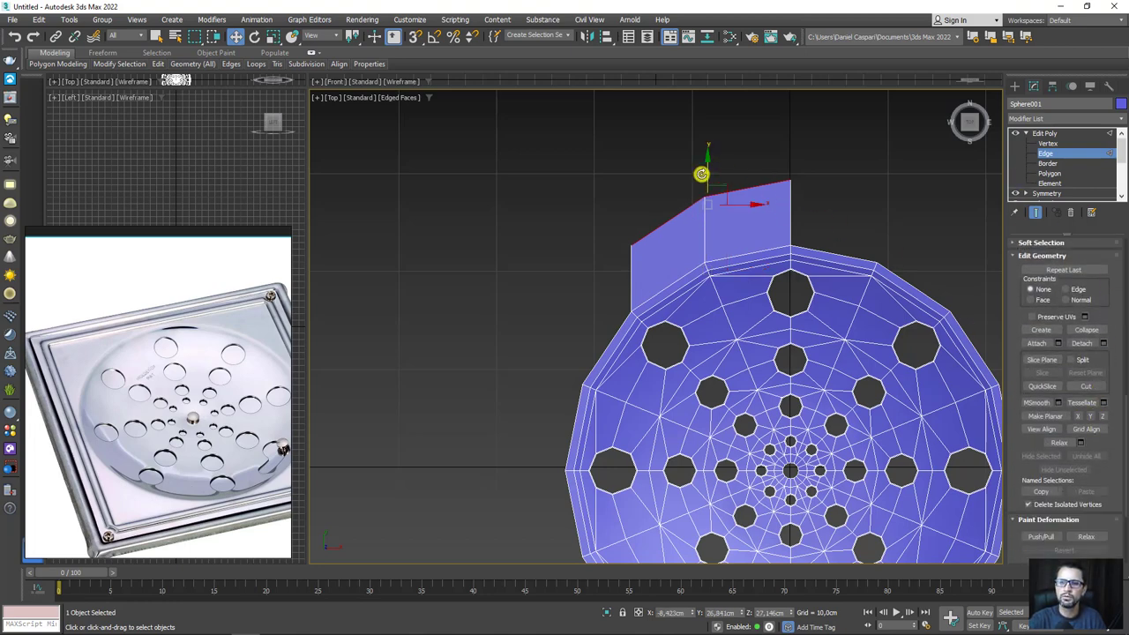
pyautogui.click(1092, 416)
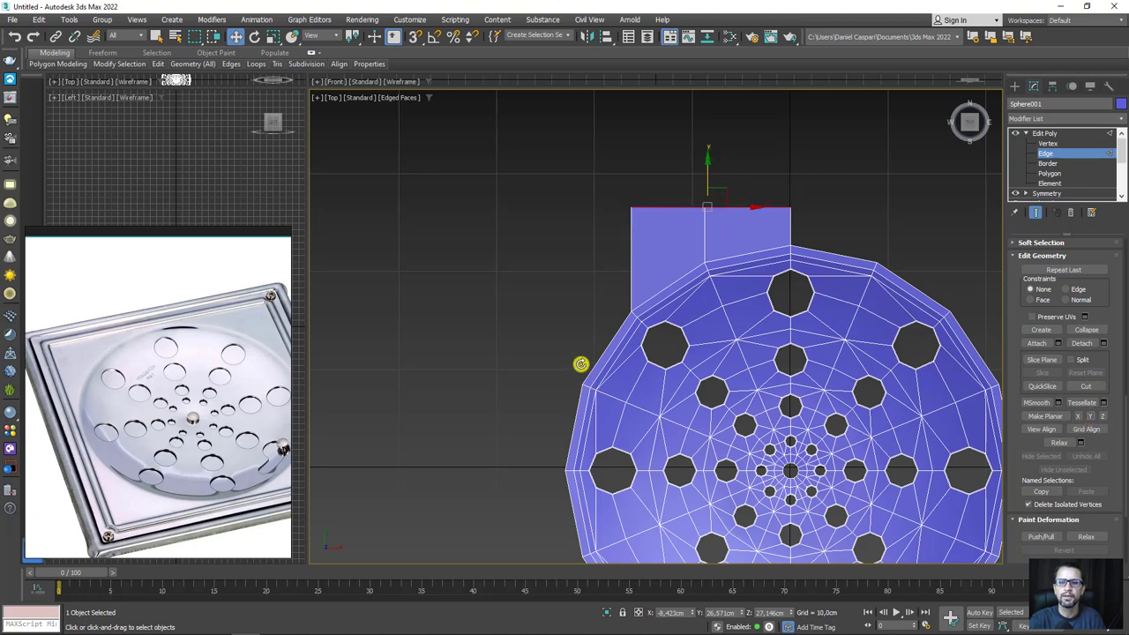
# - Extend the left rim edge outward into a flap, straightened with Make Planar X
pyautogui.click(578, 402)
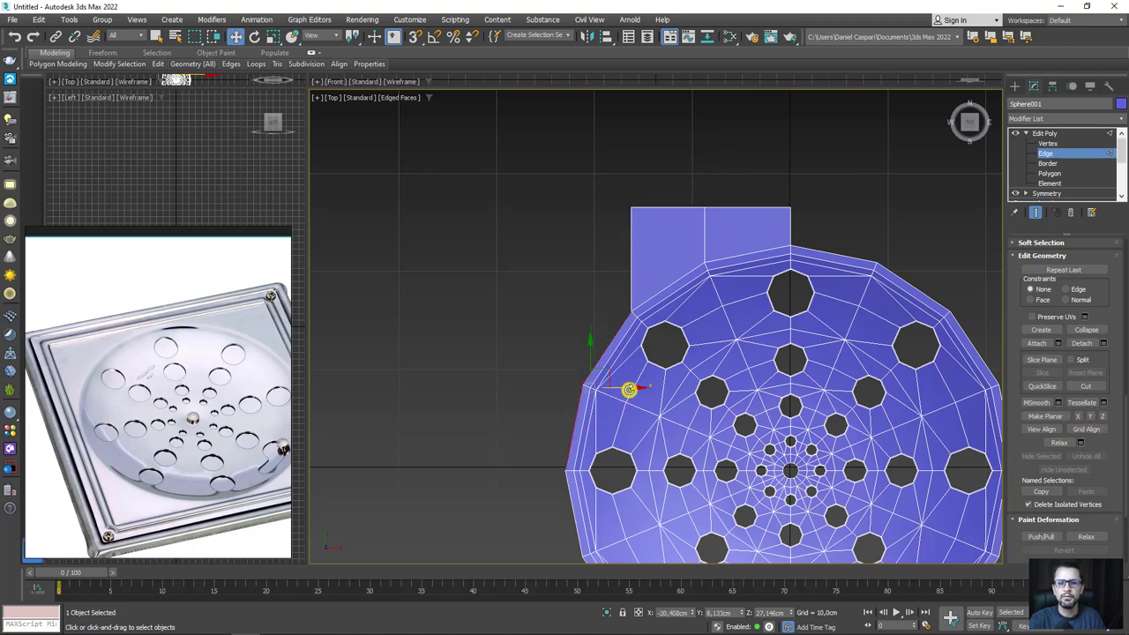
pyautogui.keyDown('shift'); pyautogui.moveTo(625, 388); pyautogui.dragTo(509, 387); pyautogui.keyUp('shift')
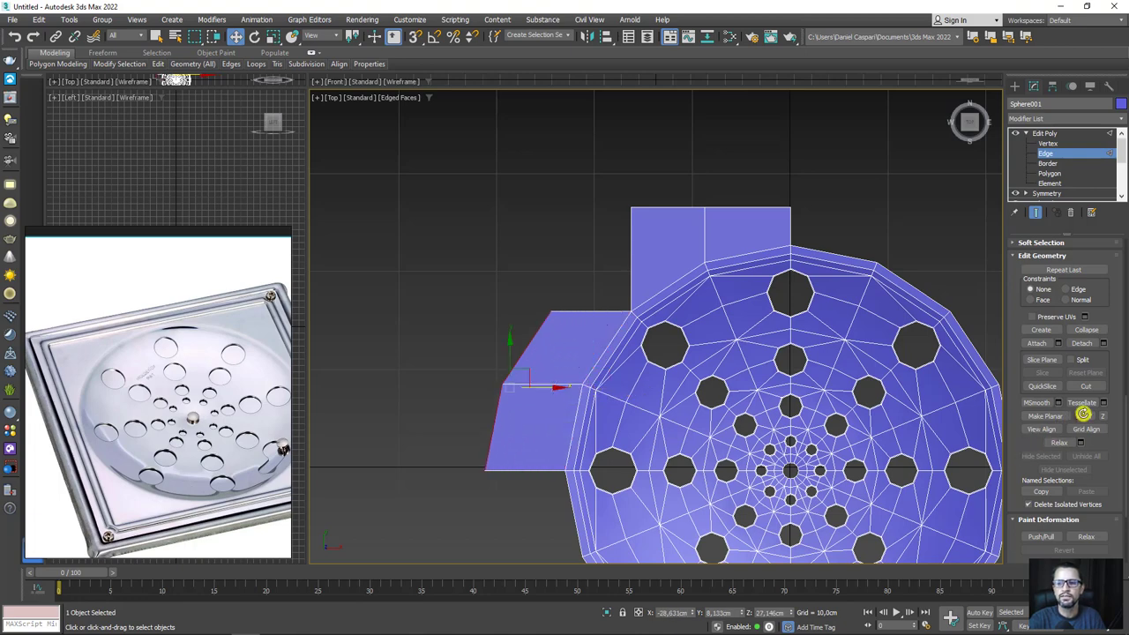
pyautogui.click(1078, 415)
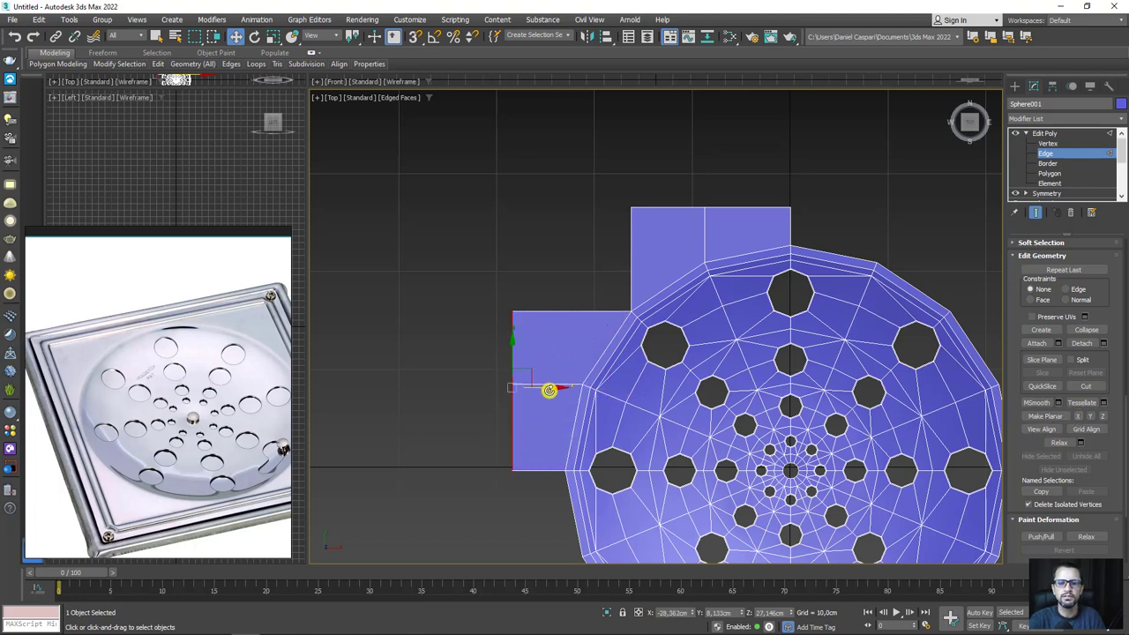
pyautogui.moveTo(548, 390); pyautogui.dragTo(570, 438)
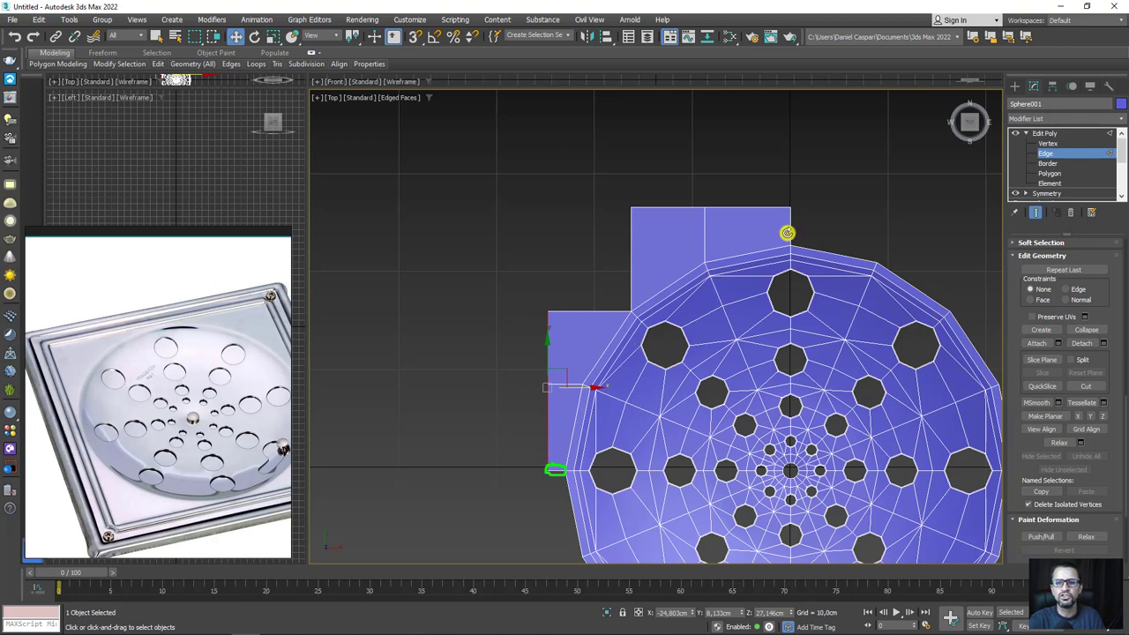
# - Adjust the top edges of the upper and left flaps, then enable Snaps Toggle
pyautogui.click(752, 209)
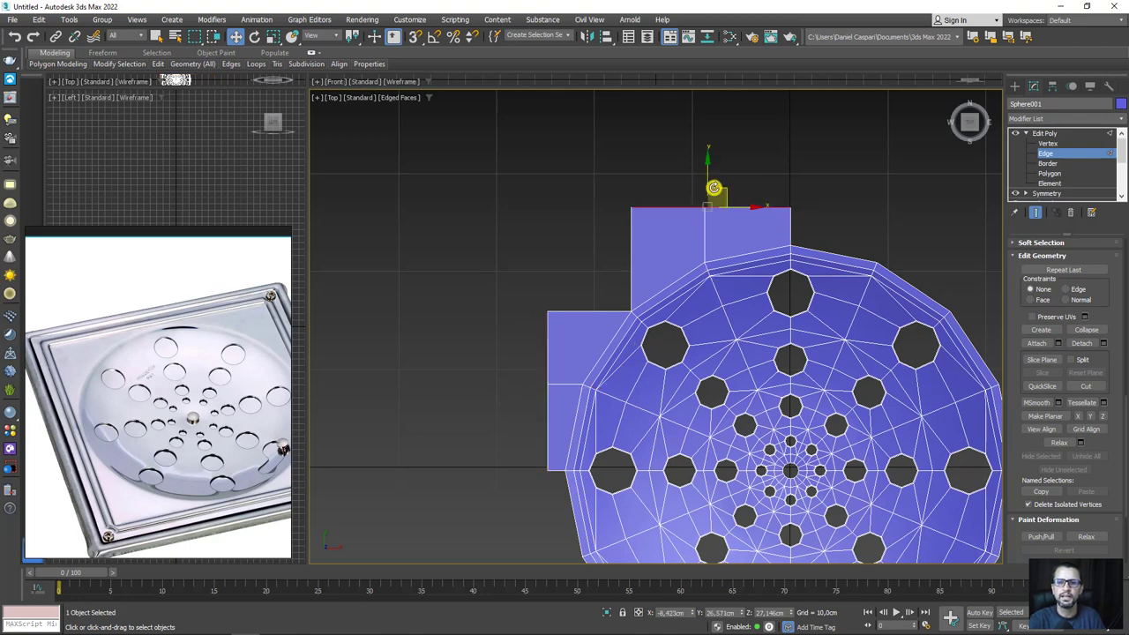
pyautogui.moveTo(708, 175); pyautogui.dragTo(707, 201)
pyautogui.click(595, 310)
pyautogui.scroll(2, 589, 286)
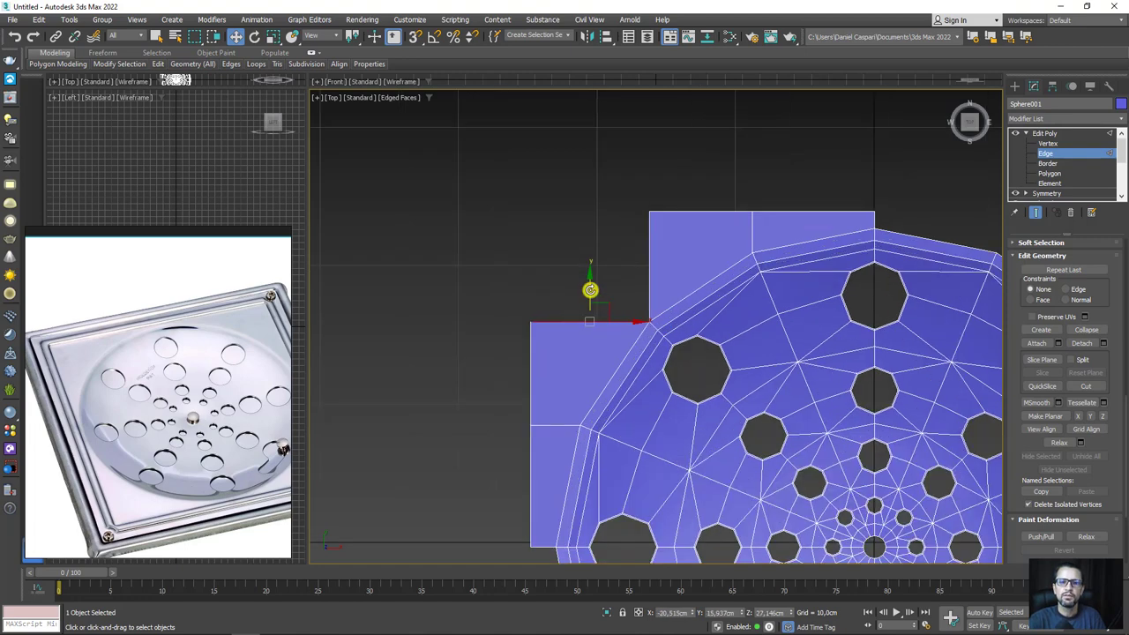
pyautogui.moveTo(593, 287)
pyautogui.mouseDown()
pyautogui.moveTo(607, 168)
pyautogui.moveTo(595, 232)
pyautogui.moveTo(605, 224)
pyautogui.mouseUp()
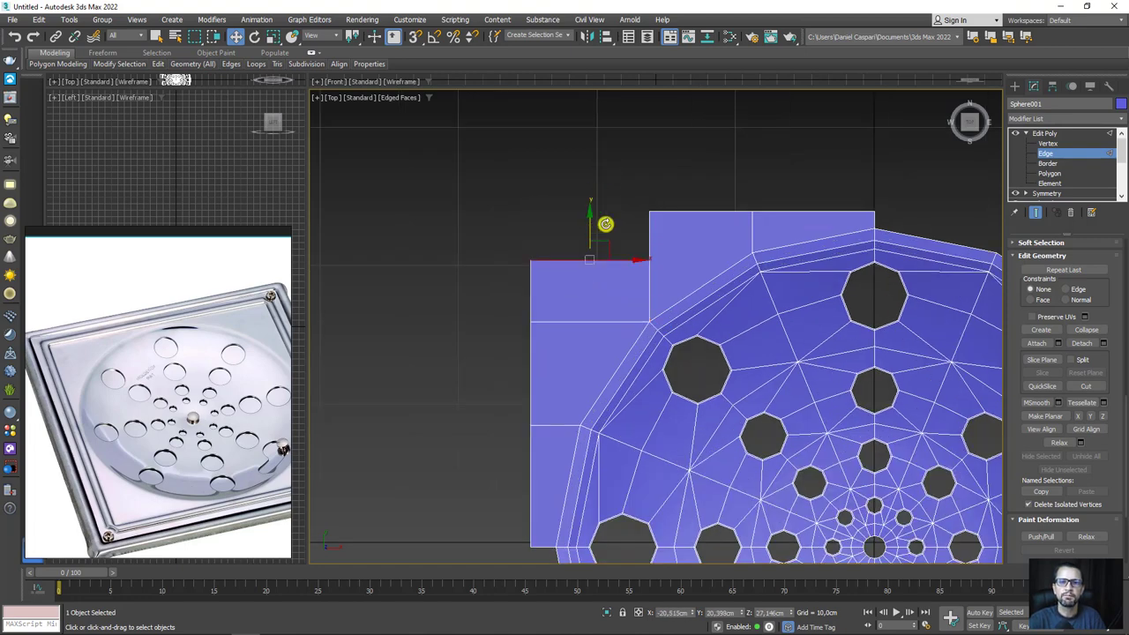
pyautogui.click(416, 37)
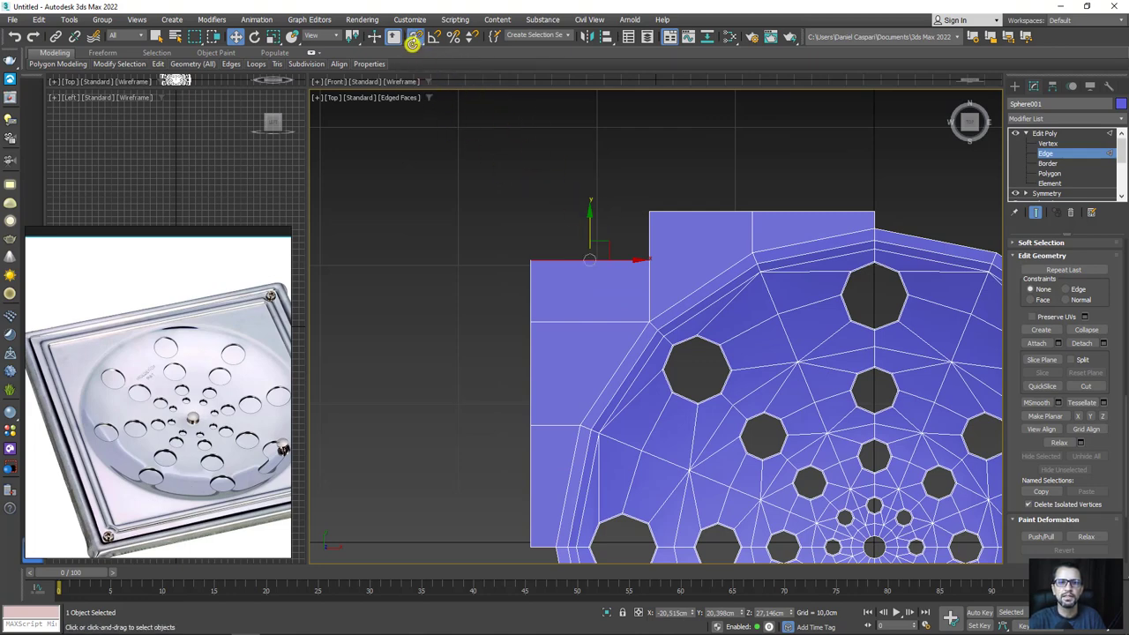
# - Check the snap options and snap the left flap's top edge level with the upper flap
pyautogui.rightClick(412, 43)
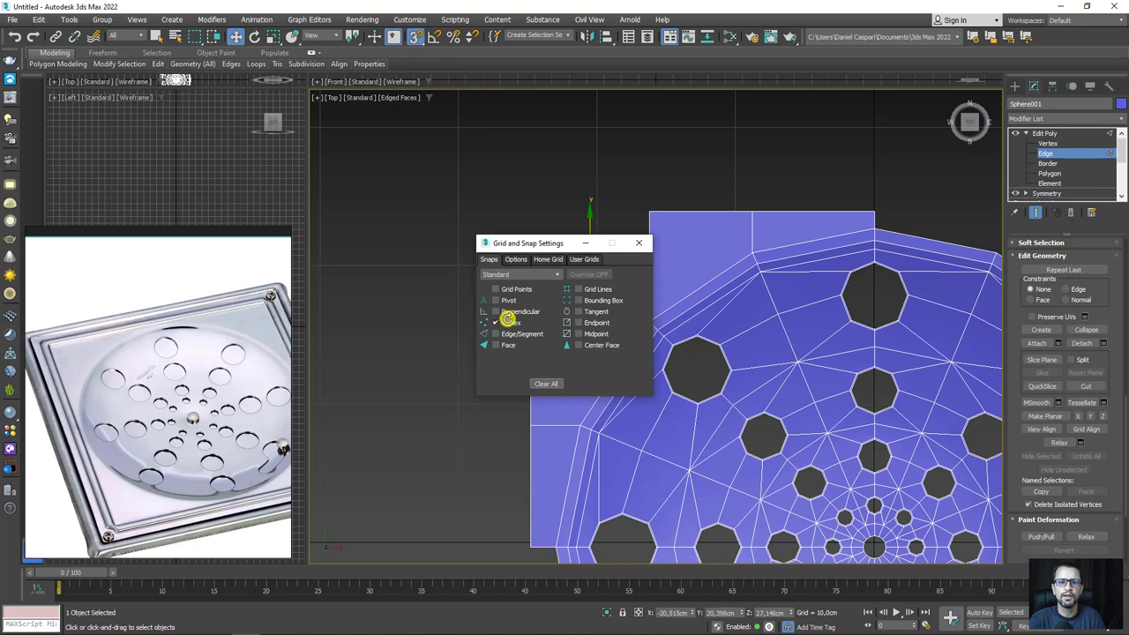
pyautogui.click(516, 259)
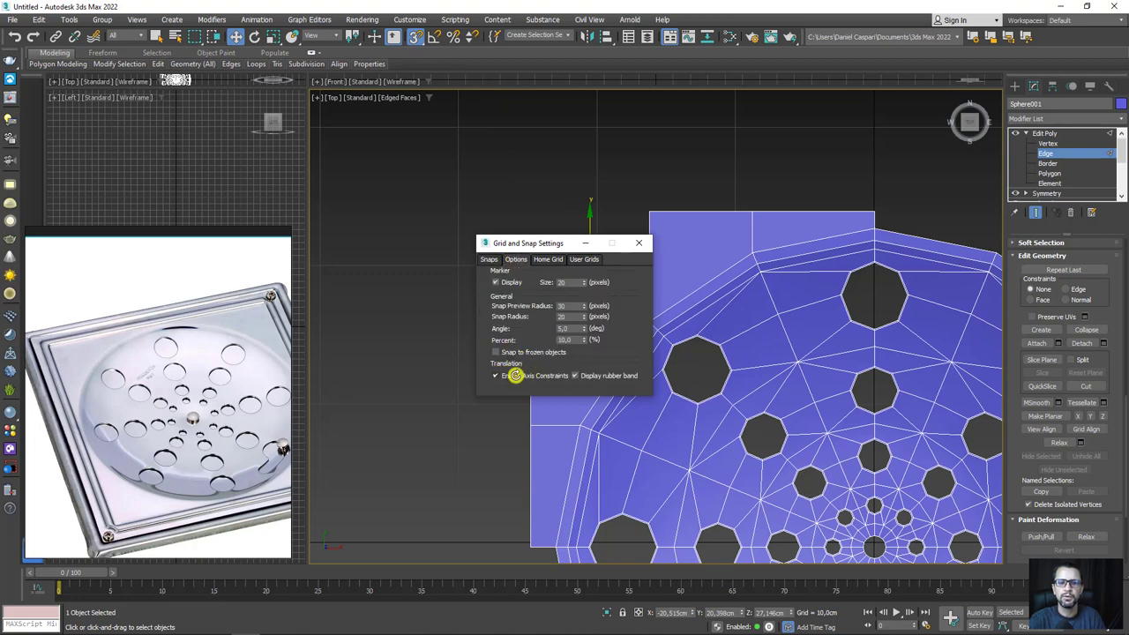
pyautogui.click(638, 243)
pyautogui.moveTo(589, 258)
pyautogui.keyDown('shift'); pyautogui.mouseDown()
pyautogui.moveTo(582, 151)
pyautogui.moveTo(650, 211)
pyautogui.mouseUp(); pyautogui.keyUp('shift')
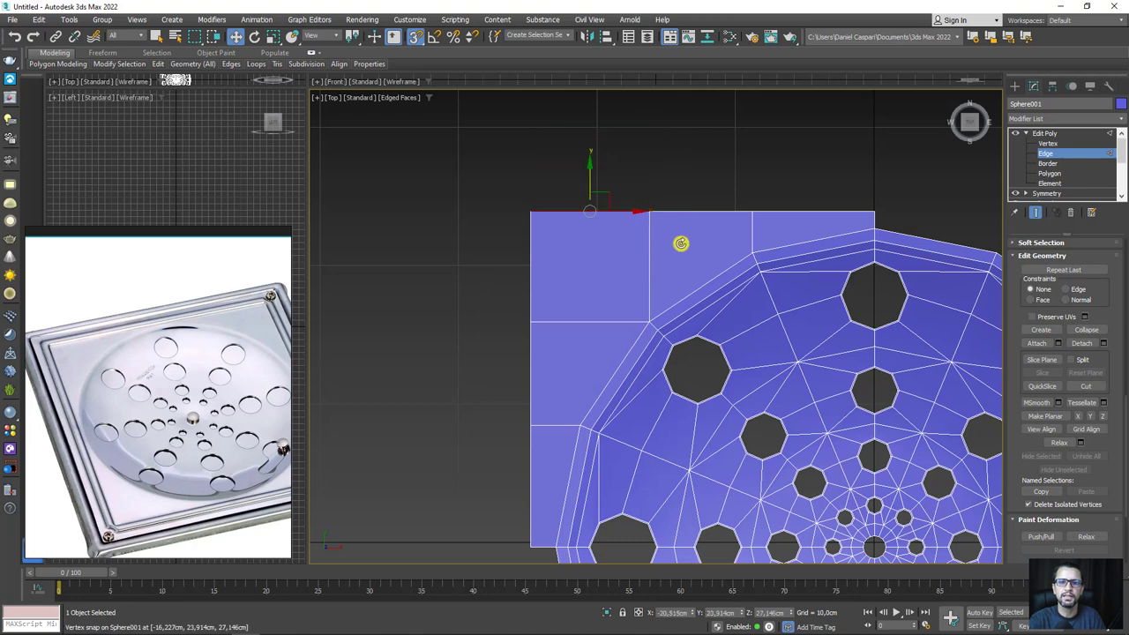
# - Select and test-move the corner vertex where the flaps meet, then return to edge mode
pyautogui.click(1049, 142)
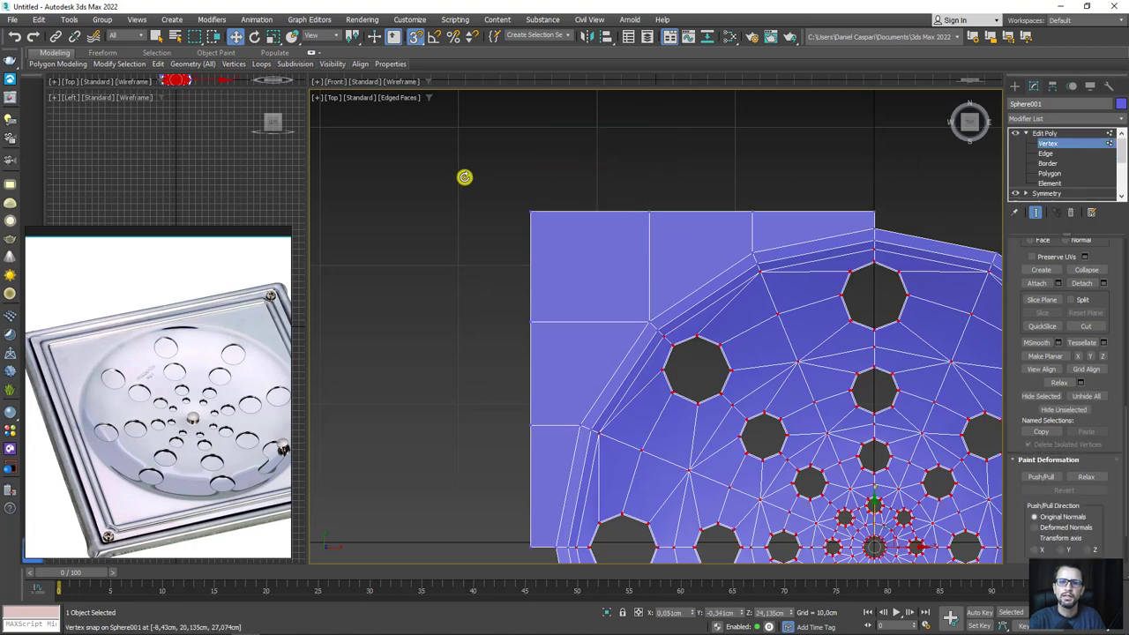
pyautogui.moveTo(694, 235); pyautogui.dragTo(694, 235)
pyautogui.moveTo(686, 171); pyautogui.dragTo(639, 225)
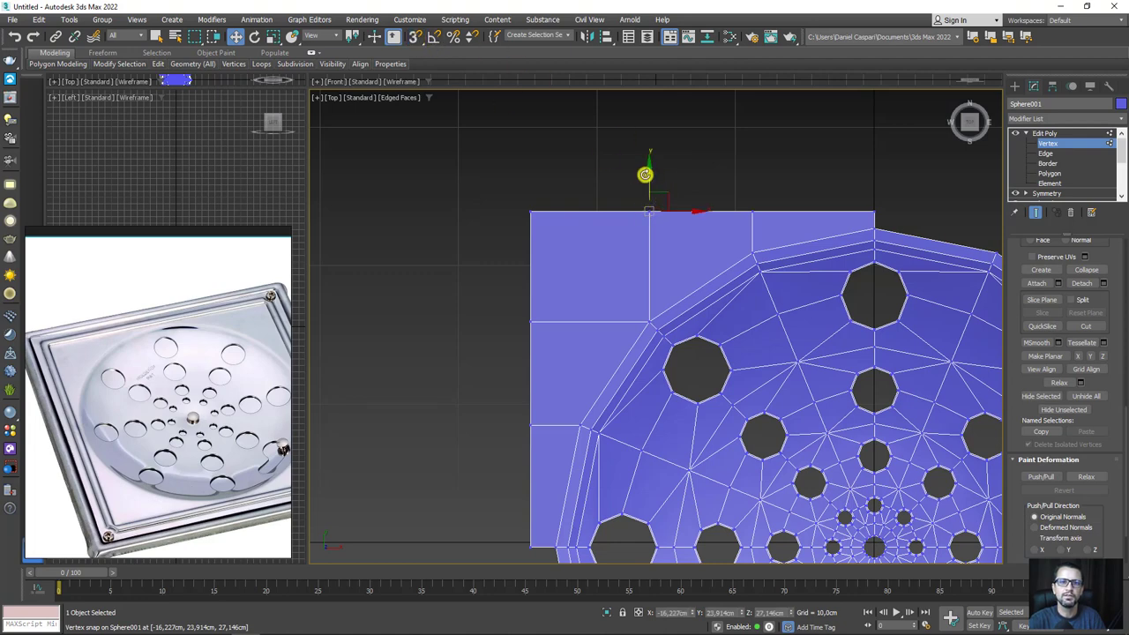
pyautogui.moveTo(671, 192)
pyautogui.mouseDown()
pyautogui.moveTo(605, 145)
pyautogui.moveTo(642, 217)
pyautogui.mouseUp()
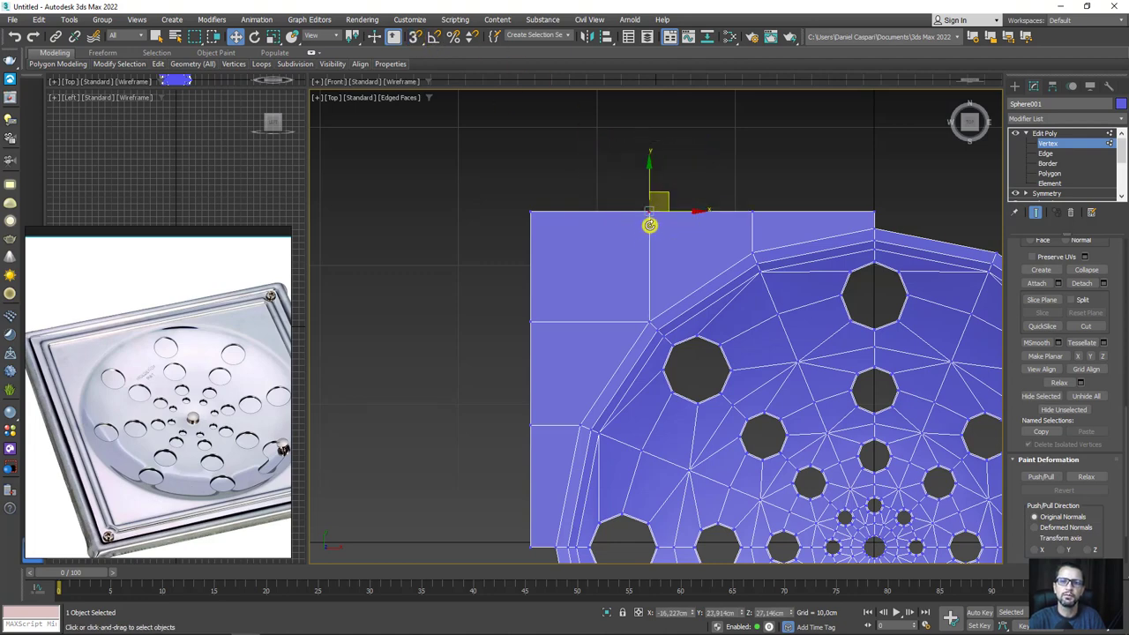
pyautogui.scroll(2, 1115, 308)
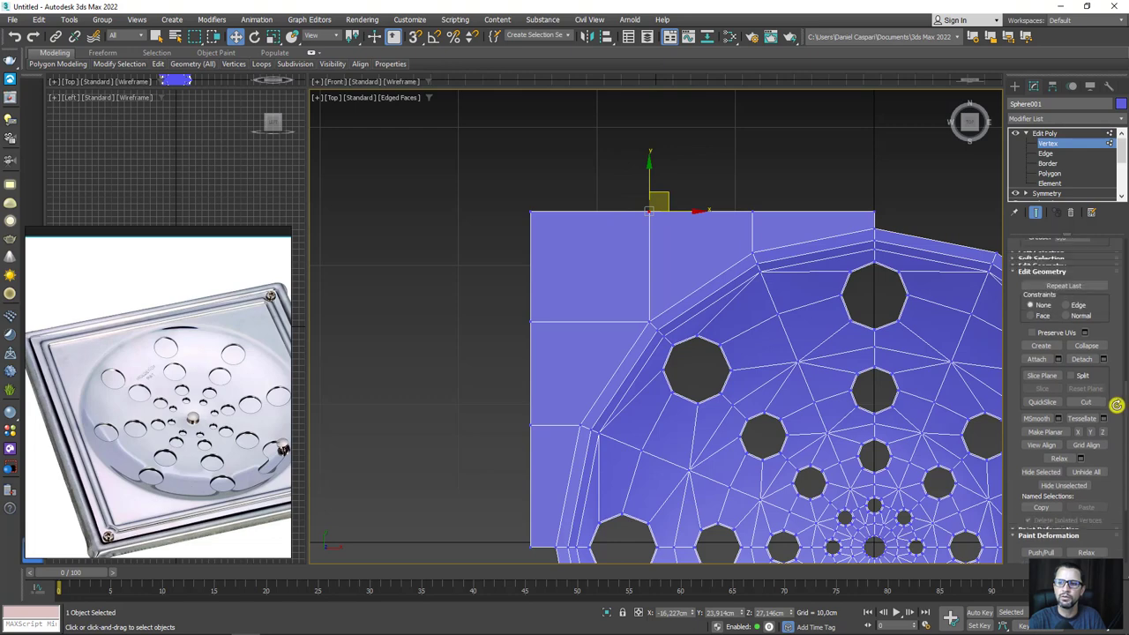
pyautogui.scroll(3, 1115, 388)
pyautogui.click(736, 174)
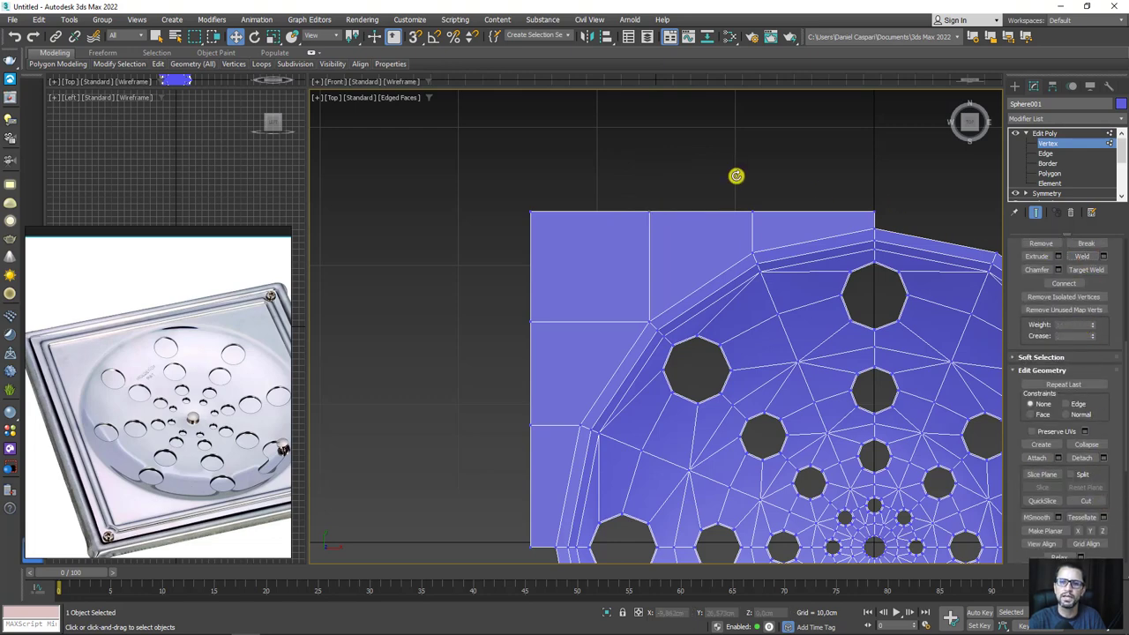
pyautogui.click(1041, 152)
pyautogui.click(704, 211)
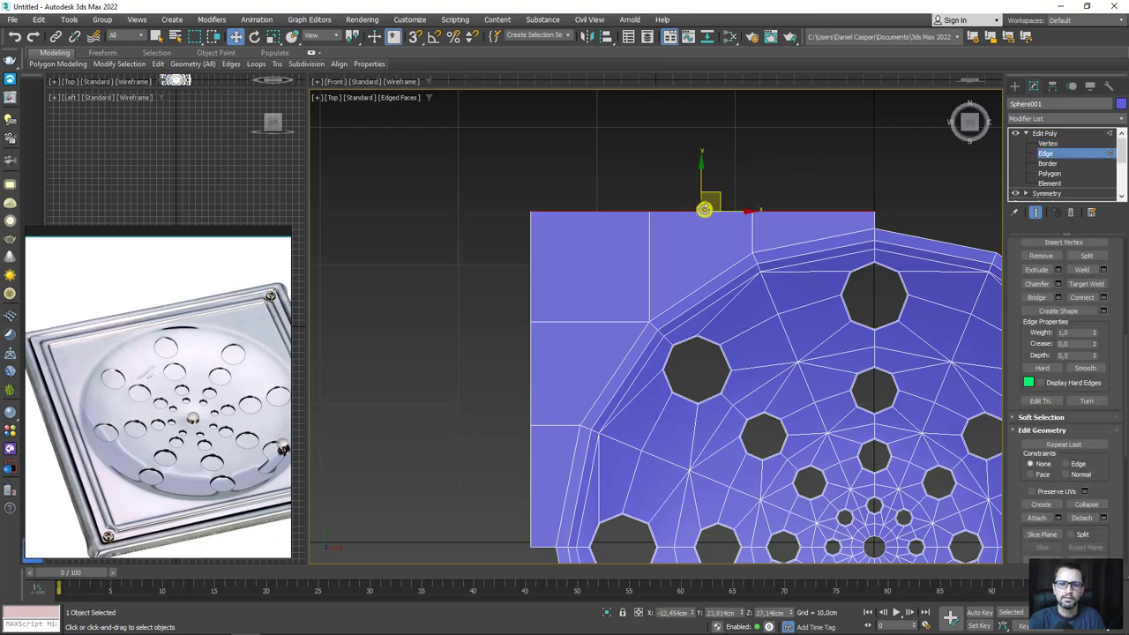
pyautogui.moveTo(701, 183); pyautogui.dragTo(703, 179)
pyautogui.click(532, 262)
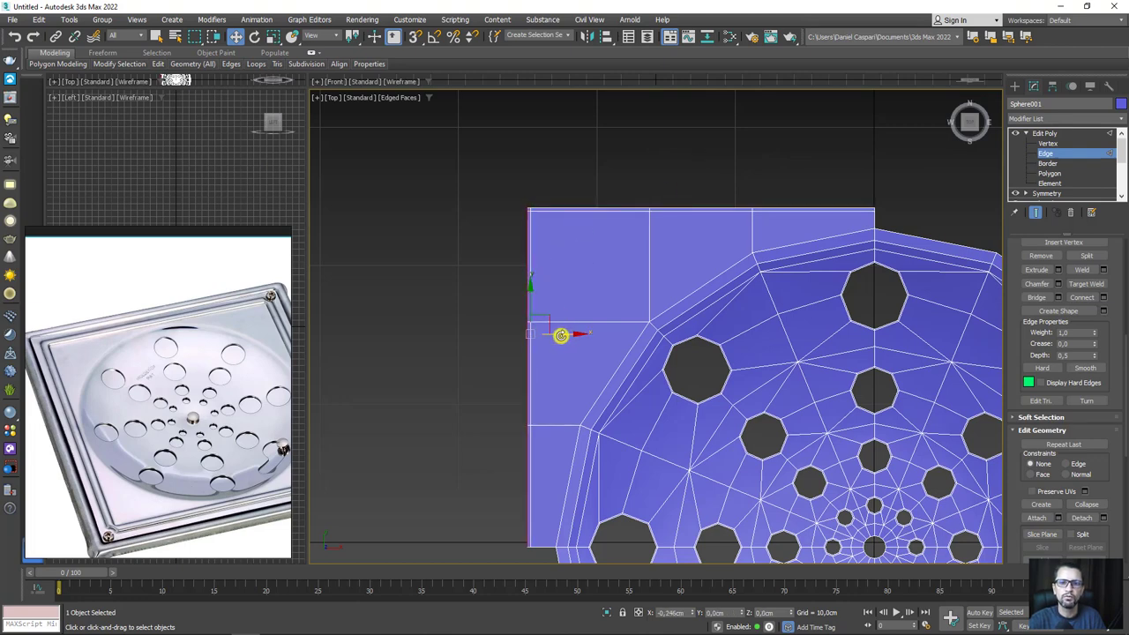
pyautogui.scroll(-2, 611, 293)
pyautogui.scroll(-2, 611, 292)
pyautogui.moveTo(676, 325); pyautogui.dragTo(624, 261, button='middle')
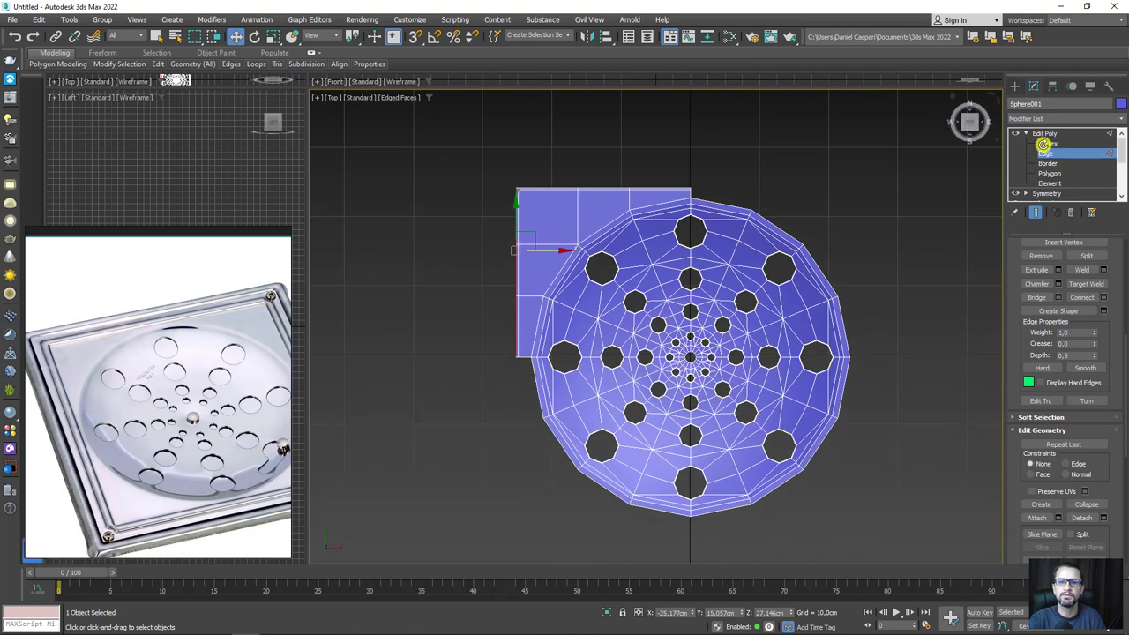
pyautogui.click(1044, 133)
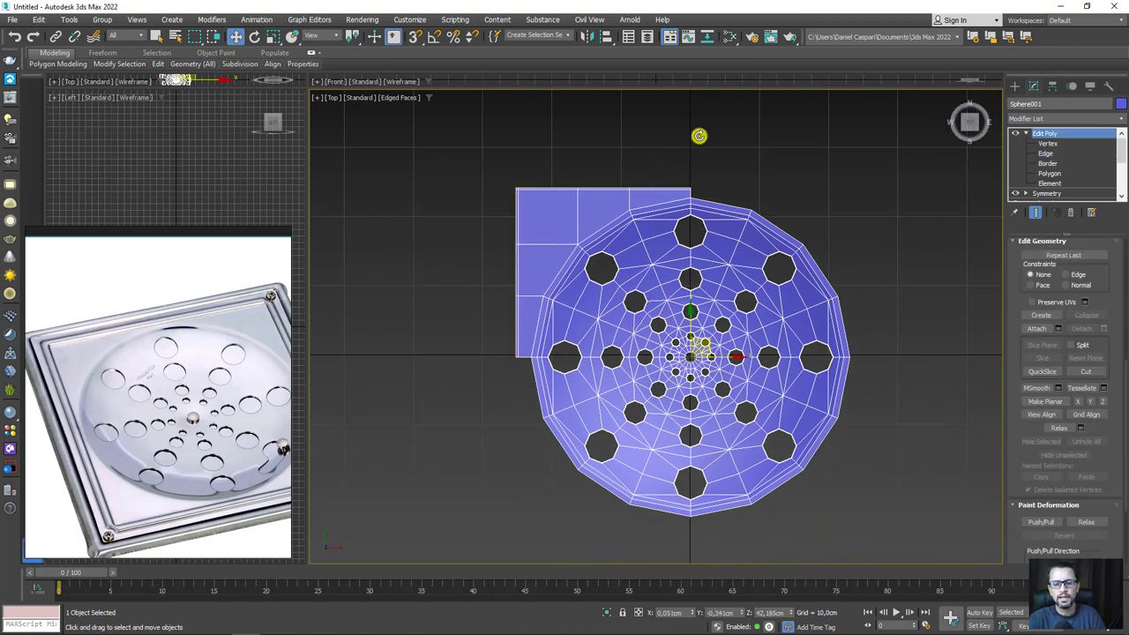
pyautogui.moveTo(692, 134); pyautogui.dragTo(675, 528)
pyautogui.moveTo(459, 359); pyautogui.dragTo(935, 330)
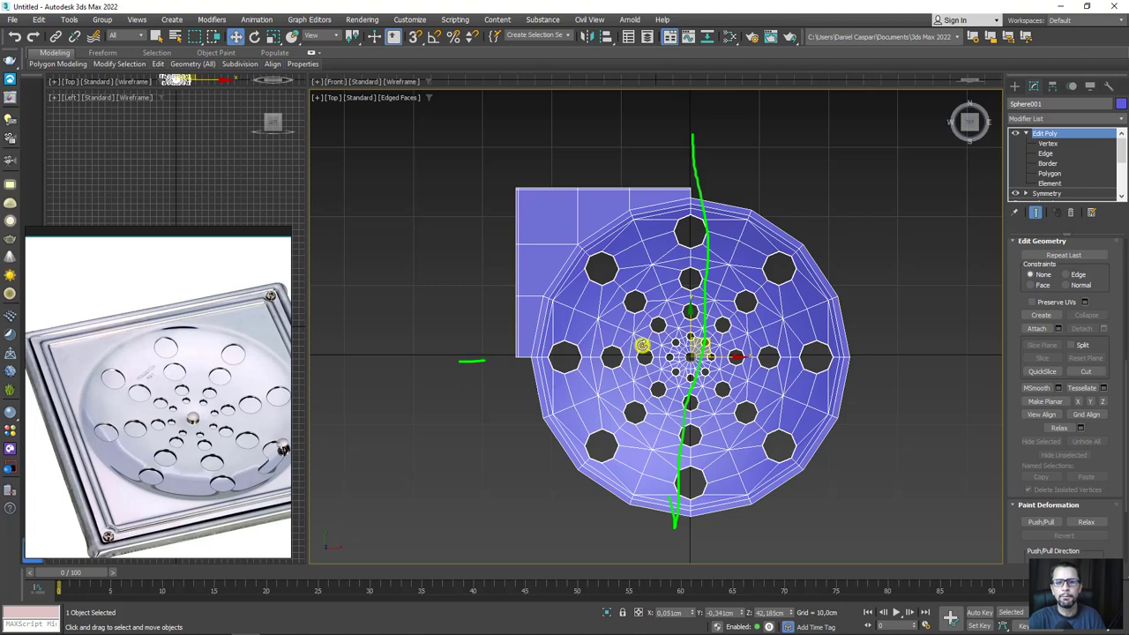
pyautogui.click(1025, 132)
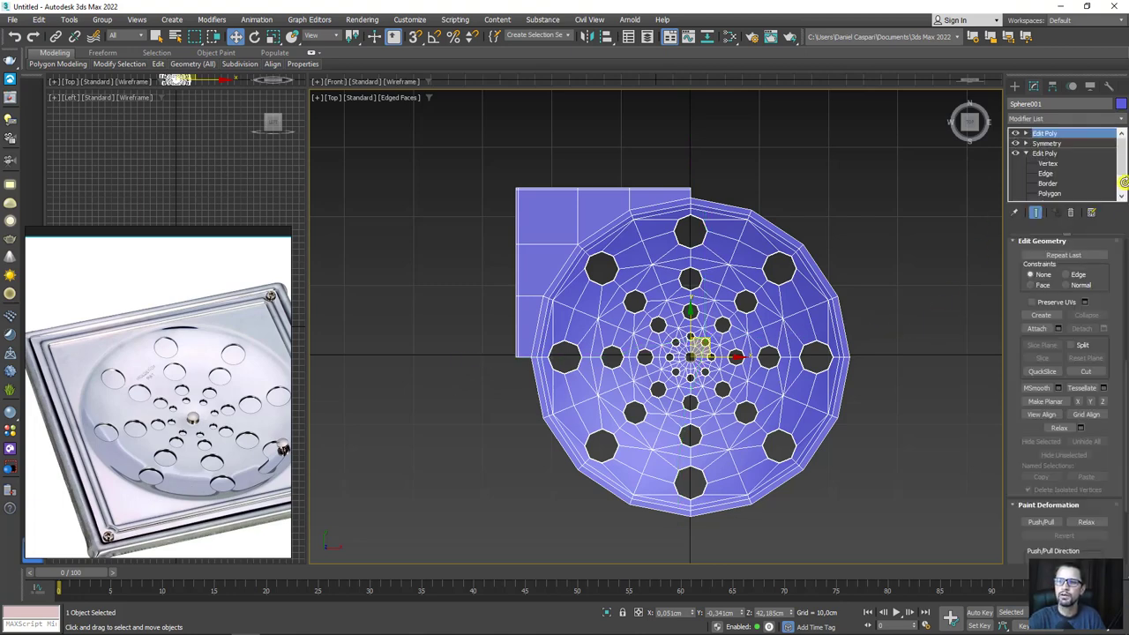
# - Add a Symmetry modifier mirroring on X with Flip and also on Y
pyautogui.click(1118, 118)
pyautogui.scroll(-10, 1067, 352)
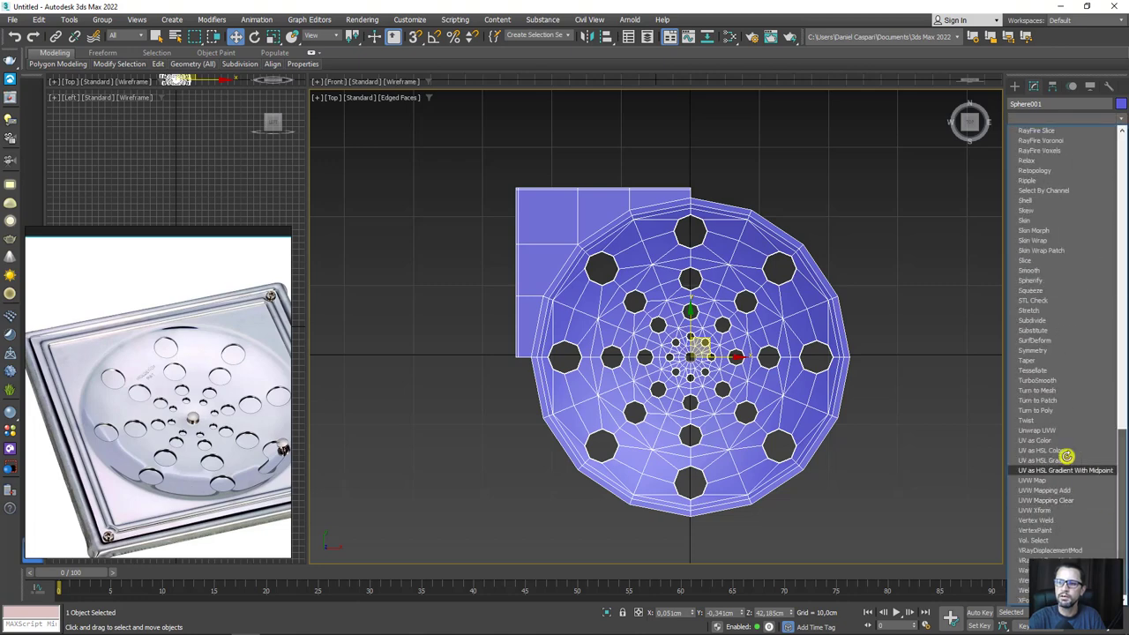
pyautogui.click(1038, 350)
pyautogui.click(1054, 312)
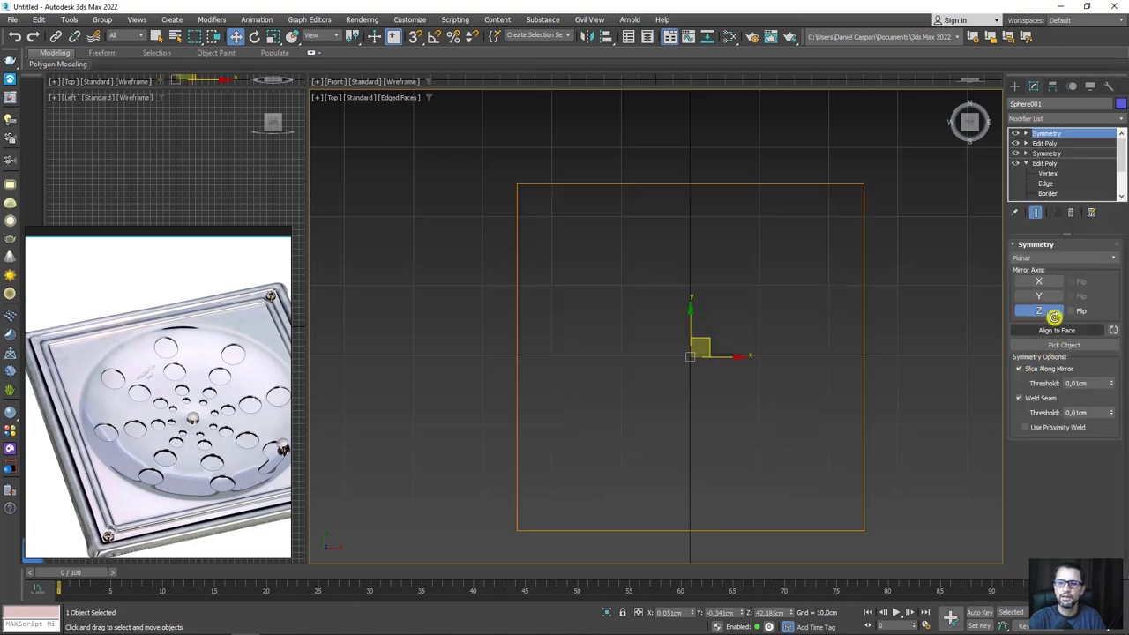
pyautogui.click(1040, 282)
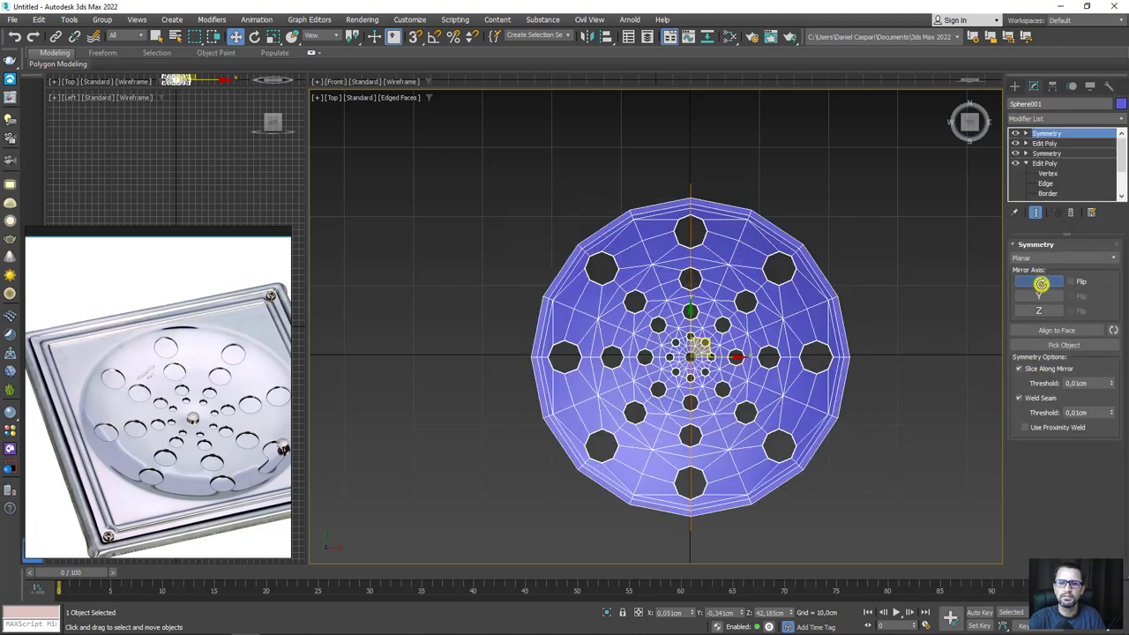
pyautogui.click(1070, 281)
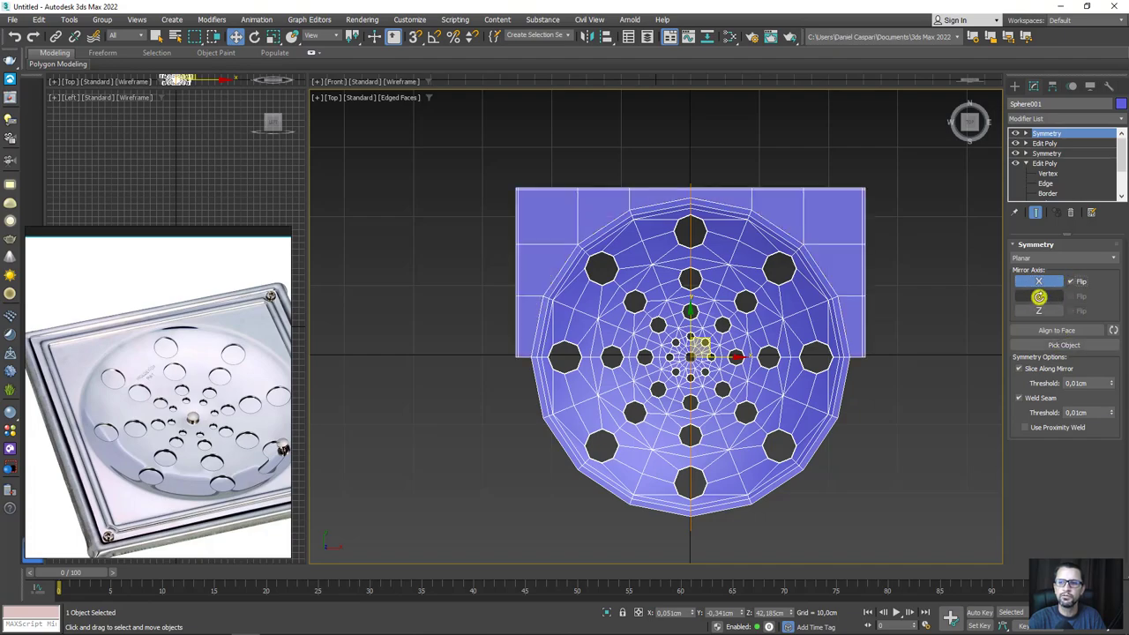
pyautogui.click(1038, 297)
# - Add a new Edit Poly modifier on top of the stack
pyautogui.moveTo(920, 411)
pyautogui.keyDown('alt'); pyautogui.mouseDown(button='middle')
pyautogui.moveTo(900, 403)
pyautogui.moveTo(883, 345)
pyautogui.moveTo(947, 325)
pyautogui.moveTo(943, 373)
pyautogui.moveTo(907, 370)
pyautogui.moveTo(1031, 152)
pyautogui.mouseUp(button='middle'); pyautogui.keyUp('alt')
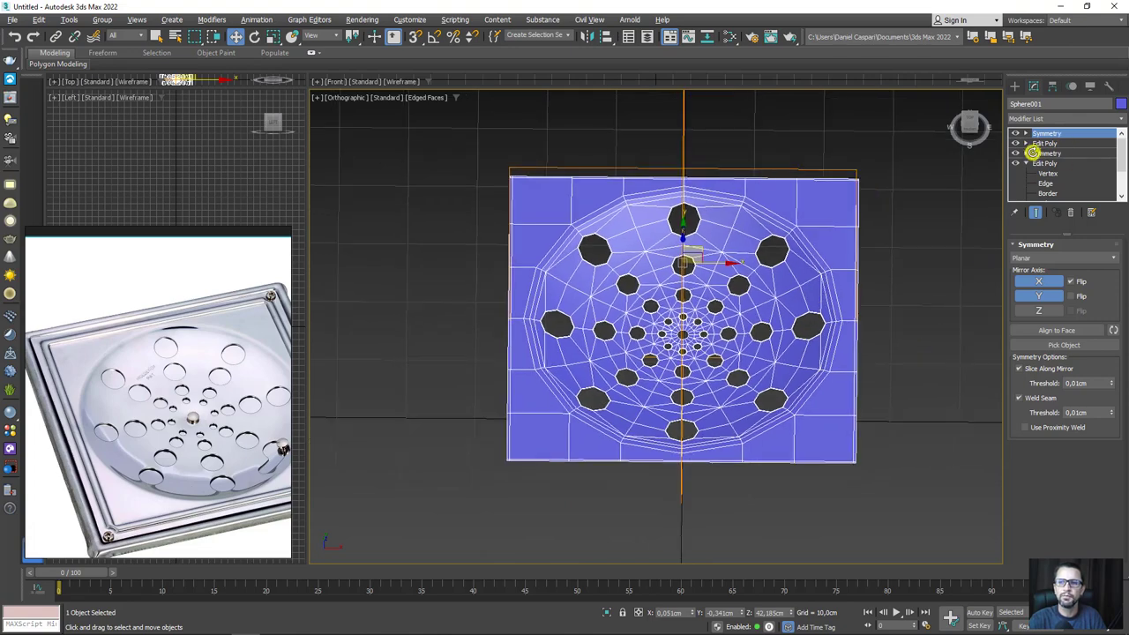
pyautogui.click(1026, 163)
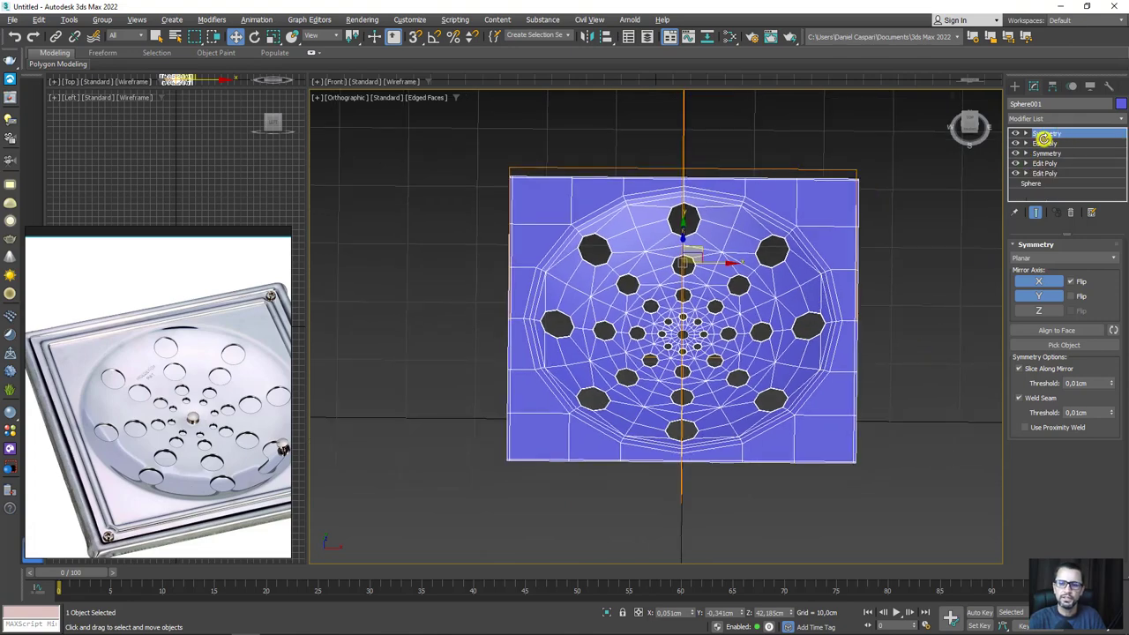
pyautogui.hotkey('ctrl', 'e')
pyautogui.moveTo(893, 236)
pyautogui.keyDown('alt'); pyautogui.mouseDown(button='middle')
pyautogui.moveTo(882, 302)
pyautogui.moveTo(894, 237)
pyautogui.moveTo(914, 230)
pyautogui.mouseUp(button='middle'); pyautogui.keyUp('alt')
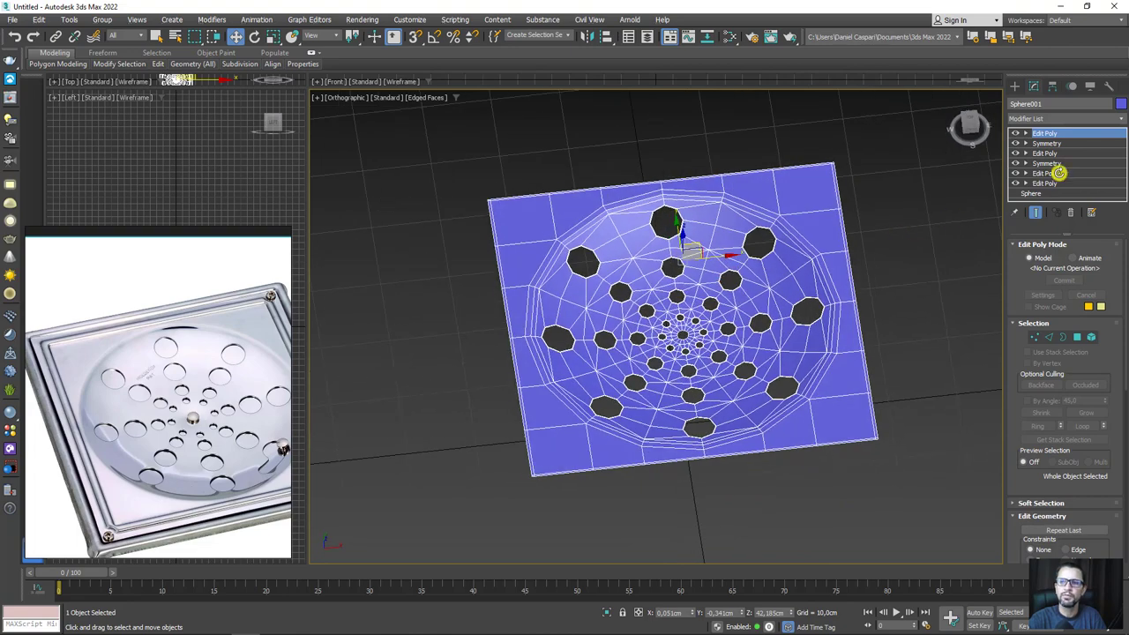
# - Add TurboSmooth at 2 iterations and inspect the smoothed plate from several angles
pyautogui.click(1118, 118)
pyautogui.scroll(-10, 1103, 406)
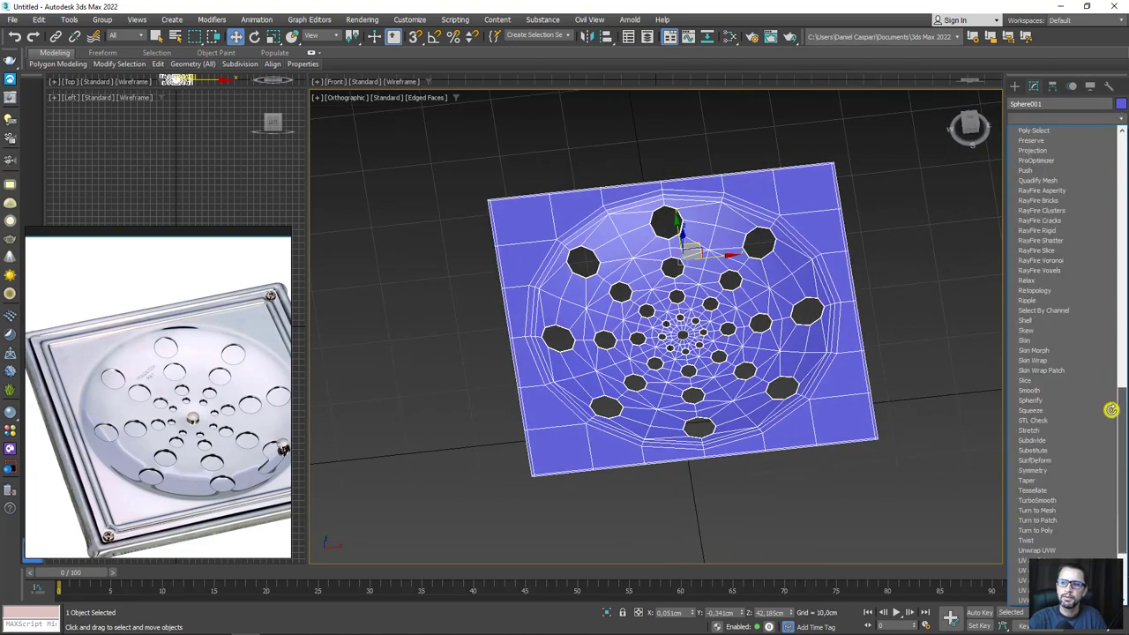
pyautogui.click(1056, 410)
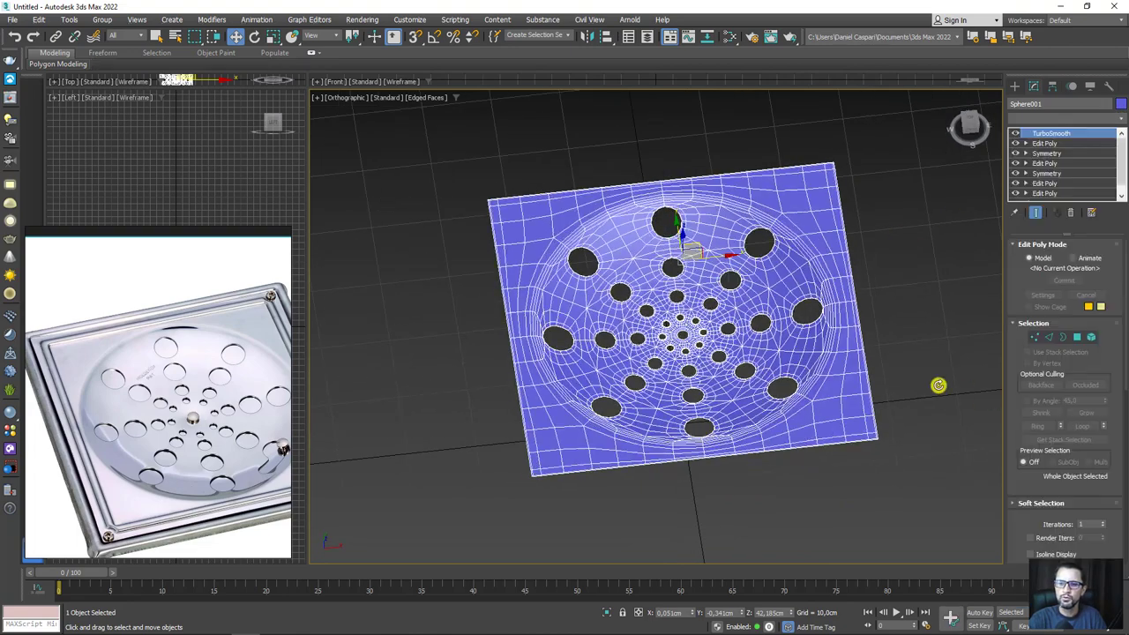
pyautogui.press('F4')
pyautogui.keyDown('alt'); pyautogui.moveTo(880, 364); pyautogui.dragTo(854, 310, button='middle'); pyautogui.keyUp('alt')
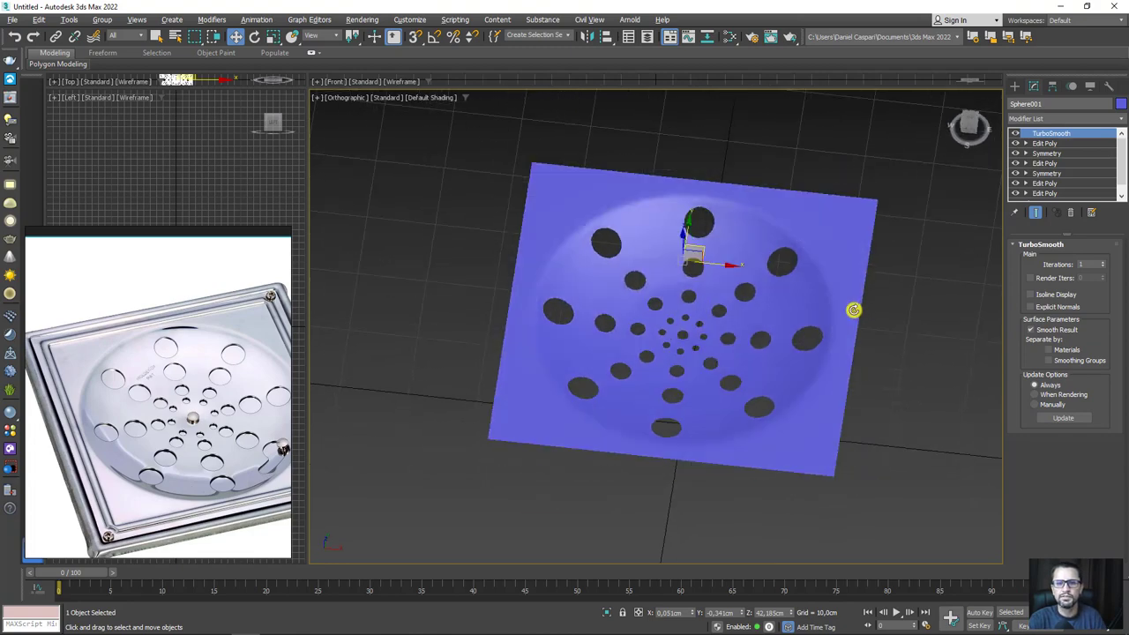
pyautogui.scroll(2, 771, 327)
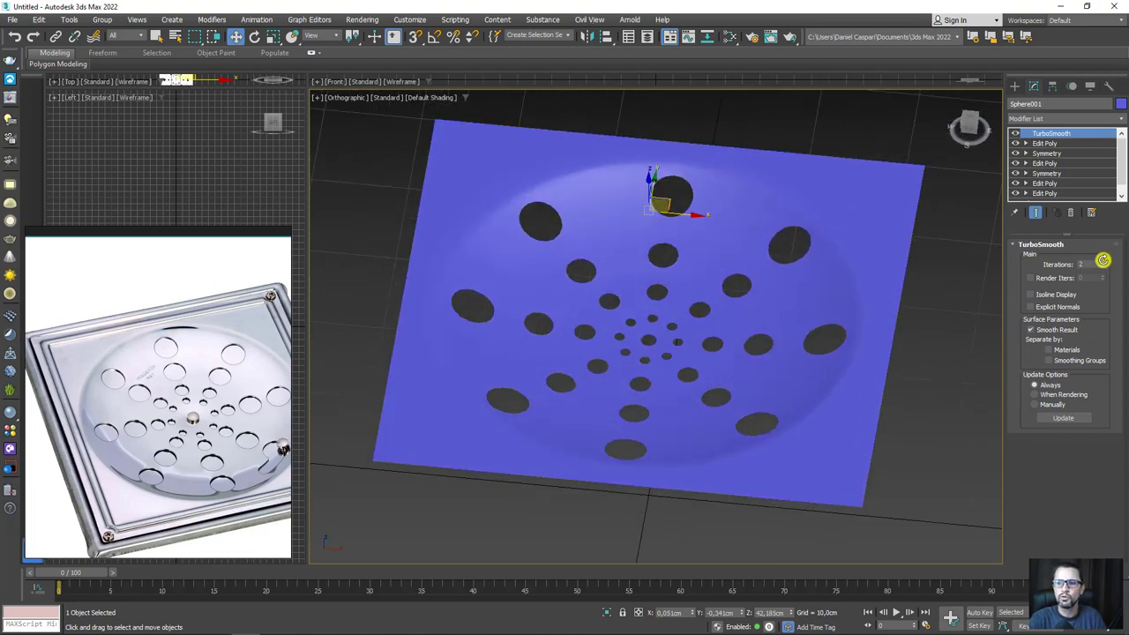
pyautogui.moveTo(846, 320)
pyautogui.keyDown('alt'); pyautogui.mouseDown(button='middle')
pyautogui.moveTo(806, 335)
pyautogui.moveTo(796, 270)
pyautogui.moveTo(849, 236)
pyautogui.moveTo(900, 274)
pyautogui.moveTo(856, 358)
pyautogui.moveTo(838, 318)
pyautogui.moveTo(846, 315)
pyautogui.moveTo(834, 328)
pyautogui.mouseUp(button='middle'); pyautogui.keyUp('alt')
pyautogui.scroll(3, 593, 389)
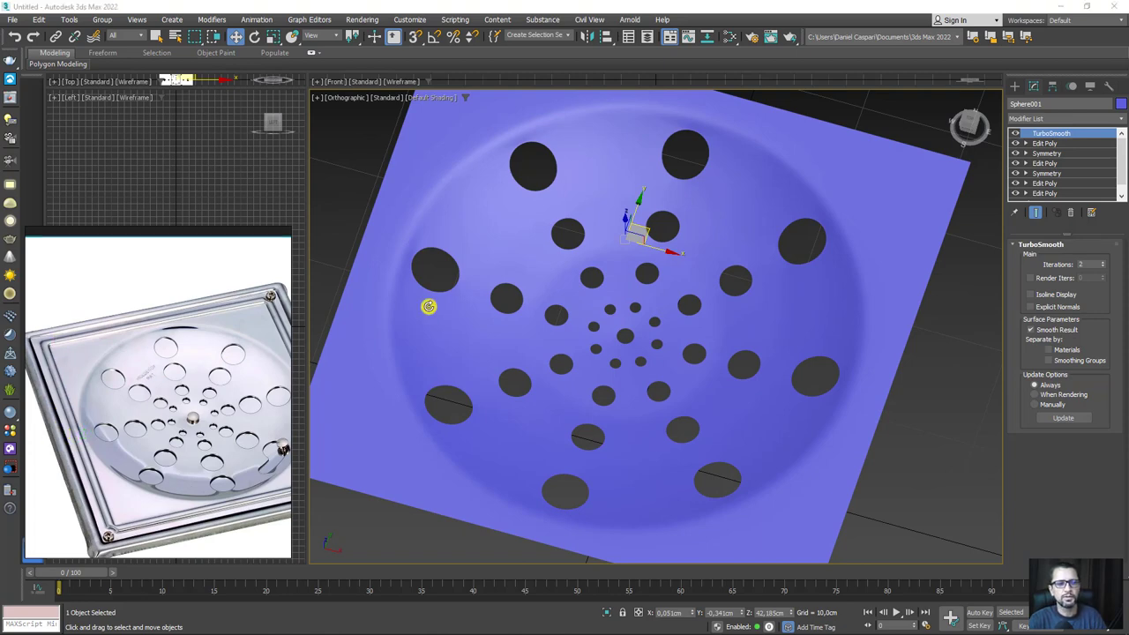
pyautogui.scroll(-3, 606, 247)
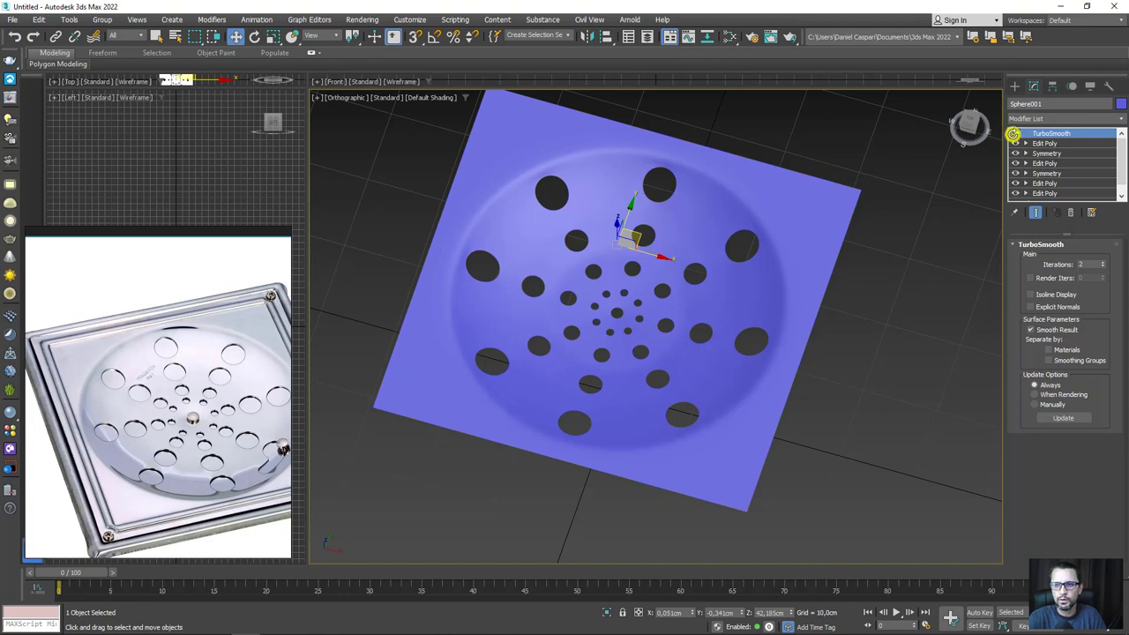
# - Shift-drag a copy of the plate straight up as Sphere002
pyautogui.moveTo(782, 275)
pyautogui.keyDown('alt'); pyautogui.mouseDown(button='middle')
pyautogui.moveTo(795, 351)
pyautogui.moveTo(793, 295)
pyautogui.moveTo(676, 300)
pyautogui.mouseUp(button='middle'); pyautogui.keyUp('alt')
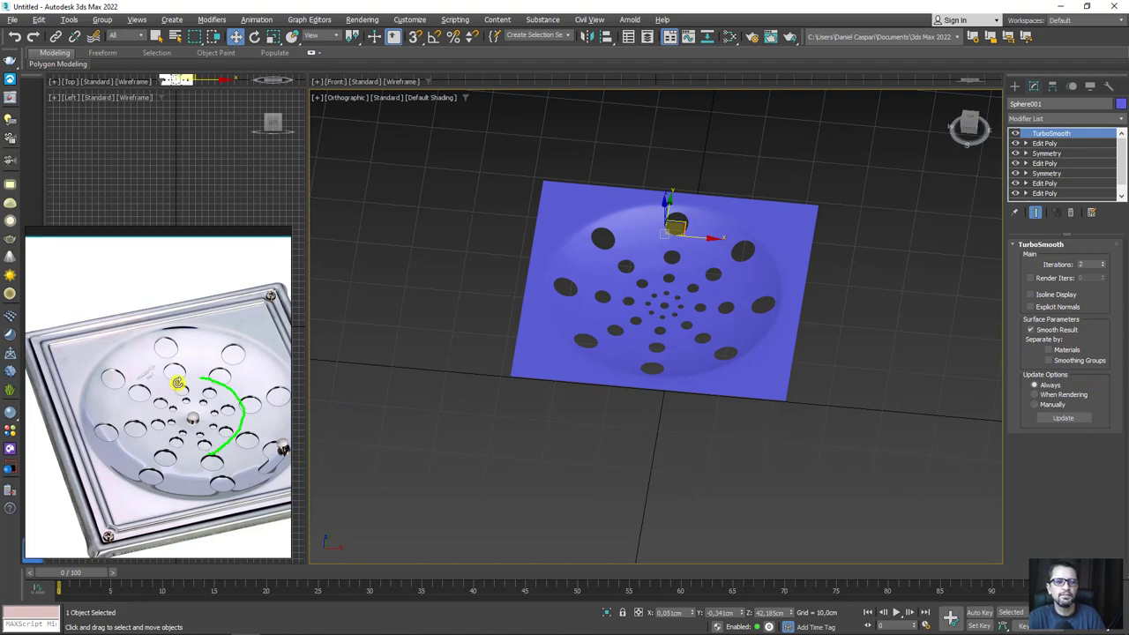
pyautogui.scroll(2, 692, 302)
pyautogui.moveTo(699, 307)
pyautogui.keyDown('alt'); pyautogui.mouseDown(button='middle')
pyautogui.moveTo(703, 255)
pyautogui.moveTo(676, 244)
pyautogui.moveTo(650, 209)
pyautogui.moveTo(648, 155)
pyautogui.mouseUp(button='middle'); pyautogui.keyUp('alt')
pyautogui.keyDown('shift'); pyautogui.moveTo(648, 154); pyautogui.dragTo(650, 39); pyautogui.keyUp('shift')
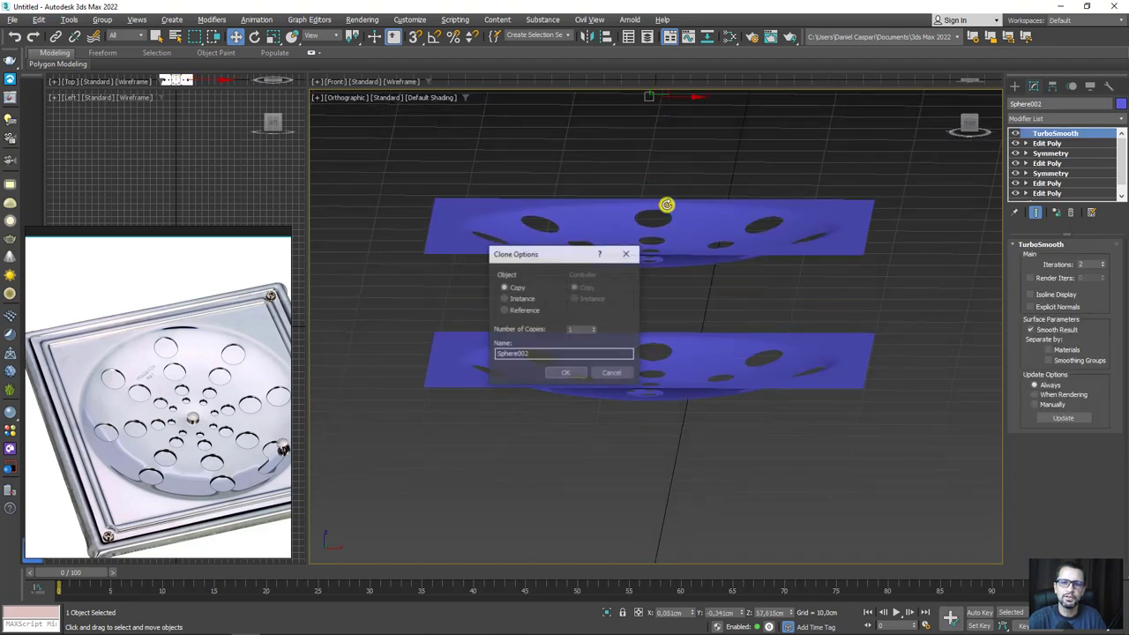
pyautogui.click(567, 371)
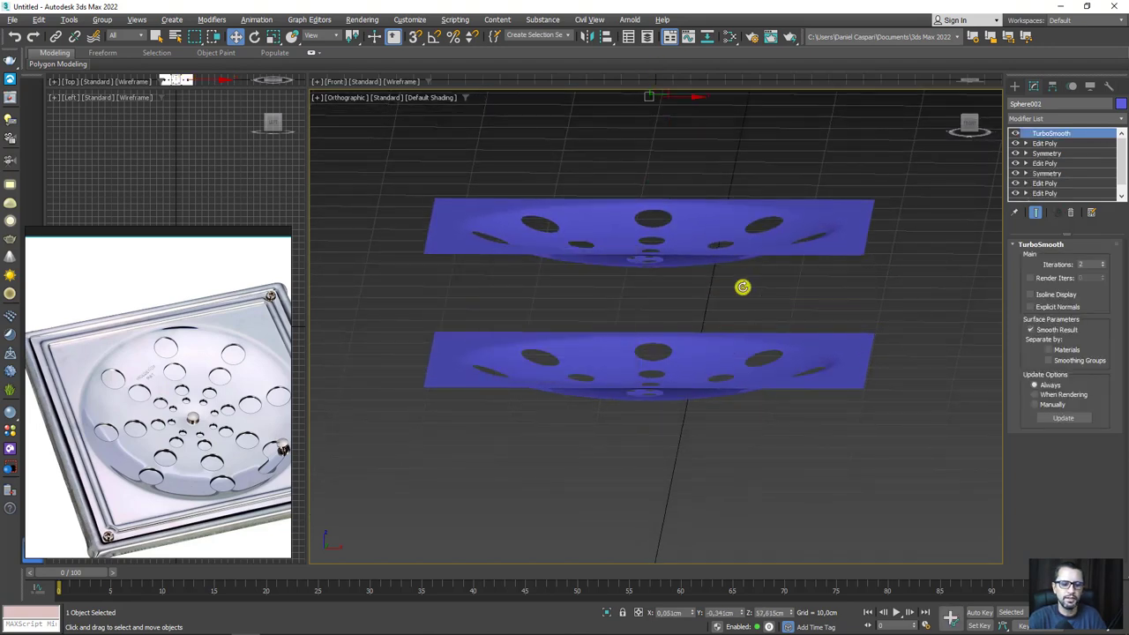
pyautogui.press('F4')
pyautogui.keyDown('alt'); pyautogui.moveTo(746, 277); pyautogui.dragTo(1051, 169, button='middle'); pyautogui.keyUp('alt')
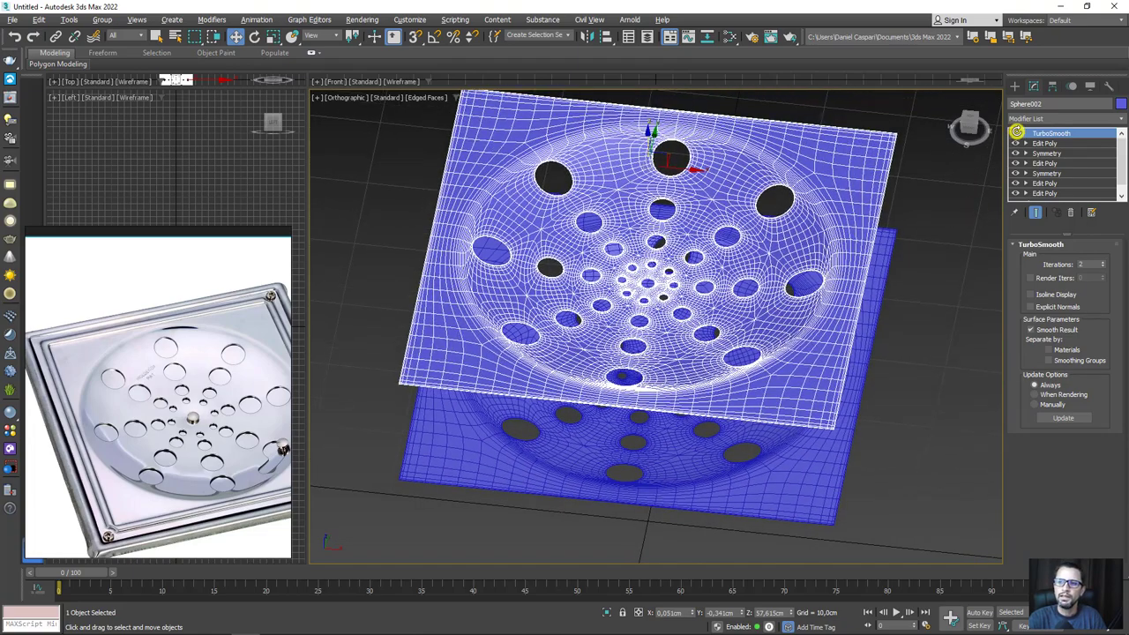
# - Disable TurboSmooth on Sphere002 and delete its outer square border
pyautogui.click(1015, 131)
pyautogui.moveTo(811, 197)
pyautogui.keyDown('alt'); pyautogui.mouseDown(button='middle')
pyautogui.moveTo(818, 220)
pyautogui.moveTo(817, 201)
pyautogui.mouseUp(button='middle'); pyautogui.keyUp('alt')
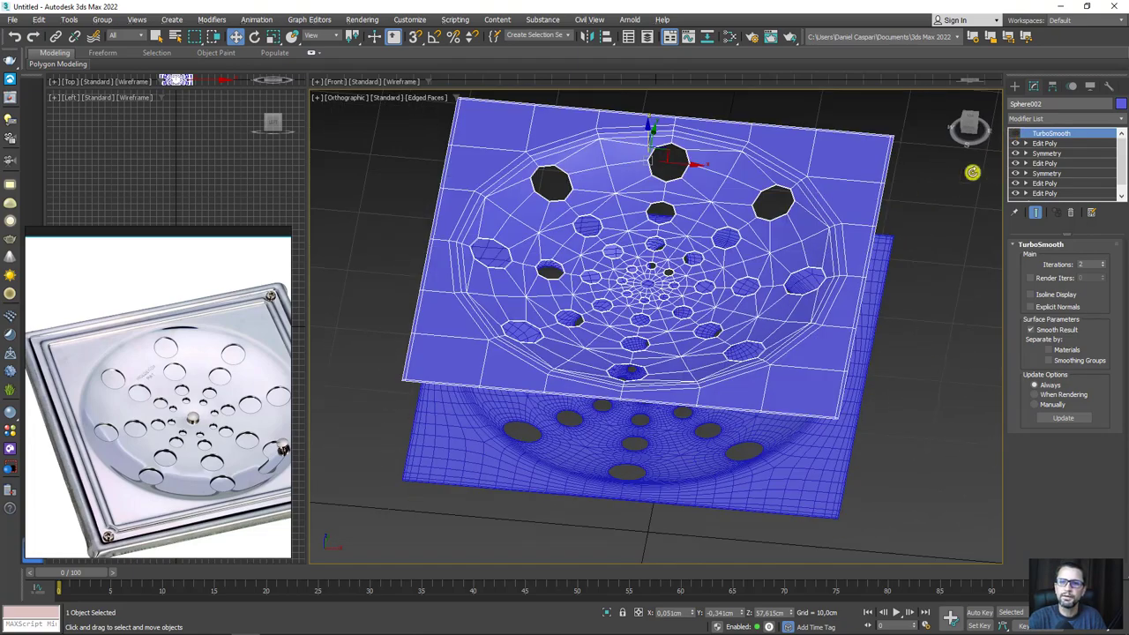
pyautogui.click(1035, 142)
pyautogui.click(1048, 173)
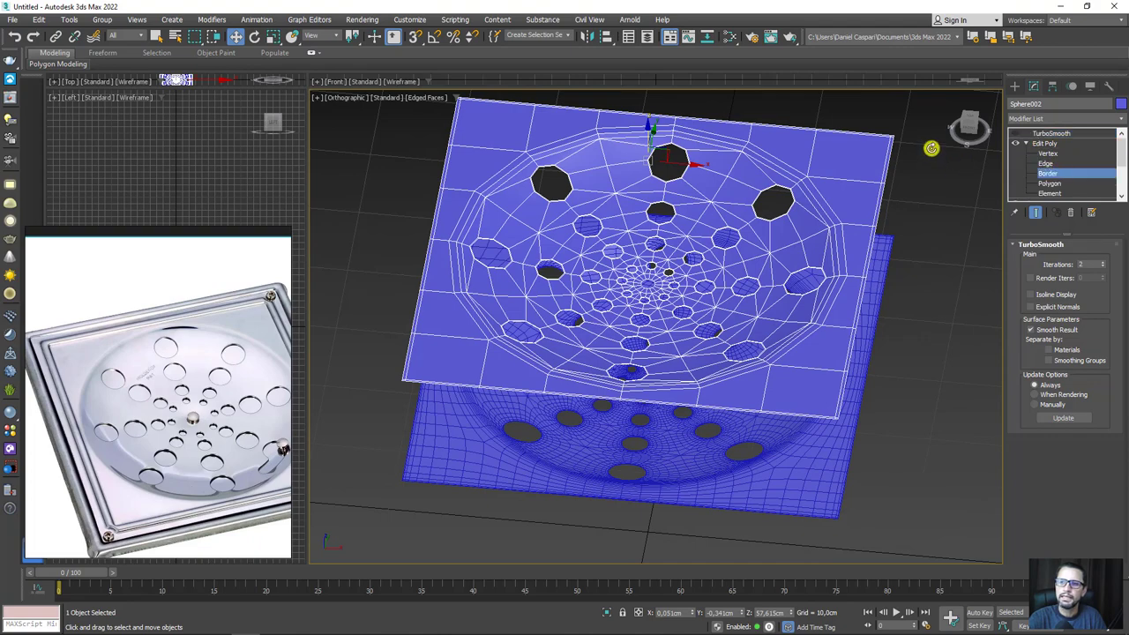
pyautogui.moveTo(917, 123); pyautogui.dragTo(867, 190)
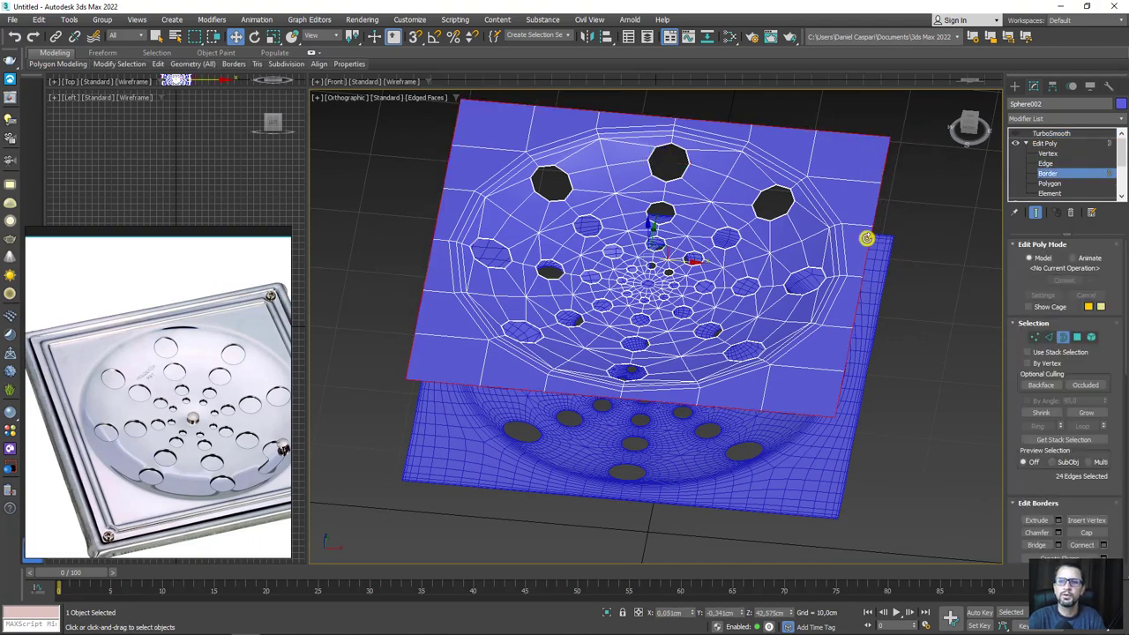
pyautogui.press('Delete')
# - Reselect the dish's outer rim, then return to the TurboSmooth level
pyautogui.moveTo(856, 232)
pyautogui.keyDown('alt'); pyautogui.mouseDown(button='middle')
pyautogui.moveTo(847, 227)
pyautogui.moveTo(882, 184)
pyautogui.mouseUp(button='middle'); pyautogui.keyUp('alt')
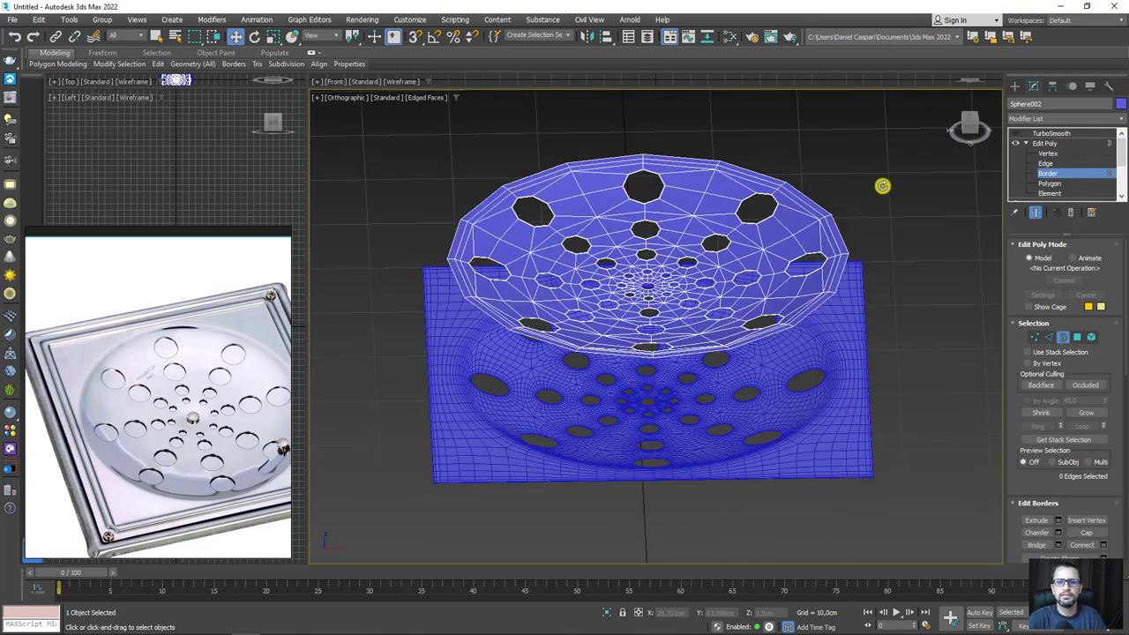
pyautogui.click(829, 281)
pyautogui.click(880, 231)
pyautogui.click(837, 272)
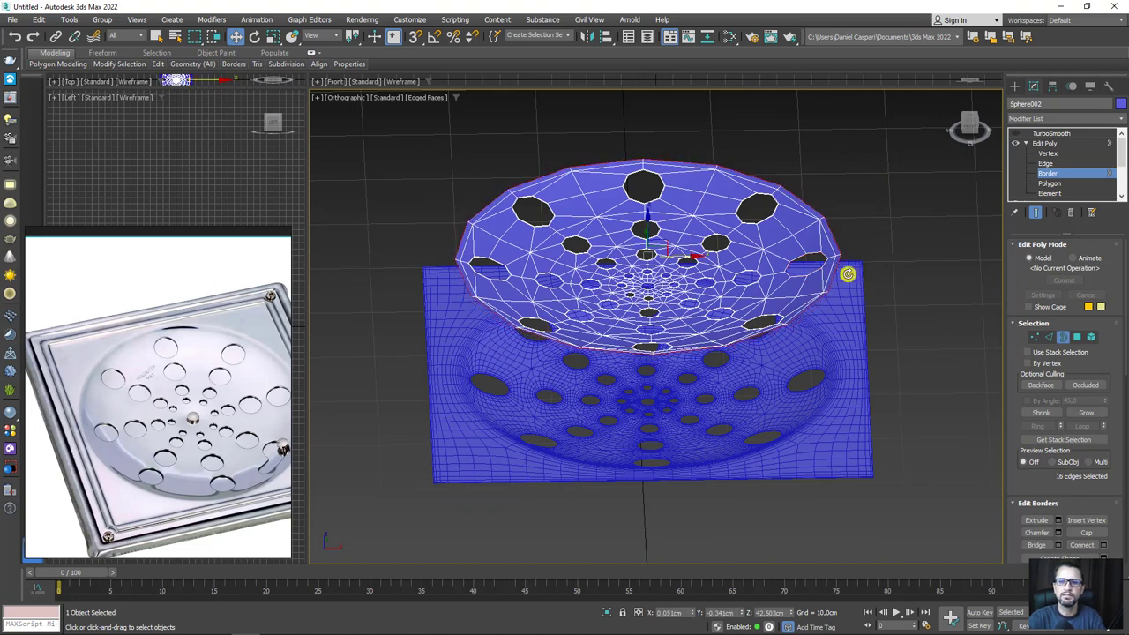
pyautogui.scroll(3, 847, 273)
pyautogui.click(1026, 143)
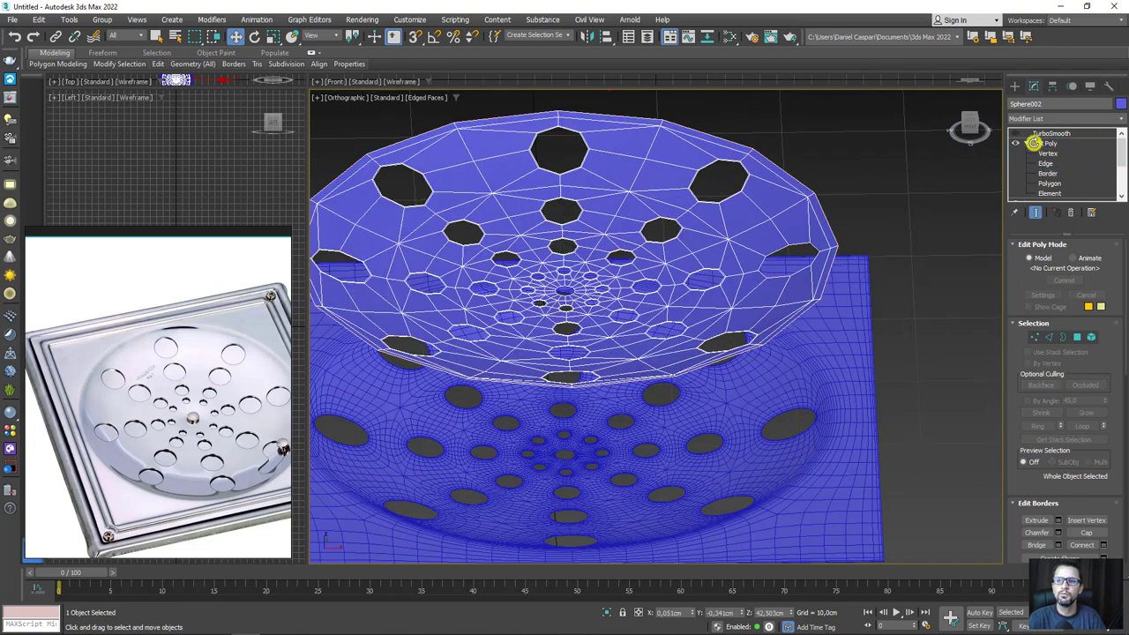
pyautogui.click(1048, 133)
pyautogui.scroll(-4, 696, 247)
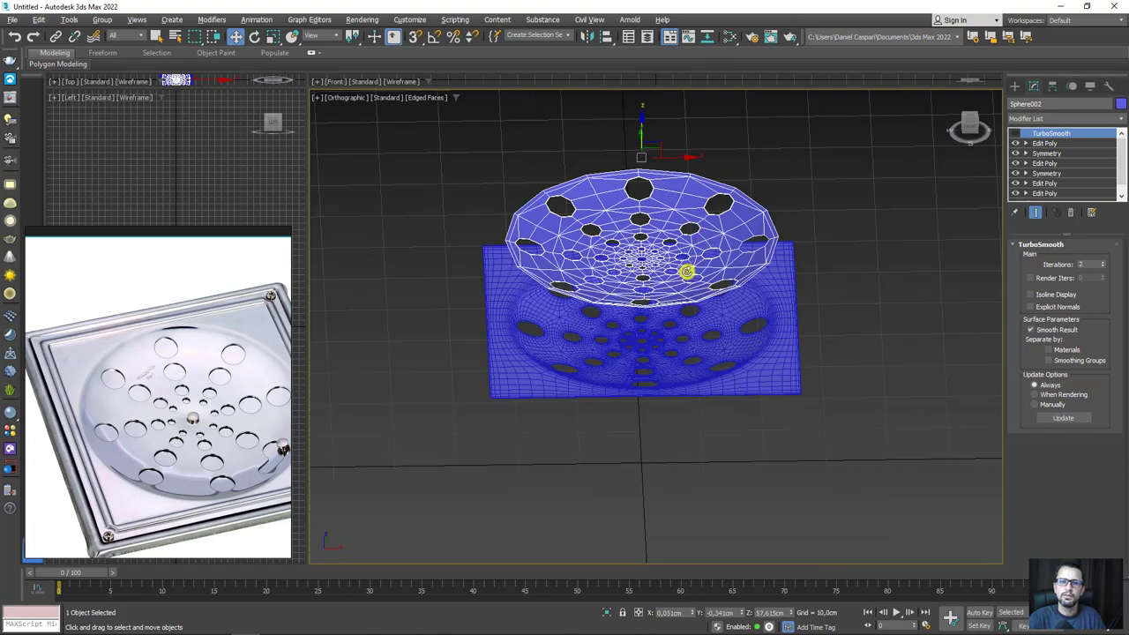
pyautogui.keyDown('alt'); pyautogui.moveTo(690, 266); pyautogui.dragTo(688, 254, button='middle'); pyautogui.keyUp('alt')
pyautogui.click(1033, 86)
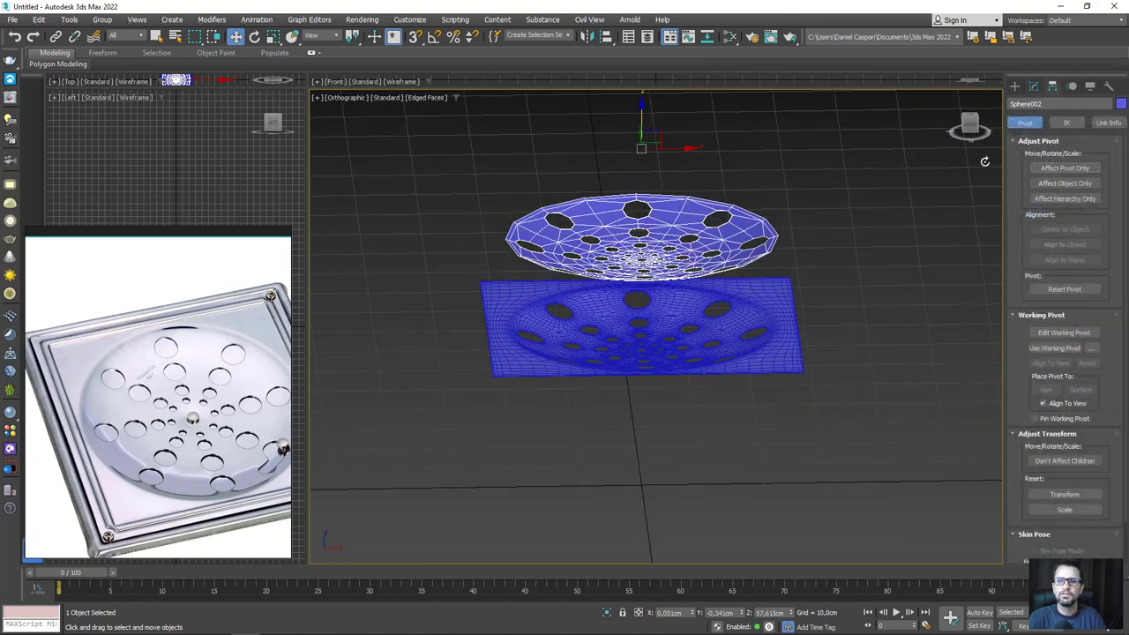
pyautogui.click(1047, 168)
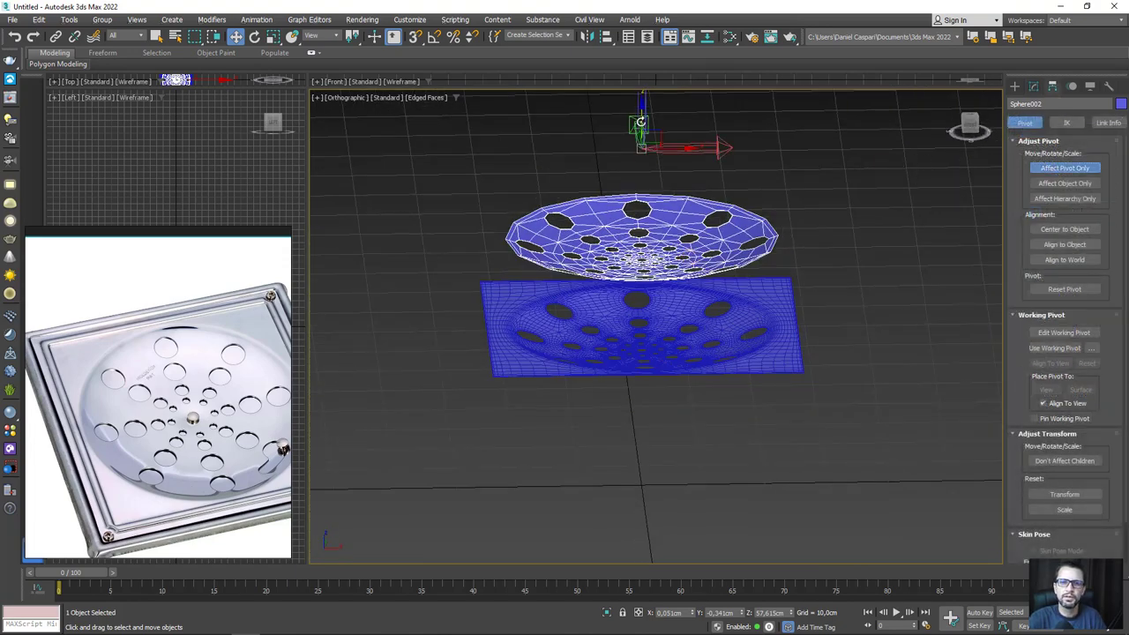
pyautogui.moveTo(641, 122); pyautogui.dragTo(646, 300)
pyautogui.click(1065, 168)
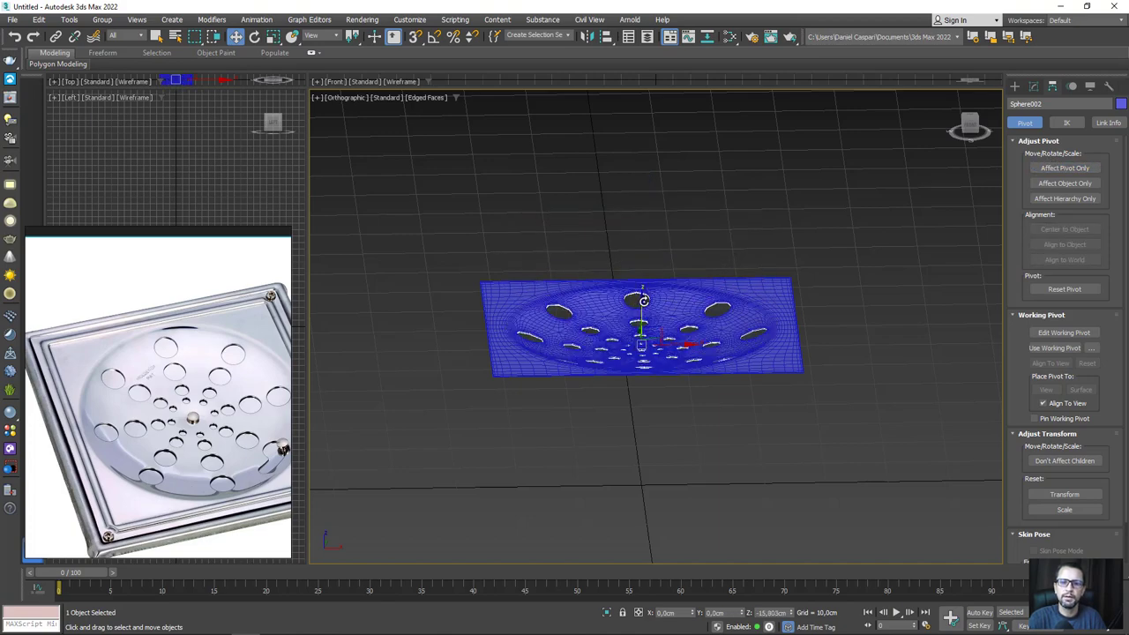
pyautogui.keyDown('alt'); pyautogui.moveTo(645, 301); pyautogui.dragTo(656, 343, button='middle'); pyautogui.keyUp('alt')
pyautogui.scroll(3, 656, 343)
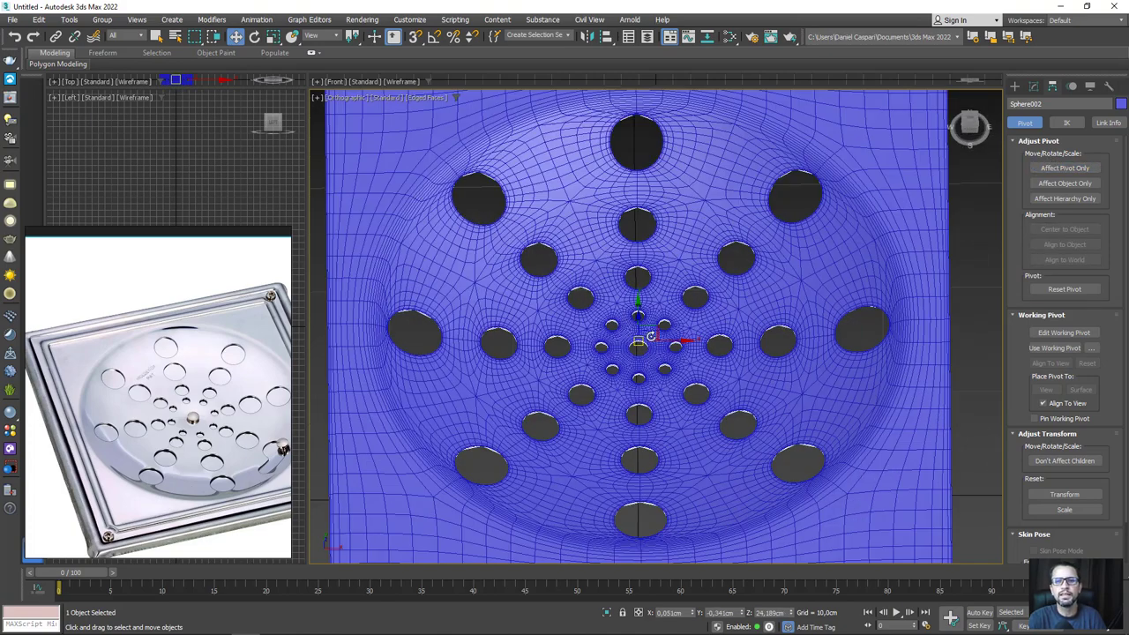
pyautogui.scroll(3, 656, 343)
pyautogui.press('e')
pyautogui.moveTo(653, 379); pyautogui.dragTo(749, 349)
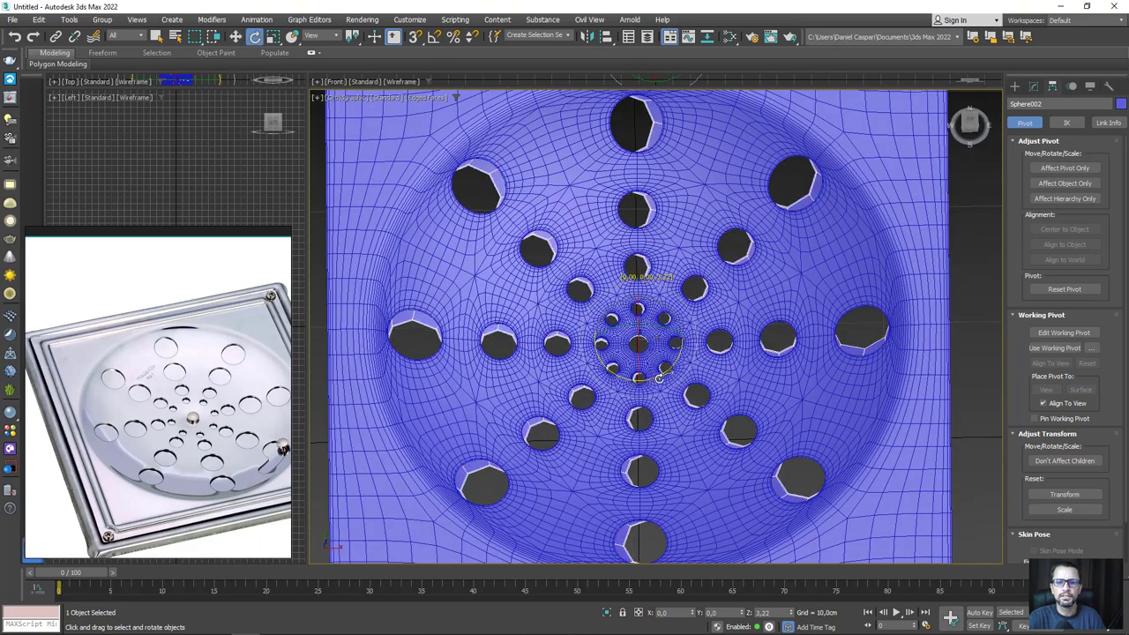
pyautogui.keyDown('alt'); pyautogui.moveTo(749, 349); pyautogui.dragTo(675, 362, button='middle'); pyautogui.keyUp('alt')
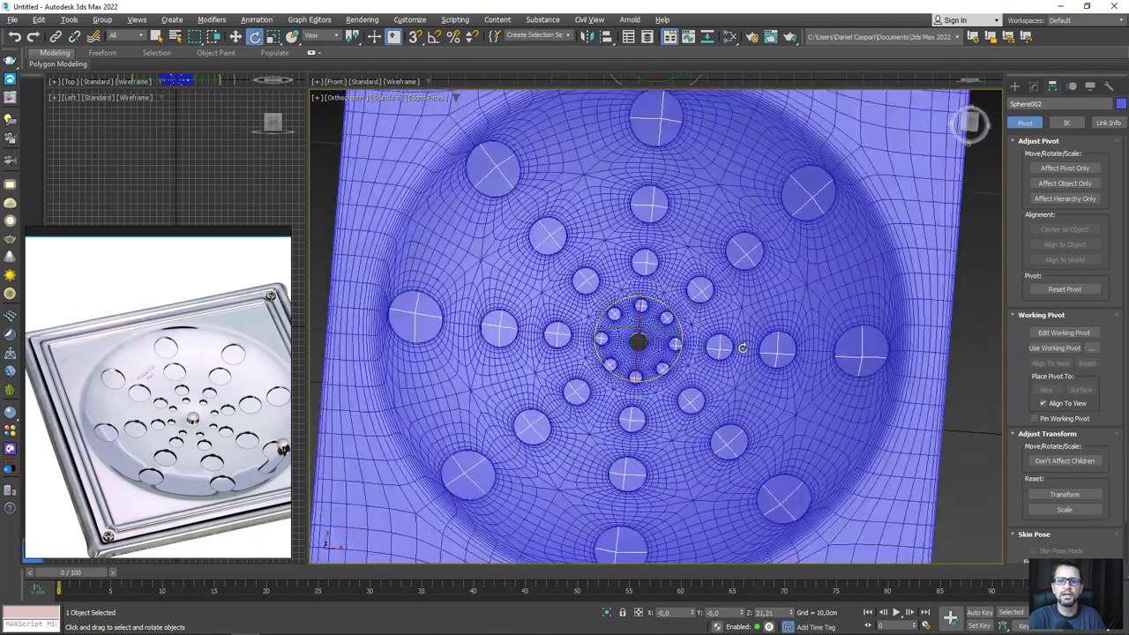
pyautogui.moveTo(666, 371); pyautogui.dragTo(688, 373)
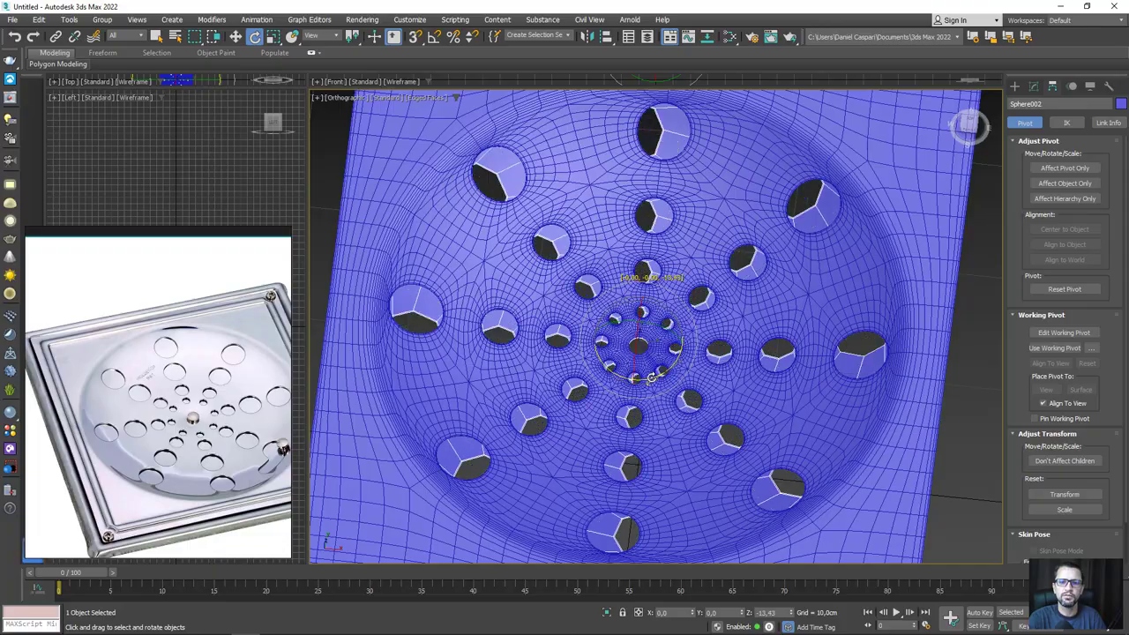
pyautogui.moveTo(688, 373)
pyautogui.keyDown('alt'); pyautogui.mouseDown(button='middle')
pyautogui.moveTo(695, 274)
pyautogui.moveTo(484, 378)
pyautogui.mouseUp(button='middle'); pyautogui.keyUp('alt')
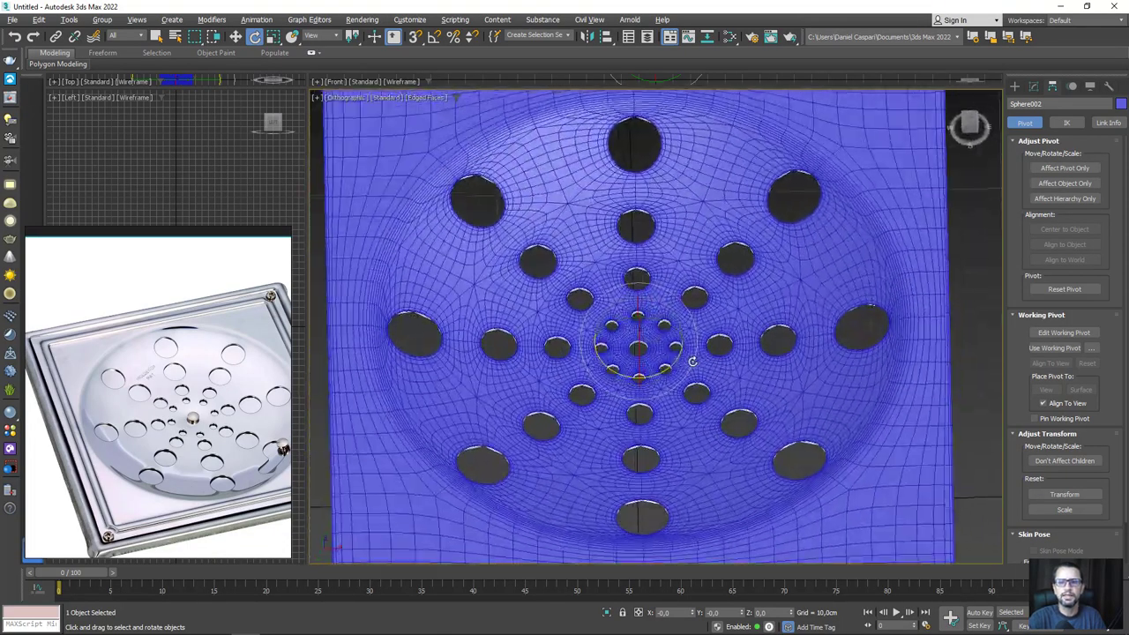
pyautogui.scroll(2, 267, 449)
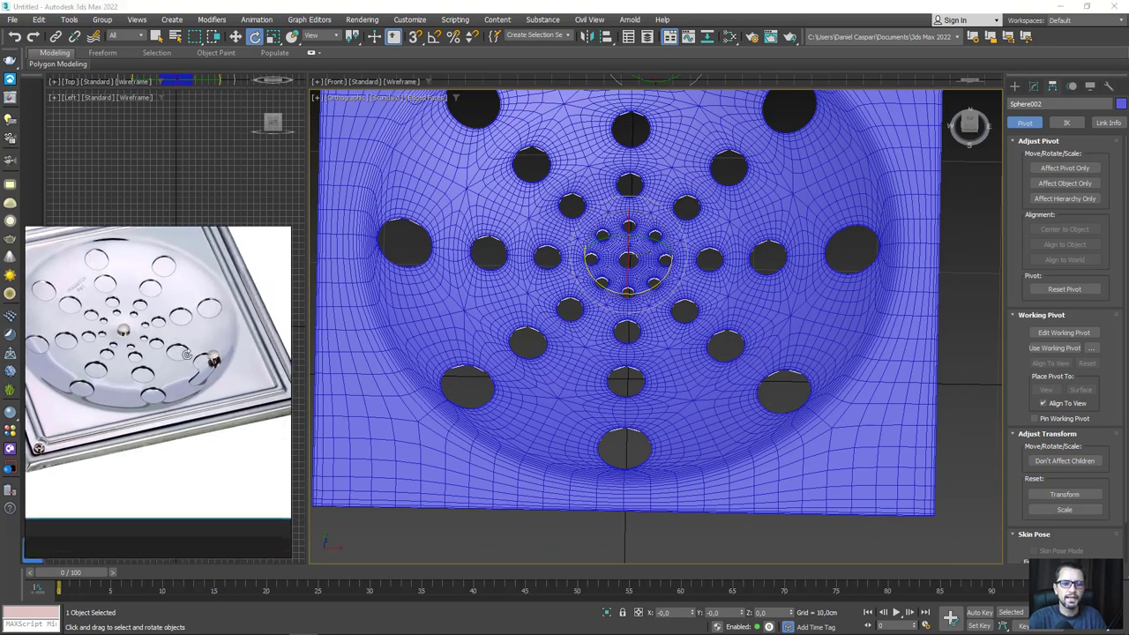
pyautogui.scroll(2, 229, 414)
pyautogui.scroll(1, 195, 380)
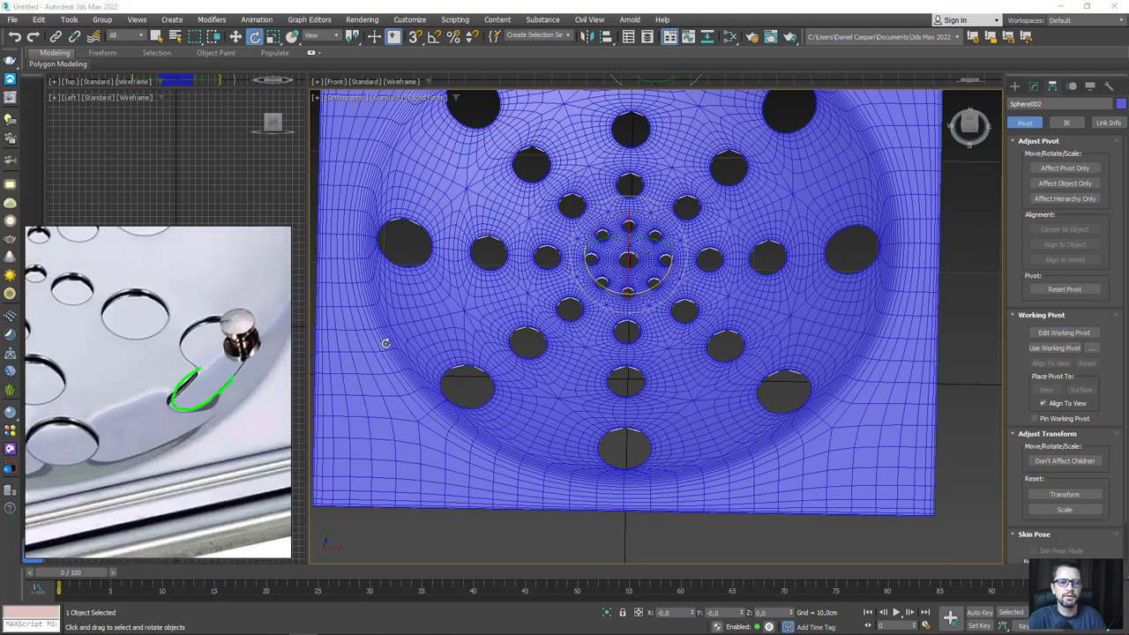
pyautogui.scroll(-3, 723, 371)
# - Select Sphere001 in Top view and switch off its TurboSmooth
pyautogui.click(706, 401)
pyautogui.keyDown('alt'); pyautogui.moveTo(705, 401); pyautogui.dragTo(686, 304, button='middle'); pyautogui.keyUp('alt')
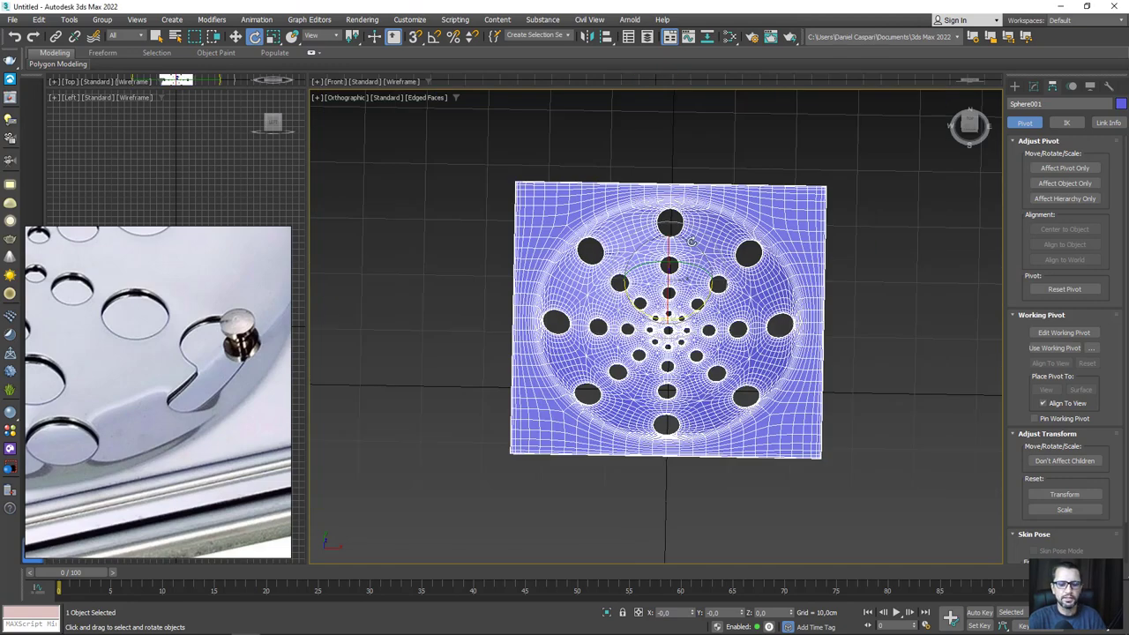
pyautogui.press('t')
pyautogui.scroll(3, 688, 237)
pyautogui.scroll(3, 706, 243)
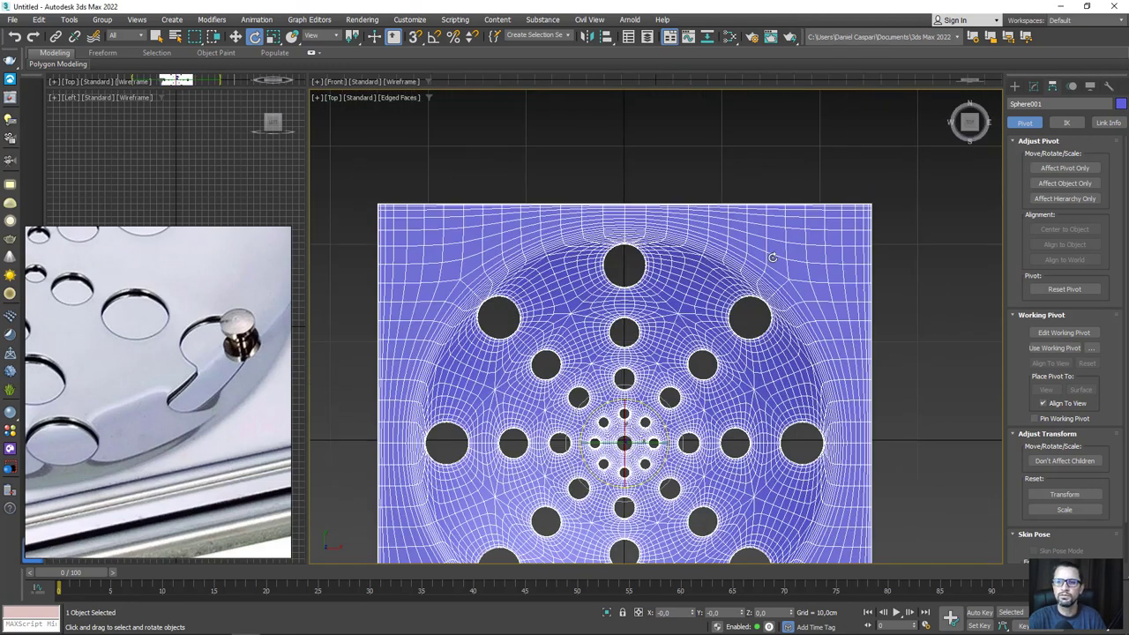
pyautogui.click(1034, 86)
pyautogui.click(1015, 134)
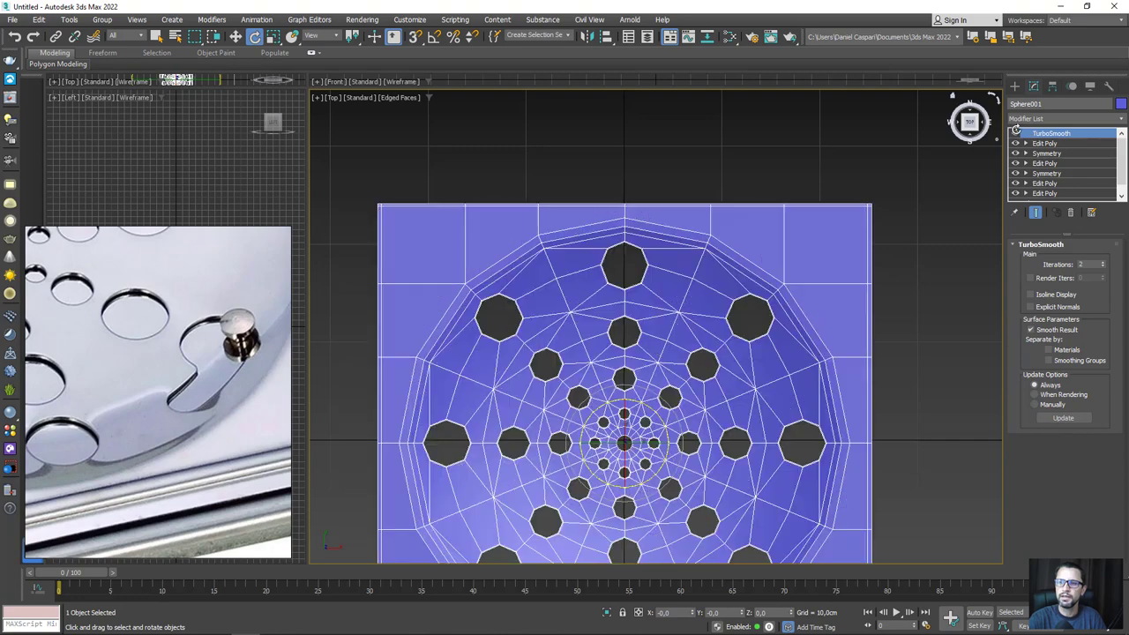
# - Test TurboSmooth iterations from 0 back to 2, then disable it and select the top Edit Poly
pyautogui.scroll(3, 622, 240)
pyautogui.scroll(3, 631, 238)
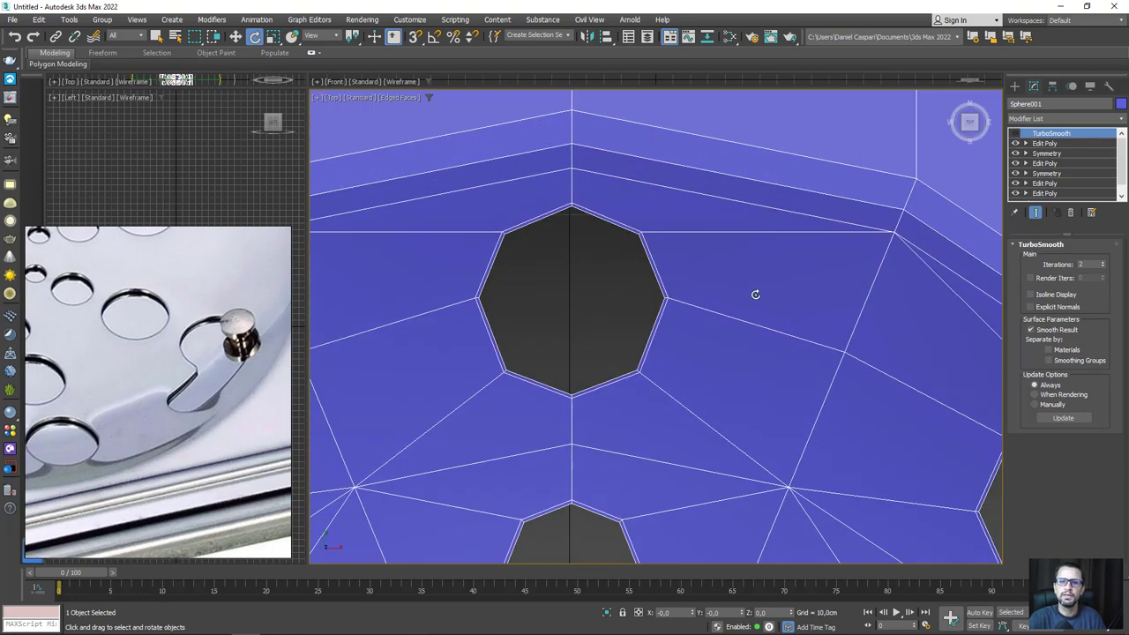
pyautogui.click(1015, 132)
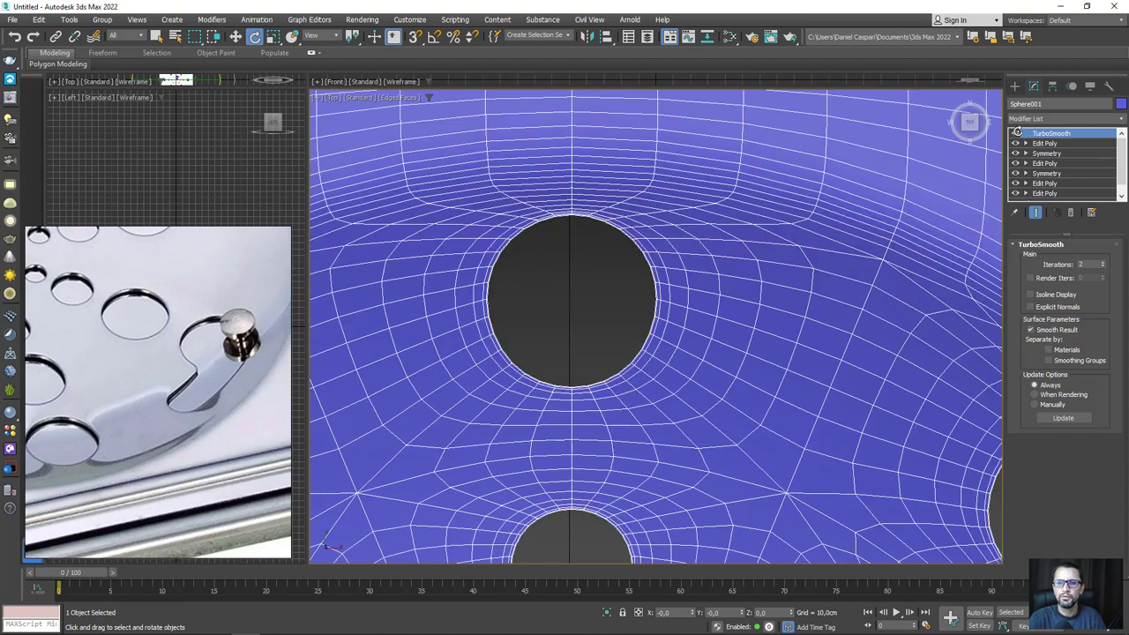
pyautogui.click(1102, 268)
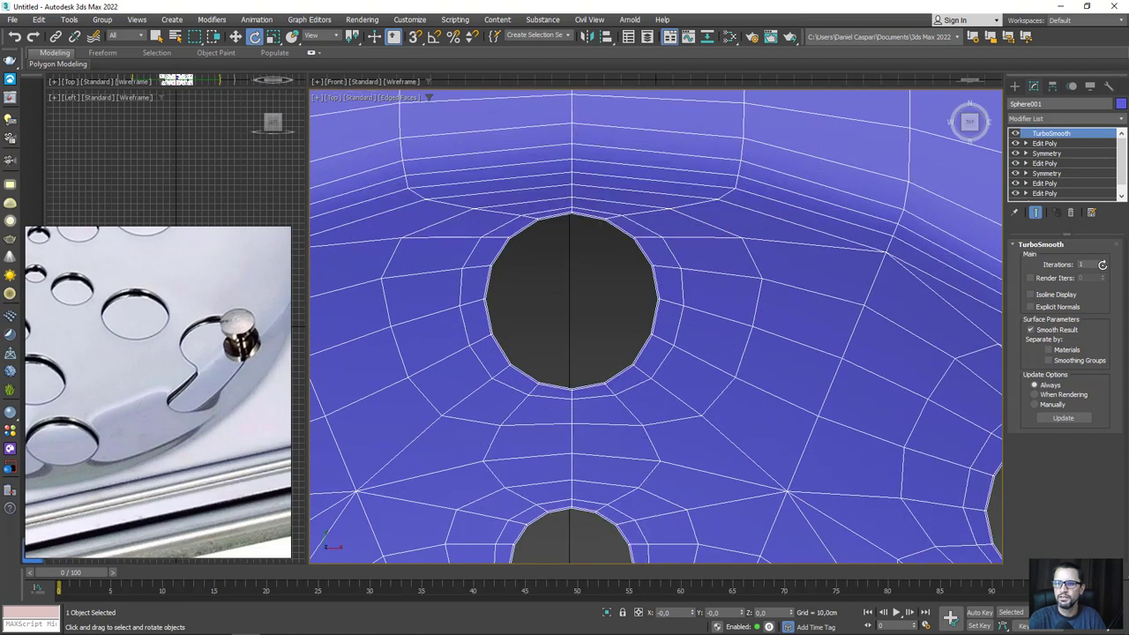
pyautogui.click(1103, 267)
pyautogui.click(1102, 262)
pyautogui.click(1102, 261)
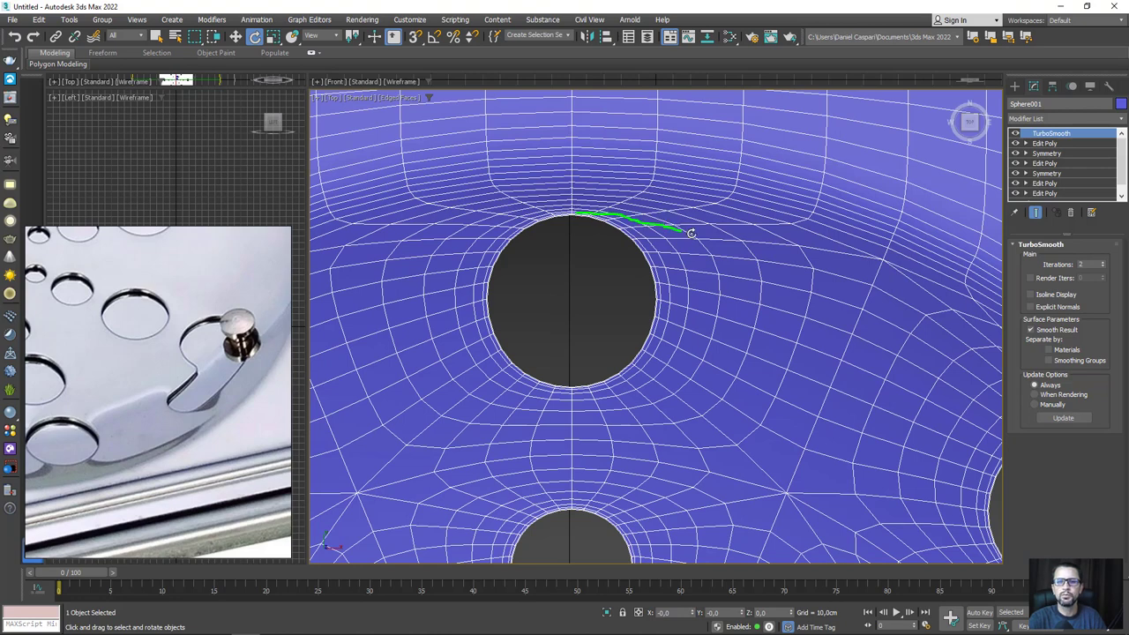
pyautogui.moveTo(711, 286); pyautogui.dragTo(628, 281)
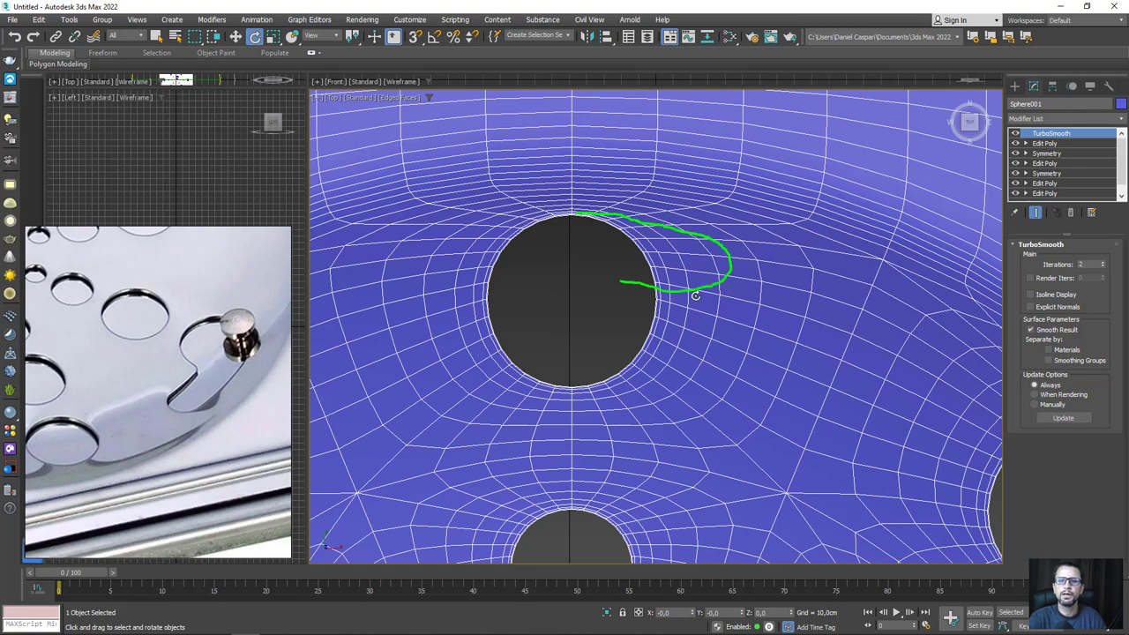
pyautogui.click(1017, 132)
pyautogui.click(1040, 143)
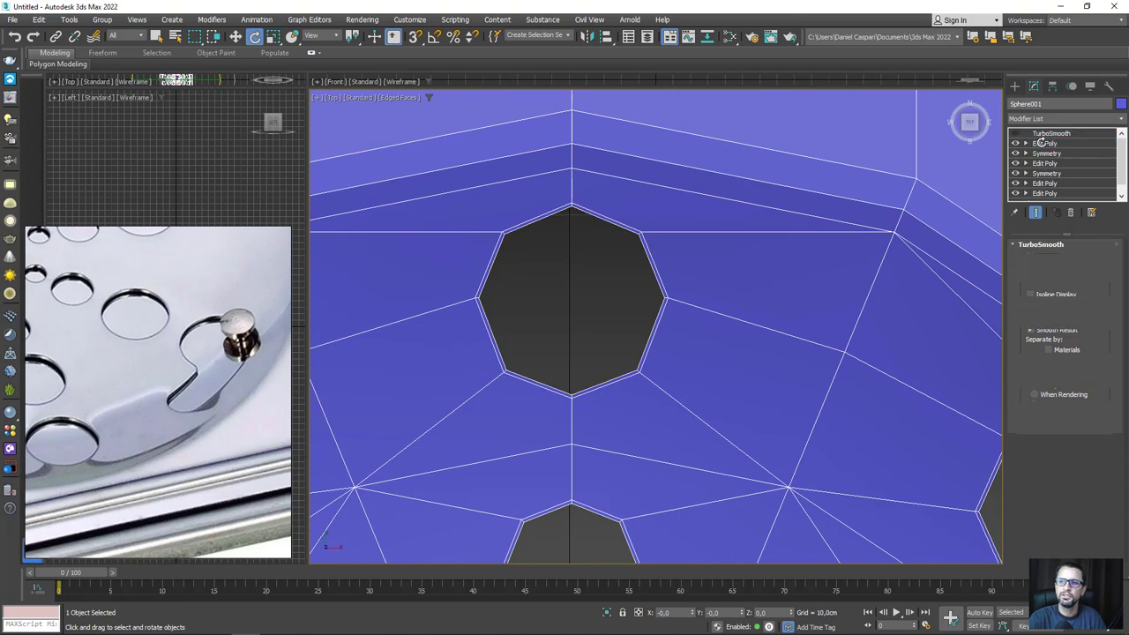
# - Move Symmetry below the second Edit Poly and enter vertex mode
pyautogui.moveTo(1033, 154); pyautogui.dragTo(1033, 165)
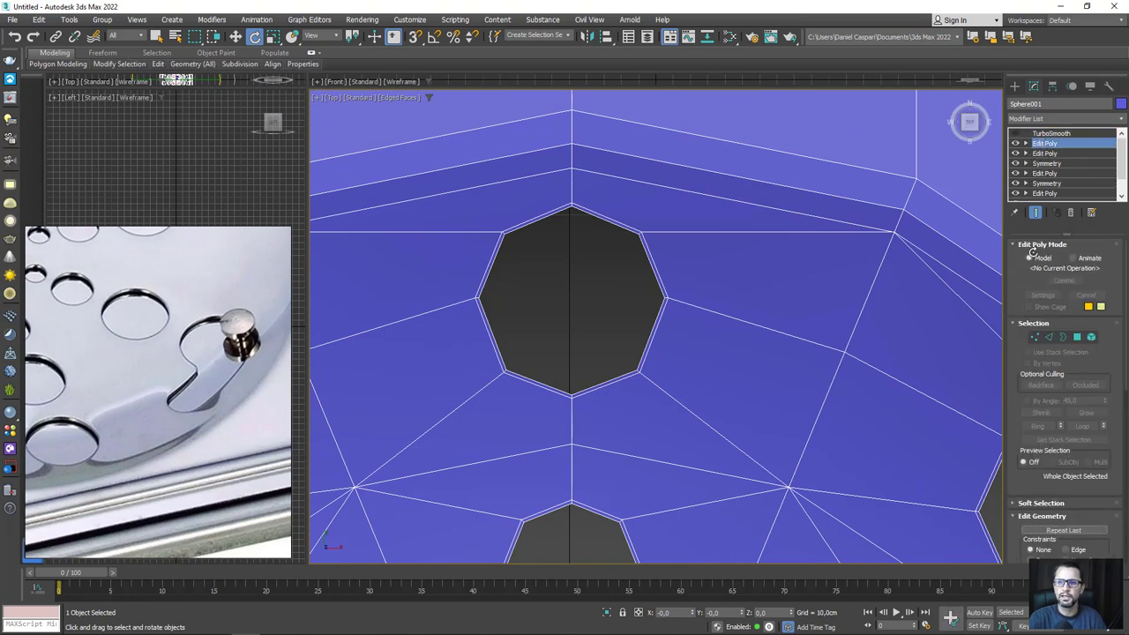
pyautogui.press('1')
pyautogui.scroll(3, 675, 223)
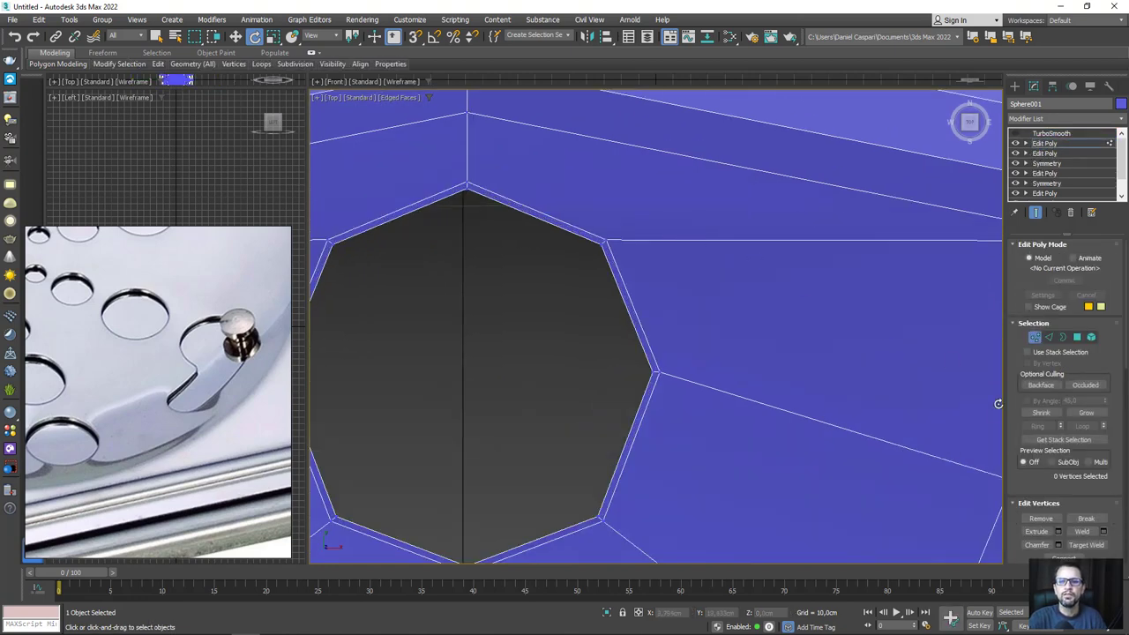
pyautogui.scroll(-2, 1010, 453)
pyautogui.scroll(-2, 1010, 452)
pyautogui.scroll(-1, 1010, 452)
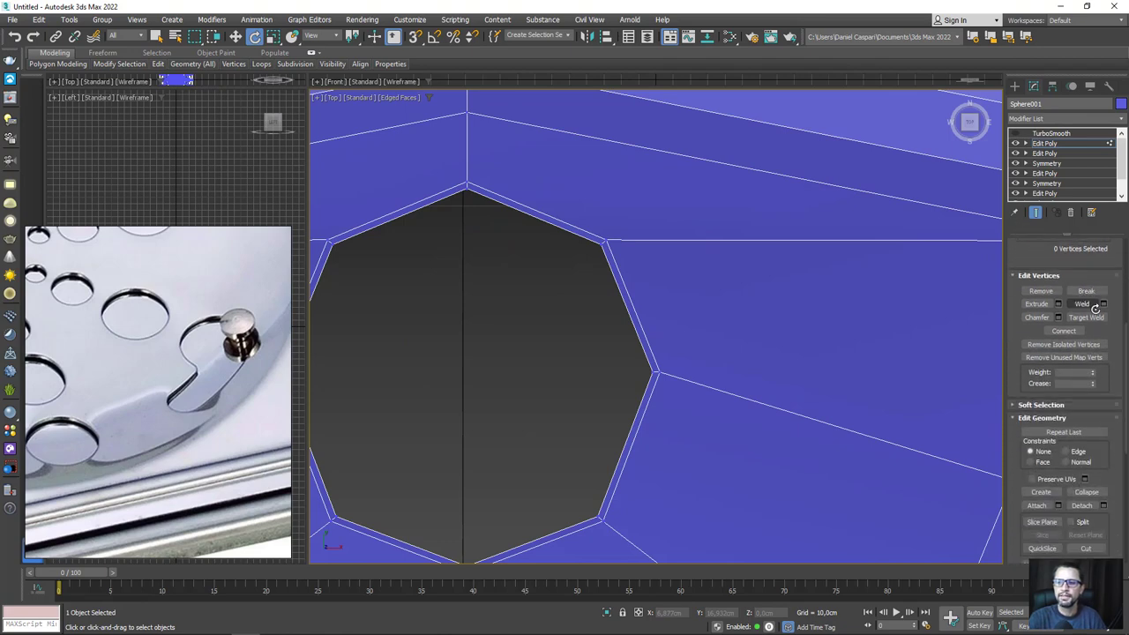
pyautogui.scroll(-1, 1103, 456)
pyautogui.scroll(-1, 1104, 456)
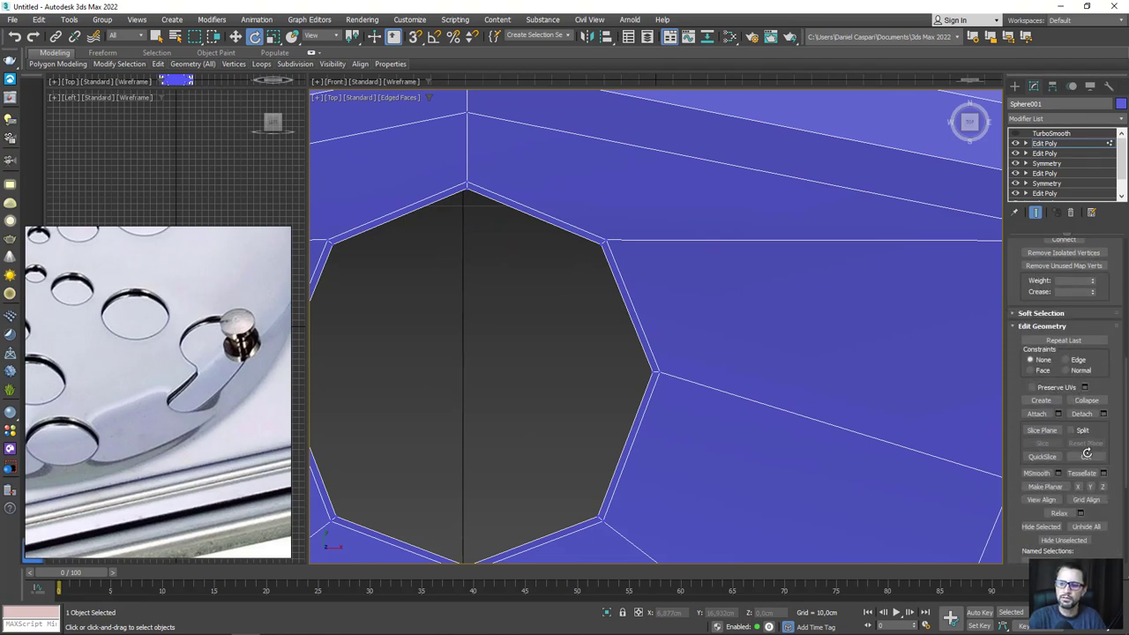
# - Cut edges outlining a slot-shaped patch running outward from the top hole
pyautogui.click(1086, 456)
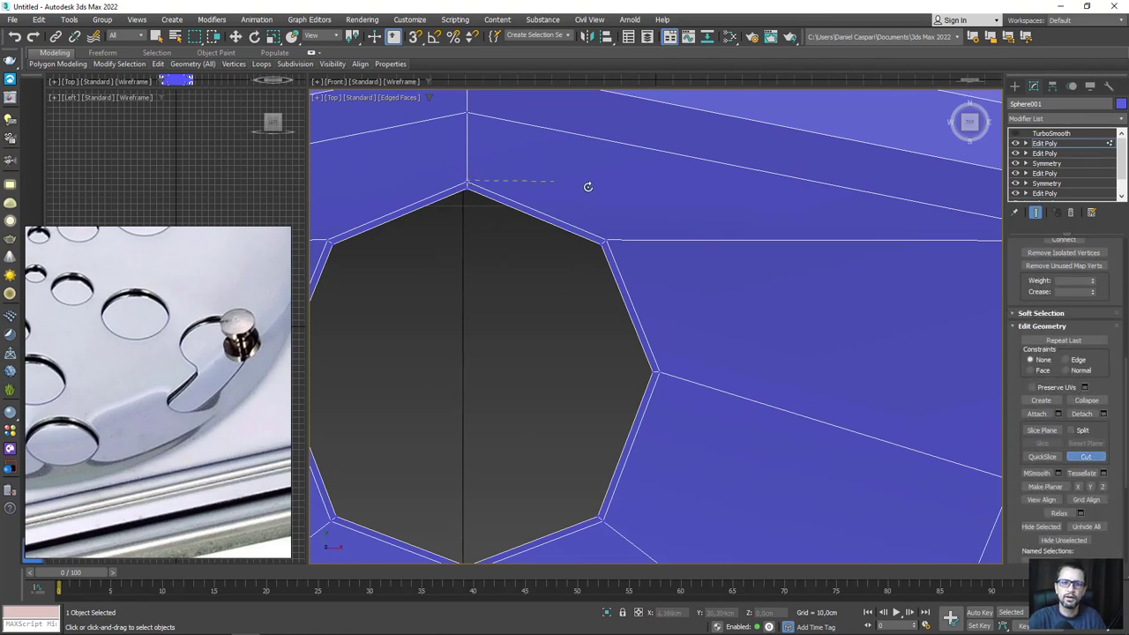
pyautogui.click(755, 218)
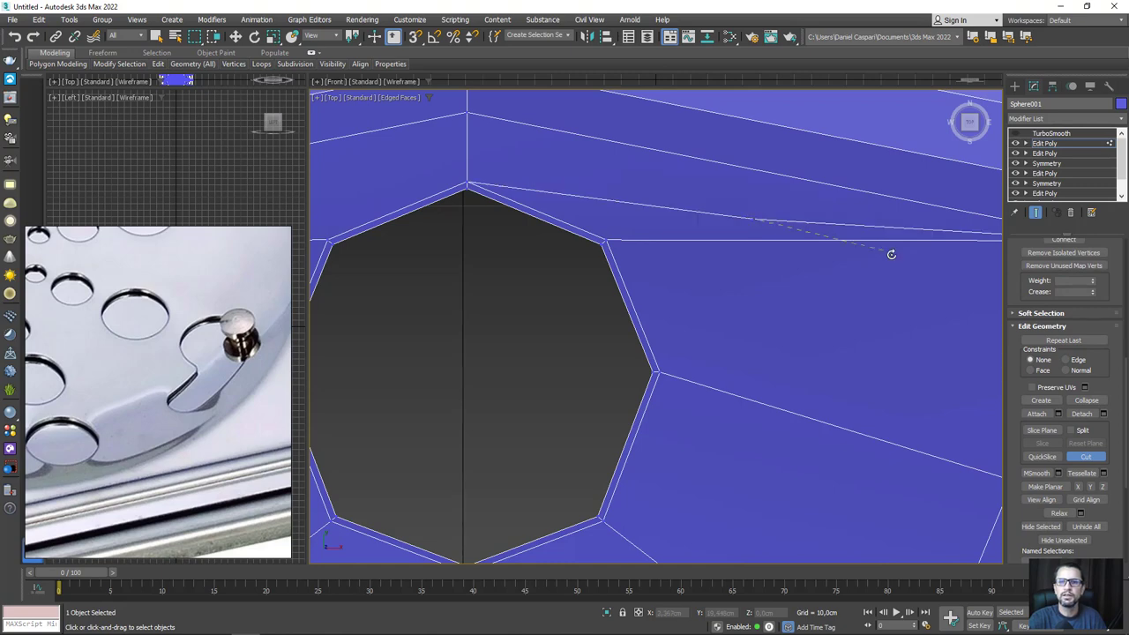
pyautogui.click(866, 262)
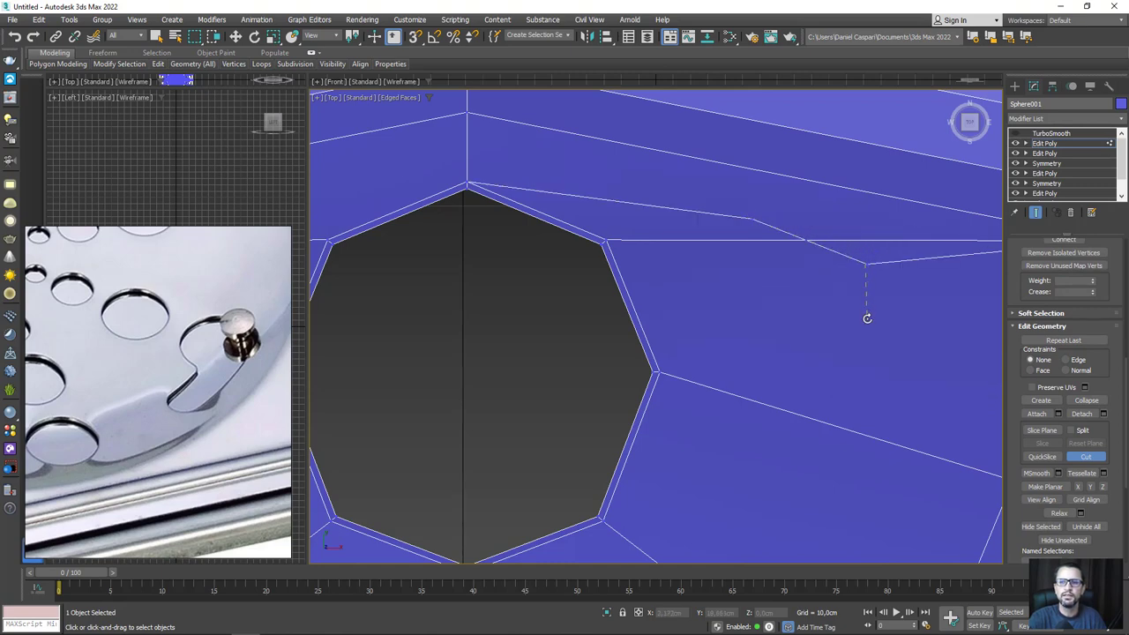
pyautogui.click(867, 318)
pyautogui.click(753, 346)
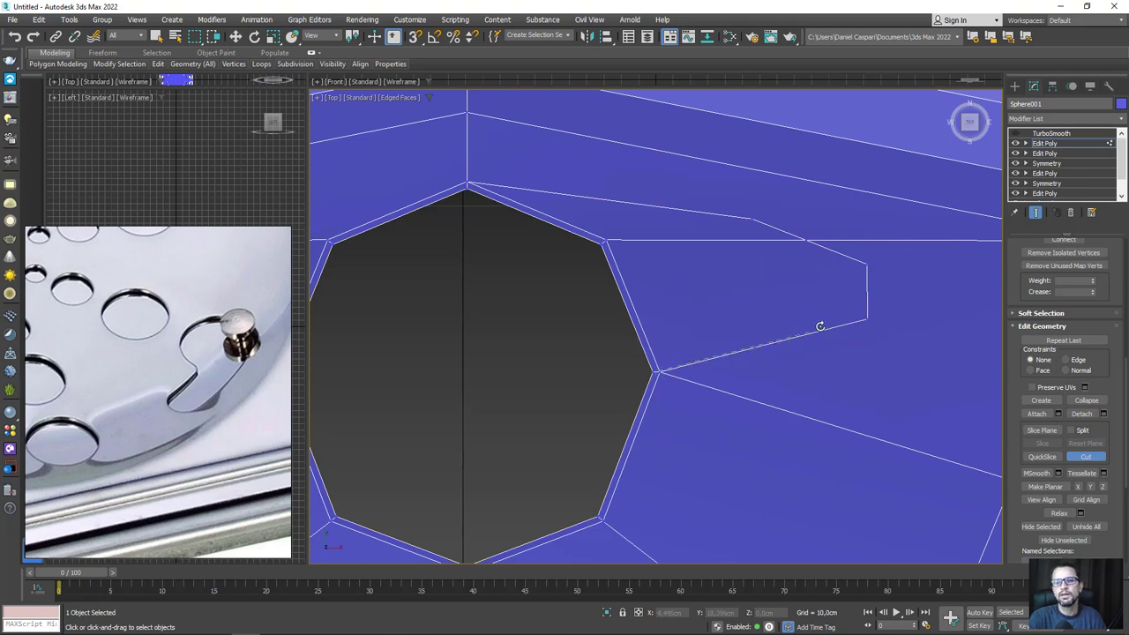
pyautogui.hotkey('ctrl', 'z')
pyautogui.hotkey('ctrl', 'z')
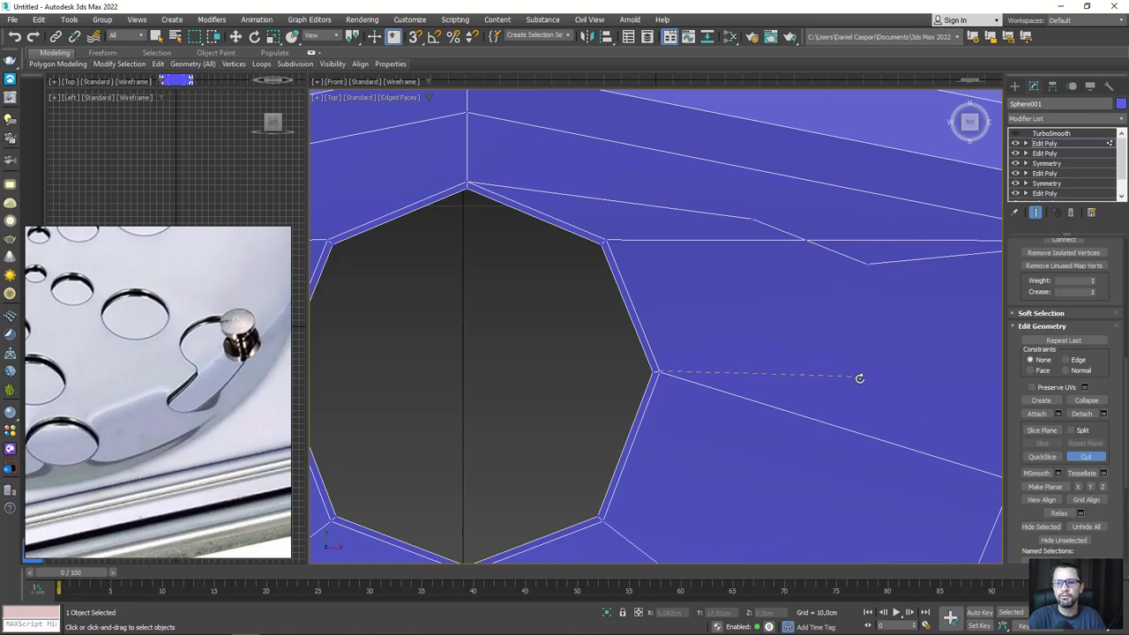
pyautogui.click(857, 382)
pyautogui.click(866, 262)
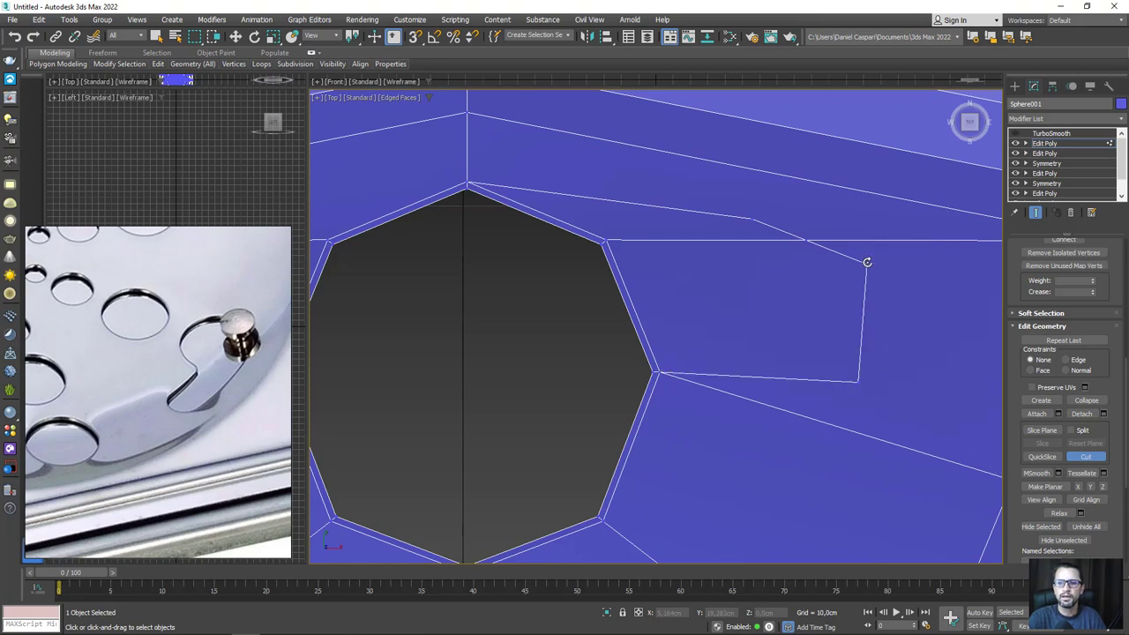
# - Finish the cut and switch the Edit Poly to Polygon sub-object level
pyautogui.press('e')
pyautogui.scroll(-3, 693, 291)
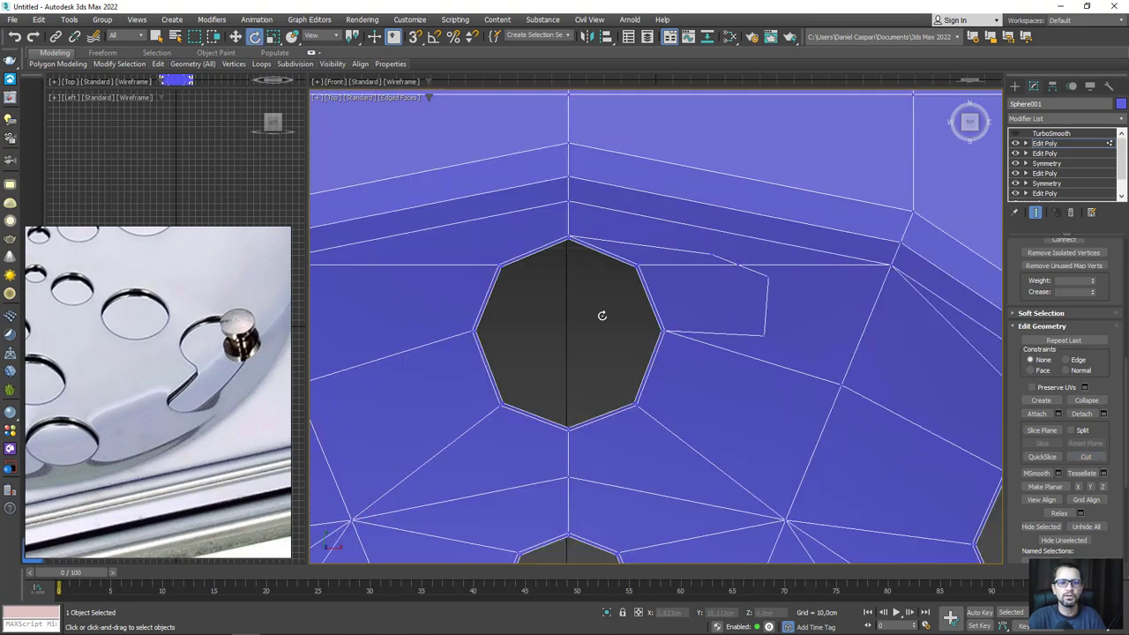
pyautogui.scroll(3, 602, 316)
pyautogui.rightClick(602, 296)
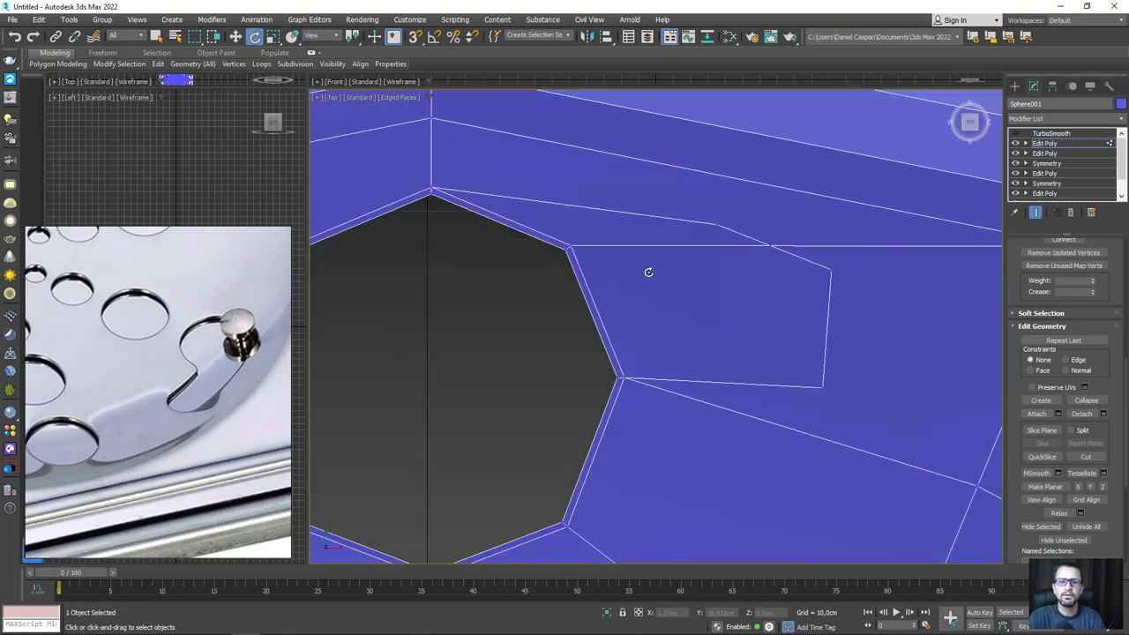
pyautogui.click(1026, 143)
pyautogui.click(1046, 154)
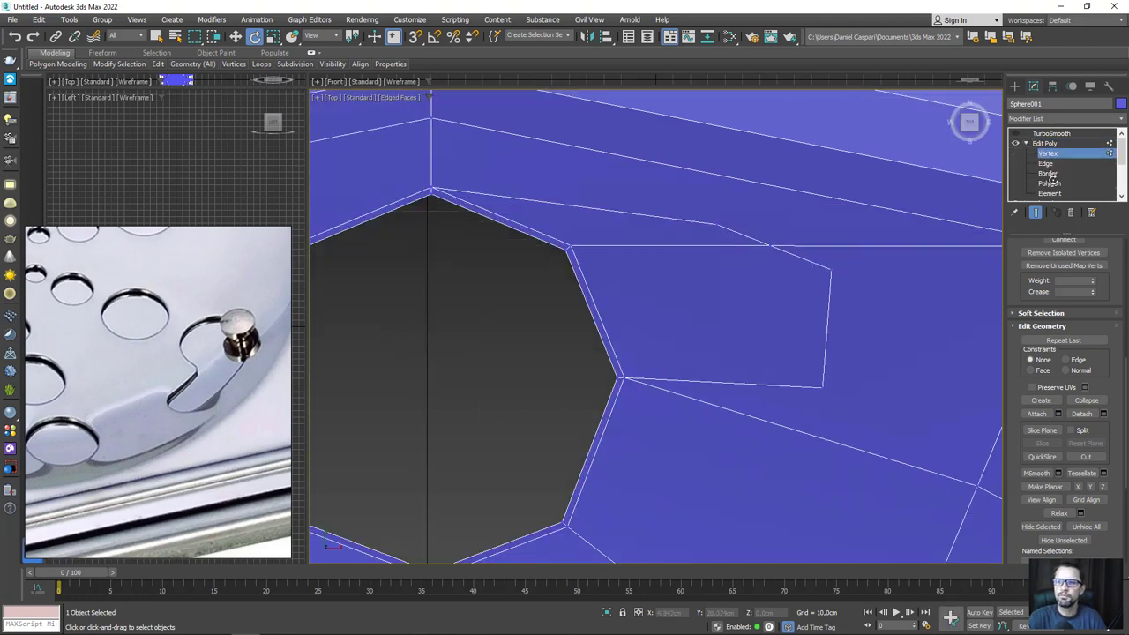
pyautogui.click(1049, 183)
# - Inset the four faces beside the keyhole notch by 0.053cm
pyautogui.moveTo(502, 235); pyautogui.dragTo(624, 306)
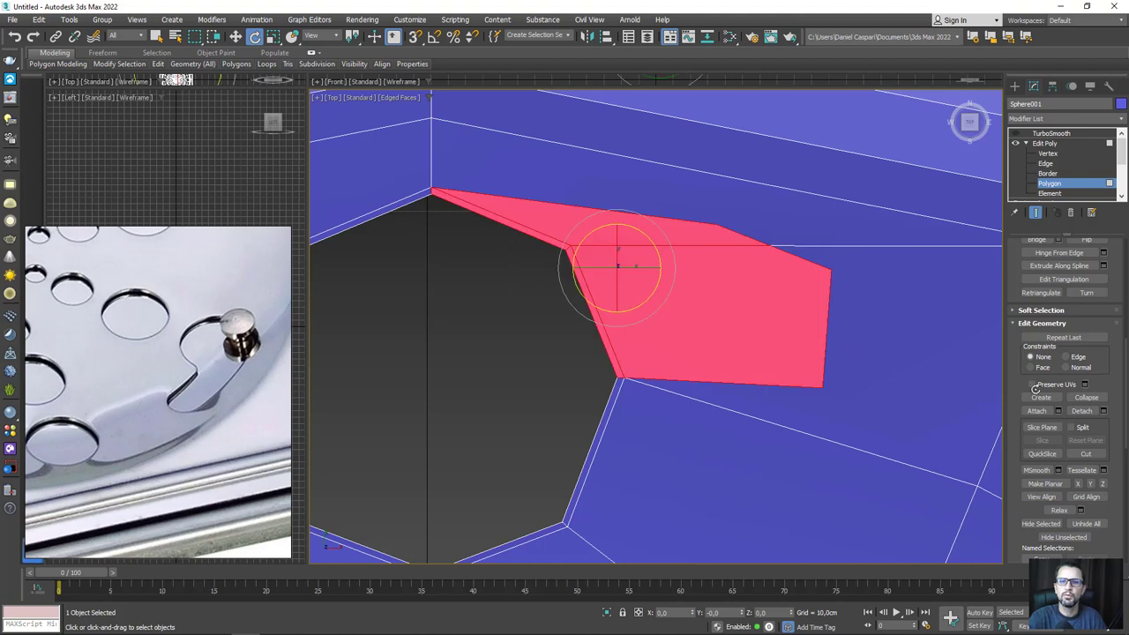
pyautogui.scroll(5, 1118, 315)
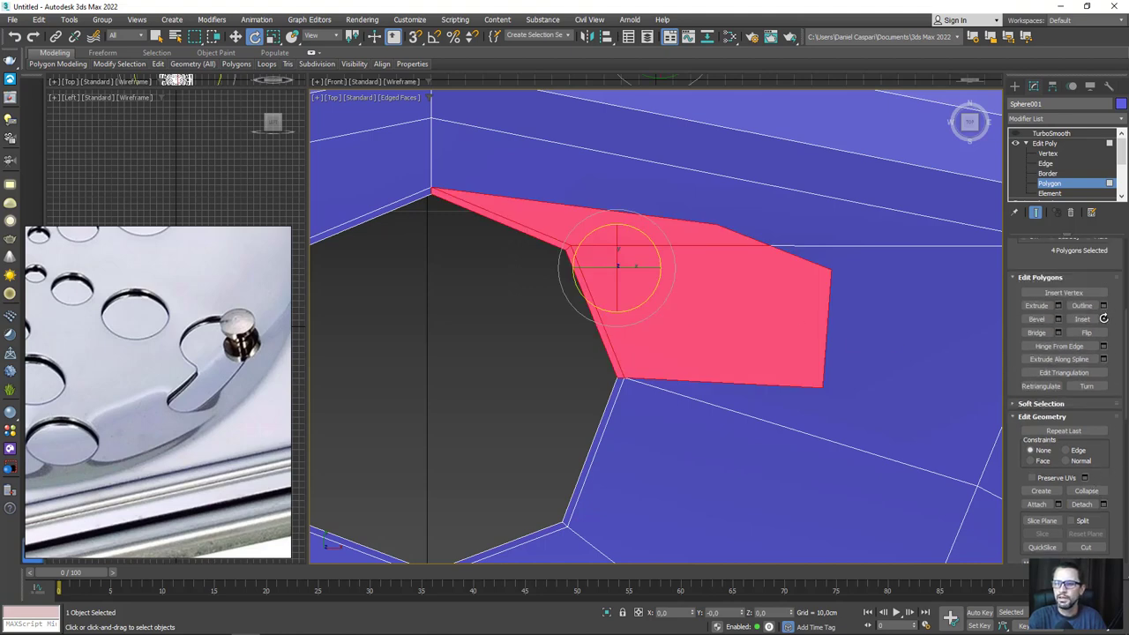
pyautogui.click(1103, 319)
pyautogui.moveTo(780, 248); pyautogui.dragTo(779, 244)
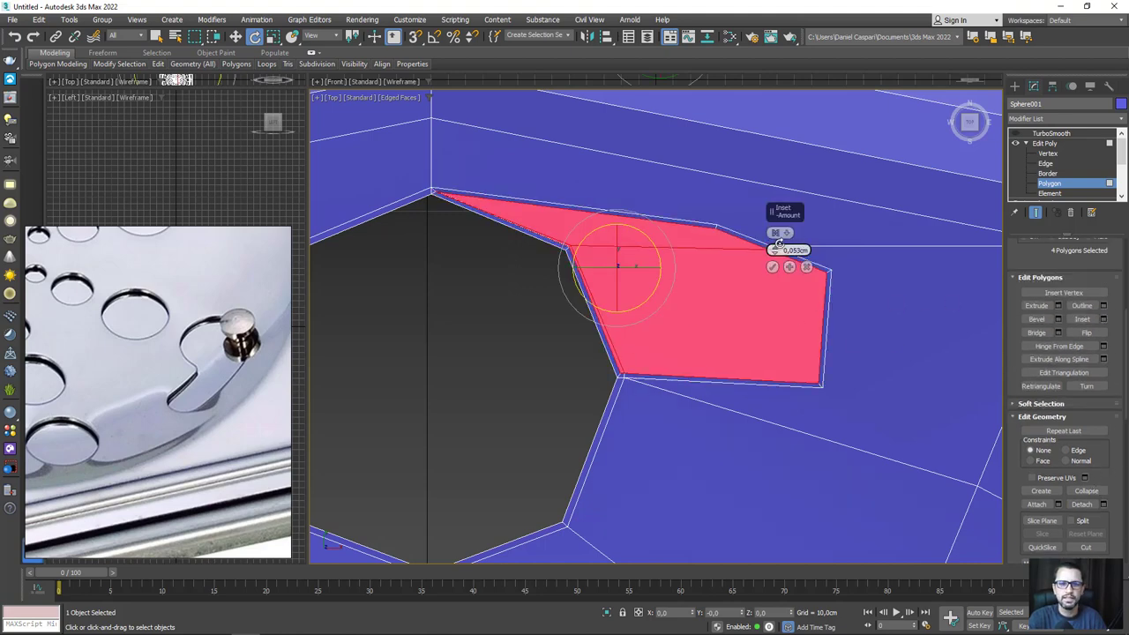
pyautogui.click(773, 266)
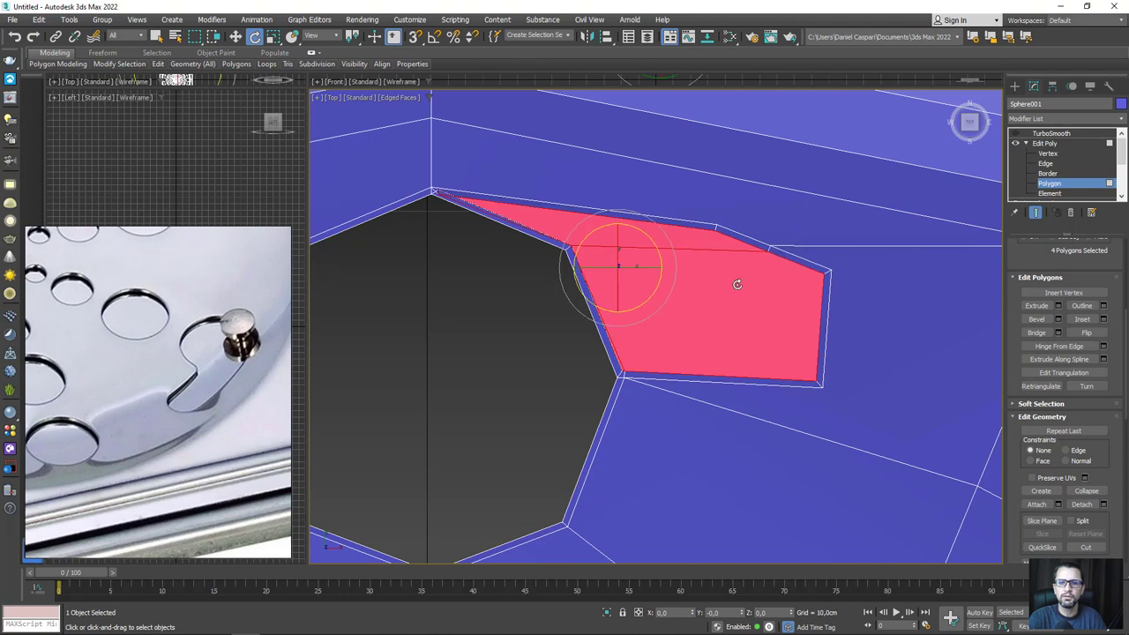
pyautogui.click(528, 331)
pyautogui.moveTo(584, 240); pyautogui.dragTo(601, 260)
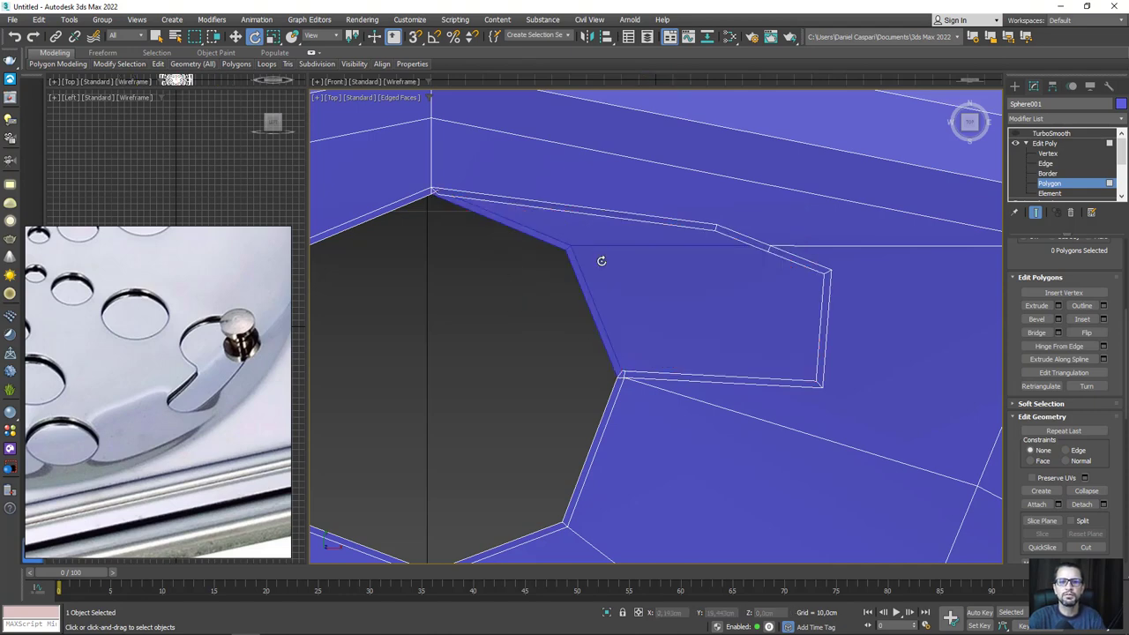
# - Exit face editing, hide Sphere002 and reselect Sphere001
pyautogui.click(1047, 143)
pyautogui.scroll(-4, 738, 342)
pyautogui.scroll(-4, 737, 343)
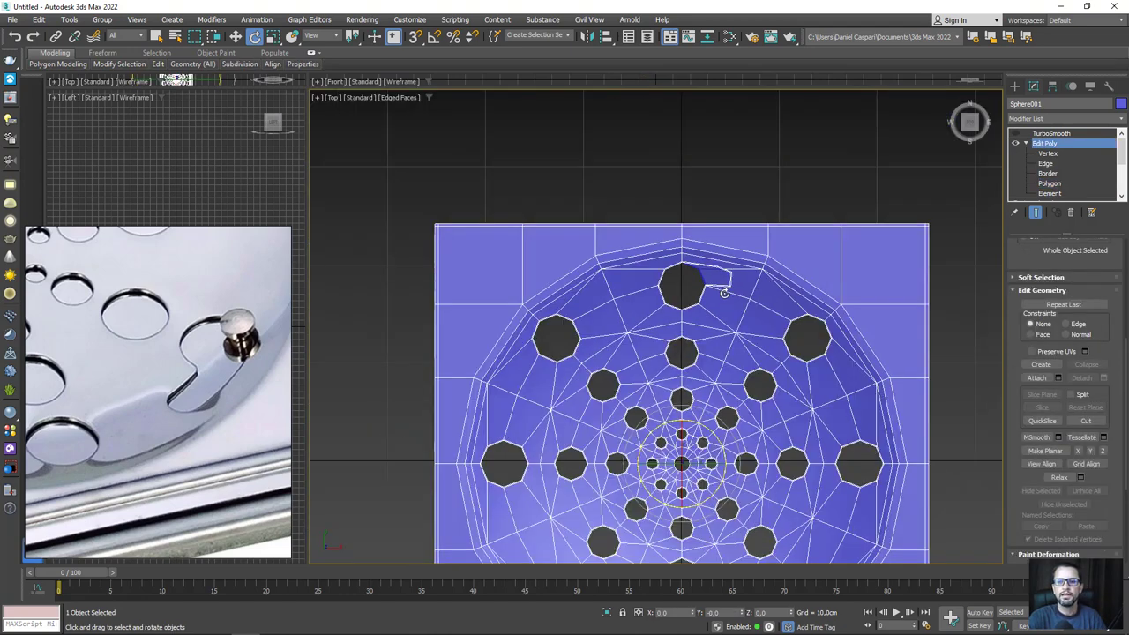
pyautogui.scroll(-3, 737, 342)
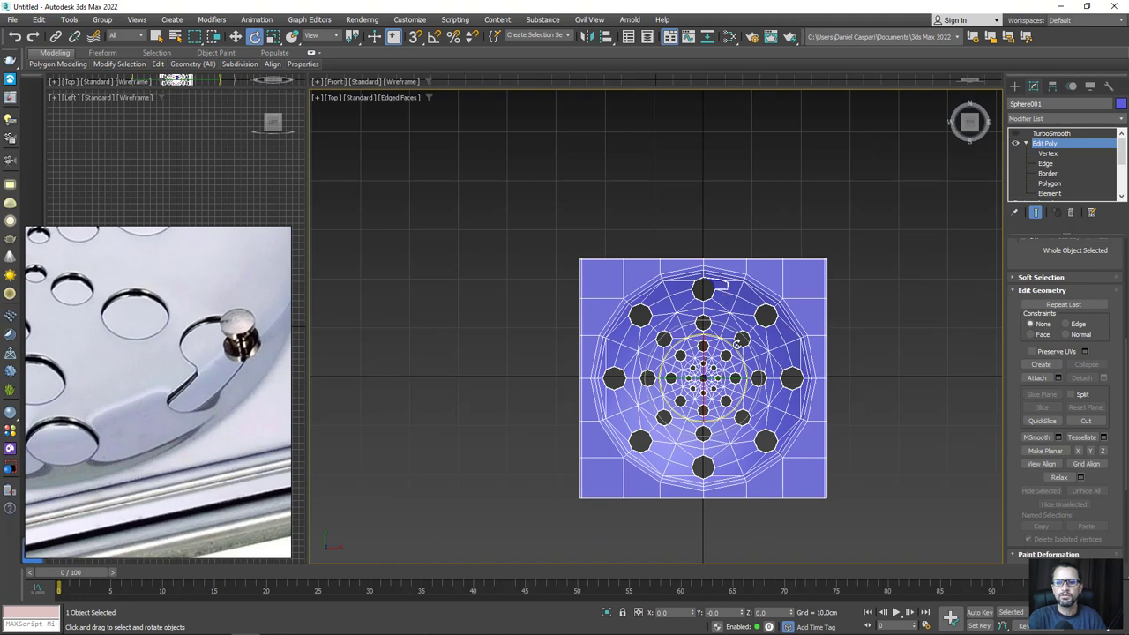
pyautogui.scroll(4, 721, 273)
pyautogui.scroll(3, 716, 268)
pyautogui.click(713, 270)
pyautogui.rightClick(714, 266)
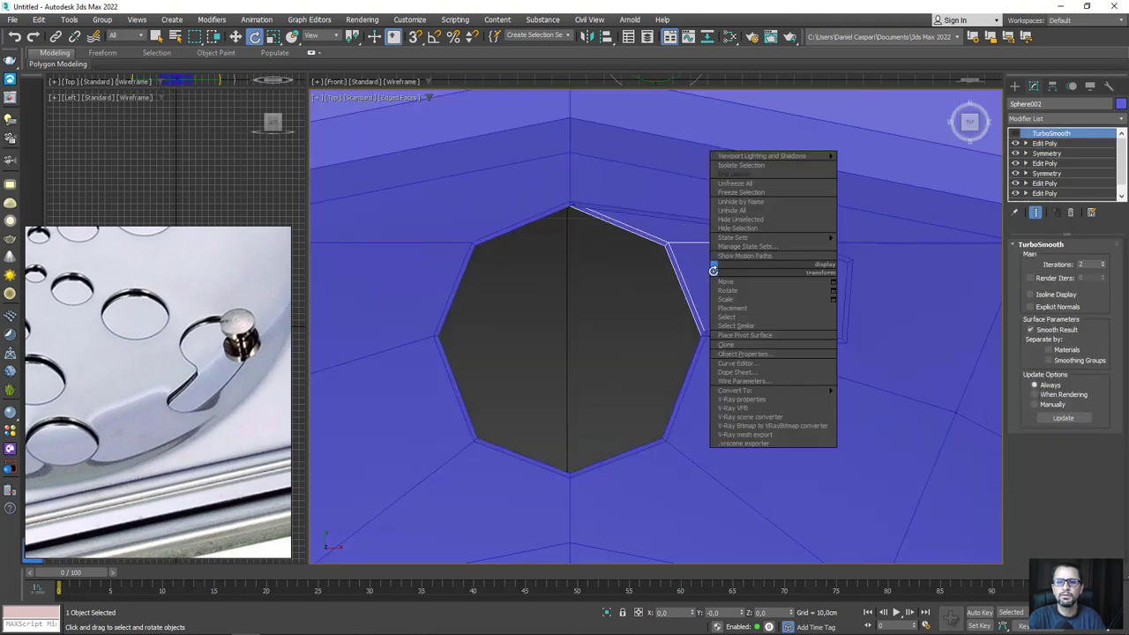
pyautogui.click(737, 228)
pyautogui.click(741, 347)
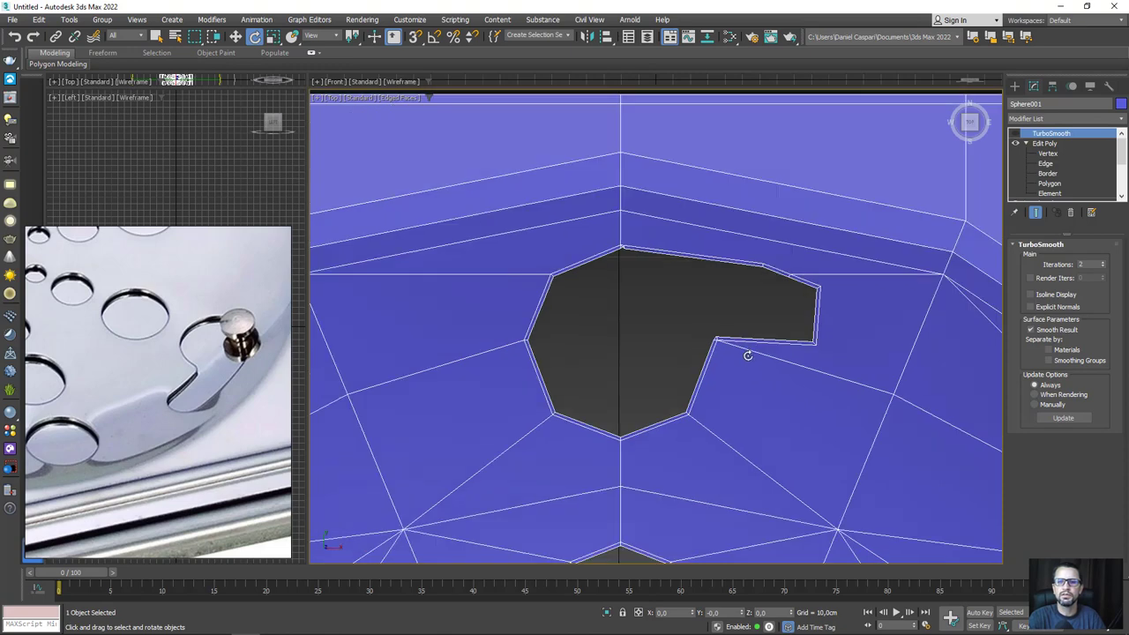
# - Select the keyhole notch's corner vertex and the vertex to its right on the plate
pyautogui.moveTo(748, 356); pyautogui.dragTo(857, 241)
pyautogui.click(1035, 154)
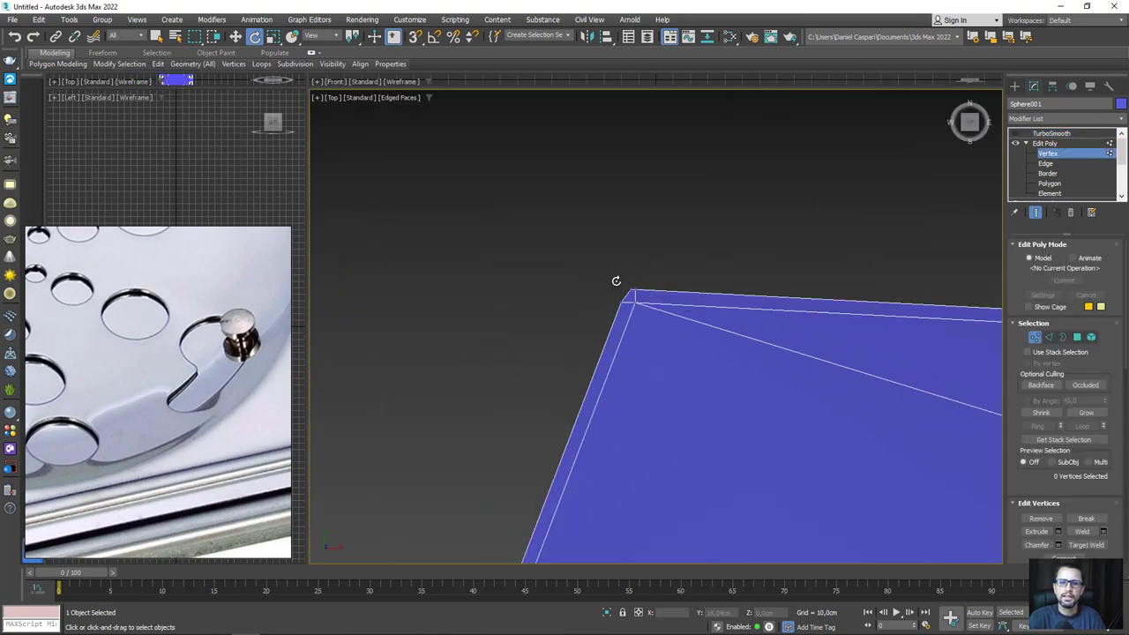
pyautogui.click(661, 306)
pyautogui.press('w')
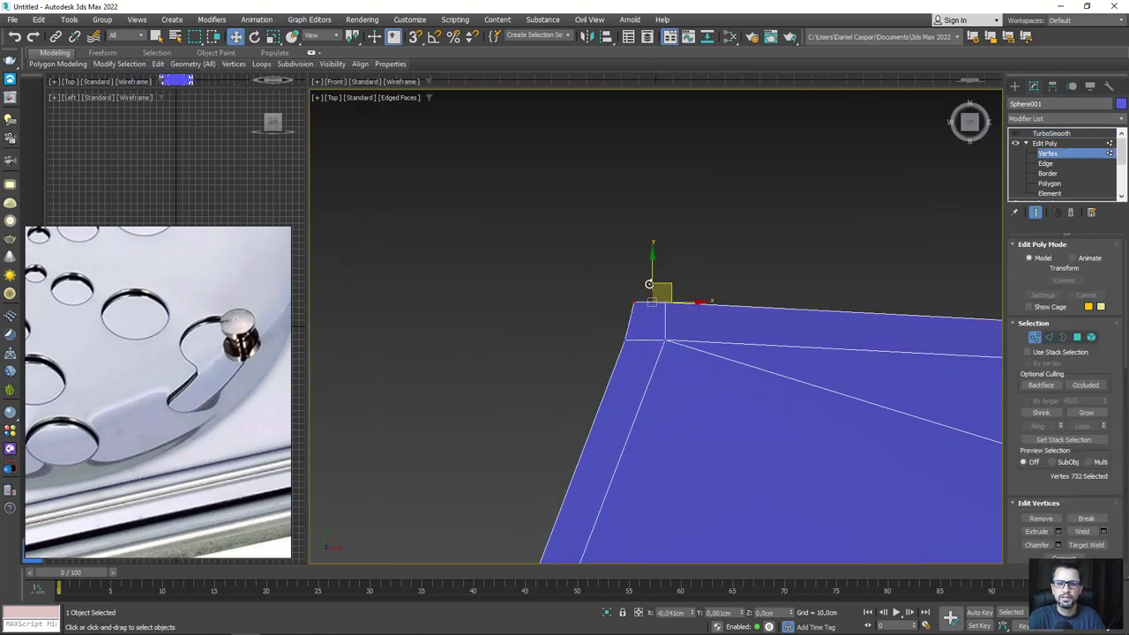
pyautogui.scroll(-2, 776, 356)
pyautogui.scroll(-2, 776, 356)
pyautogui.moveTo(838, 348); pyautogui.dragTo(688, 269, button='middle')
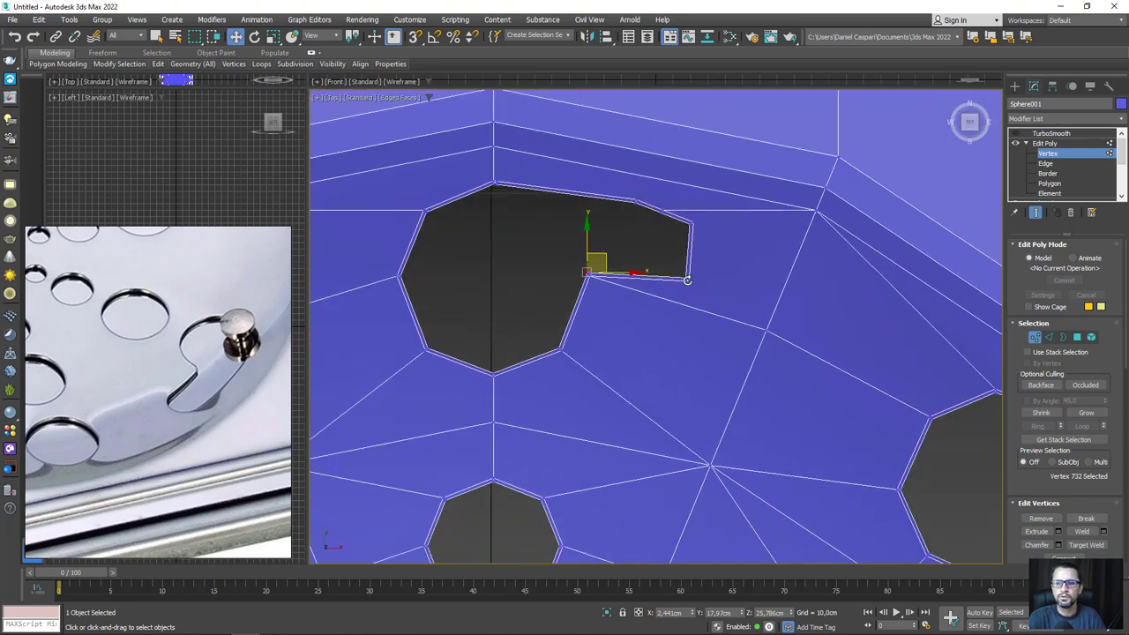
pyautogui.scroll(2, 688, 269)
pyautogui.click(687, 275)
pyautogui.keyDown('ctrl'); pyautogui.click(842, 374); pyautogui.keyUp('ctrl')
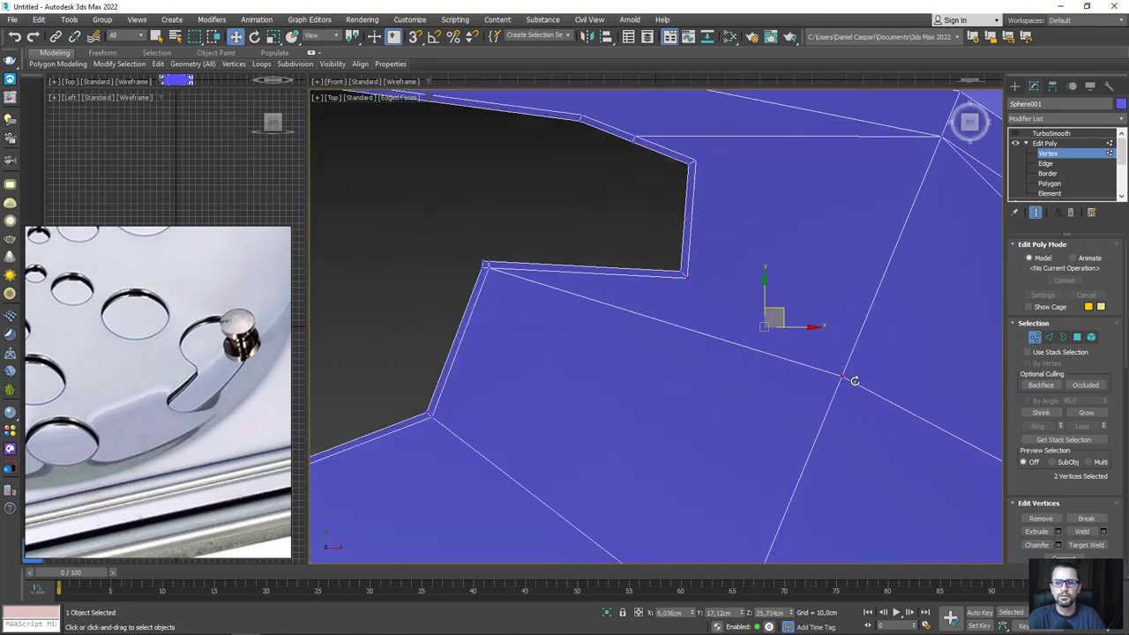
pyautogui.moveTo(818, 245); pyautogui.dragTo(786, 362, button='middle')
pyautogui.click(663, 276)
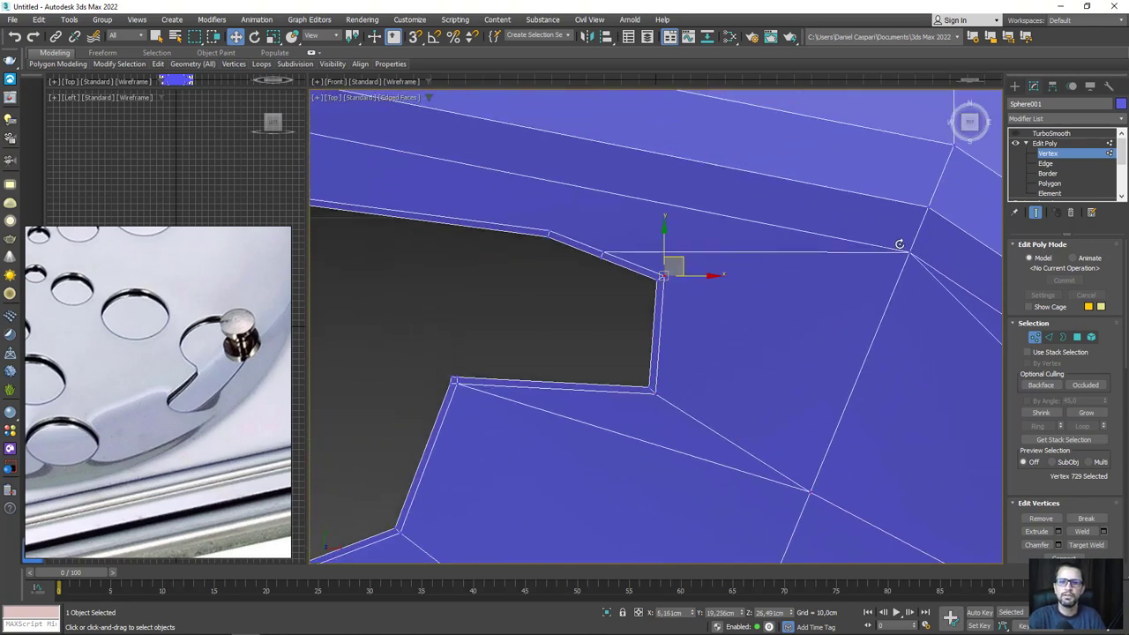
pyautogui.keyDown('ctrl'); pyautogui.click(909, 251); pyautogui.keyUp('ctrl')
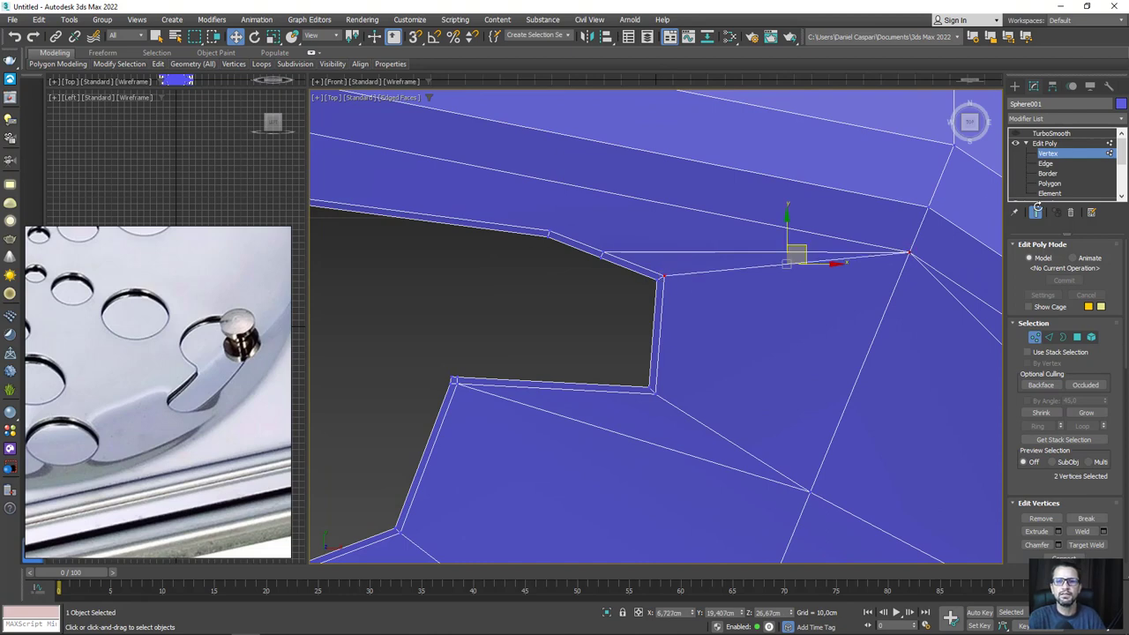
# - Remove the two edges beside the keyhole notch
pyautogui.click(1049, 337)
pyautogui.scroll(2, 615, 260)
pyautogui.click(594, 248)
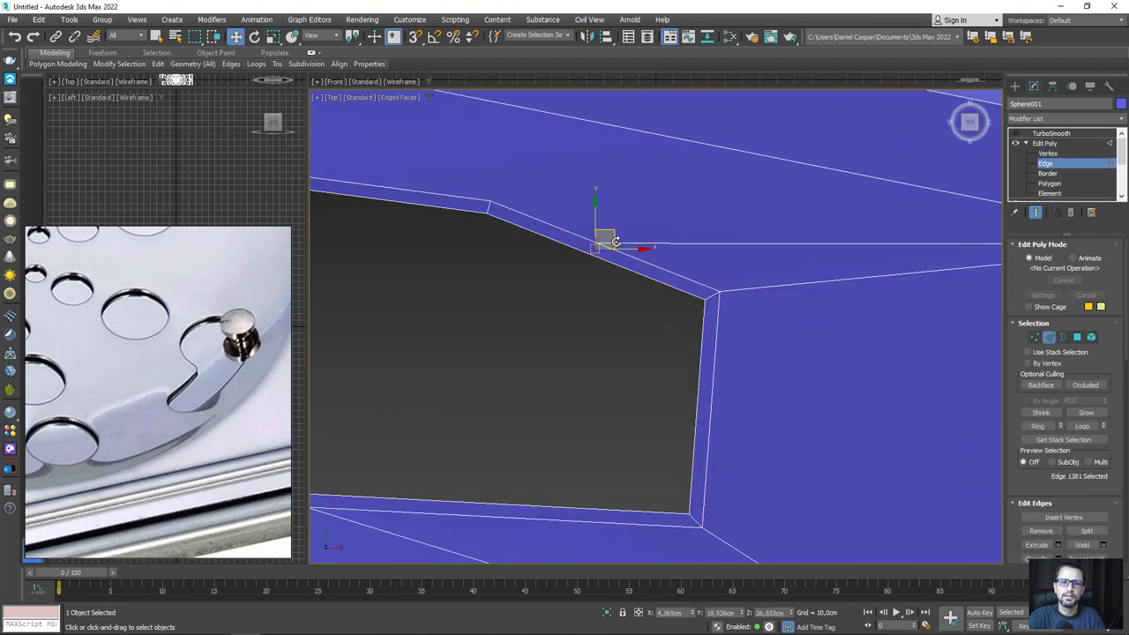
pyautogui.keyDown('ctrl'); pyautogui.click(622, 240); pyautogui.keyUp('ctrl')
pyautogui.scroll(-2, 758, 260)
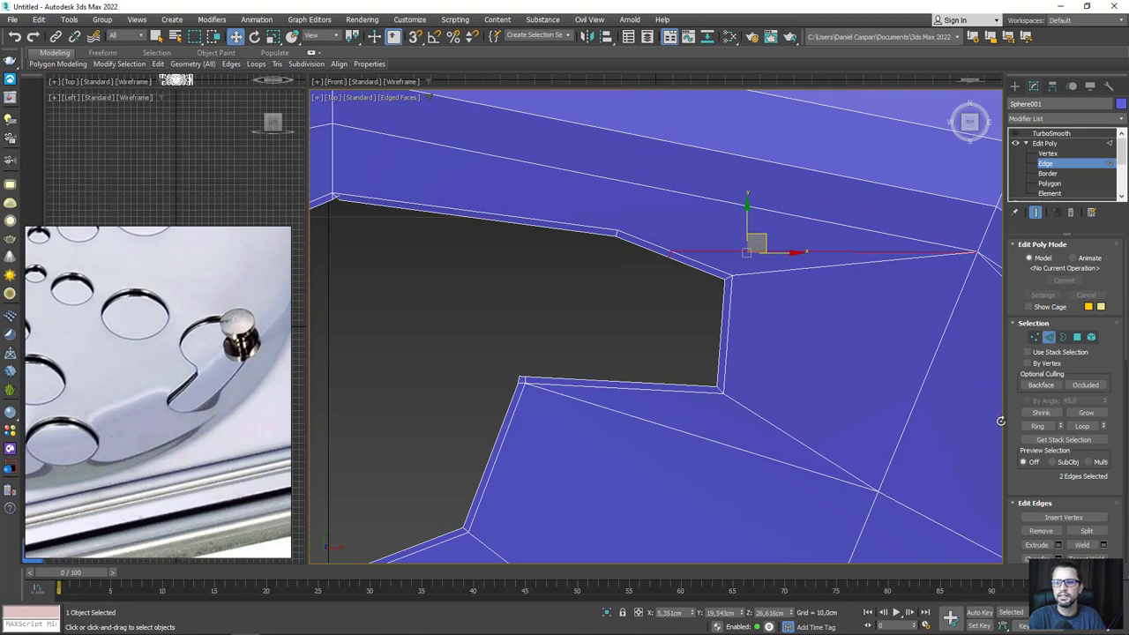
pyautogui.scroll(-2, 1044, 496)
pyautogui.click(1040, 471)
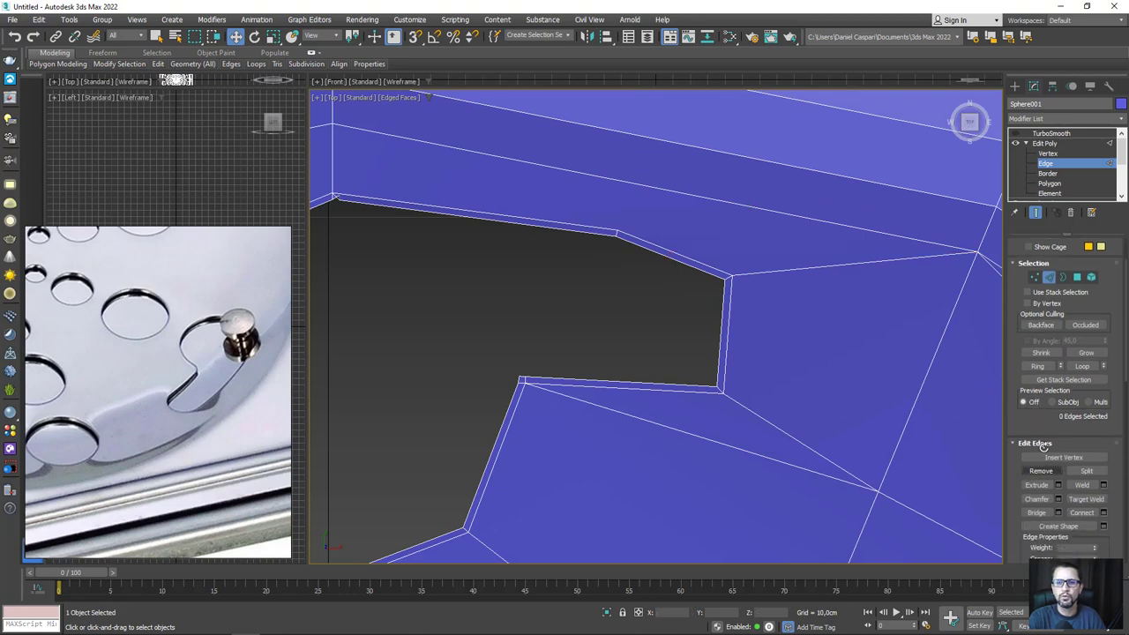
# - Reselect the notch-corner vertices, then re-enable TurboSmooth to check the rounded slot
pyautogui.click(1035, 276)
pyautogui.click(615, 233)
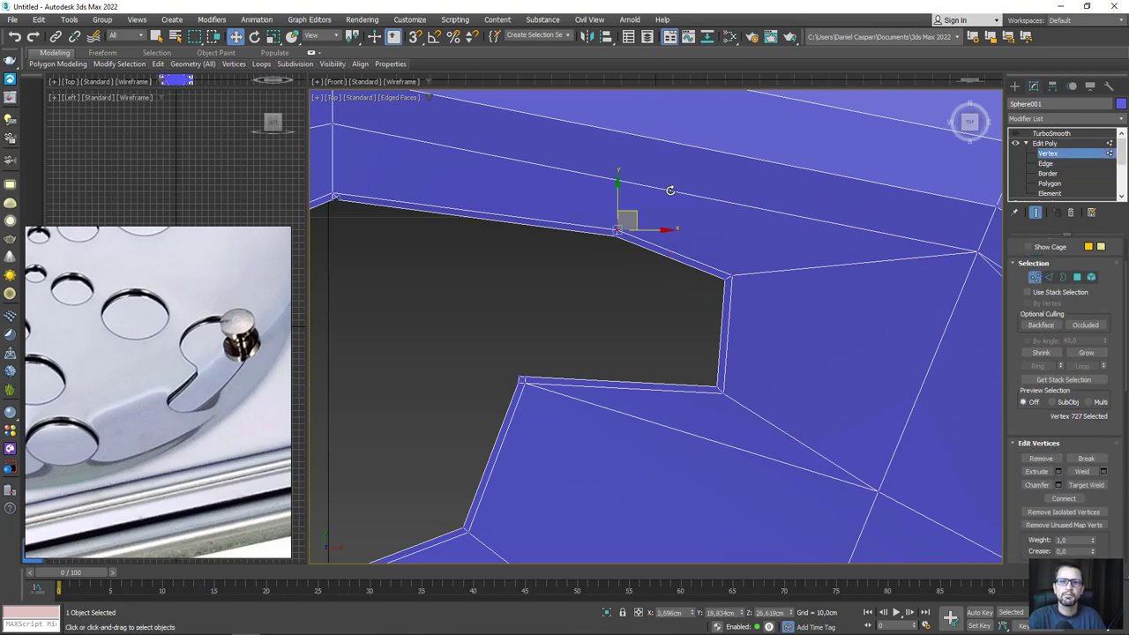
pyautogui.press('z')
pyautogui.scroll(2, 617, 320)
pyautogui.scroll(-2, 653, 317)
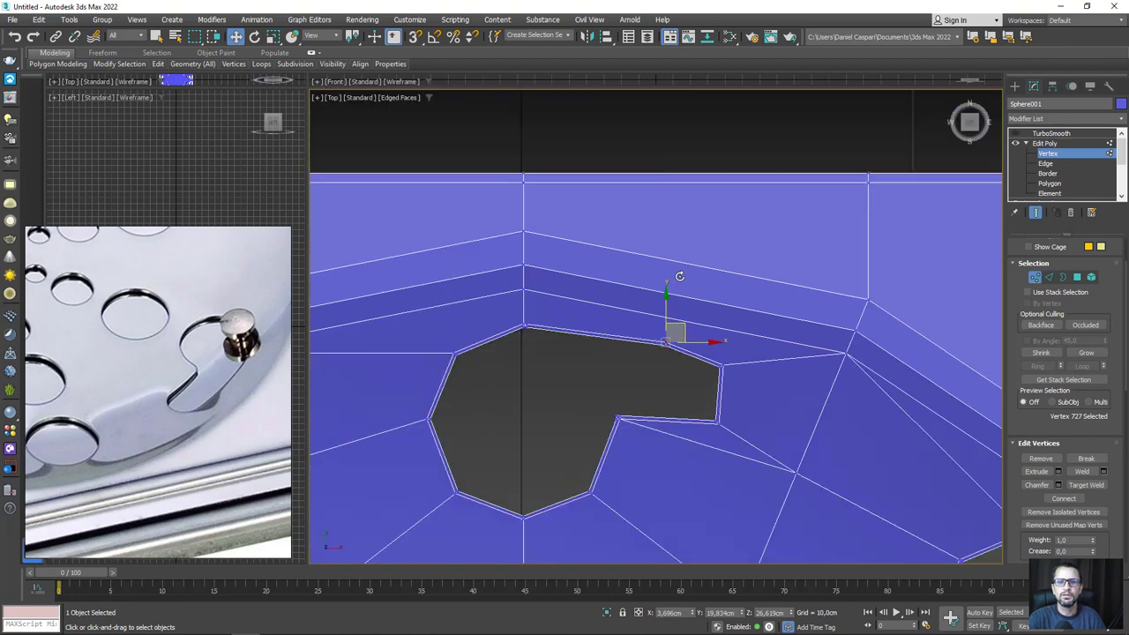
pyautogui.press('2')
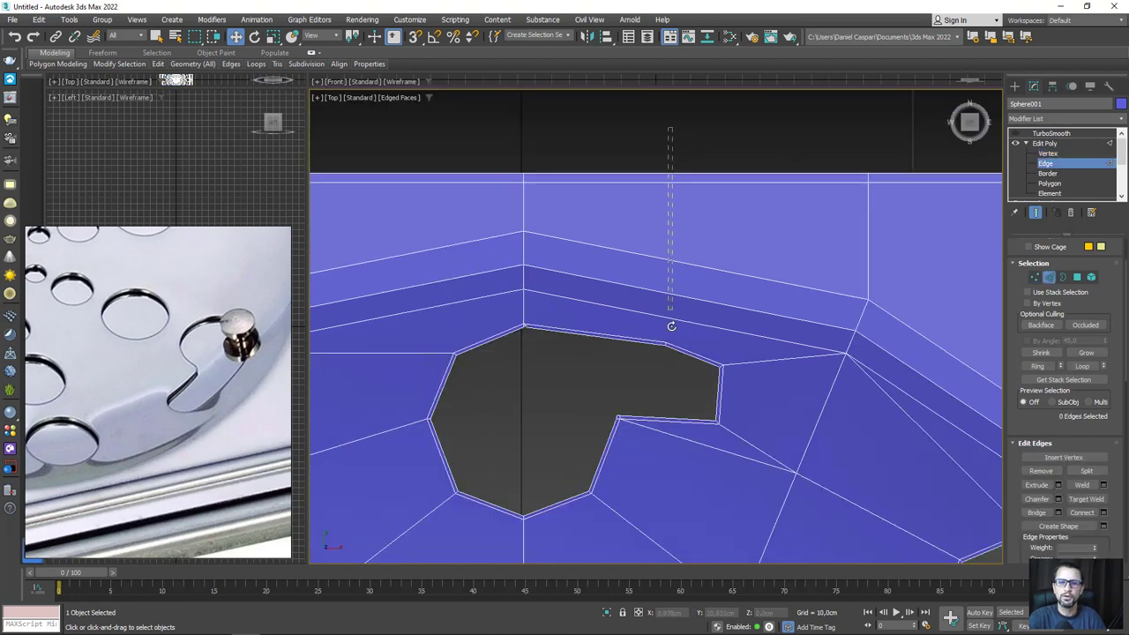
pyautogui.click(672, 326)
pyautogui.press('1')
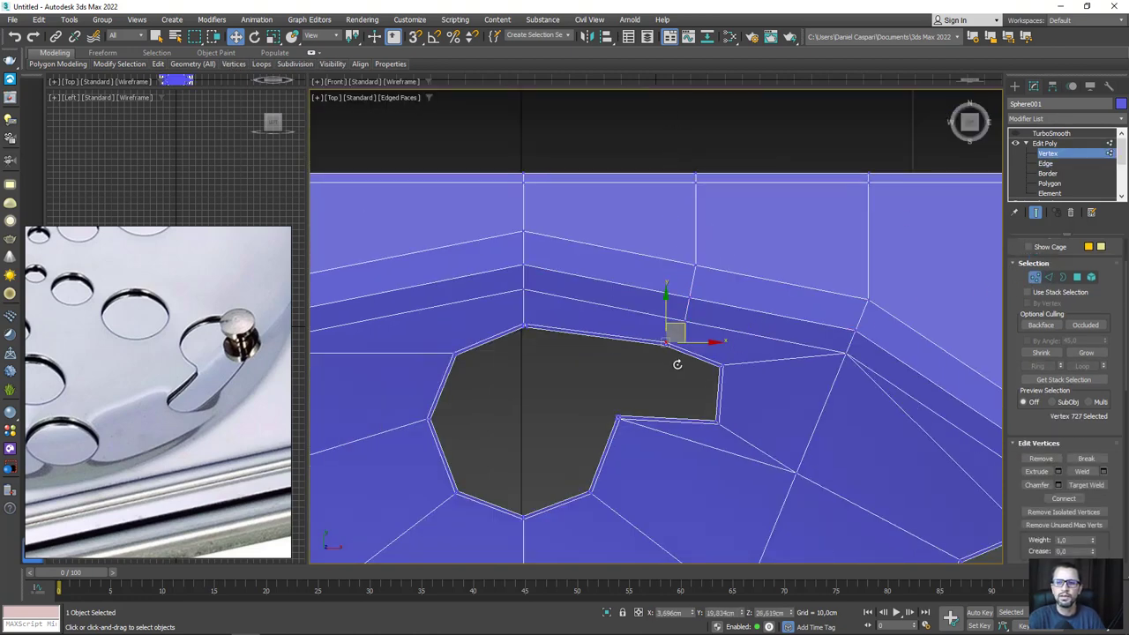
pyautogui.scroll(4, 677, 364)
pyautogui.keyDown('ctrl'); pyautogui.click(695, 231); pyautogui.keyUp('ctrl')
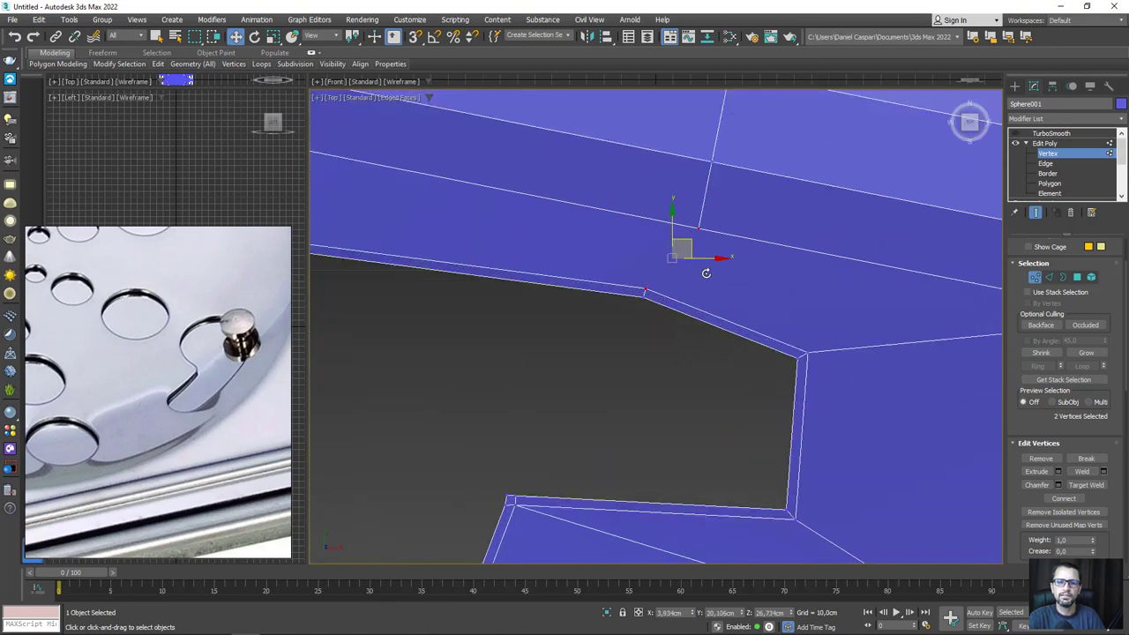
pyautogui.click(1066, 134)
# - Turn off TurboSmooth and select the stray vertex at the notch corner
pyautogui.scroll(-3, 593, 270)
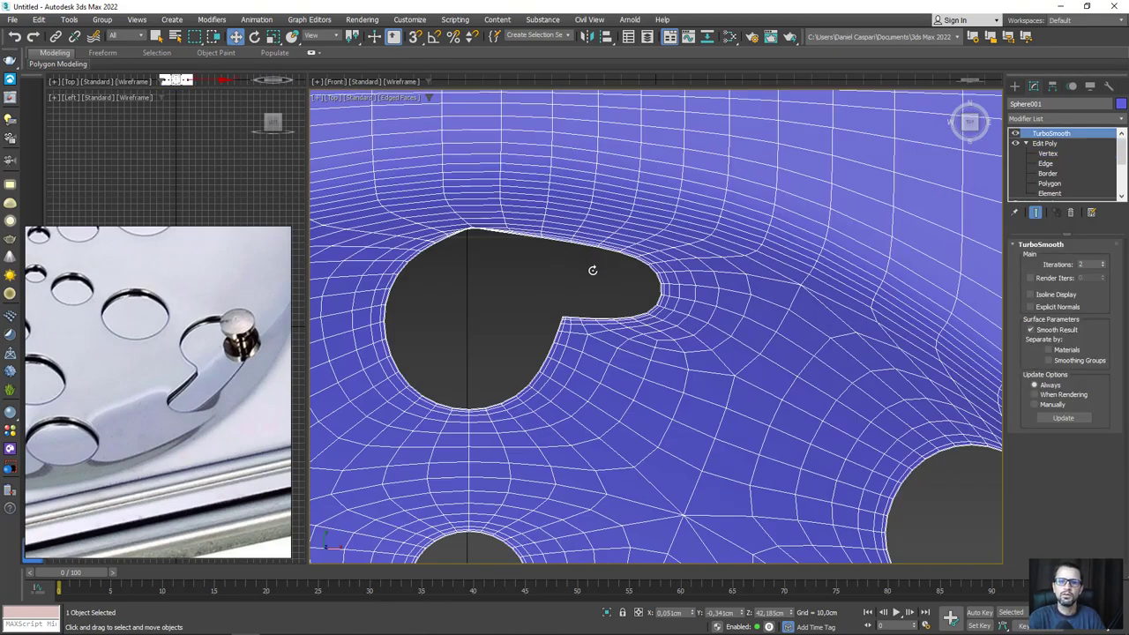
pyautogui.scroll(-3, 592, 270)
pyautogui.scroll(5, 551, 238)
pyautogui.scroll(3, 550, 238)
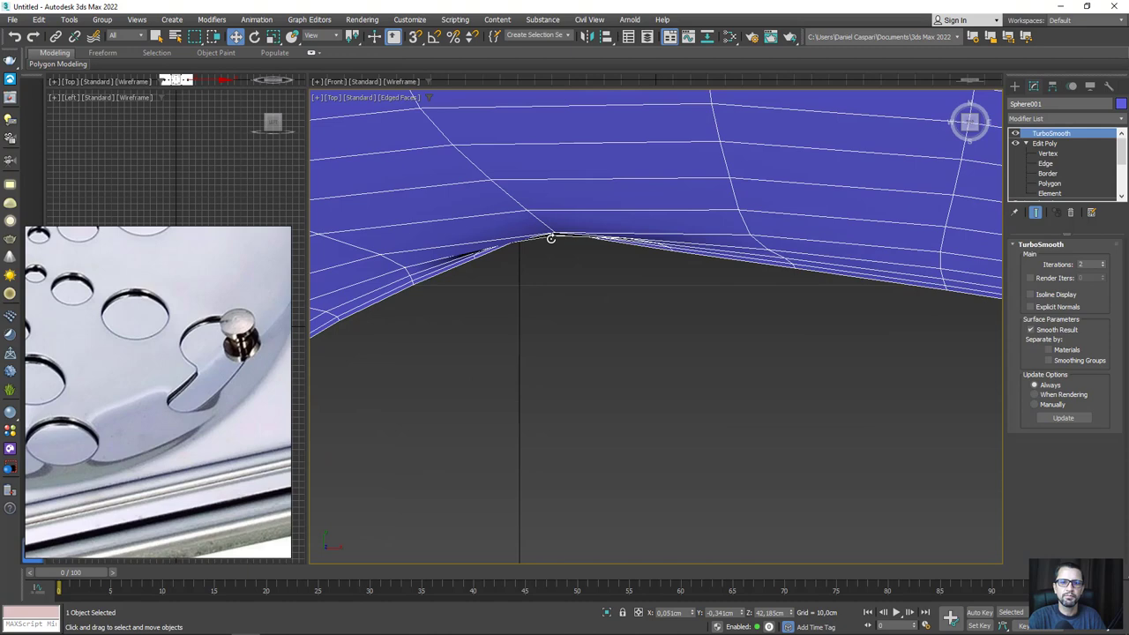
pyautogui.click(1015, 133)
pyautogui.click(1048, 153)
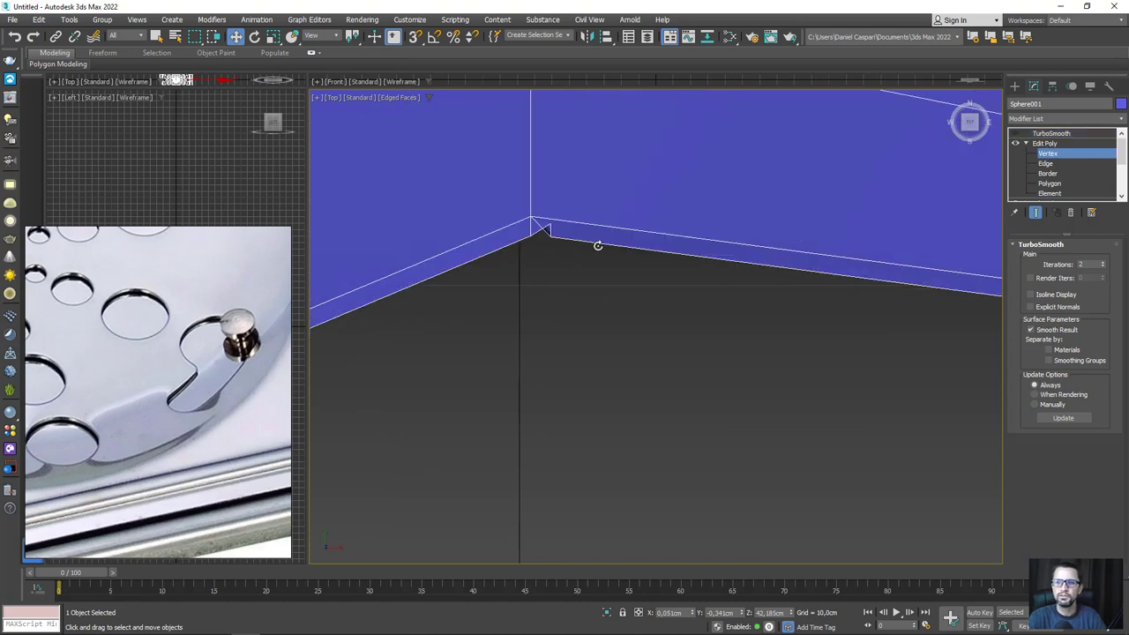
pyautogui.click(544, 218)
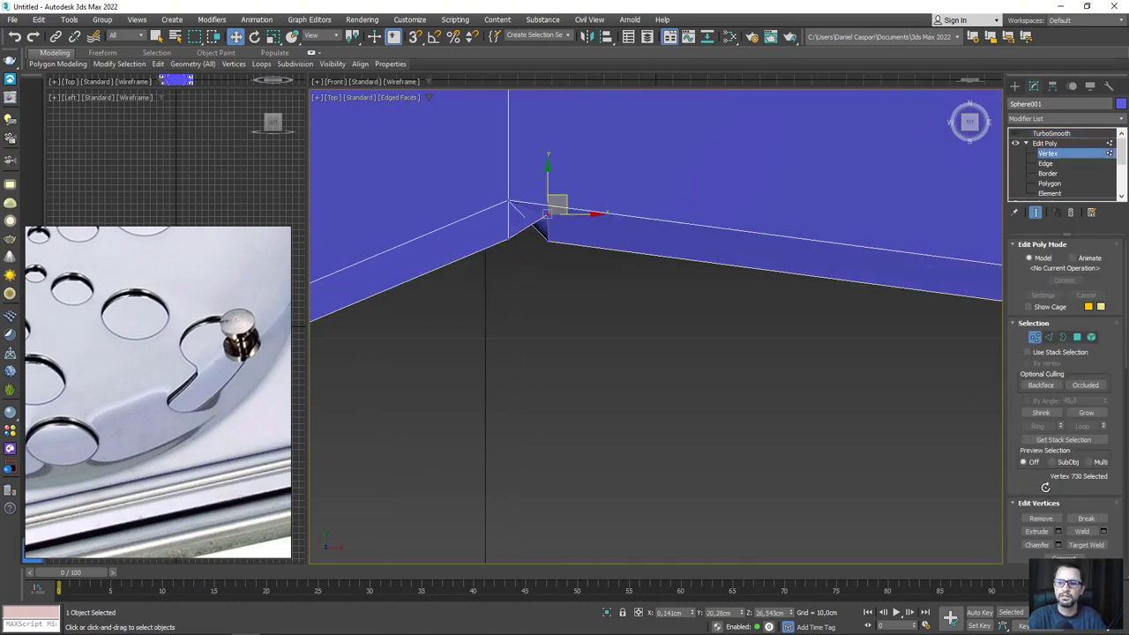
# - Target Weld the stray vertex onto the corner vertex, then show the smoothed plate
pyautogui.scroll(-2, 1049, 476)
pyautogui.scroll(-2, 1058, 441)
pyautogui.click(1085, 429)
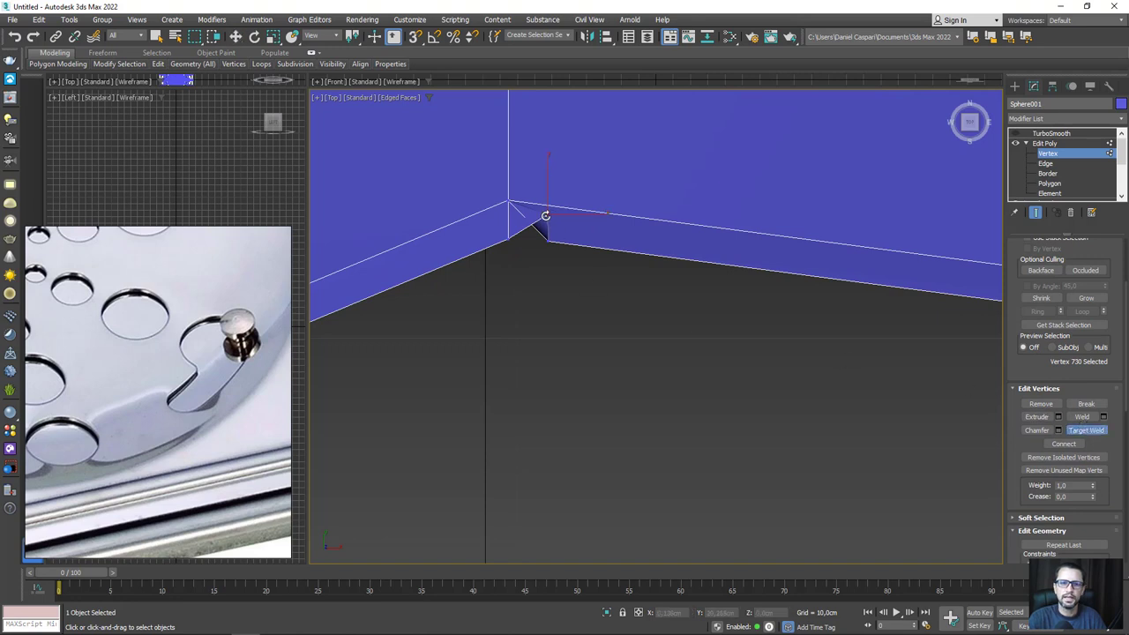
pyautogui.click(505, 239)
pyautogui.click(520, 241)
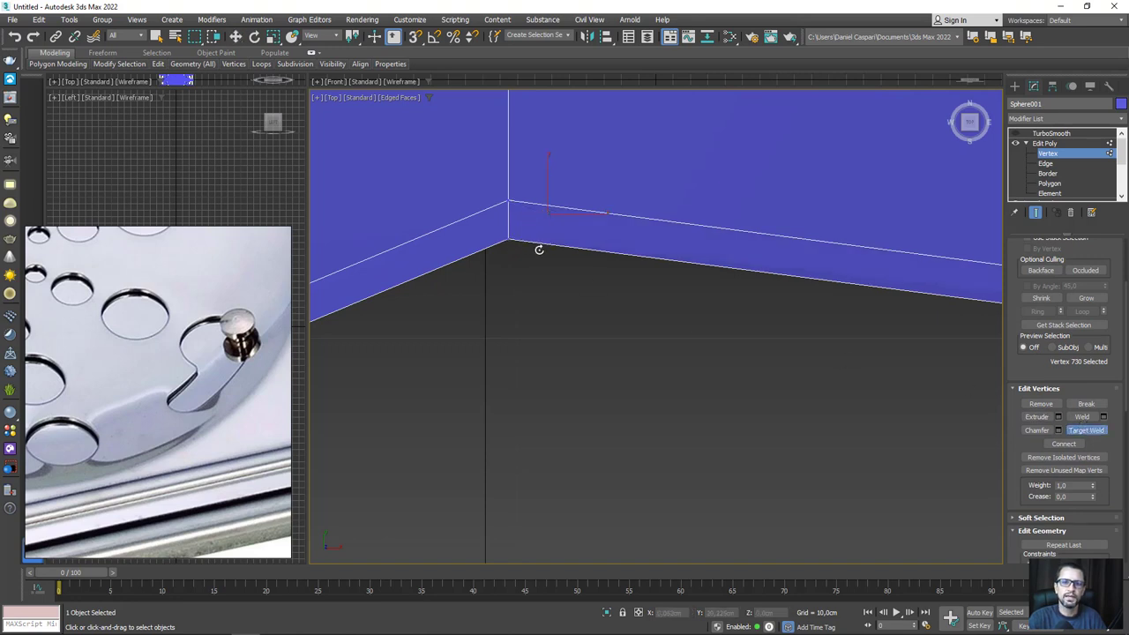
pyautogui.scroll(-1, 536, 247)
pyautogui.scroll(-2, 638, 277)
pyautogui.click(1051, 142)
pyautogui.click(1050, 133)
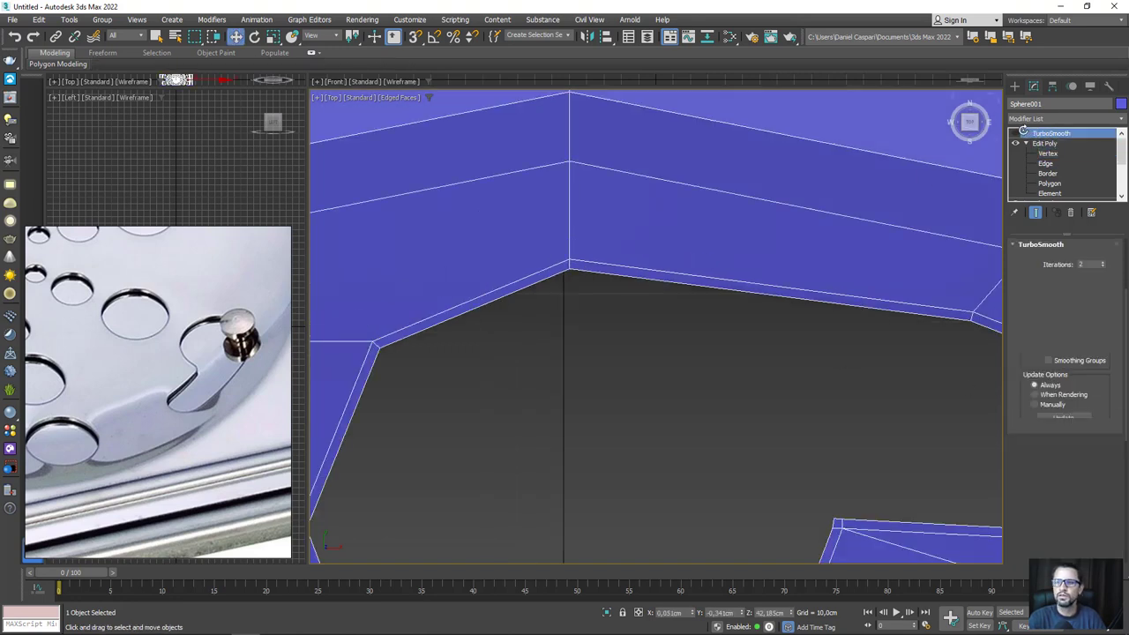
pyautogui.scroll(-3, 678, 288)
# - In Perspective view, collapse Edit Poly and add a Shell modifier to the plate
pyautogui.scroll(-2, 667, 309)
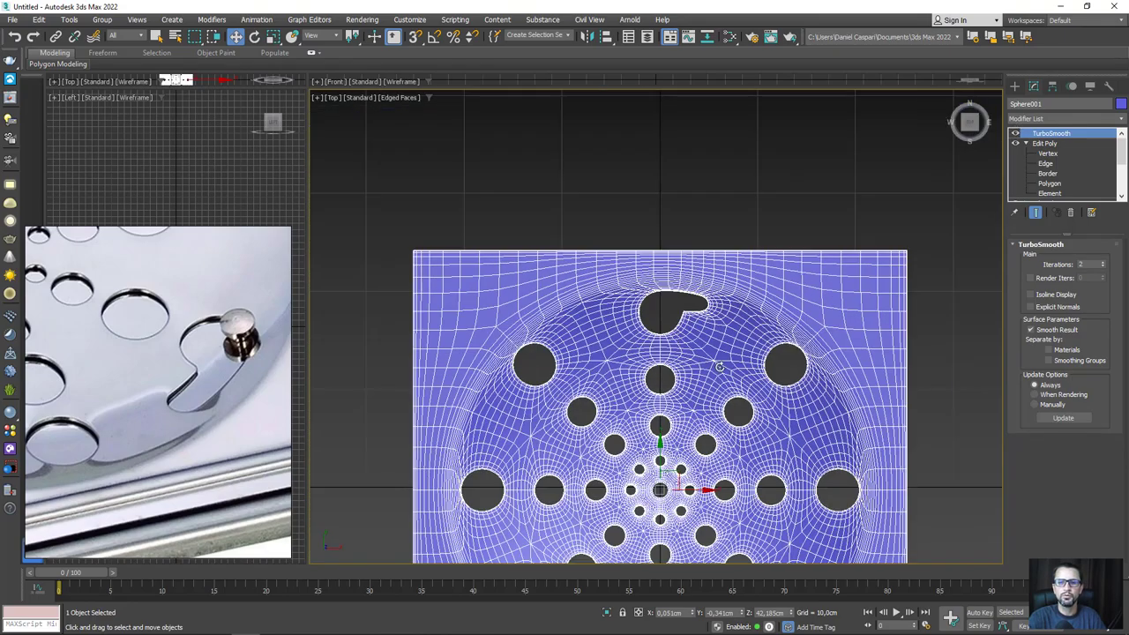
pyautogui.press('p')
pyautogui.scroll(-3, 833, 390)
pyautogui.moveTo(848, 404)
pyautogui.keyDown('alt'); pyautogui.mouseDown(button='middle')
pyautogui.moveTo(753, 274)
pyautogui.moveTo(750, 300)
pyautogui.moveTo(759, 279)
pyautogui.mouseUp(button='middle'); pyautogui.keyUp('alt')
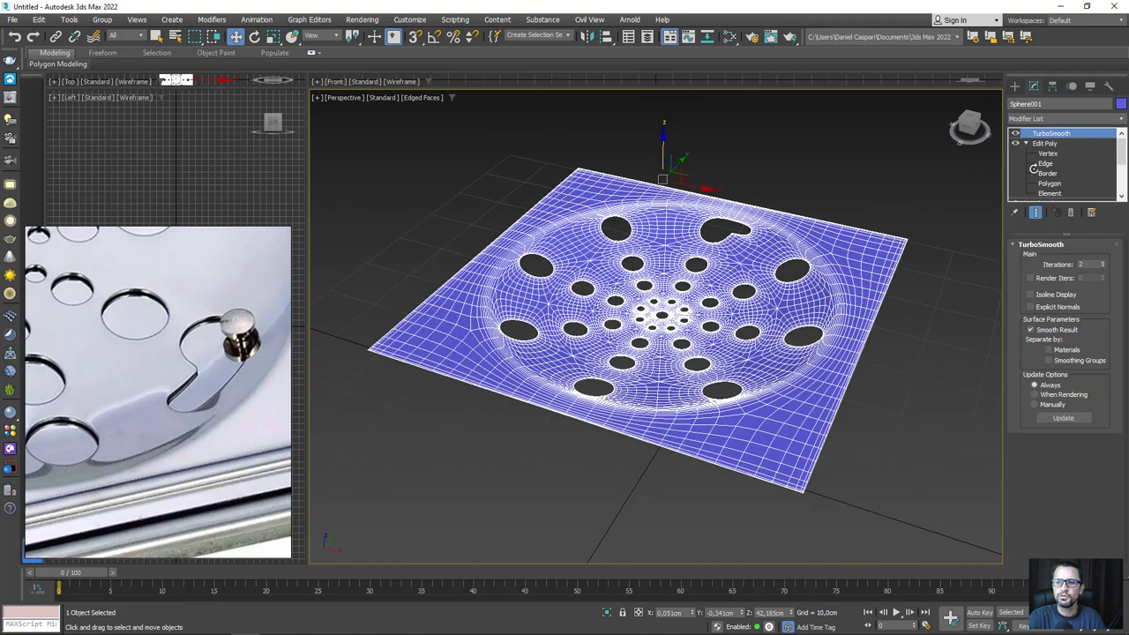
pyautogui.click(1025, 143)
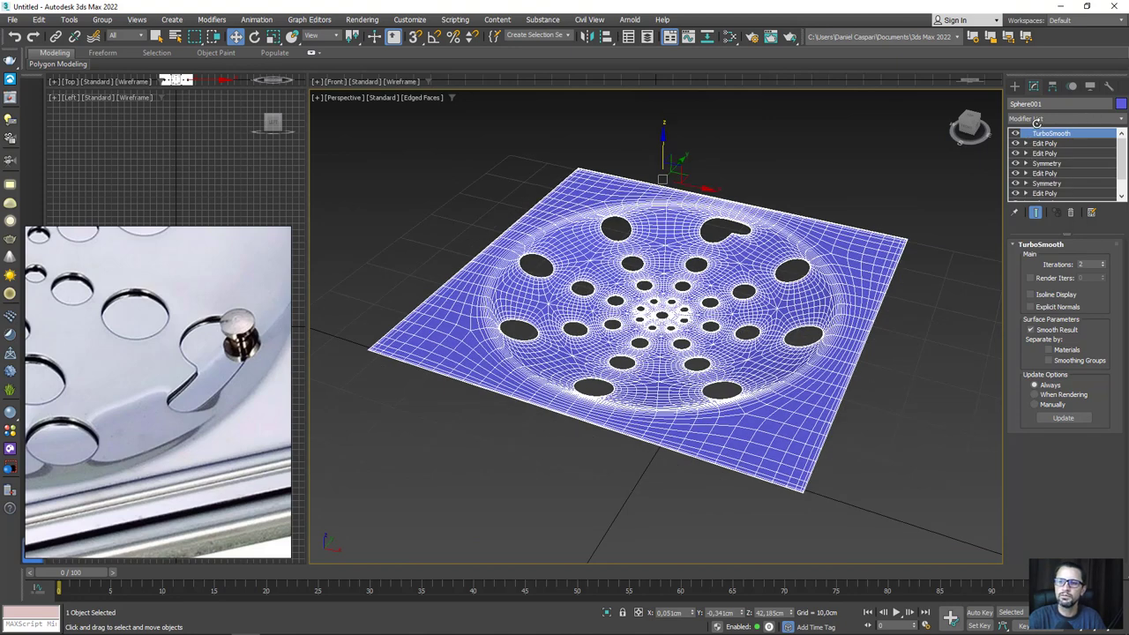
pyautogui.click(1037, 121)
pyautogui.write('sh')
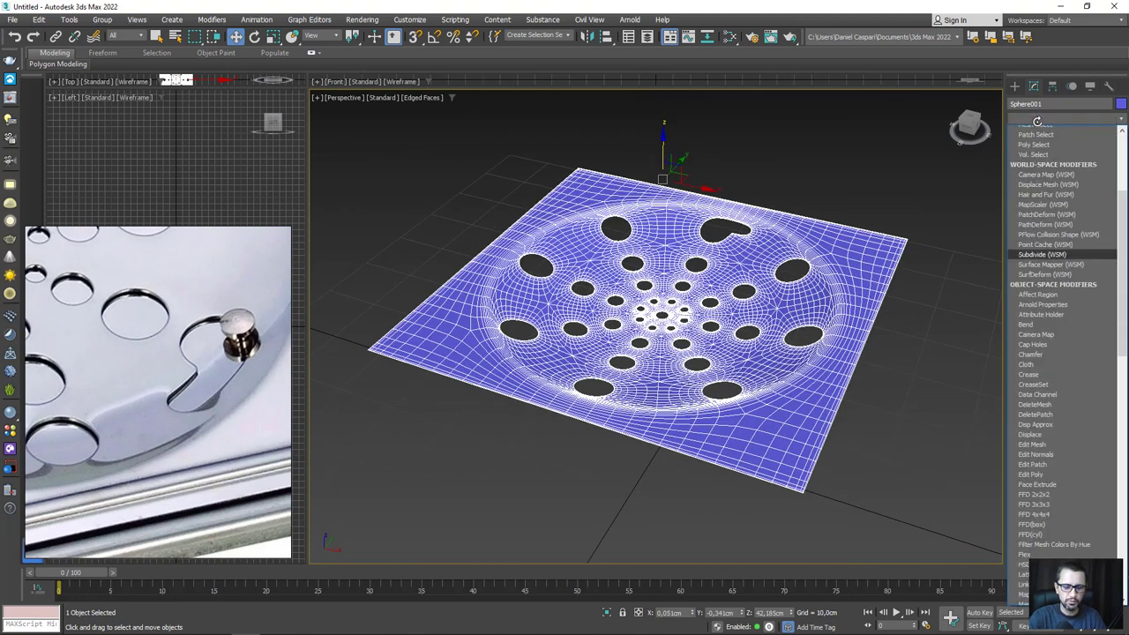
pyautogui.press('Return')
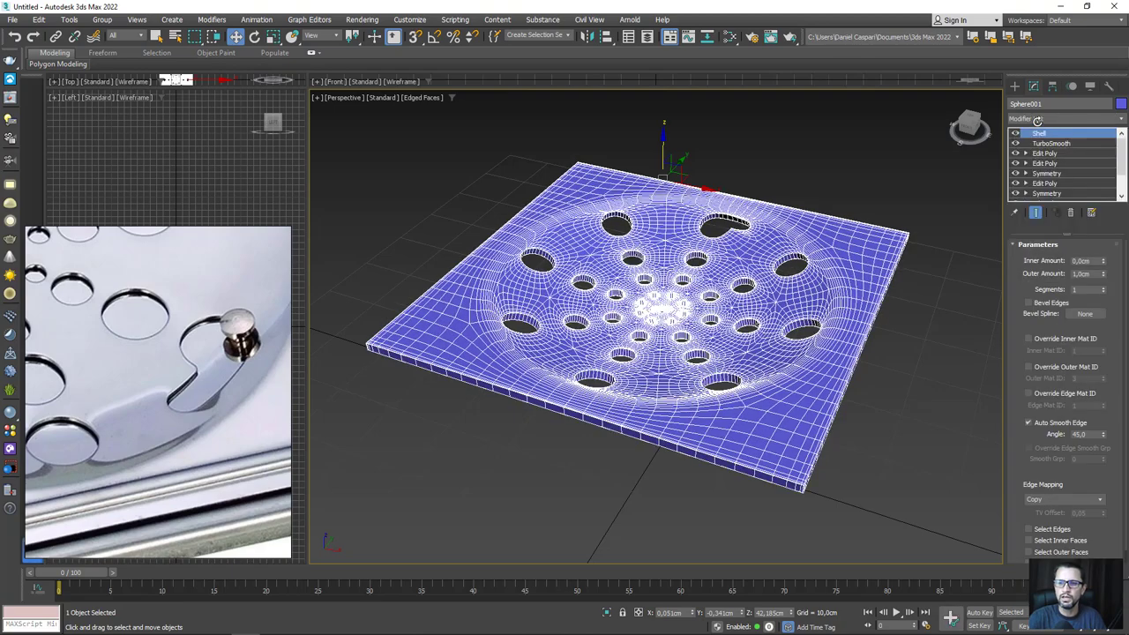
# - Set the Shell Outer Amount to 0.26 cm and orbit to inspect the slab
pyautogui.keyDown('alt'); pyautogui.moveTo(821, 370); pyautogui.dragTo(833, 378, button='middle'); pyautogui.keyUp('alt')
pyautogui.scroll(5, 833, 379)
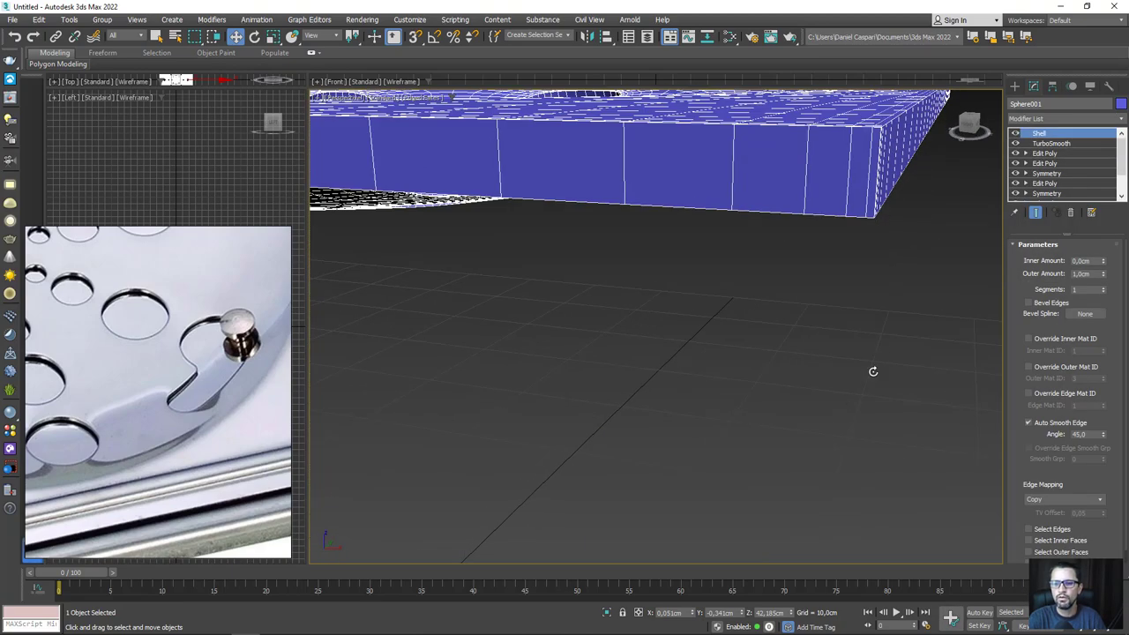
pyautogui.moveTo(1101, 273); pyautogui.dragTo(1101, 317)
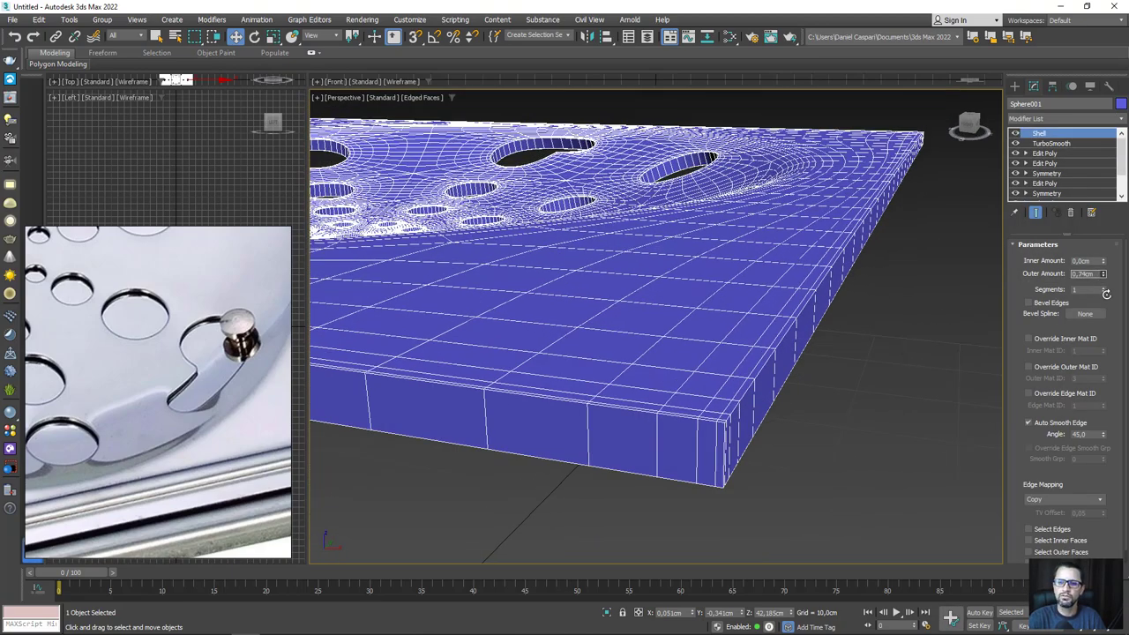
pyautogui.keyDown('alt'); pyautogui.moveTo(791, 306); pyautogui.dragTo(717, 373, button='middle'); pyautogui.keyUp('alt')
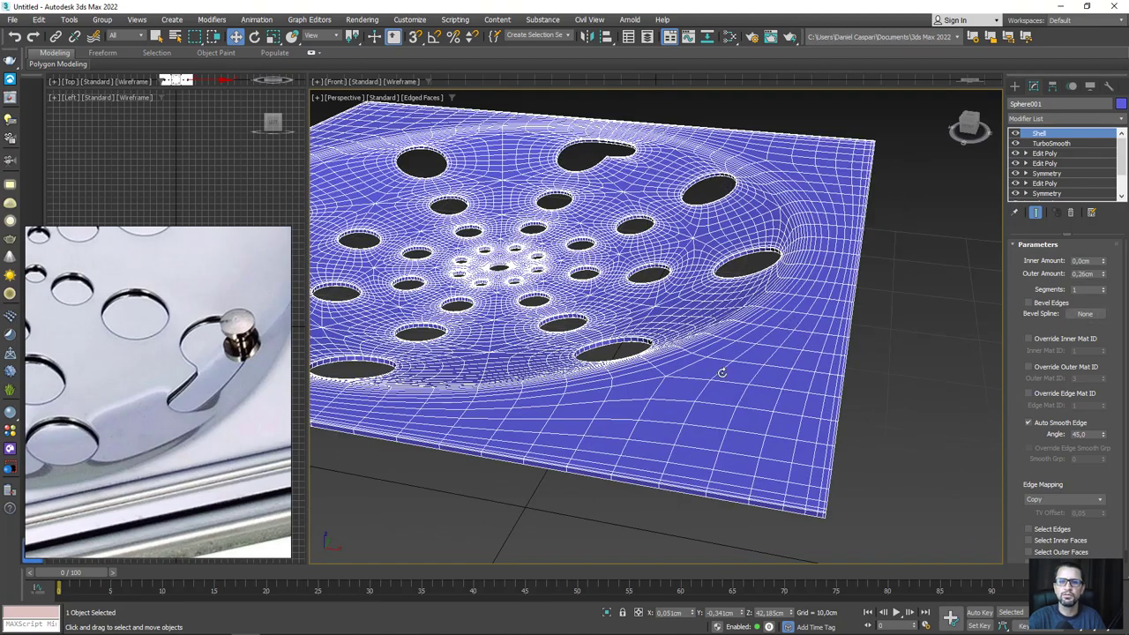
pyautogui.scroll(-4, 688, 474)
pyautogui.rightClick(698, 487)
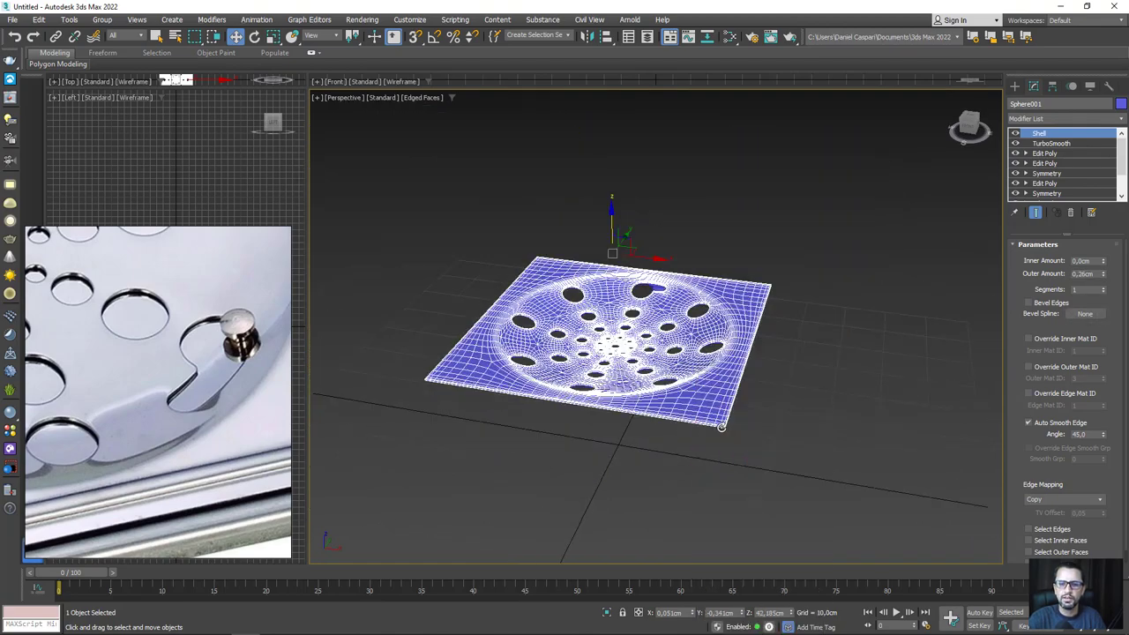
pyautogui.keyDown('alt'); pyautogui.moveTo(699, 486); pyautogui.dragTo(712, 398, button='middle'); pyautogui.keyUp('alt')
pyautogui.scroll(5, 680, 321)
# - On the inner disc Sphere002, enable TurboSmooth and add a 0.26 cm Shell modifier
pyautogui.click(690, 312)
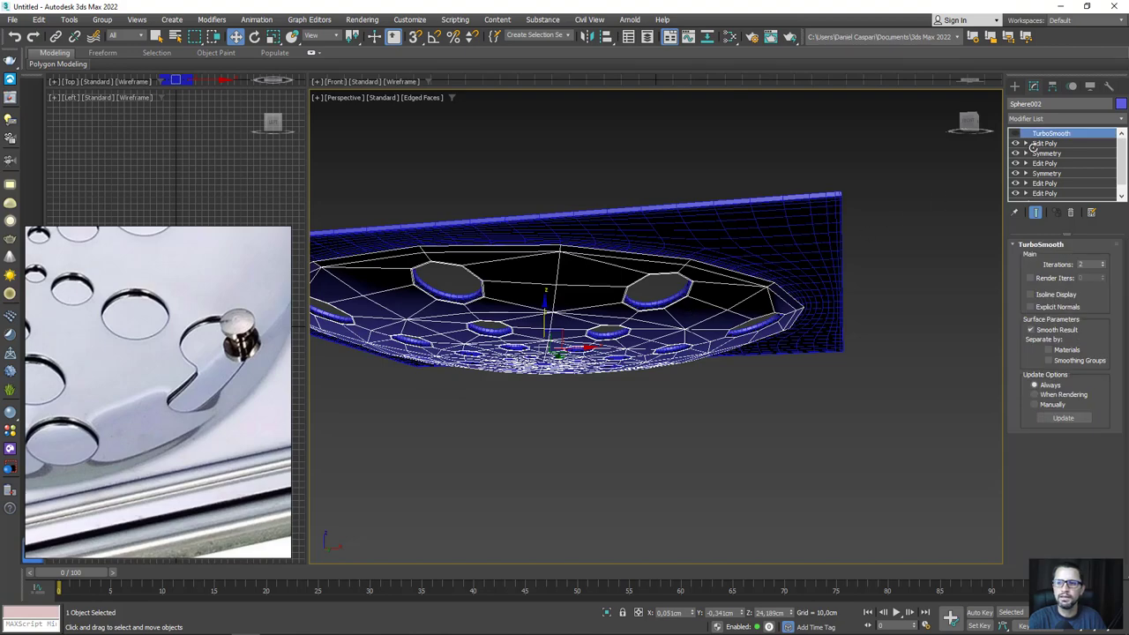
pyautogui.click(1019, 133)
pyautogui.click(1073, 121)
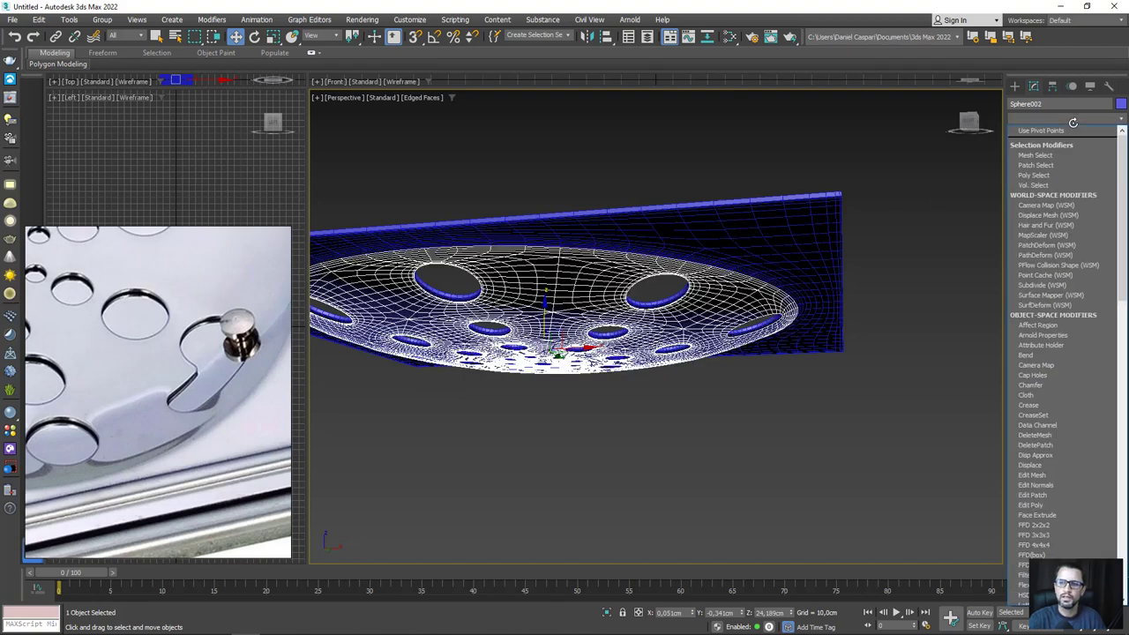
pyautogui.write('sh')
pyautogui.press('Return')
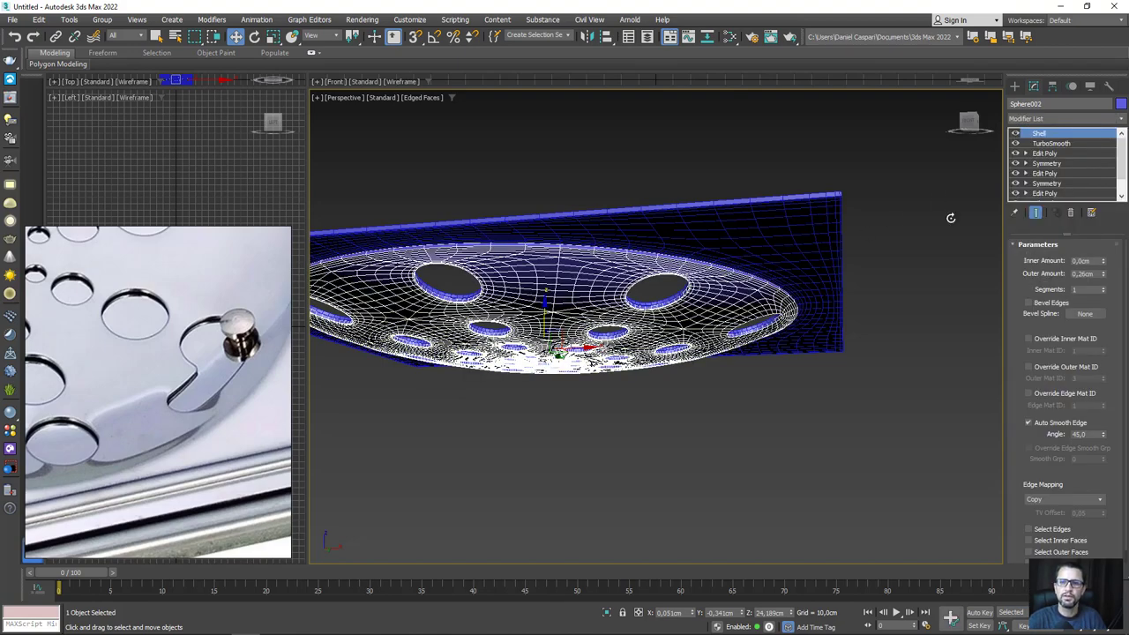
pyautogui.scroll(1, 796, 310)
pyautogui.scroll(1, 798, 297)
pyautogui.scroll(1, 811, 308)
pyautogui.scroll(-4, 790, 305)
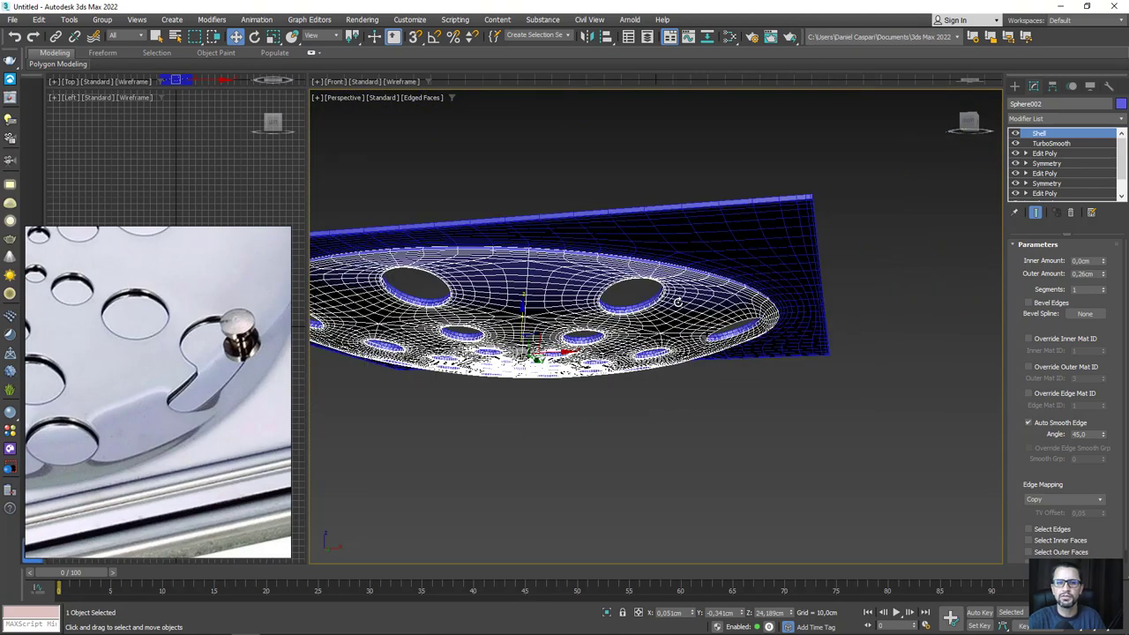
# - Rotate the inner disc around its vertical Z axis
pyautogui.moveTo(789, 305)
pyautogui.keyDown('alt'); pyautogui.mouseDown(button='middle')
pyautogui.moveTo(680, 391)
pyautogui.moveTo(614, 307)
pyautogui.moveTo(675, 236)
pyautogui.mouseUp(button='middle'); pyautogui.keyUp('alt')
pyautogui.scroll(5, 674, 237)
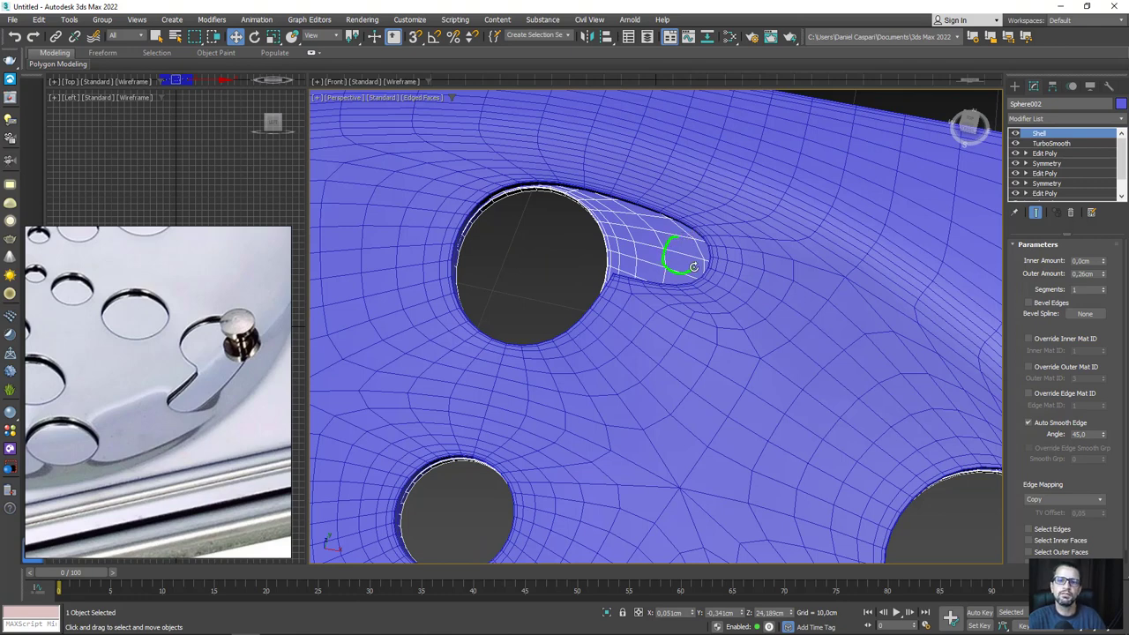
pyautogui.scroll(-3, 241, 328)
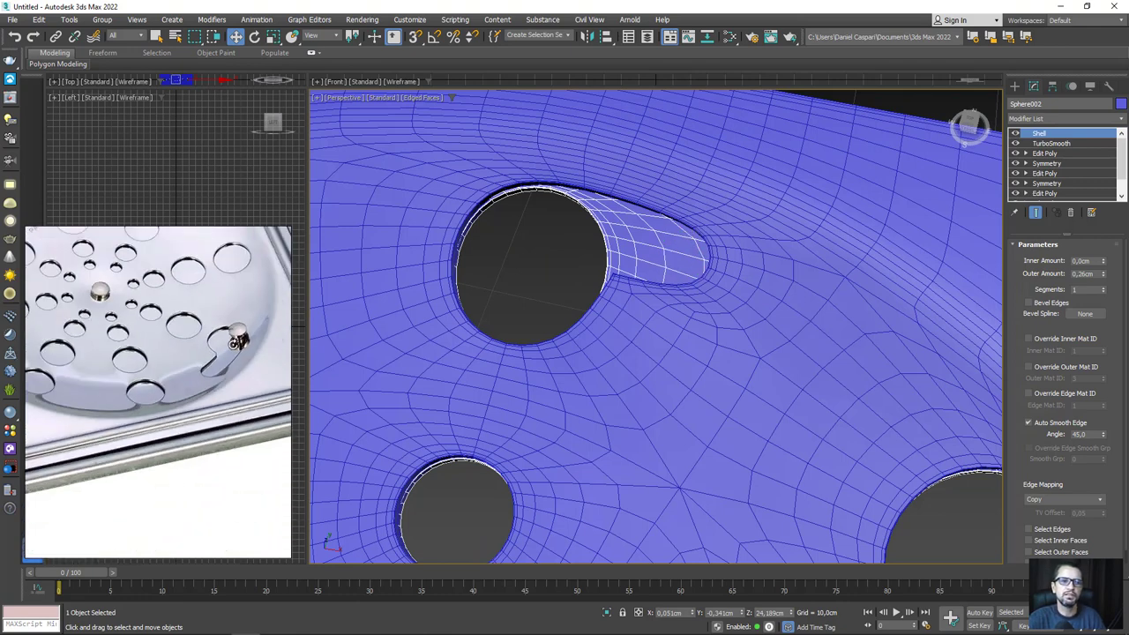
pyautogui.scroll(-3, 235, 328)
pyautogui.scroll(-2, 138, 359)
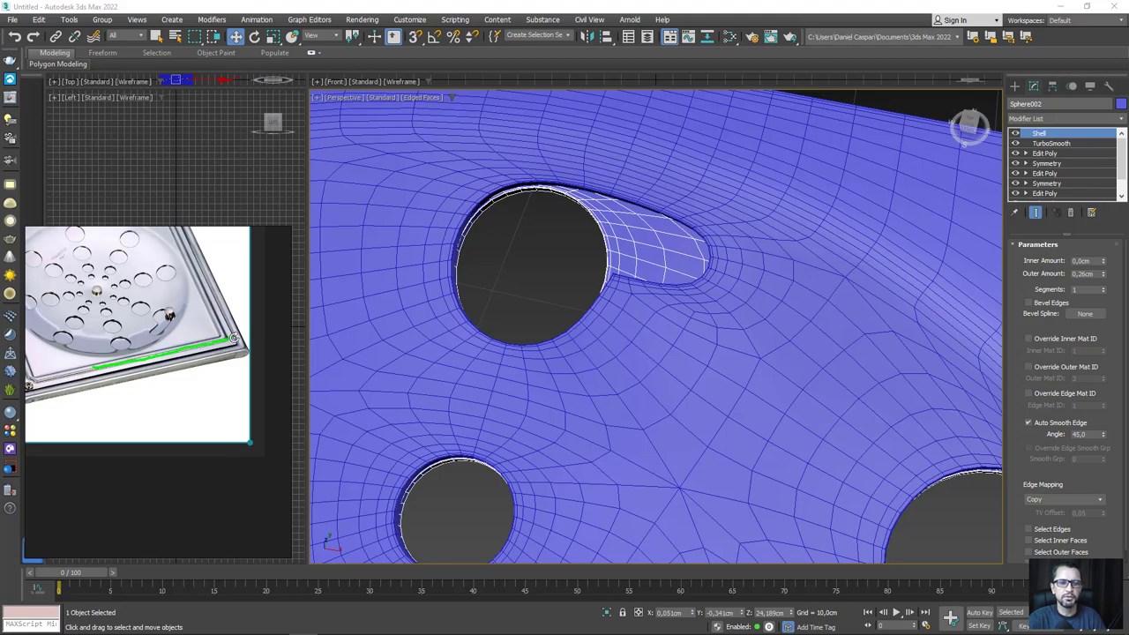
pyautogui.scroll(-5, 500, 317)
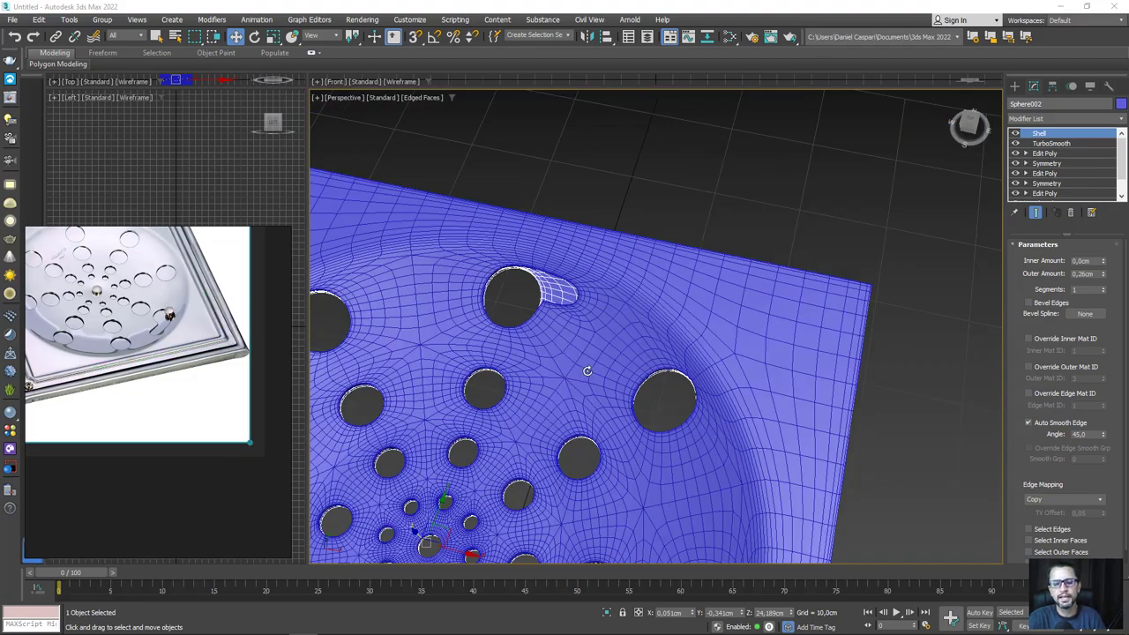
pyautogui.scroll(-5, 588, 370)
pyautogui.scroll(-3, 681, 353)
pyautogui.moveTo(683, 351)
pyautogui.keyDown('alt'); pyautogui.mouseDown(button='middle')
pyautogui.moveTo(670, 265)
pyautogui.moveTo(679, 339)
pyautogui.moveTo(680, 315)
pyautogui.moveTo(675, 348)
pyautogui.moveTo(652, 374)
pyautogui.mouseUp(button='middle'); pyautogui.keyUp('alt')
pyautogui.scroll(5, 646, 384)
pyautogui.press('e')
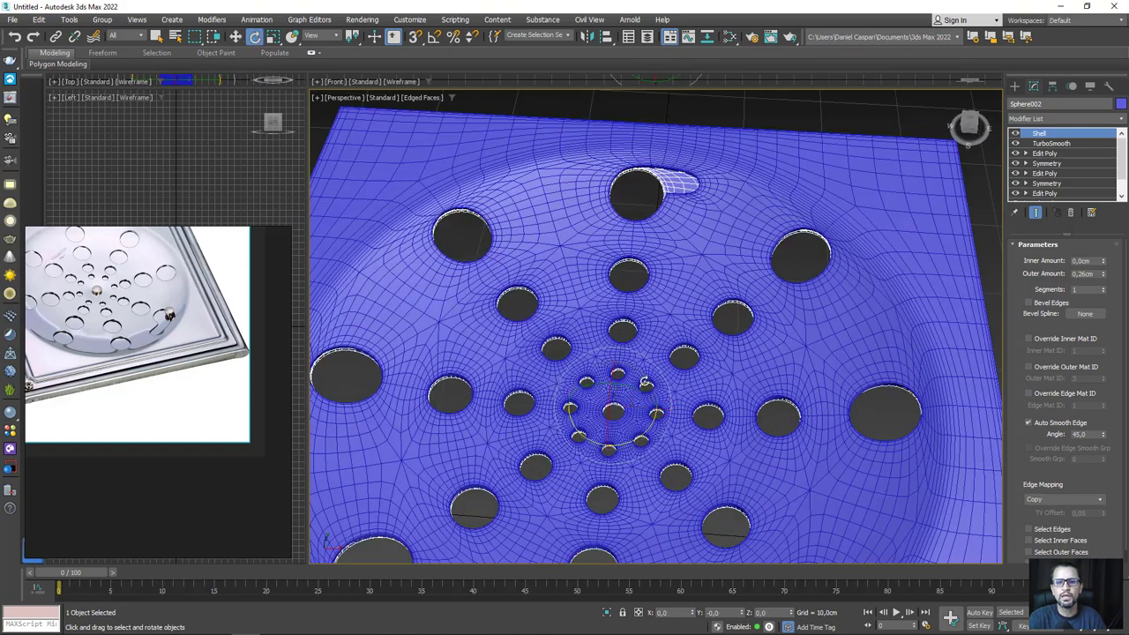
pyautogui.moveTo(625, 439); pyautogui.dragTo(648, 430)
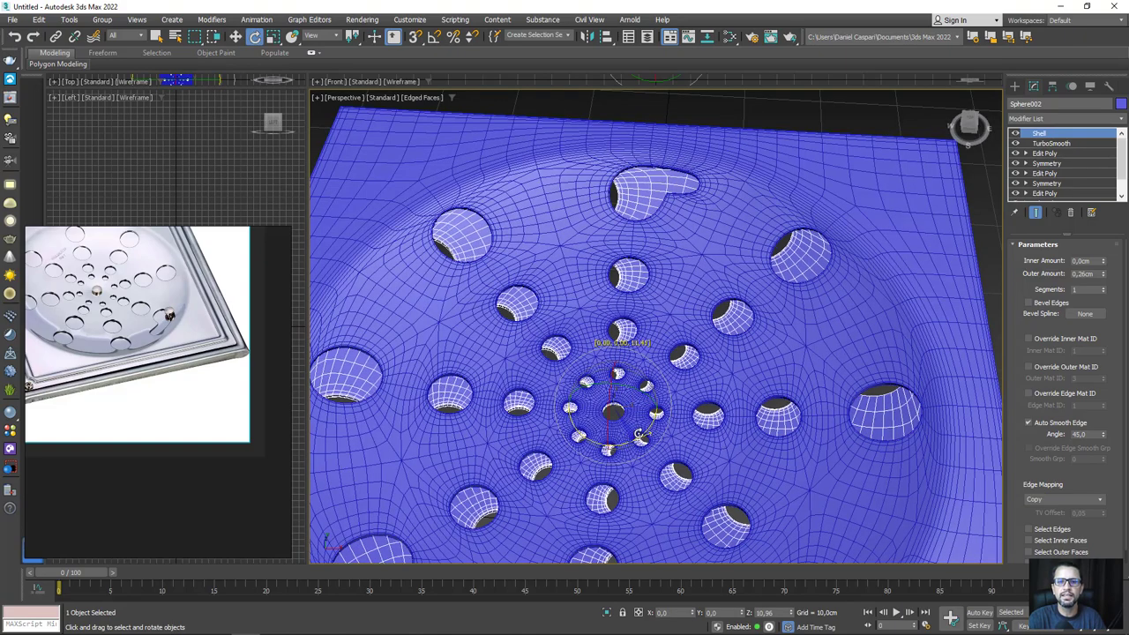
pyautogui.scroll(-6, 679, 388)
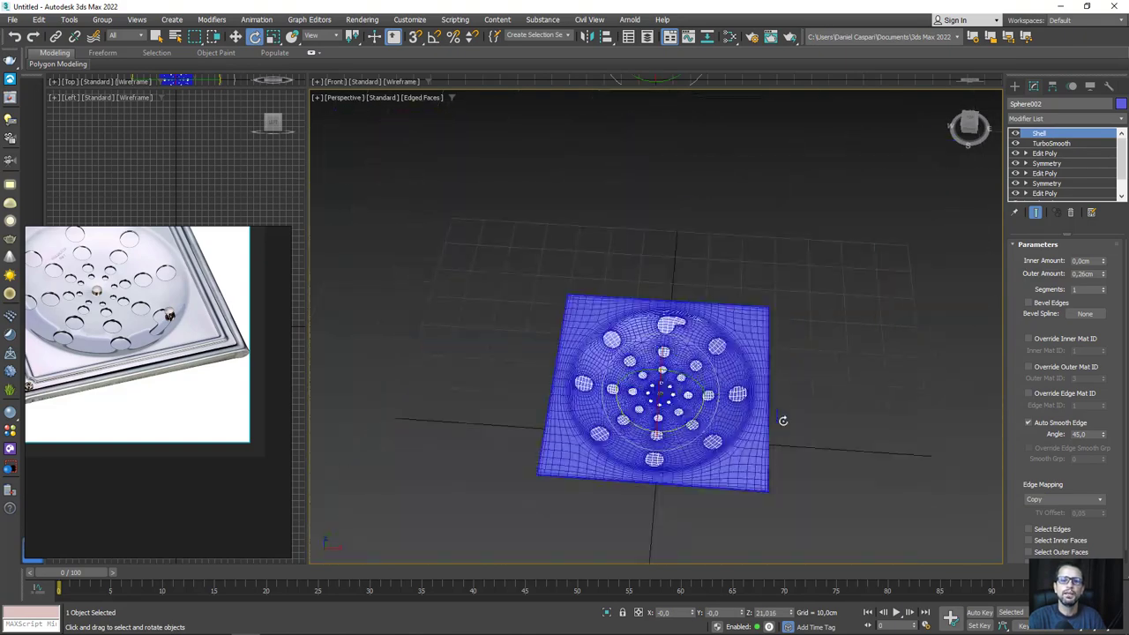
# - Turn off Edged Faces, briefly toggle wireframe, and orbit around the shaded drain grate
pyautogui.press('F4')
pyautogui.scroll(4, 758, 406)
pyautogui.scroll(2, 754, 401)
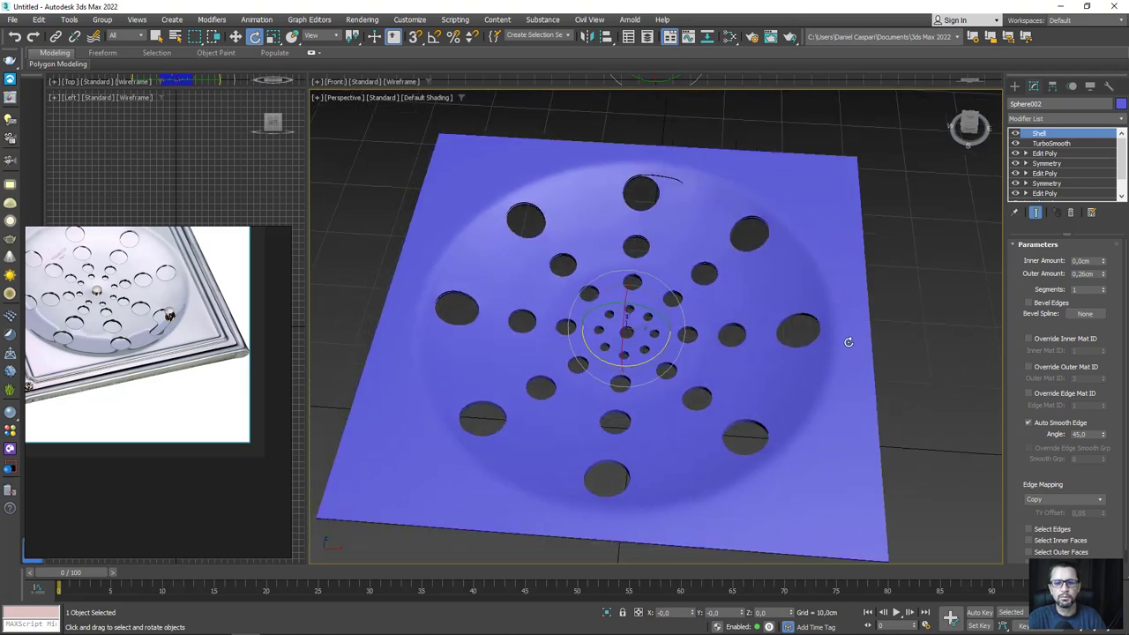
pyautogui.press('F3')
pyautogui.press('F3')
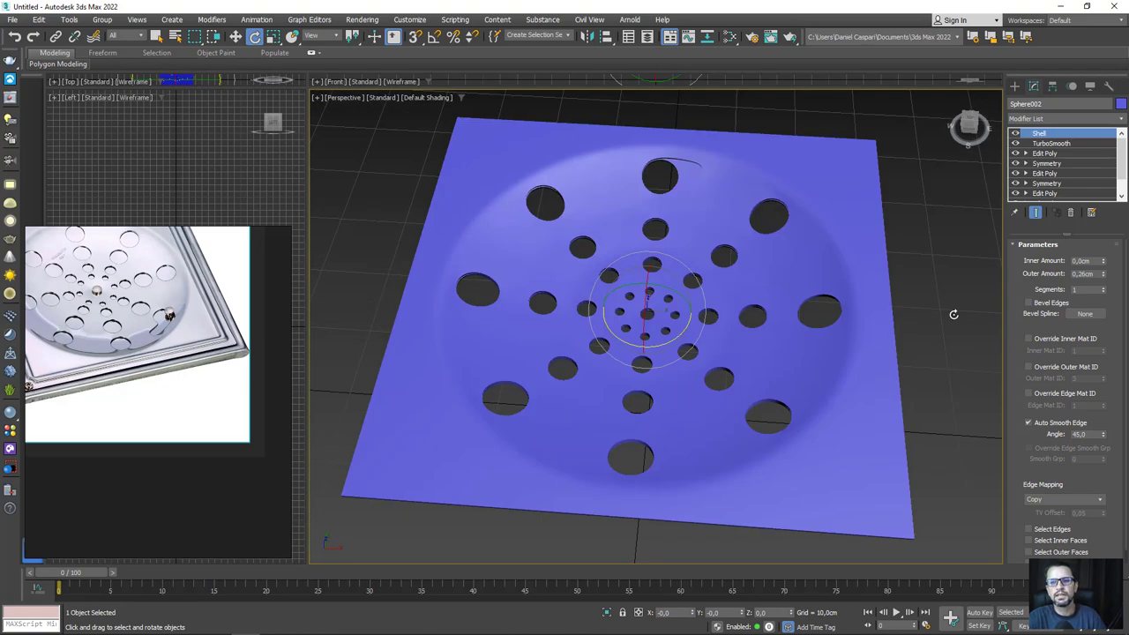
pyautogui.moveTo(953, 314)
pyautogui.keyDown('alt'); pyautogui.mouseDown(button='middle')
pyautogui.moveTo(852, 315)
pyautogui.moveTo(921, 314)
pyautogui.mouseUp(button='middle'); pyautogui.keyUp('alt')
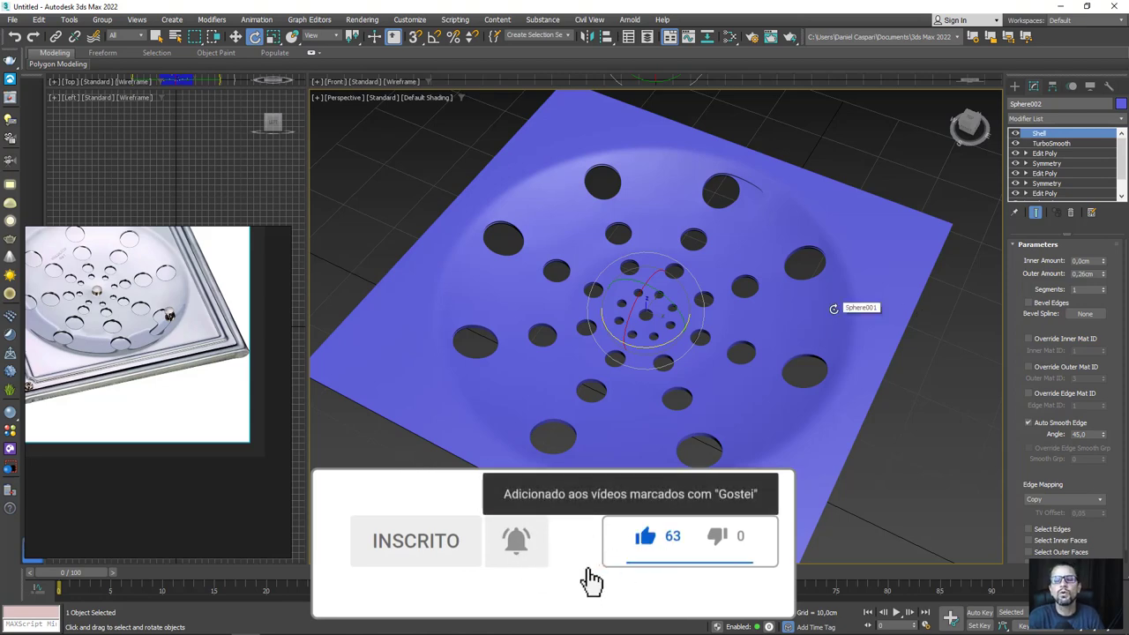
pyautogui.scroll(-2, 883, 376)
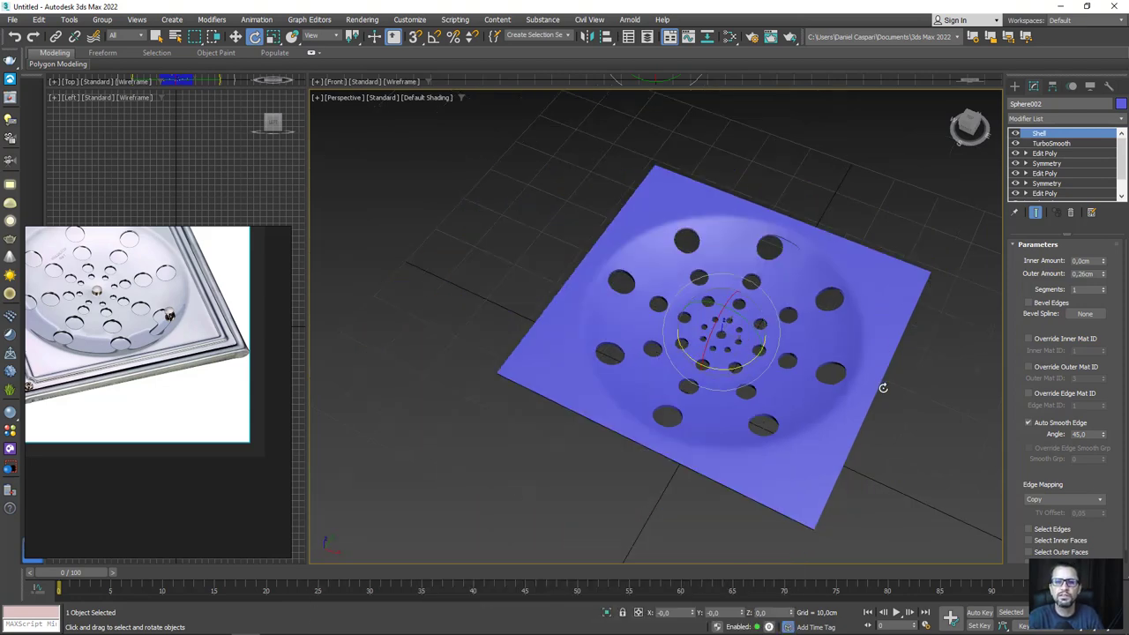
pyautogui.keyDown('alt'); pyautogui.moveTo(883, 376); pyautogui.dragTo(824, 378, button='middle'); pyautogui.keyUp('alt')
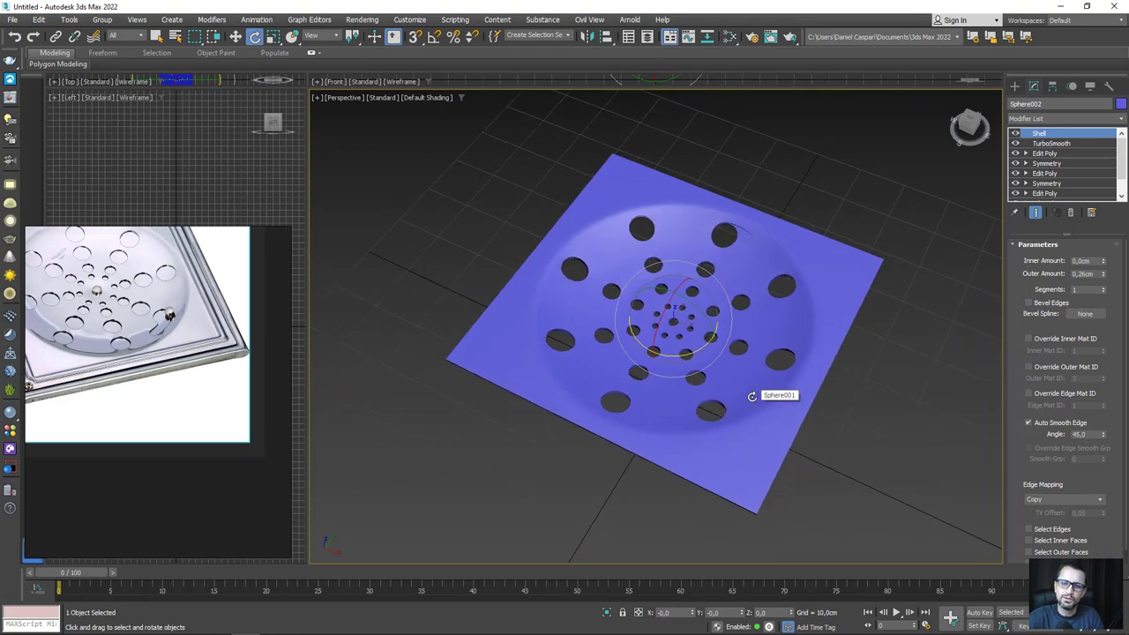